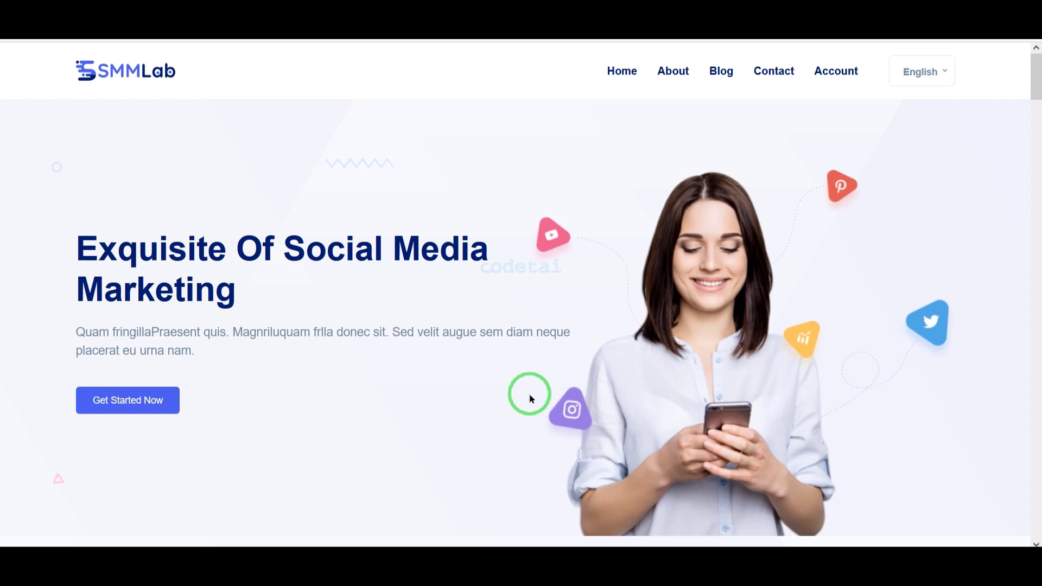
Scroll through the SMMLab landing page and its alternate template down to the footer.
scroll(711, 421, "down", 5)
scroll(472, 414, "down", 10)
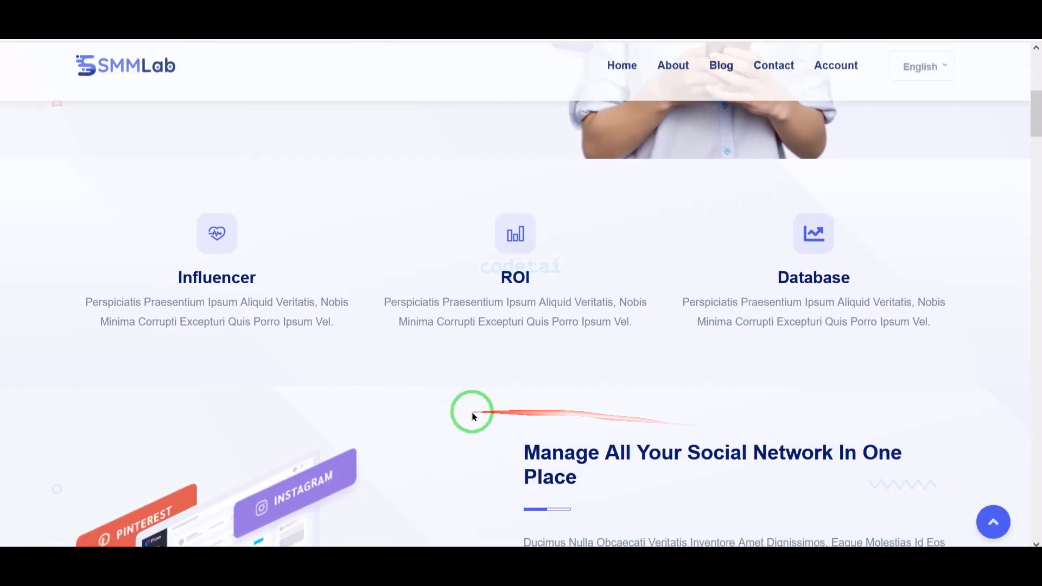
scroll(433, 435, "down", 12)
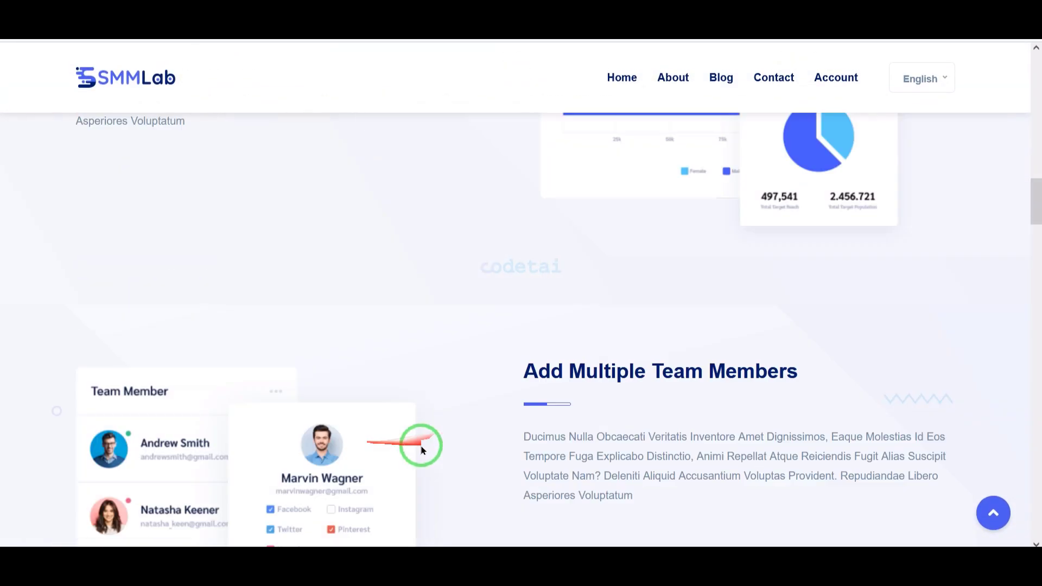
scroll(512, 442, "down", 15)
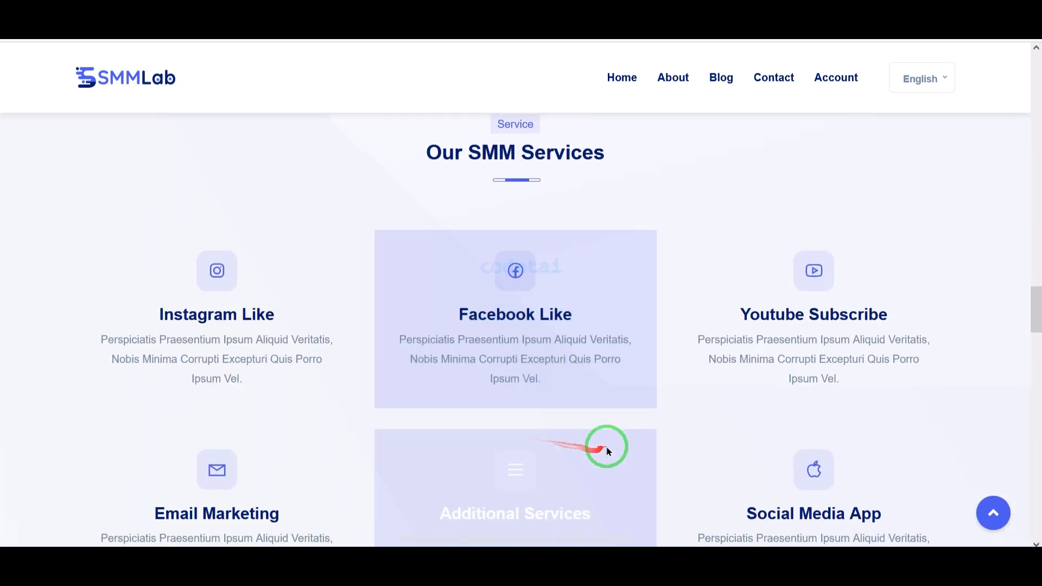
scroll(606, 470, "down", 15)
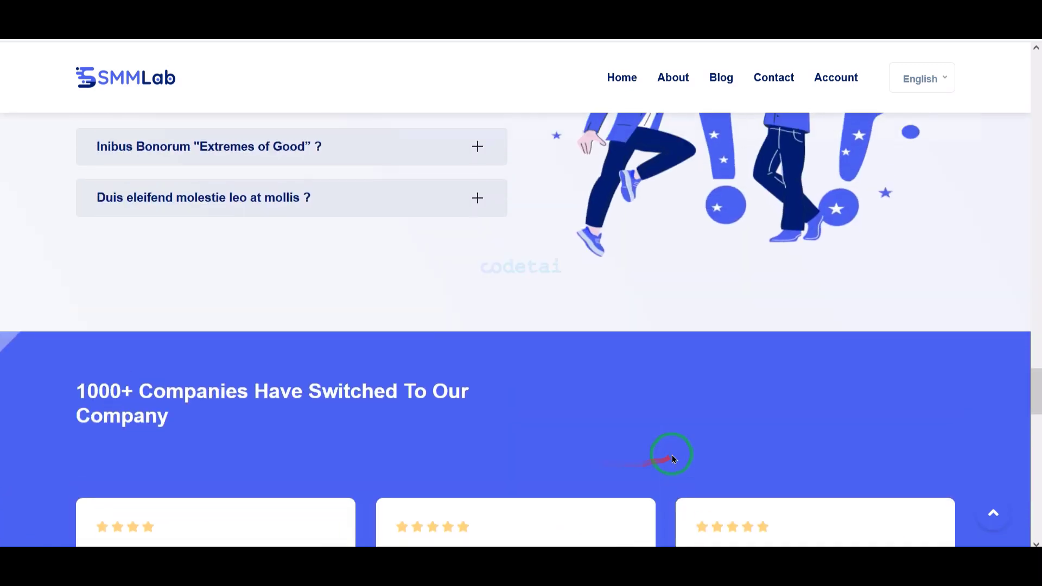
scroll(525, 457, "down", 2)
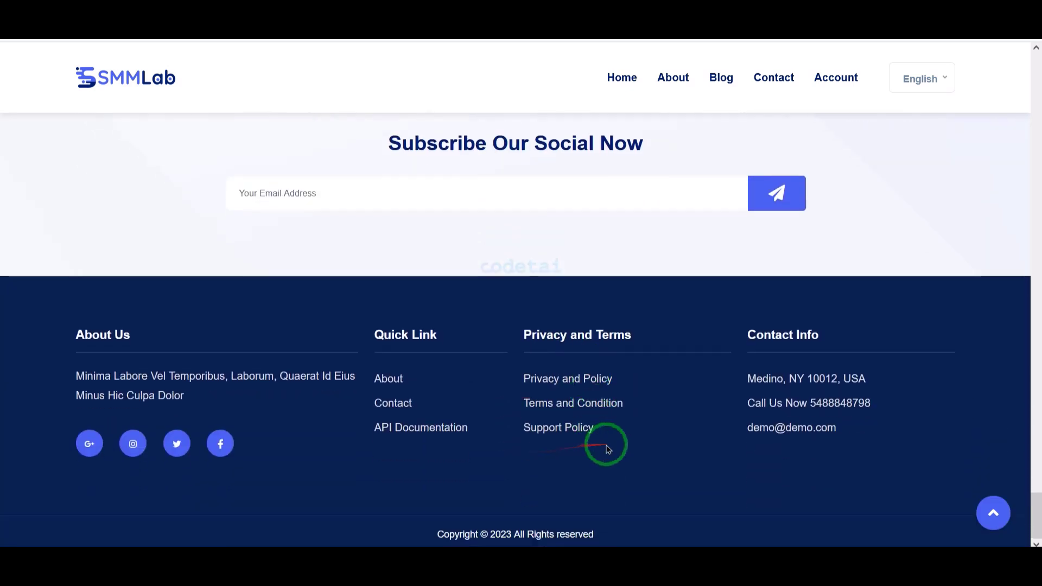
scroll(679, 437, "up", 12)
scroll(876, 422, "up", 15)
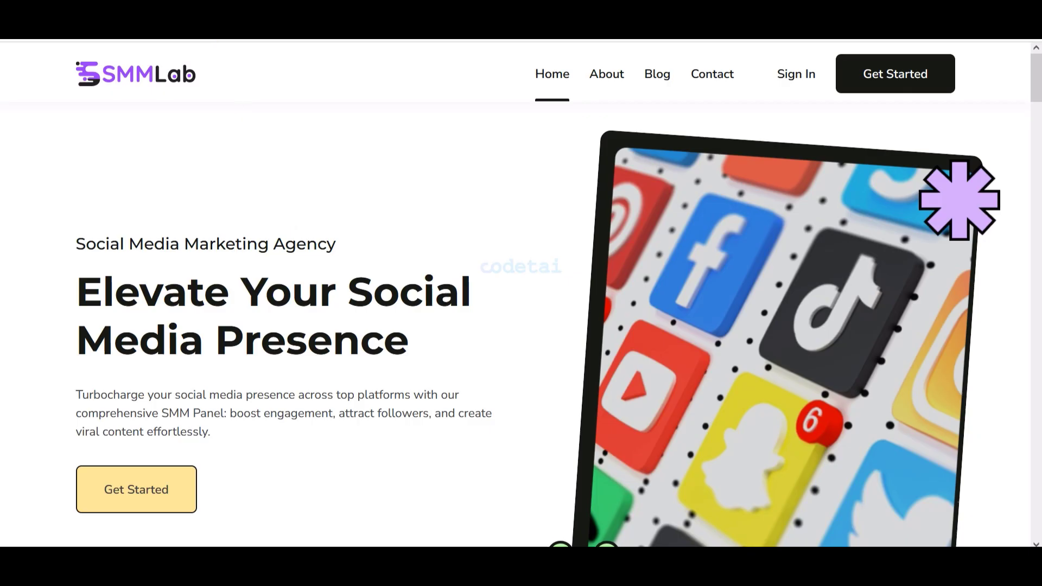
scroll(334, 320, "down", 20)
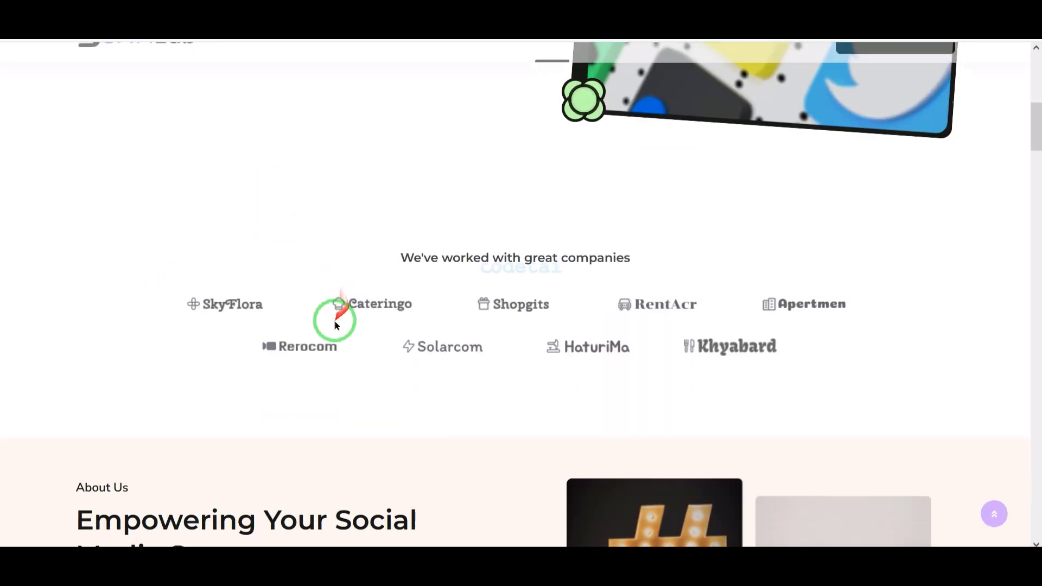
scroll(505, 427, "down", 20)
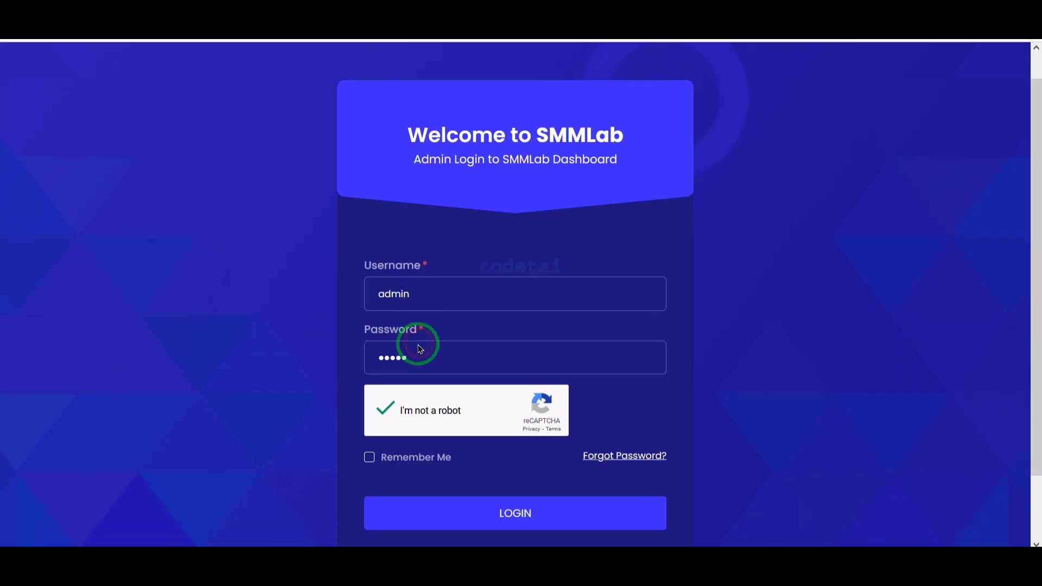
Scroll down the admin dashboard's statistics and charts, then back up to the top.
scroll(421, 343, "down", 1)
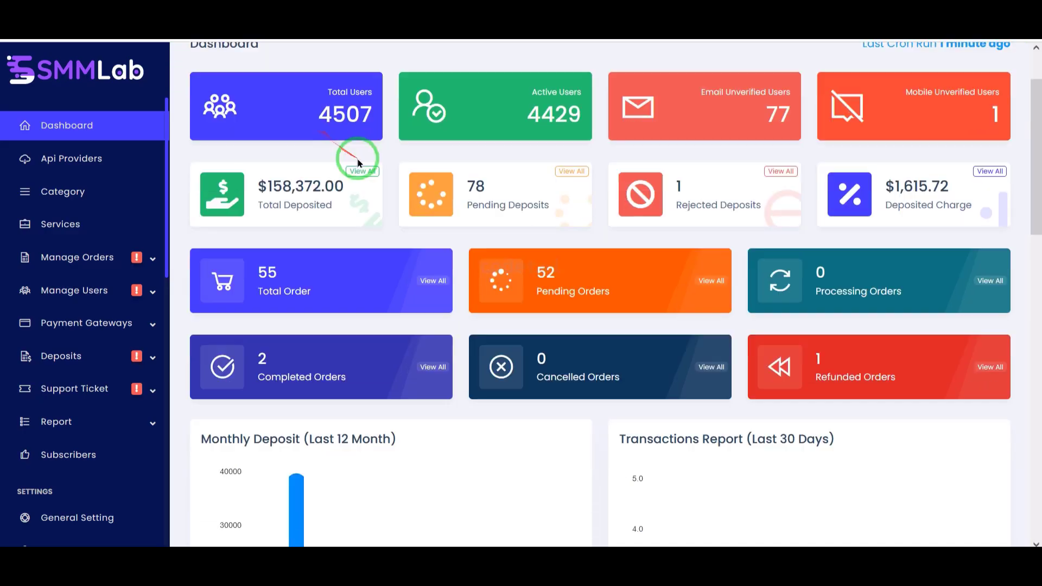
scroll(360, 349, "down", 15)
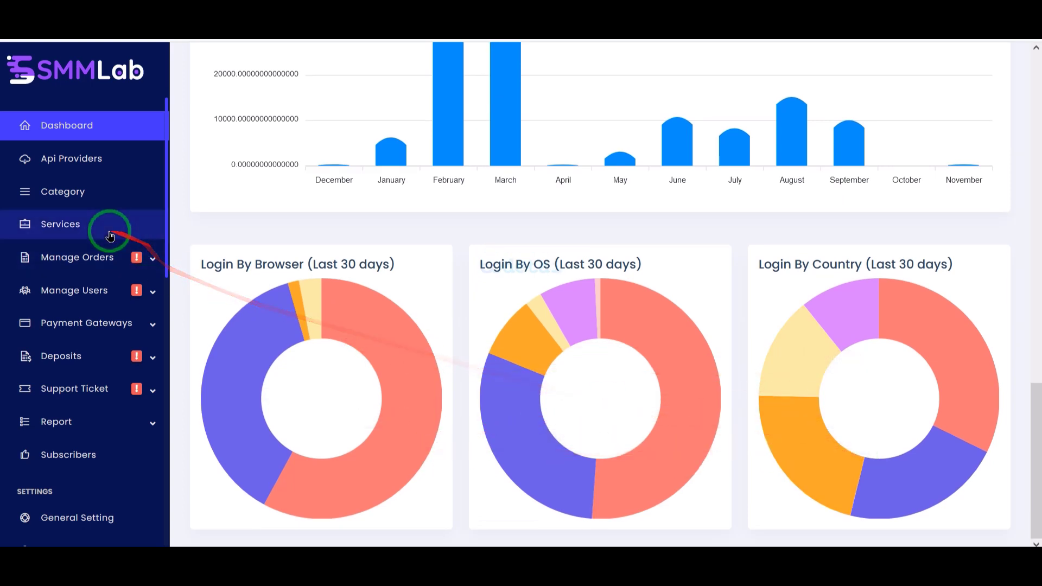
scroll(114, 282, "down", 12)
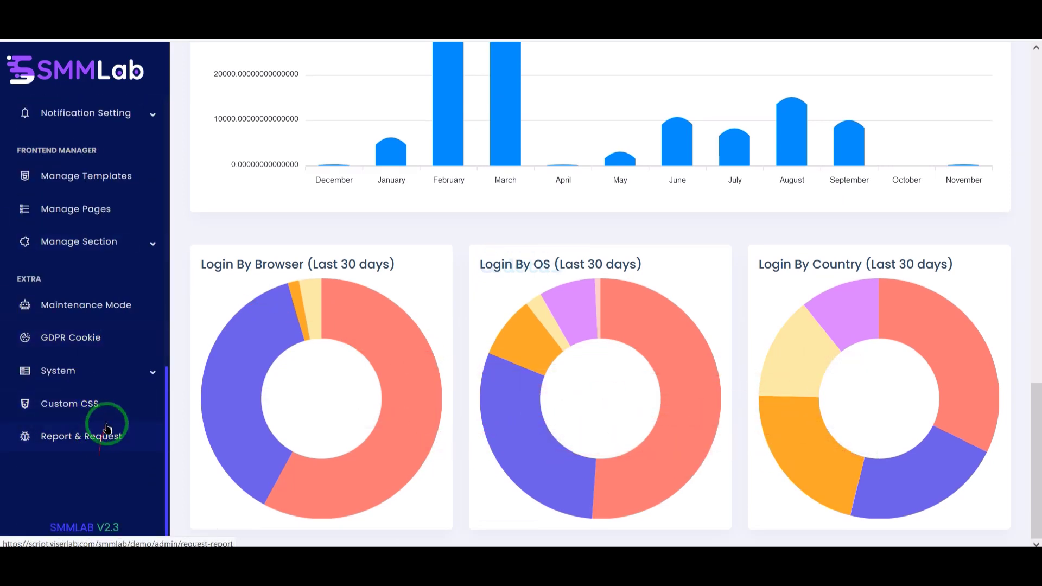
scroll(129, 388, "up", 10)
scroll(109, 374, "up", 2)
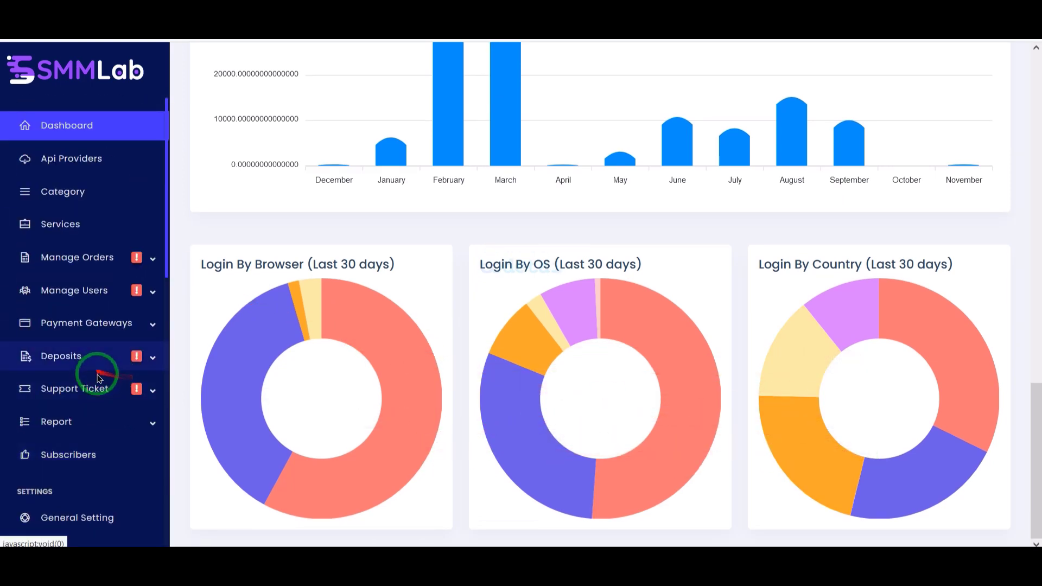
scroll(802, 336, "up", 10)
scroll(545, 286, "up", 8)
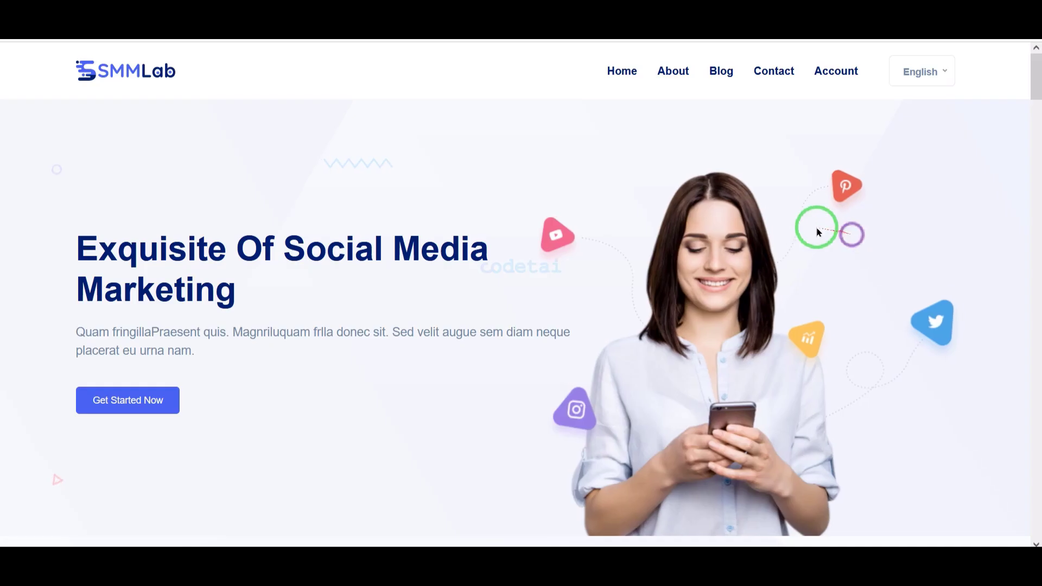
Open the Account > Register page and look through the registration form.
mouse_move(843, 70)
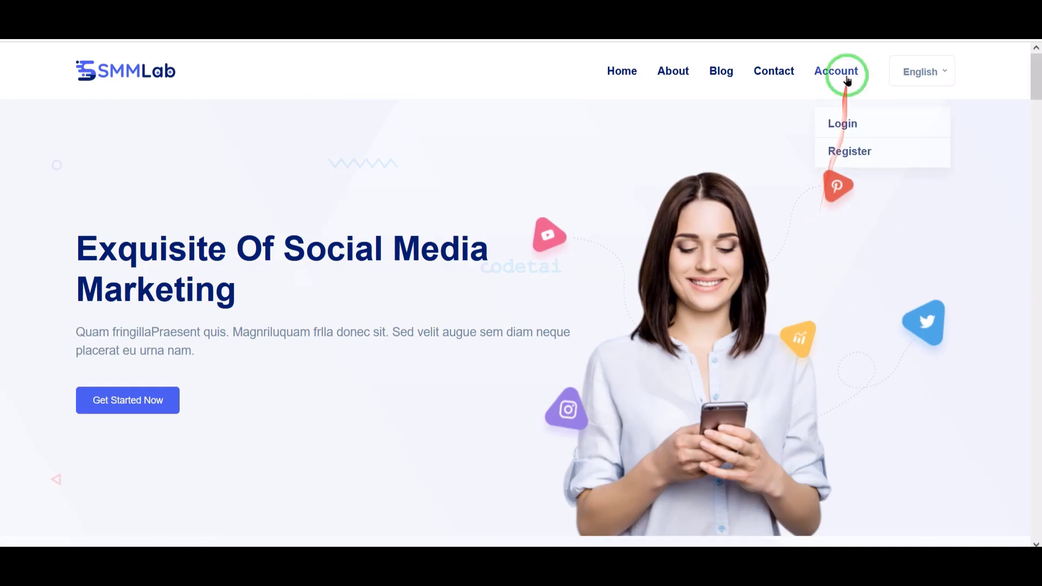
left_click(846, 140)
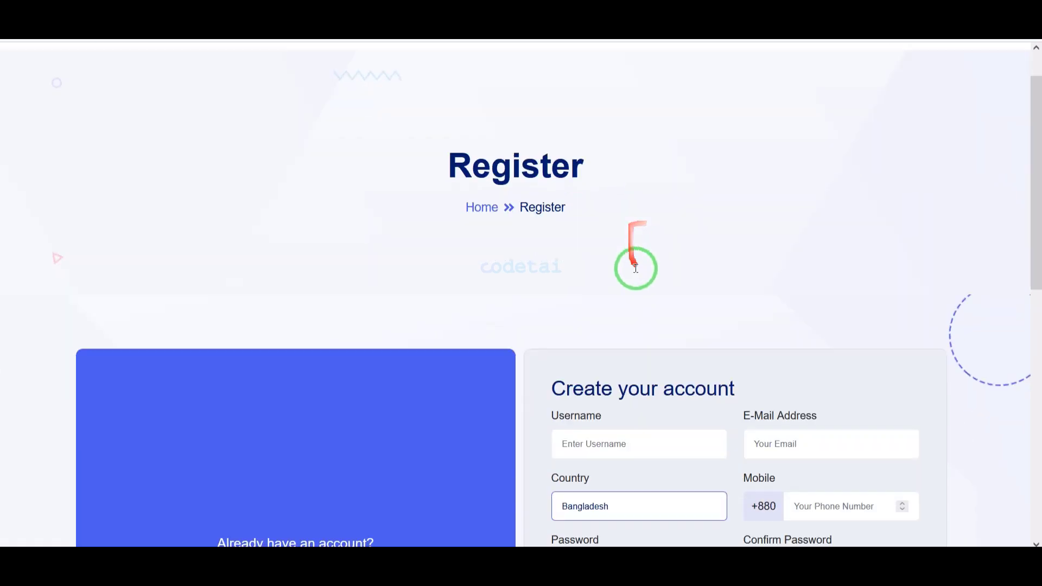
scroll(608, 298, "down", 3)
scroll(781, 332, "down", 2)
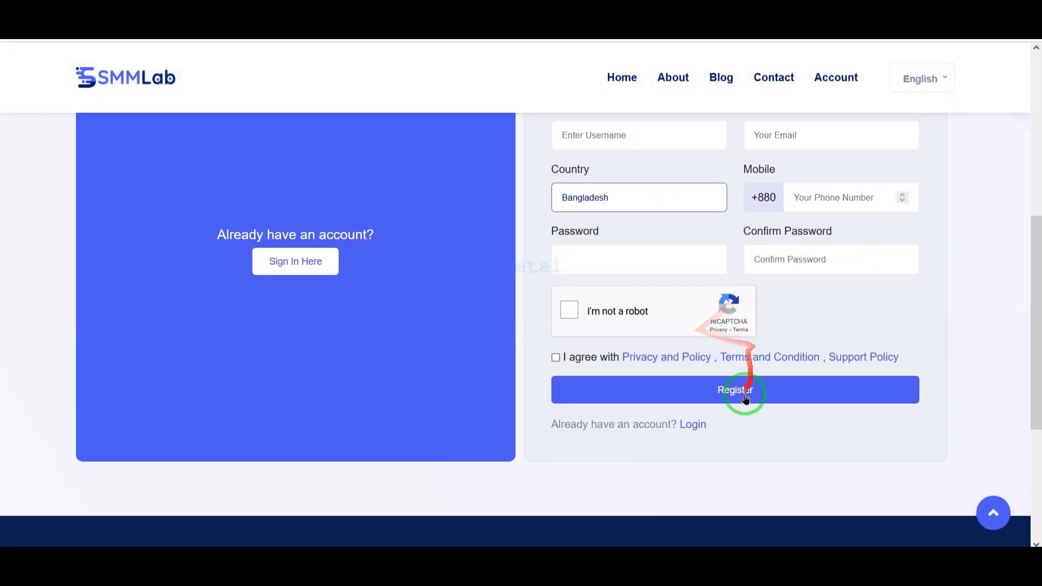
scroll(671, 420, "up", 5)
Open Account > Login and enter the demo username and account password.
mouse_move(835, 68)
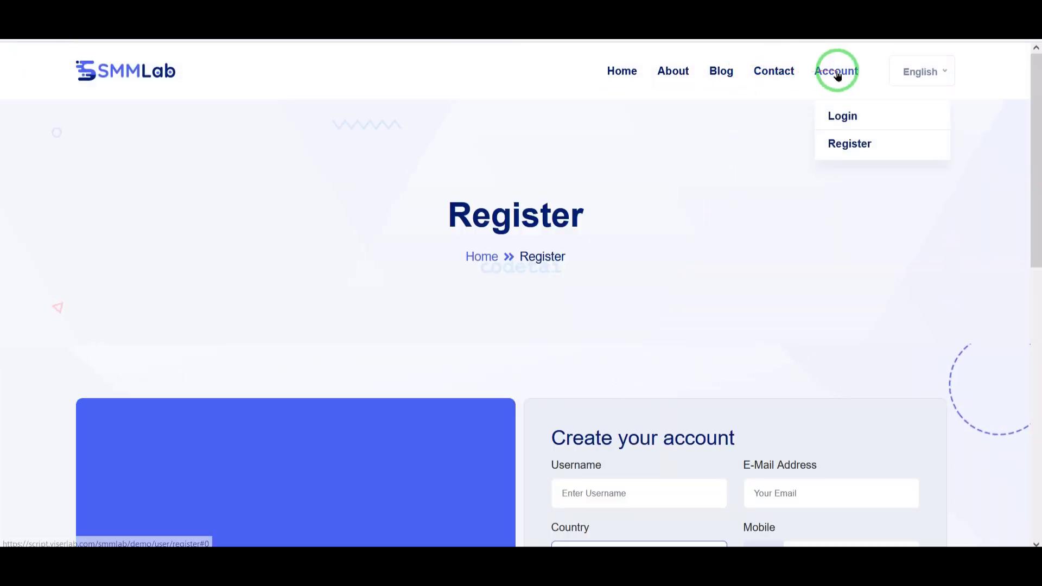
left_click(835, 112)
scroll(622, 194, "down", 4)
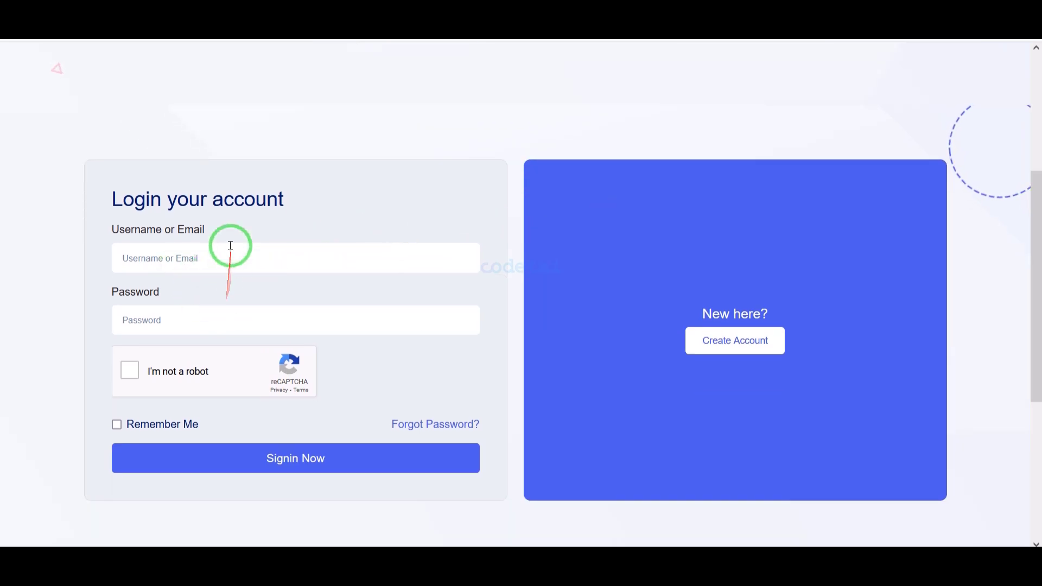
left_click(227, 255)
type("rtet")
left_click(209, 319)
type("•••••••••")
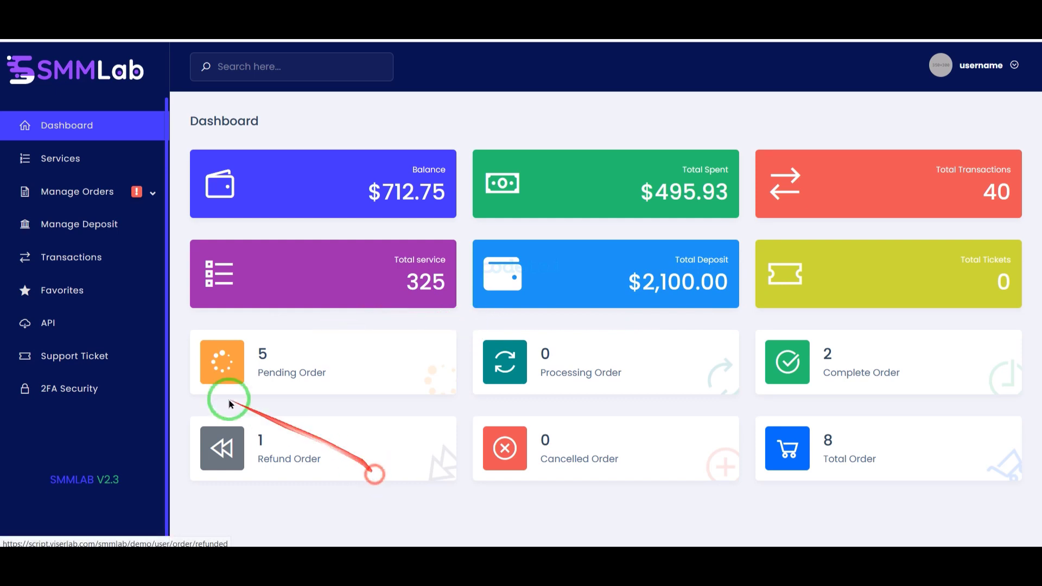
Browse Services and try a Facebook Page Likes order of quantity 20, then cancel it.
left_click(82, 160)
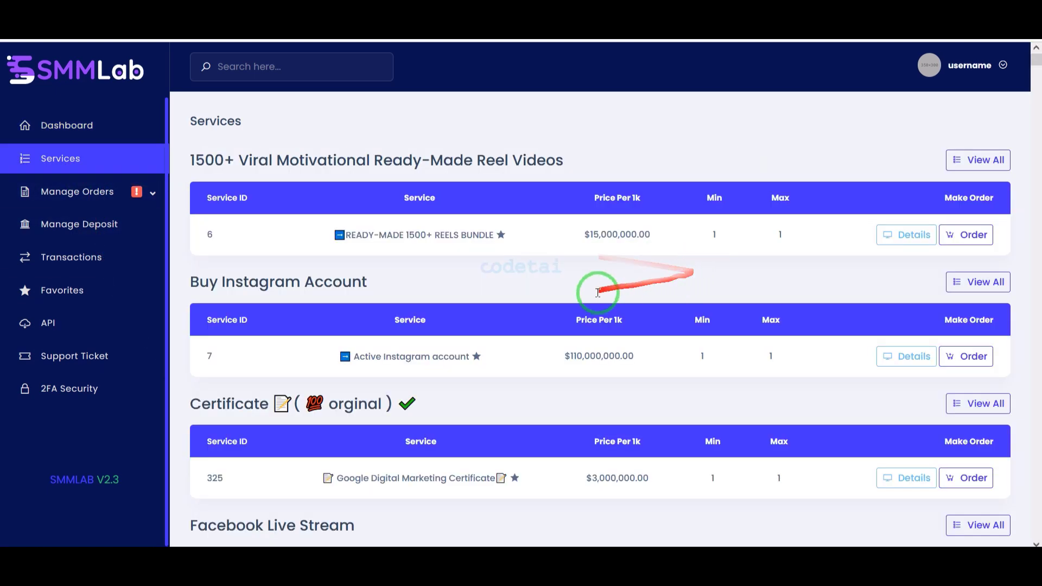
scroll(598, 292, "down", 7)
scroll(455, 372, "down", 2)
left_click(965, 327)
left_click(433, 218)
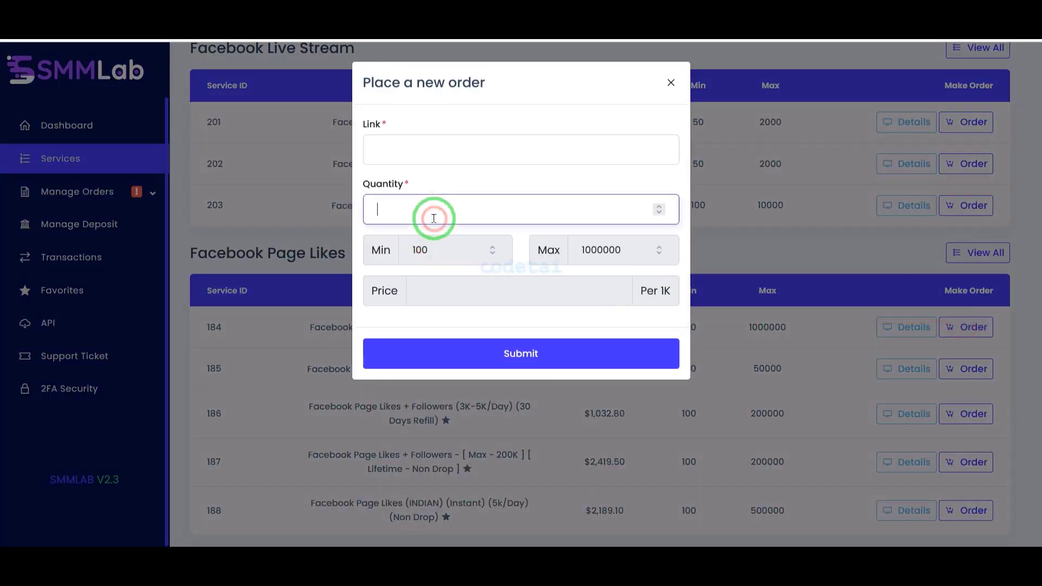
type("20")
left_click(397, 353)
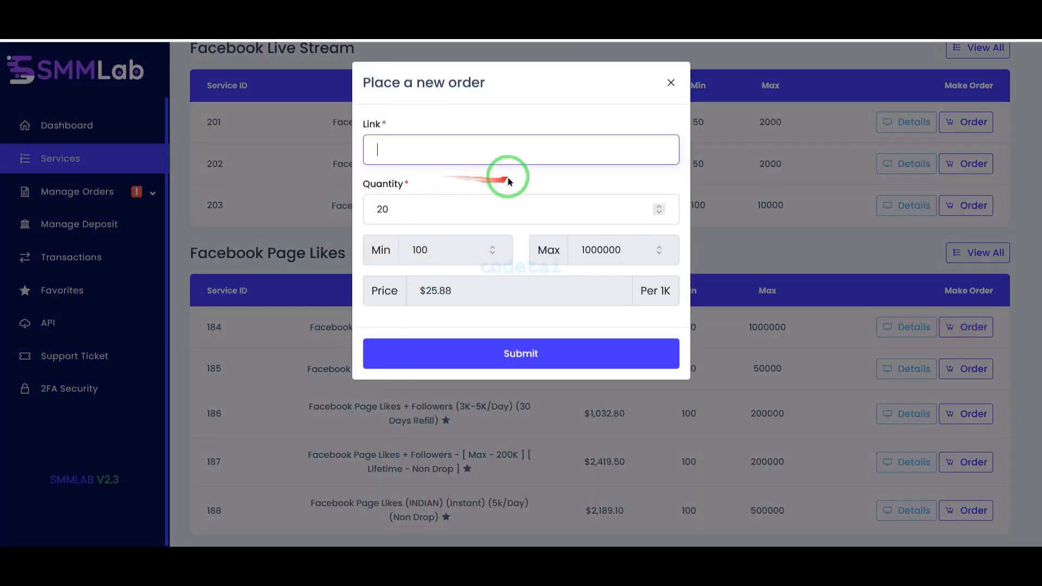
left_click(303, 417)
View mass orders and the order lists: all, pending, processing, cancelled and refunded.
left_click(81, 192)
left_click(71, 219)
left_click(153, 245)
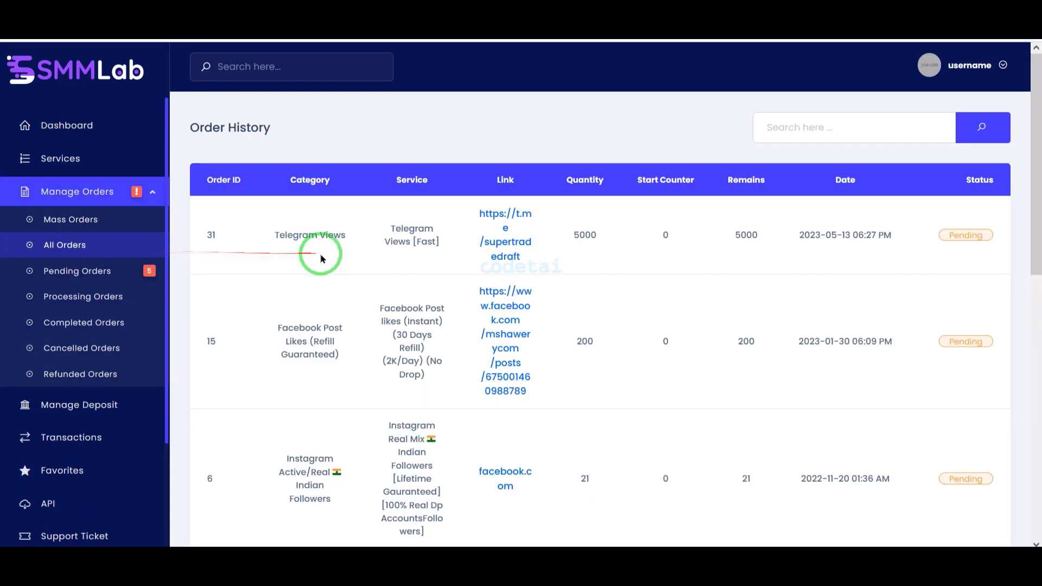
scroll(722, 333, "down", 10)
left_click(77, 271)
left_click(83, 296)
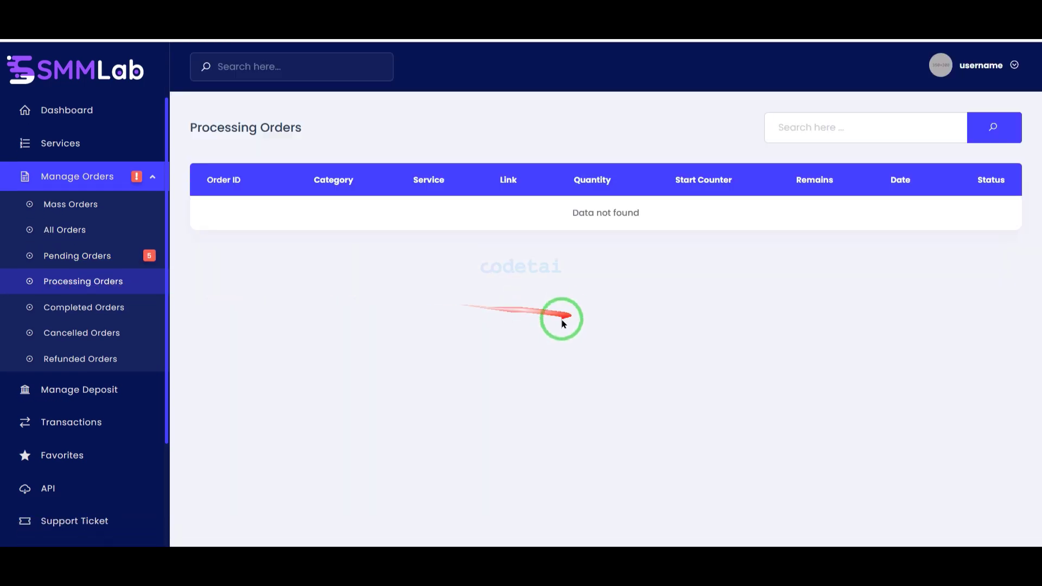
left_click(124, 324)
left_click(108, 297)
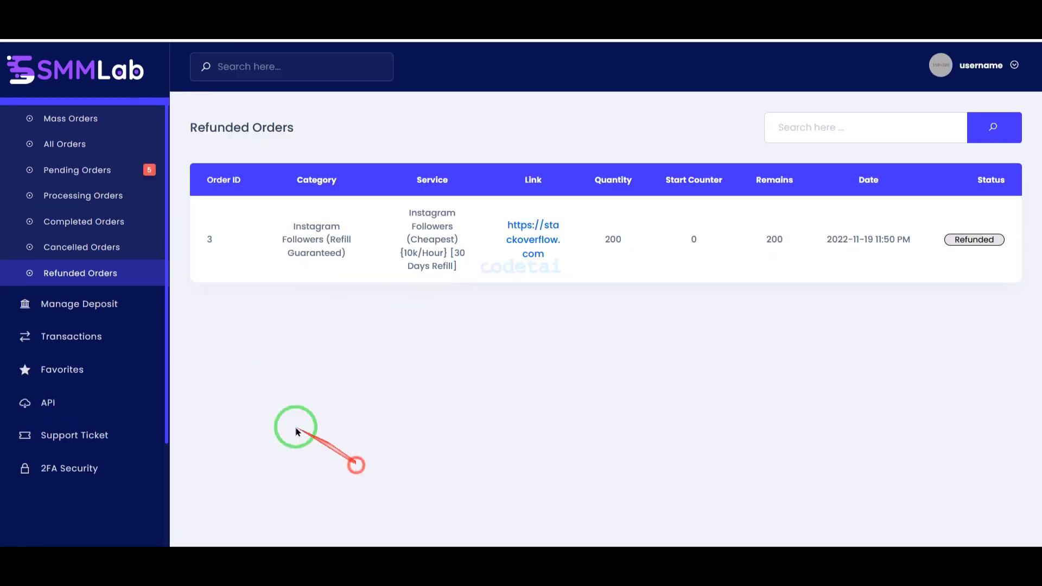
Check deposit history, start a CoinPayments - BTC deposit, then view the transaction history.
left_click(82, 304)
scroll(982, 259, "down", 6)
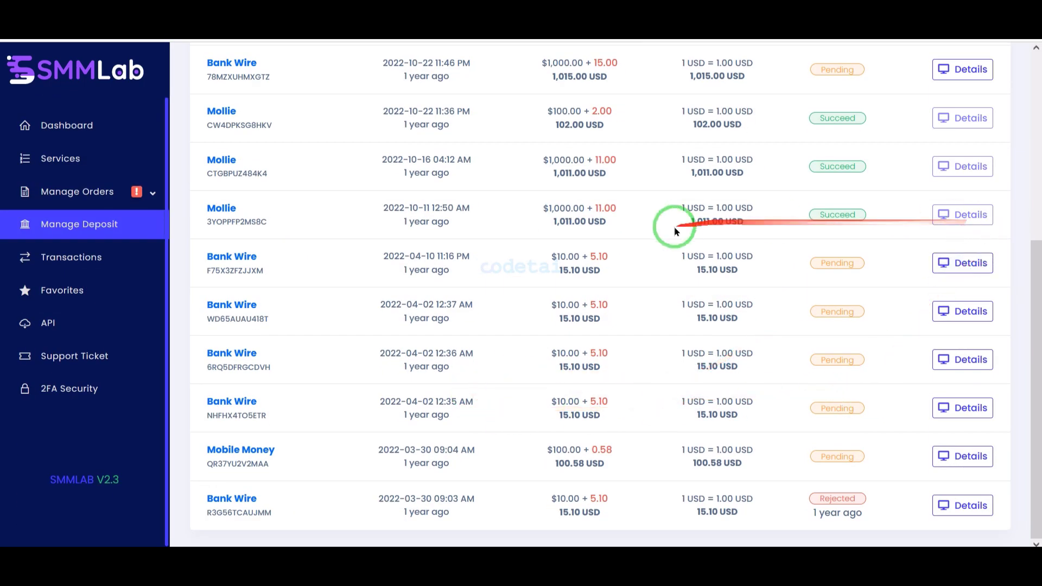
scroll(672, 225, "up", 6)
left_click(938, 129)
left_click(414, 234)
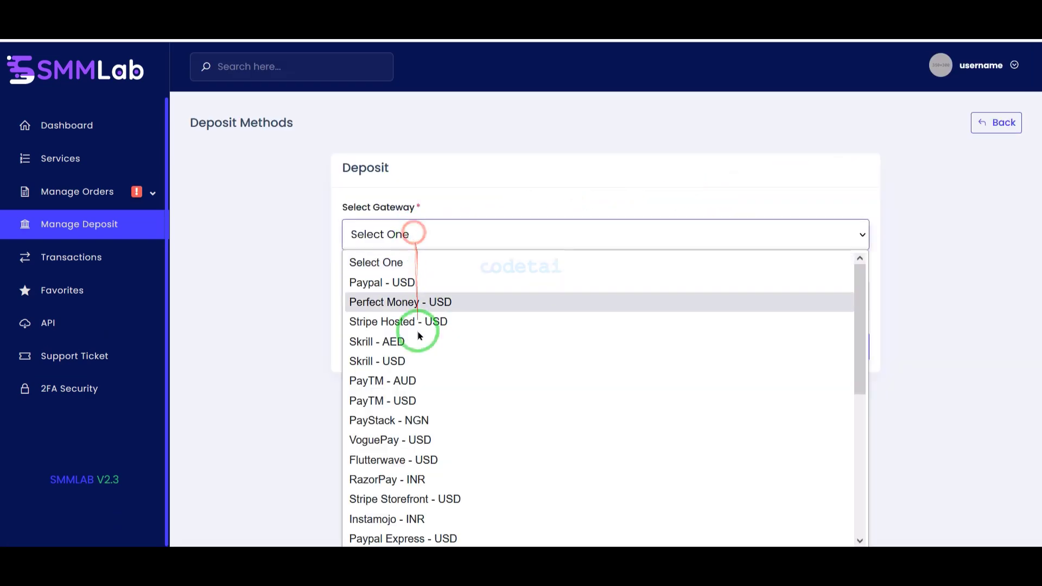
left_click(418, 399)
left_click(477, 288)
left_click(333, 474)
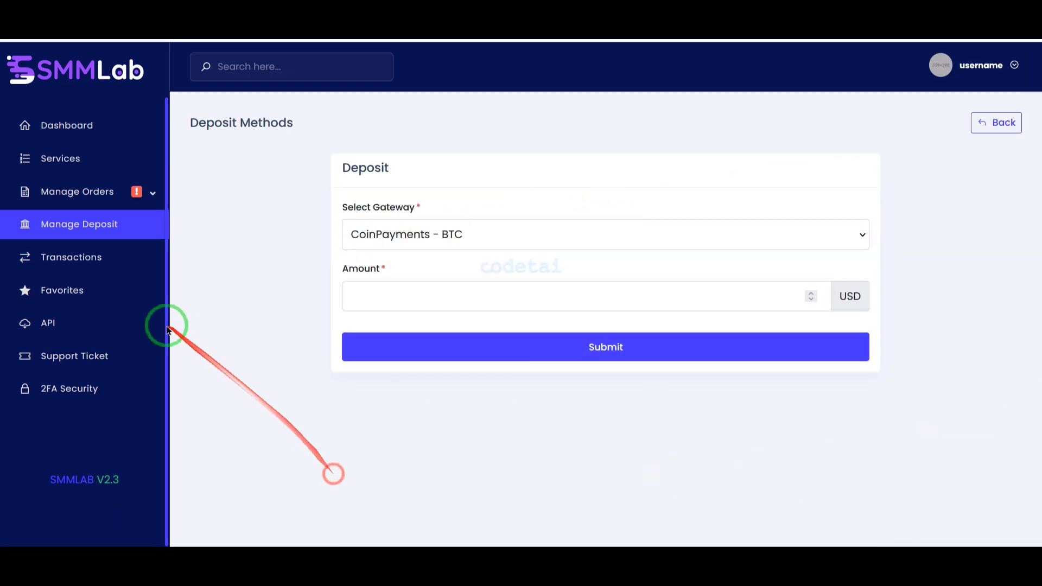
left_click(128, 255)
scroll(564, 354, "down", 15)
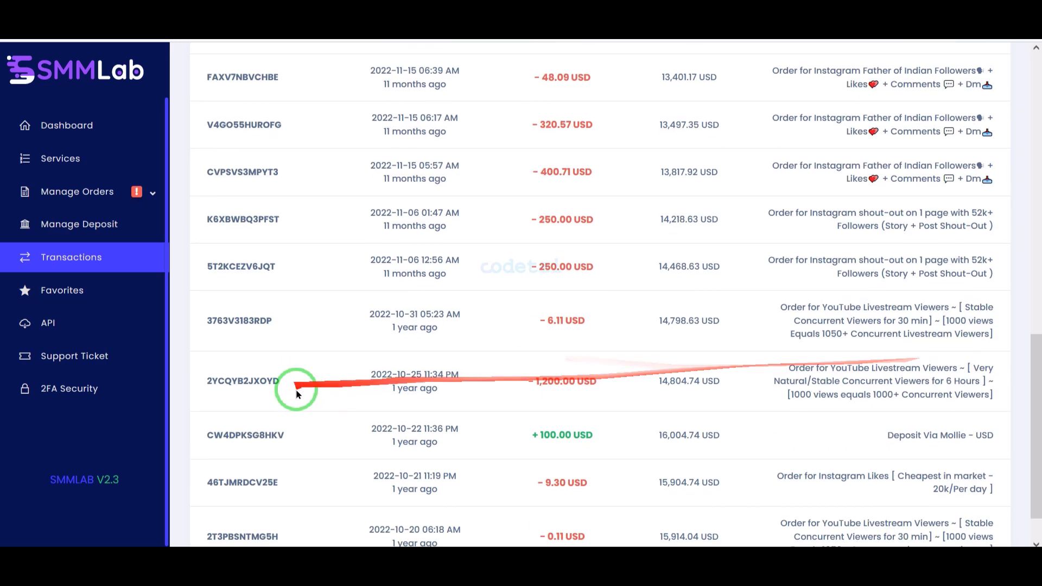
Review the API documentation, selecting the API key and expanding the Service List section.
scroll(297, 393, "down", 1)
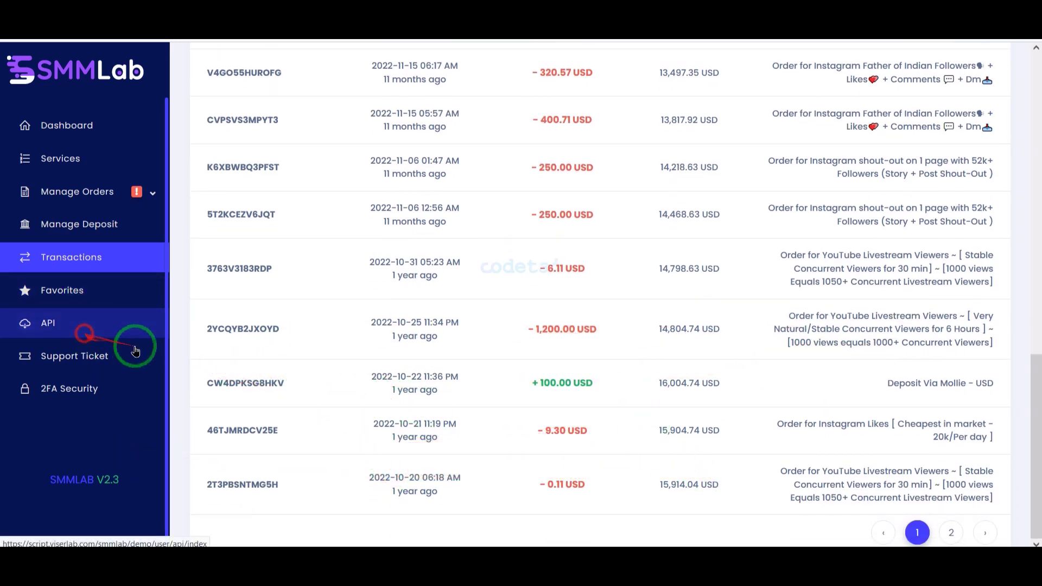
left_click(84, 332)
scroll(434, 278, "down", 1)
scroll(527, 259, "up", 1)
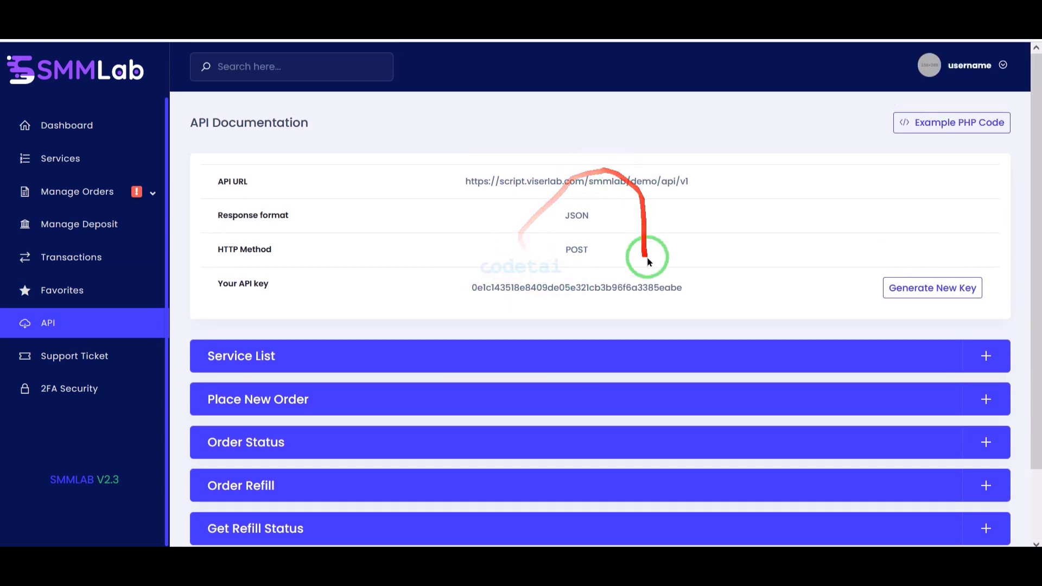
left_click_drag(690, 288, 466, 279)
scroll(705, 342, "down", 1)
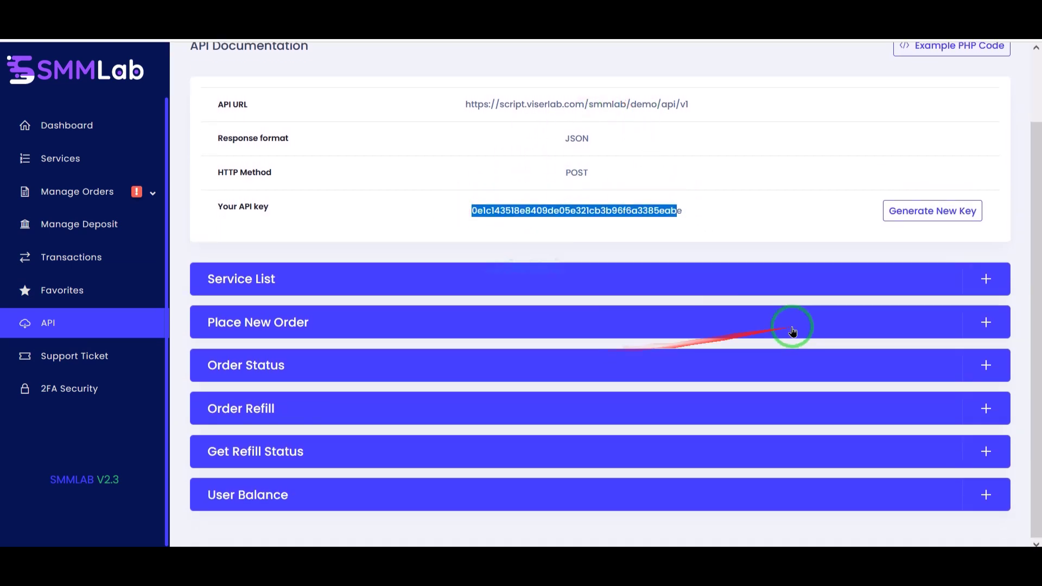
scroll(933, 174, "up", 1)
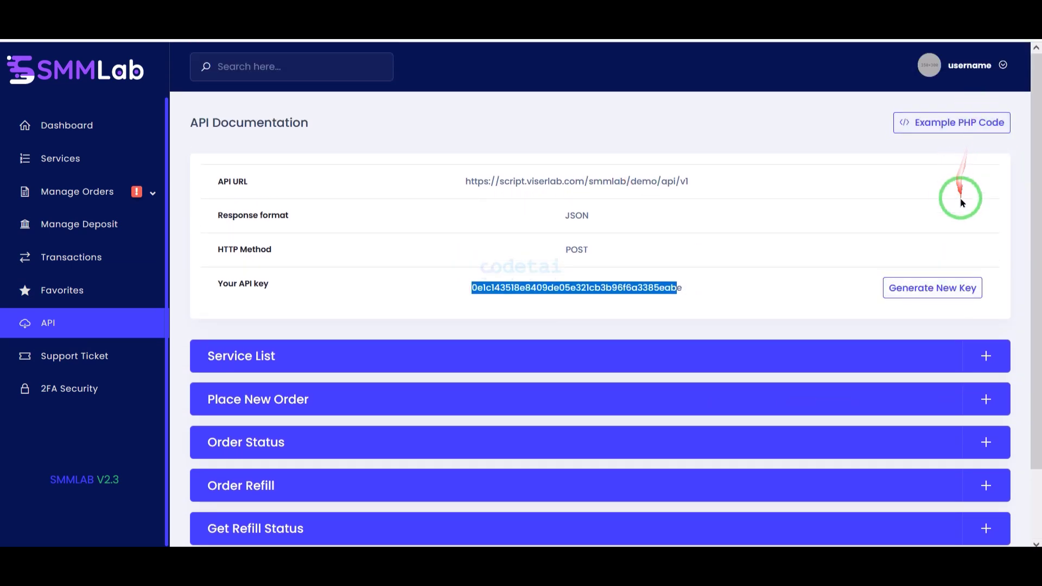
scroll(962, 206, "down", 1)
scroll(960, 213, "up", 1)
left_click(512, 347)
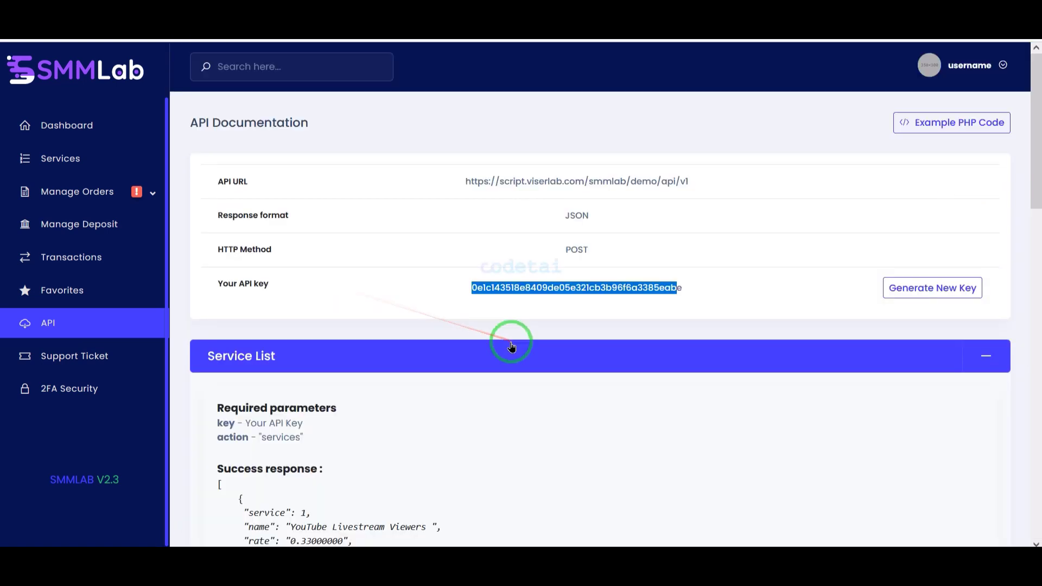
Look over the New Ticket form's Subject and Message fields, then copy the 2FA setup key.
left_click(158, 363)
left_click(971, 121)
left_click(319, 192)
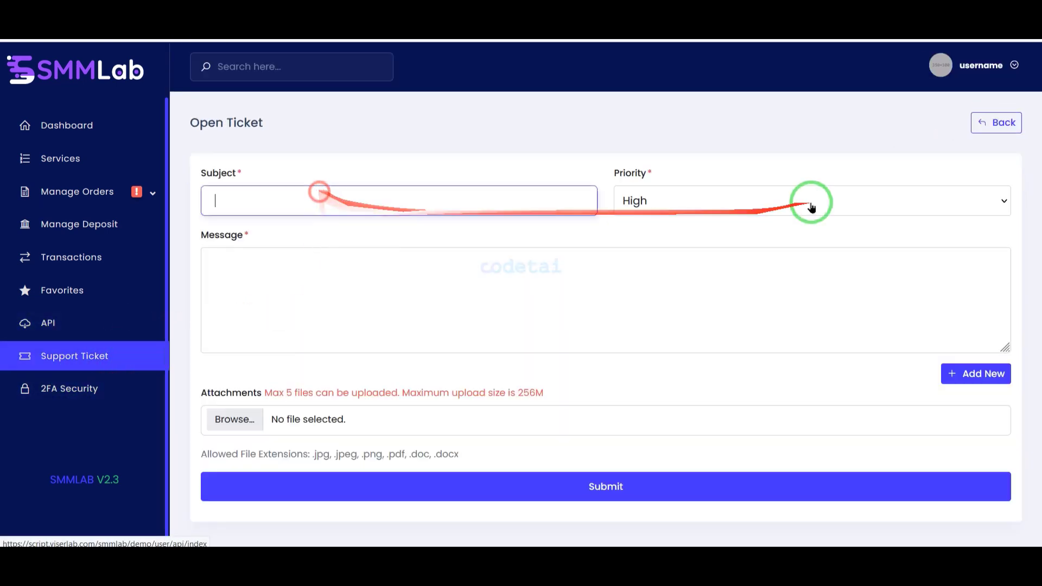
left_click(455, 349)
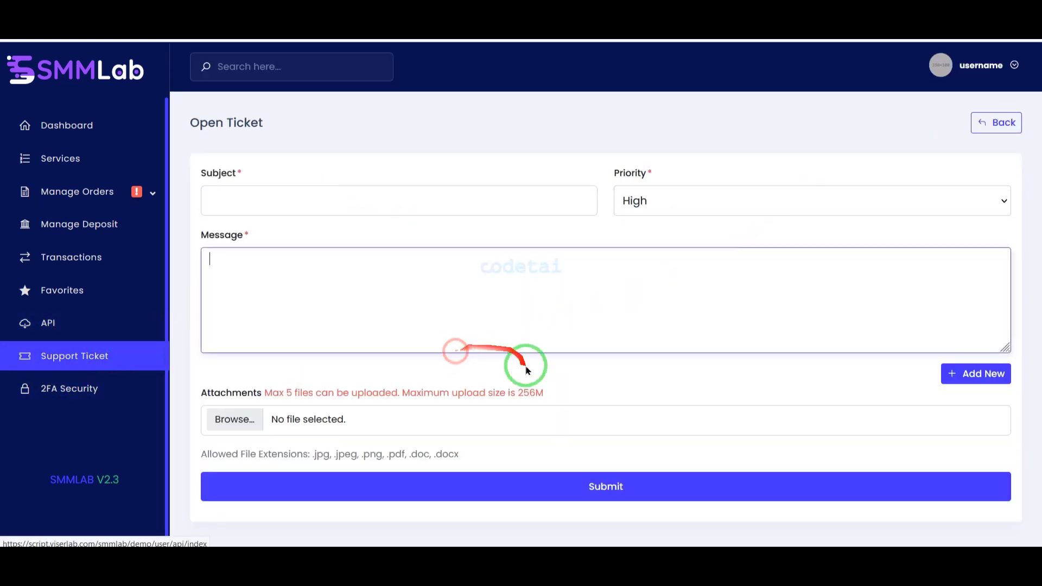
left_click(317, 503)
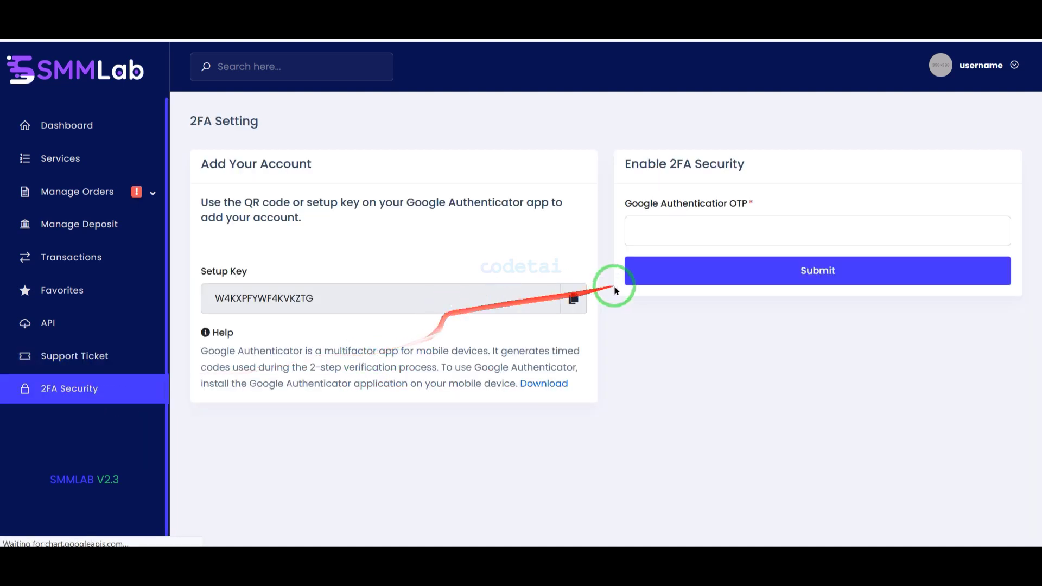
left_click(698, 237)
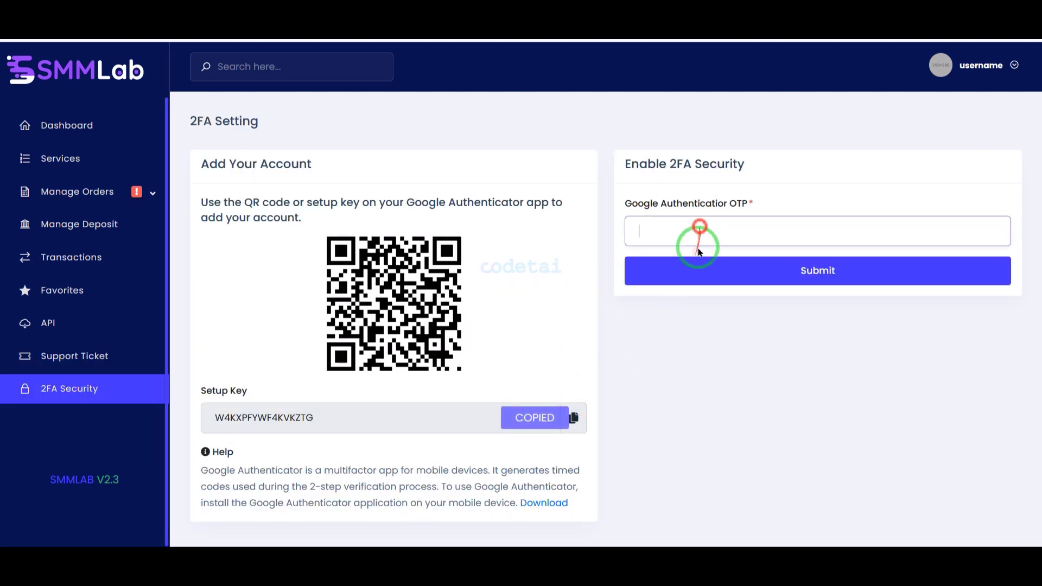
left_click(572, 417)
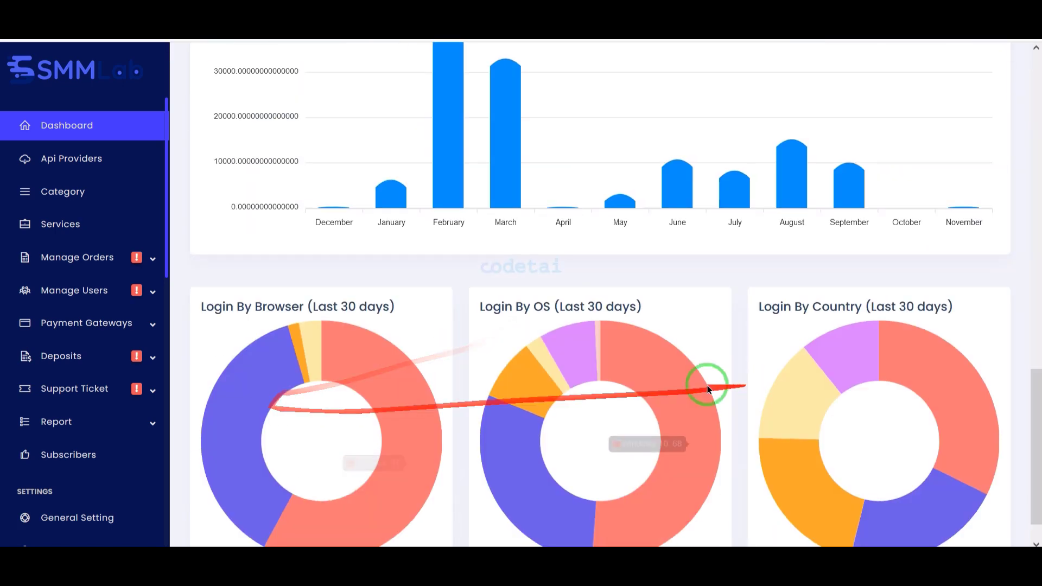
Expand the Manage Orders and Manage Users sections in the admin sidebar.
scroll(32, 278, "down", 8)
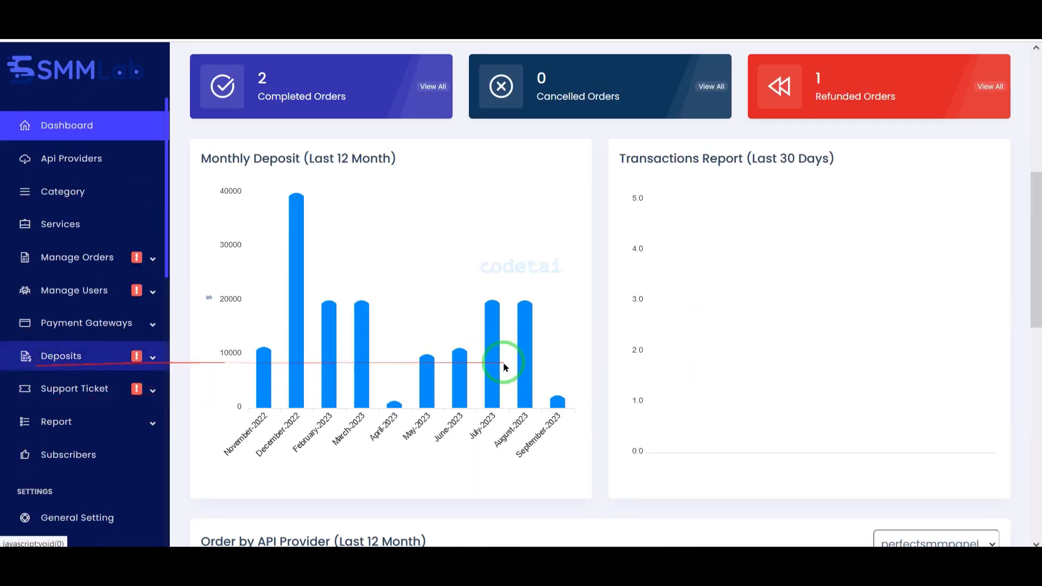
scroll(396, 364, "up", 6)
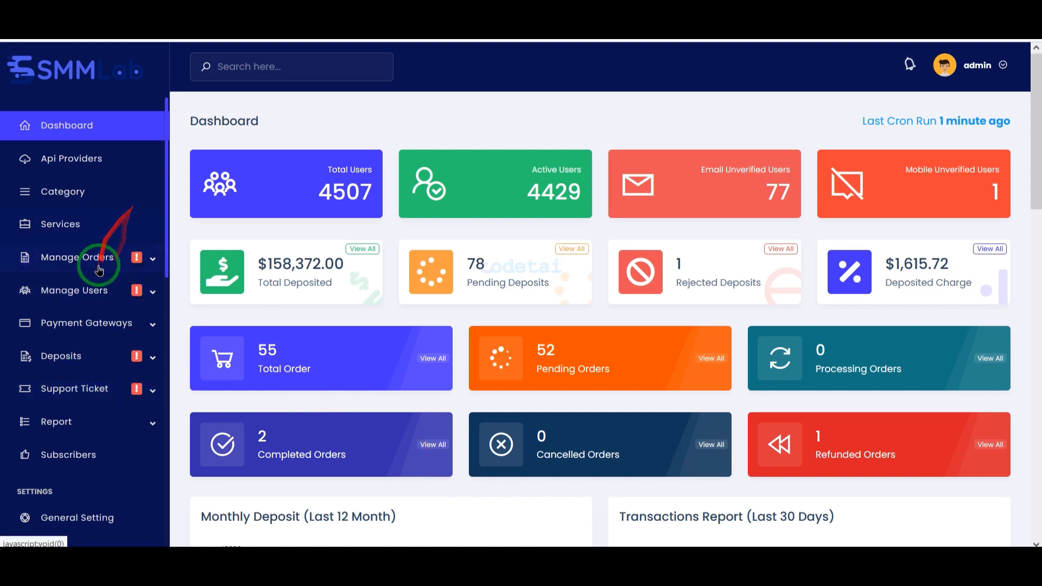
left_click(142, 264)
left_click(153, 447)
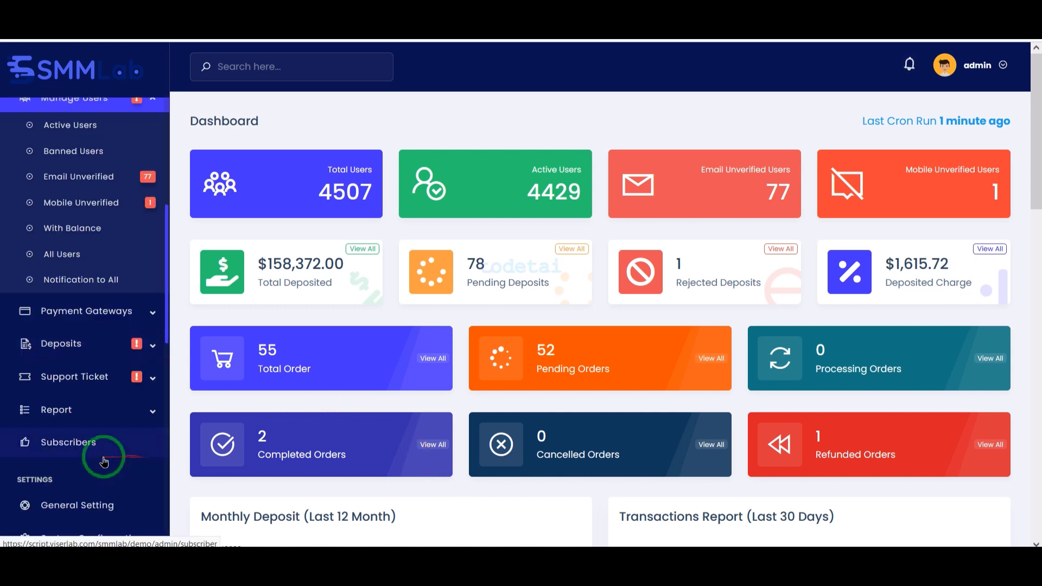
scroll(65, 472, "down", 10)
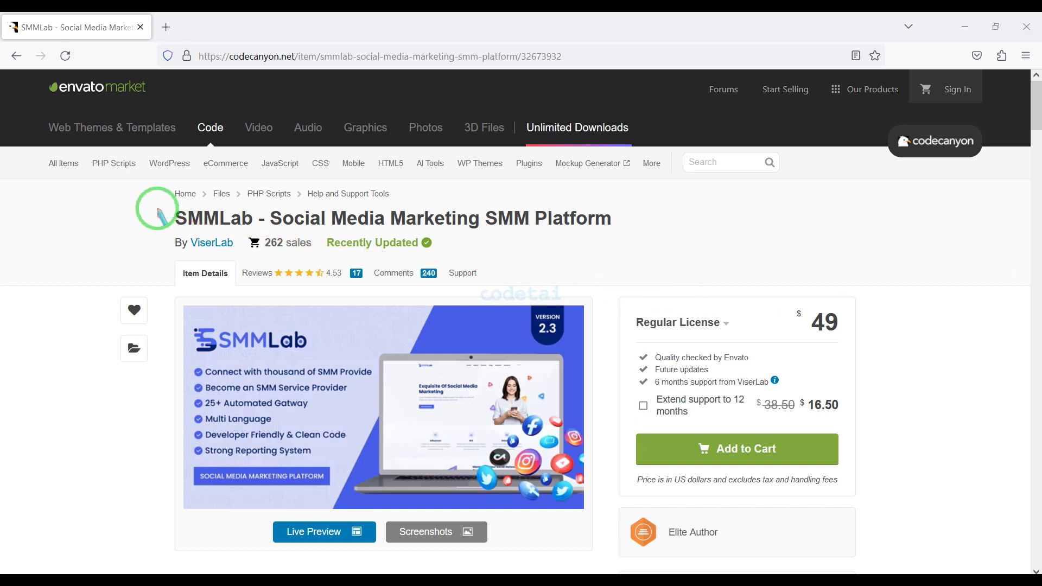
left_click_drag(280, 219, 623, 230)
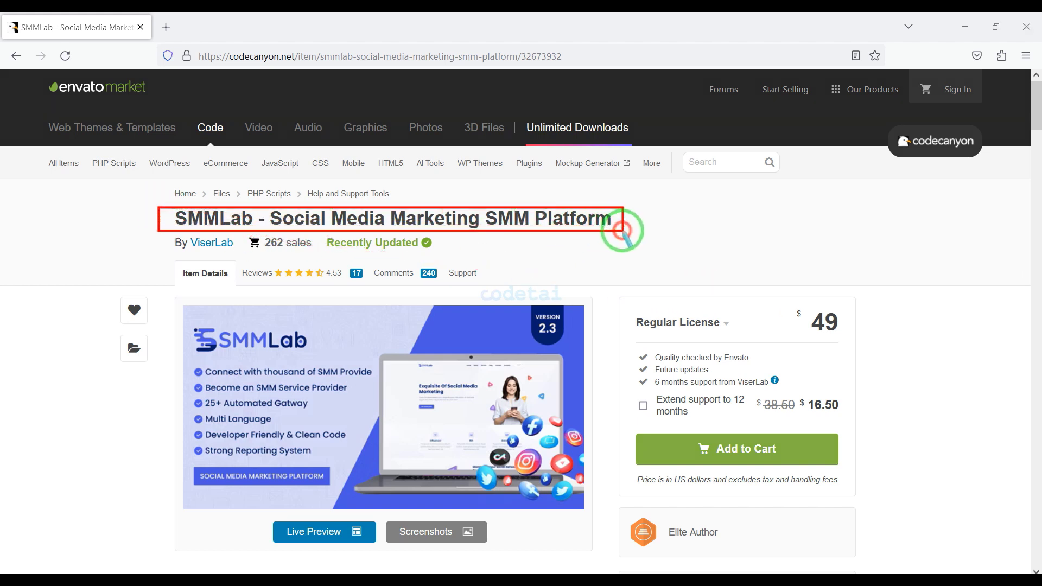
right_click(619, 247)
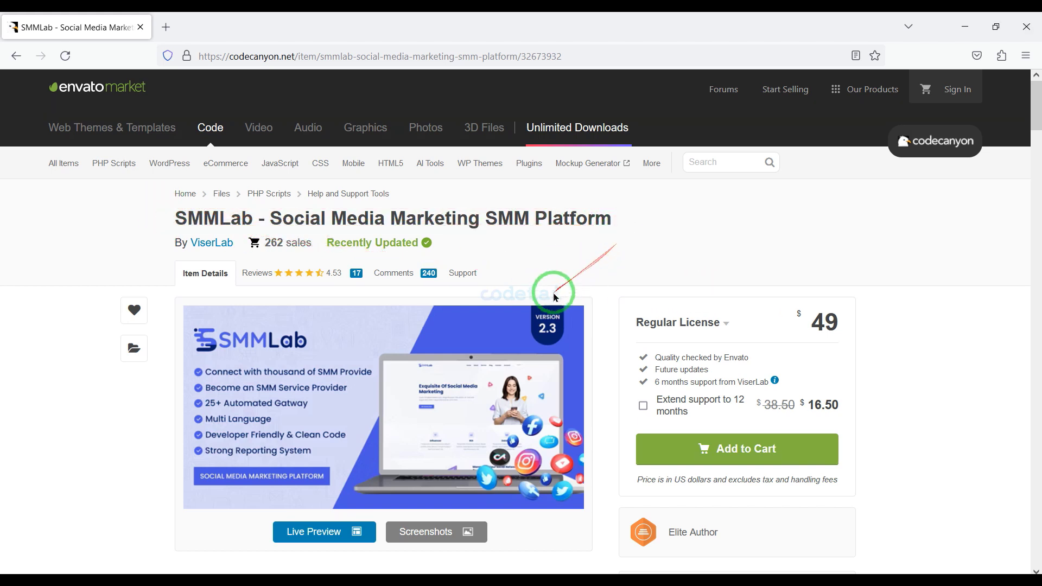
scroll(554, 297, "down", 12)
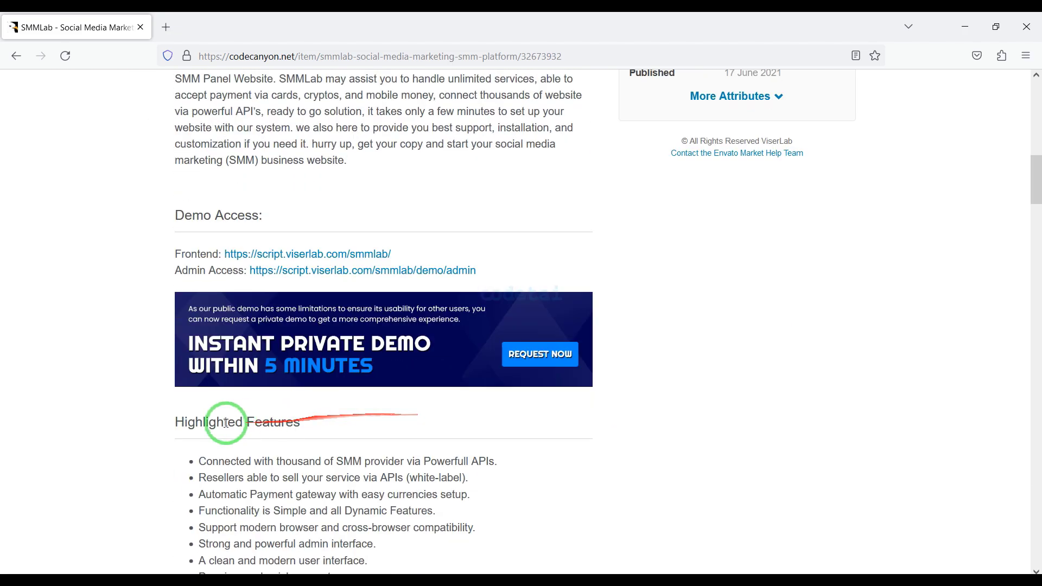
scroll(226, 423, "down", 13)
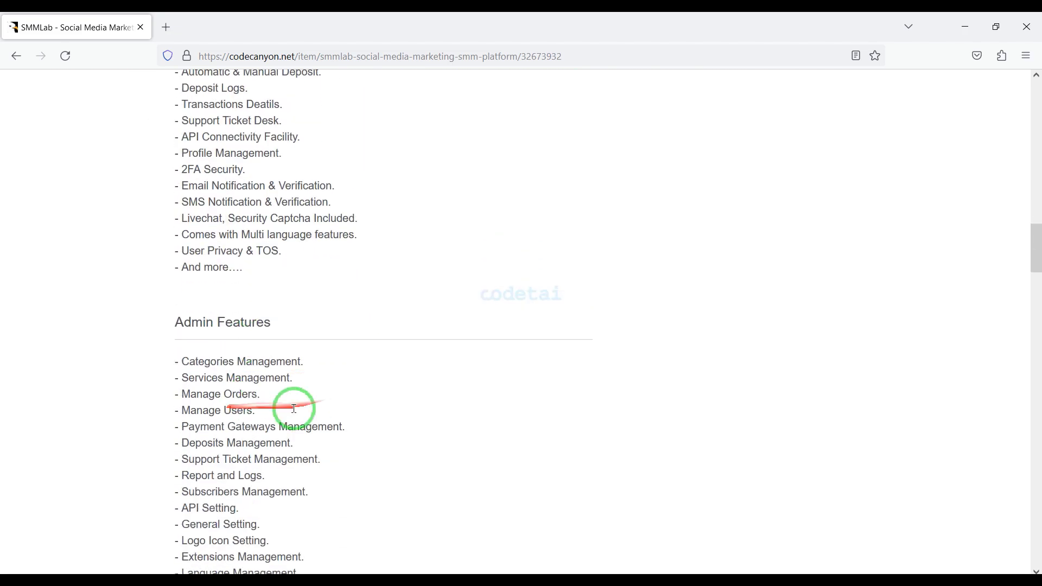
scroll(294, 408, "down", 10)
scroll(274, 423, "up", 11)
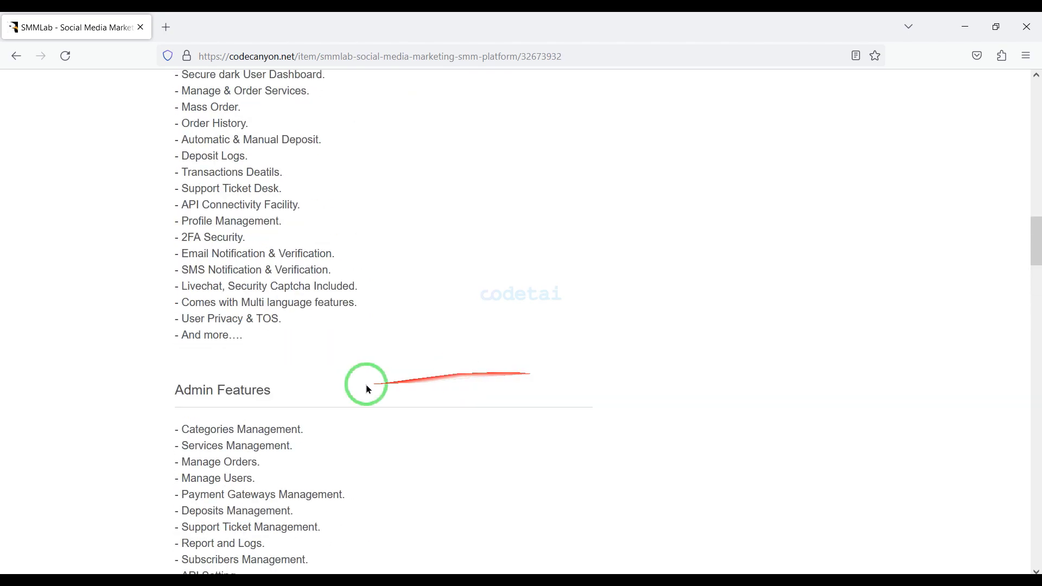
scroll(367, 389, "up", 20)
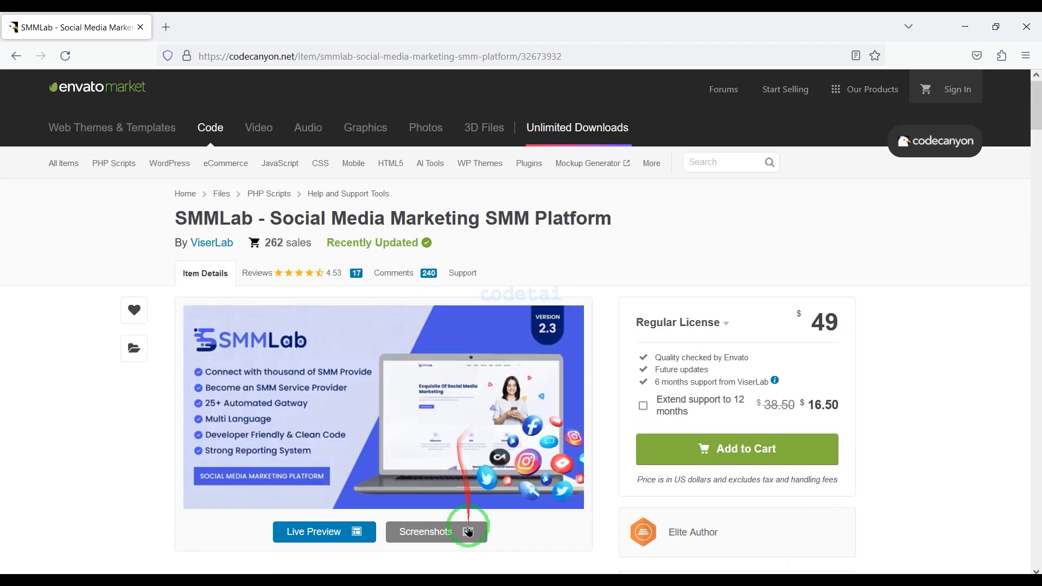
Open the Screenshots gallery and page forward through the previews to the SMMLab home page slide.
left_click(468, 531)
scroll(681, 325, "down", 10)
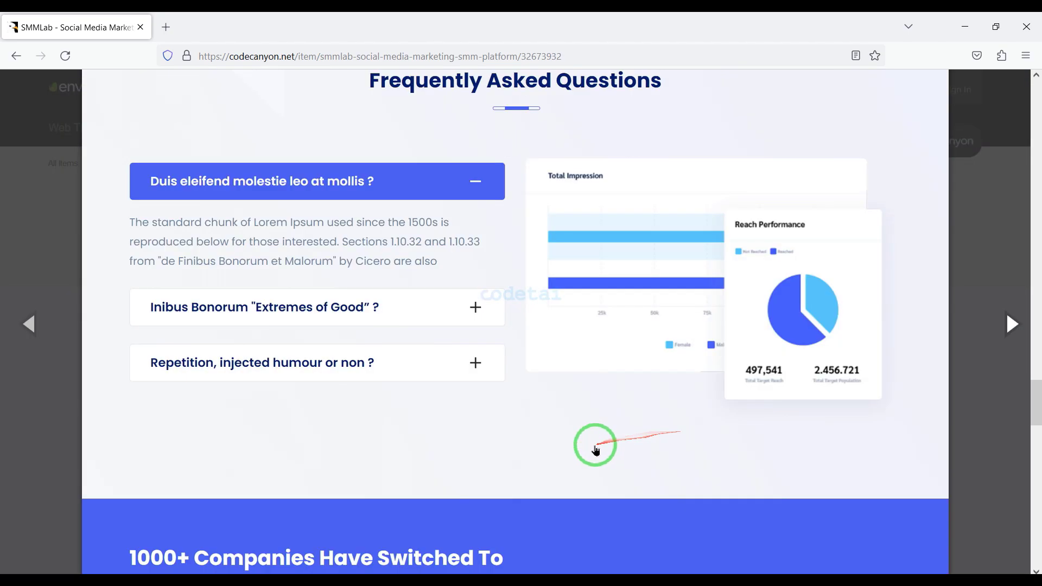
scroll(705, 456, "down", 10)
left_click(1009, 321)
scroll(543, 363, "up", 8)
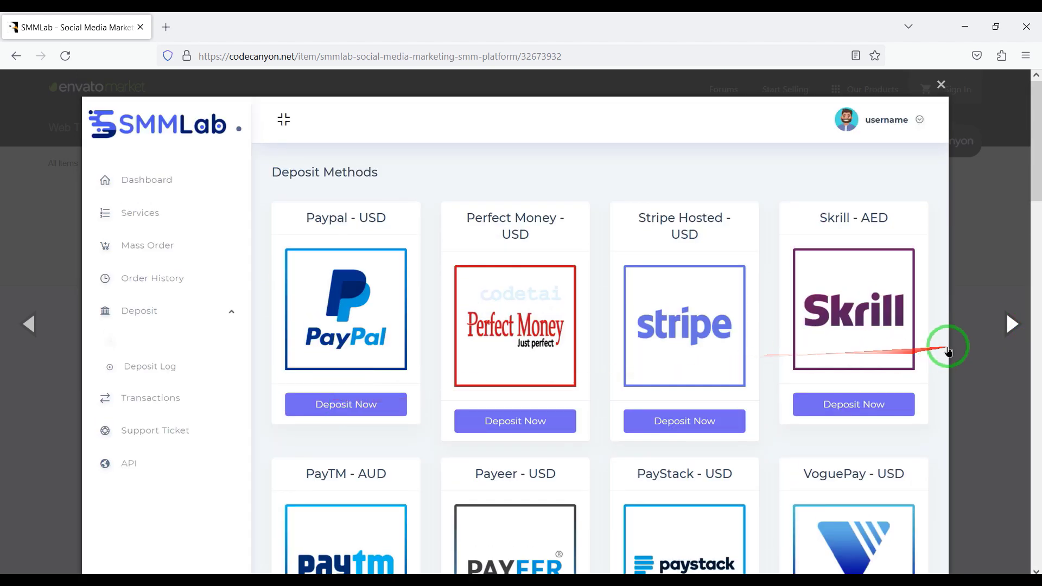
left_click(1011, 323)
scroll(670, 406, "down", 10)
left_click(1011, 324)
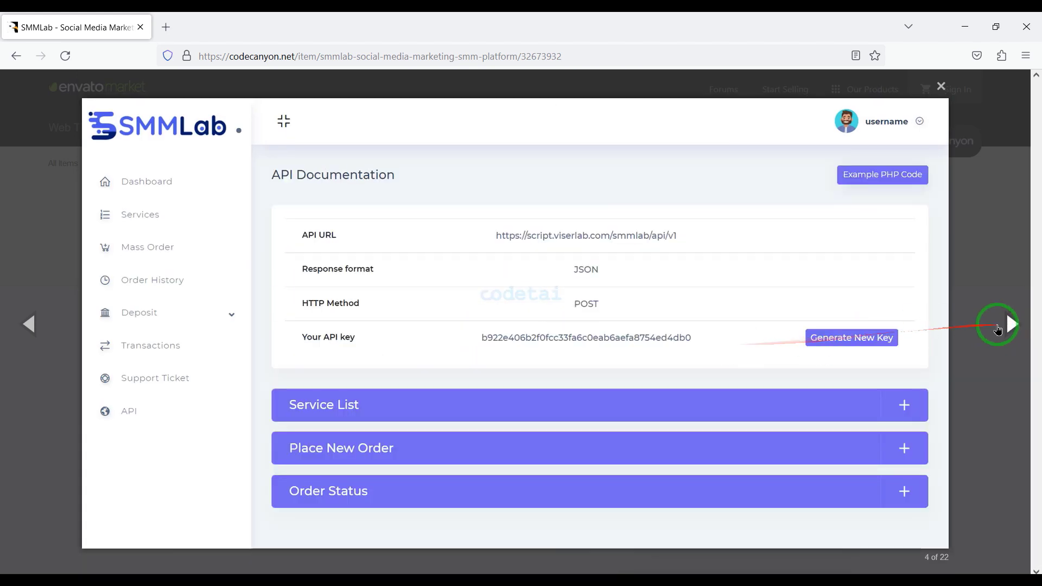
left_click(1011, 324)
left_click(1011, 324)
scroll(726, 372, "down", 6)
left_click(1011, 324)
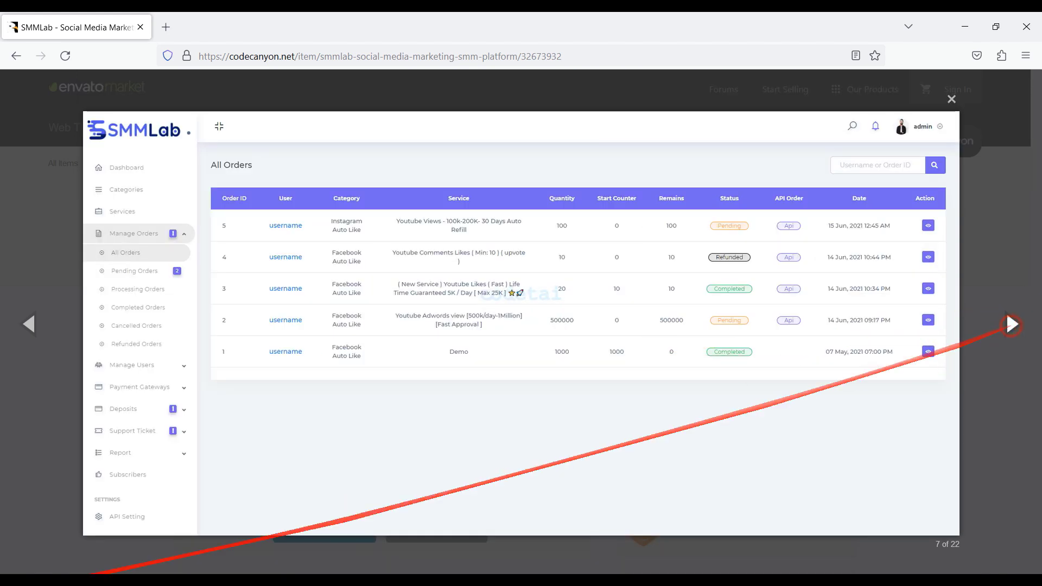
left_click(1011, 324)
left_click(1011, 323)
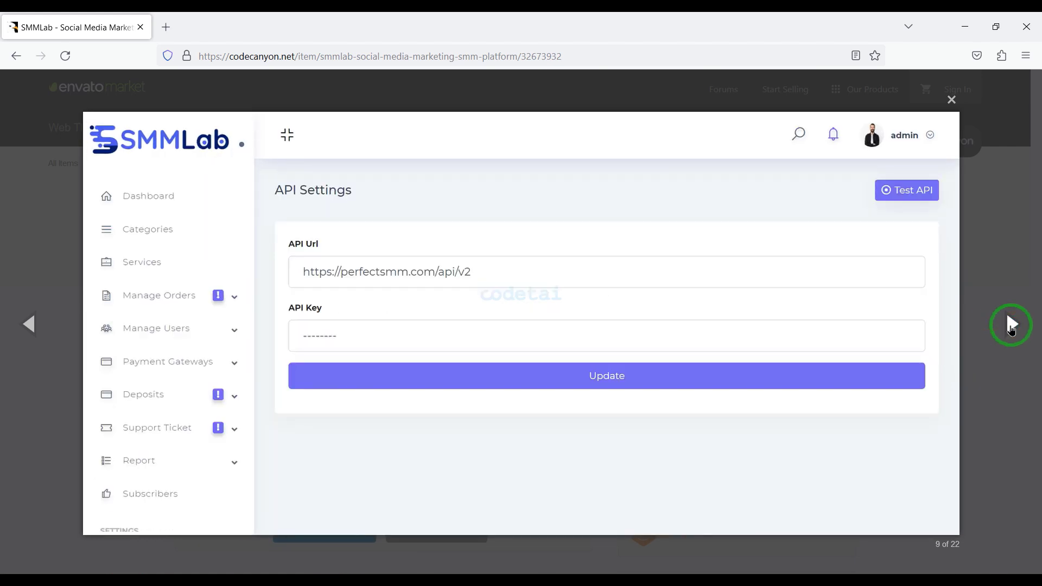
left_click(1010, 323)
left_click(1011, 323)
left_click(1011, 324)
scroll(741, 360, "down", 5)
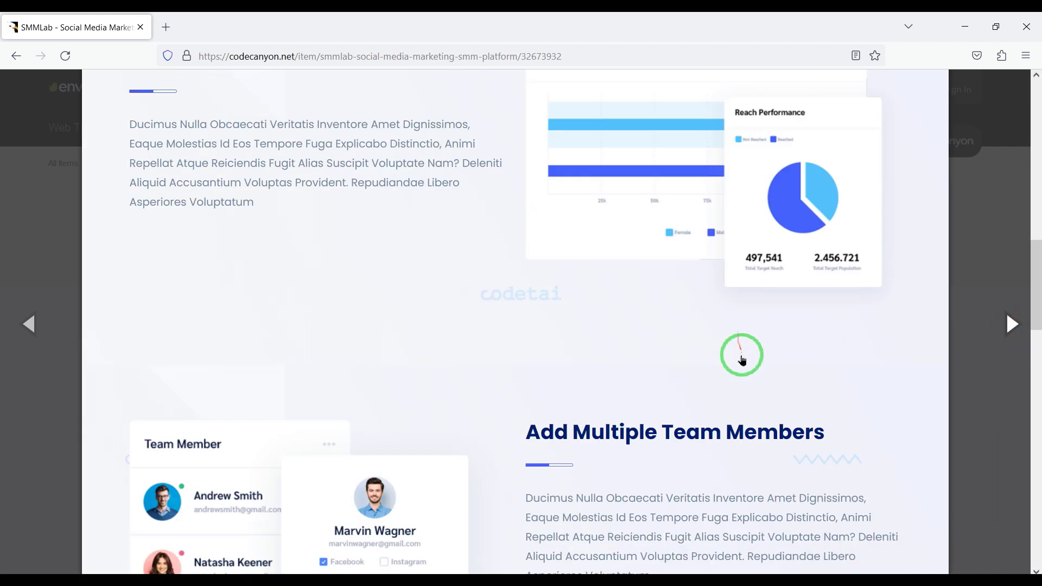
scroll(741, 359, "down", 5)
left_click(1010, 324)
left_click(1011, 324)
scroll(813, 380, "down", 5)
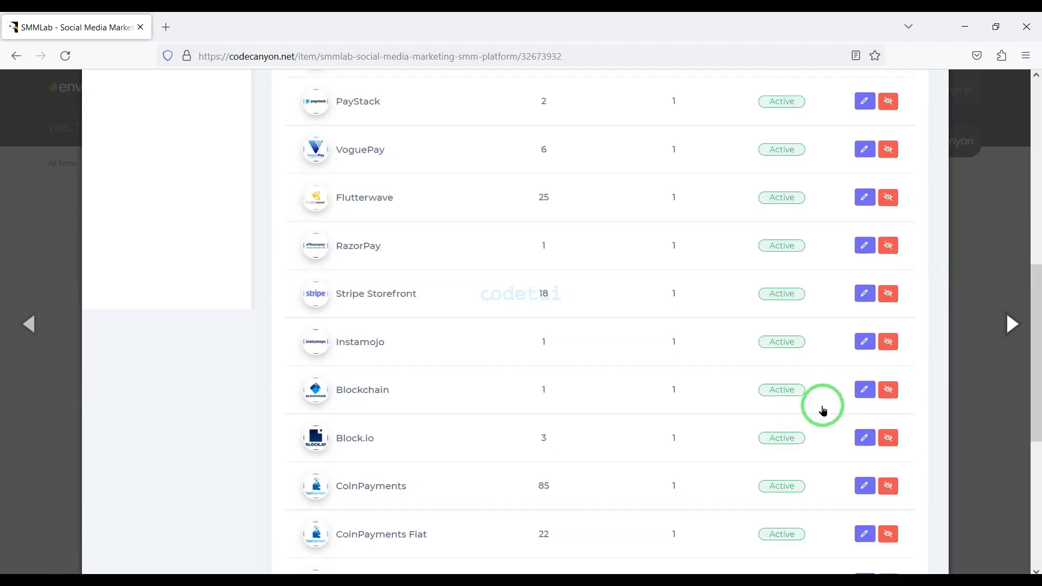
left_click(1011, 324)
left_click(1011, 324)
left_click(1011, 324)
scroll(805, 413, "down", 10)
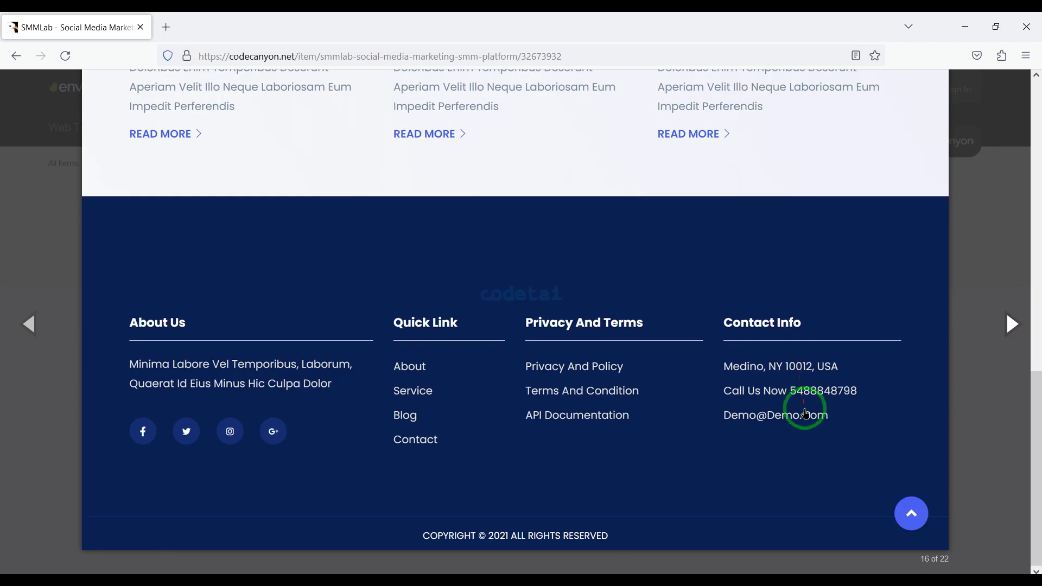
left_click(1011, 324)
left_click(1010, 324)
scroll(791, 363, "down", 8)
scroll(810, 366, "up", 9)
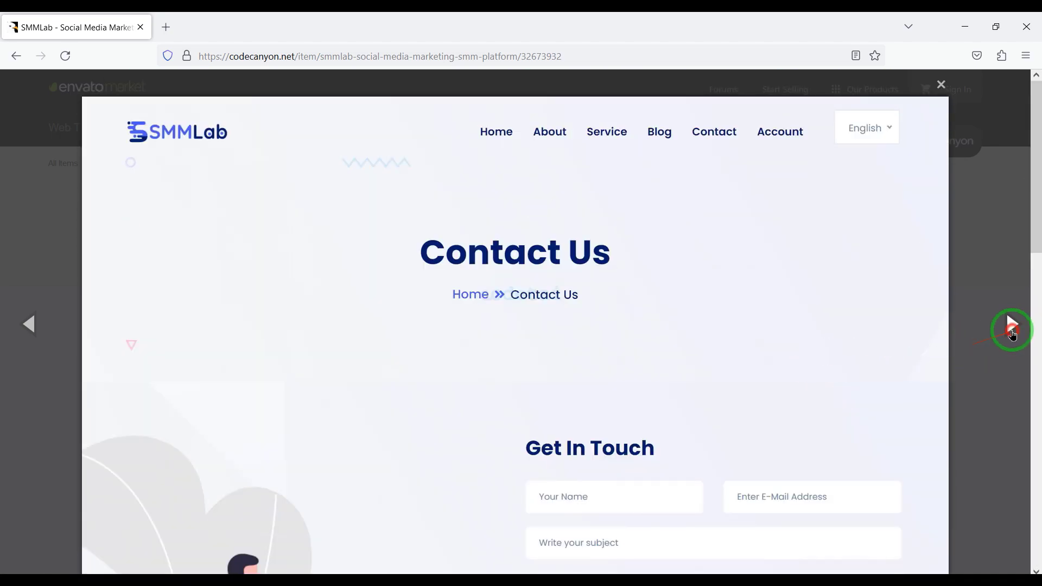
left_click(1012, 332)
scroll(732, 348, "down", 15)
scroll(739, 353, "up", 15)
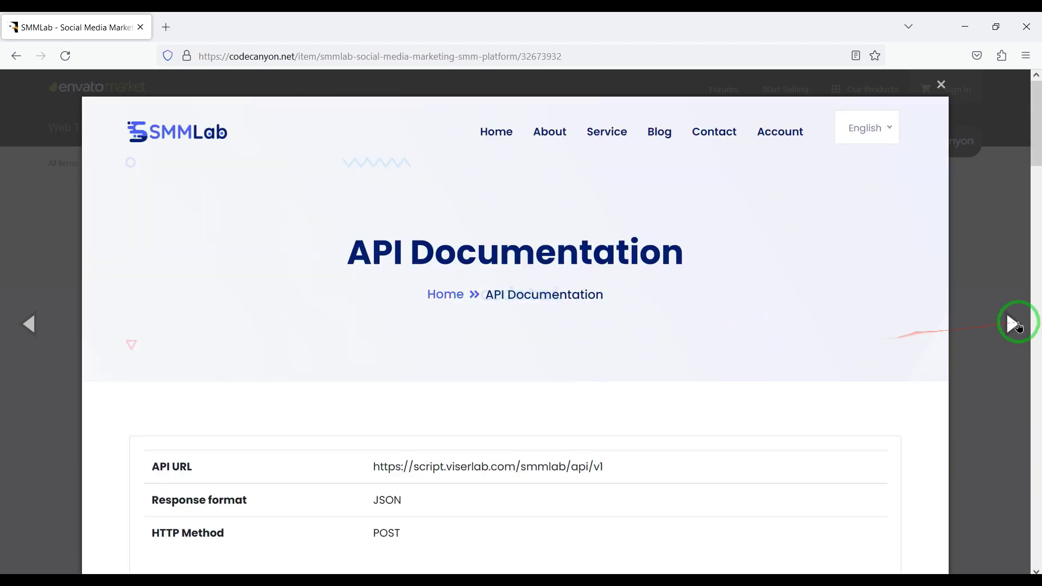
left_click(1017, 325)
left_click(1012, 326)
scroll(755, 407, "down", 10)
scroll(804, 431, "up", 8)
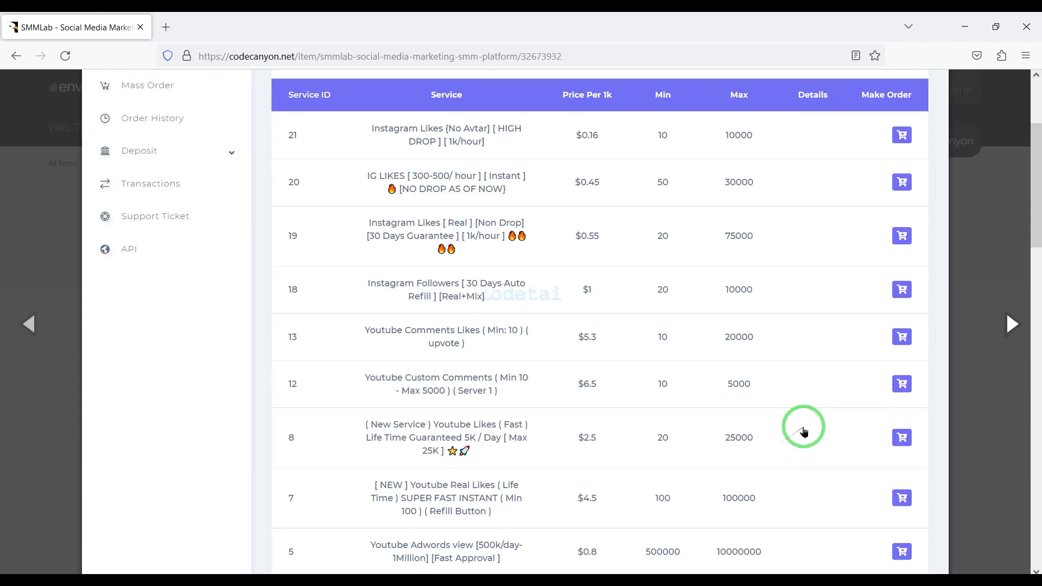
scroll(803, 432, "up", 3)
left_click(1010, 324)
left_click(1012, 324)
left_click(1017, 328)
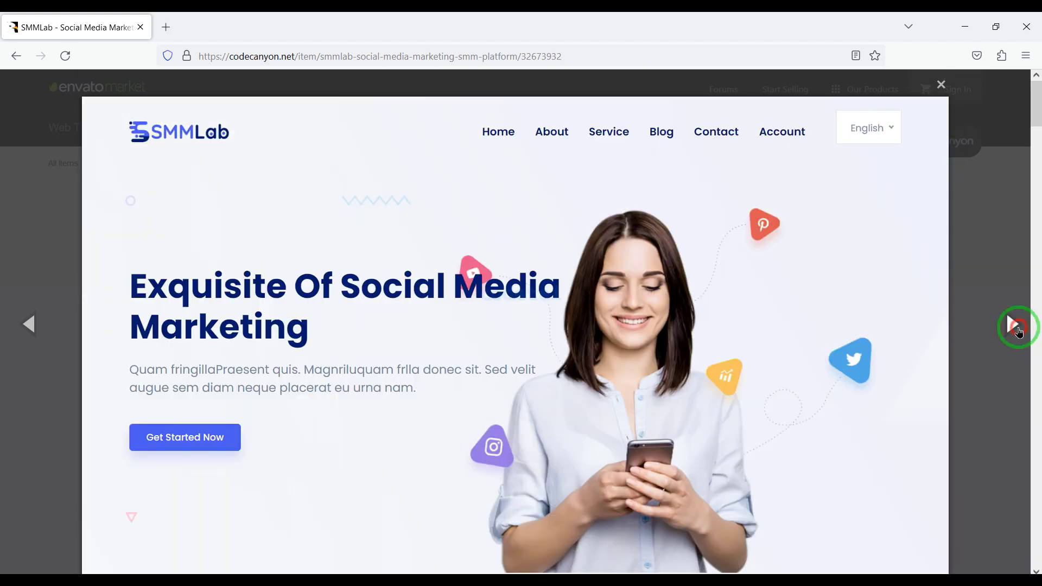
scroll(431, 396, "down", 15)
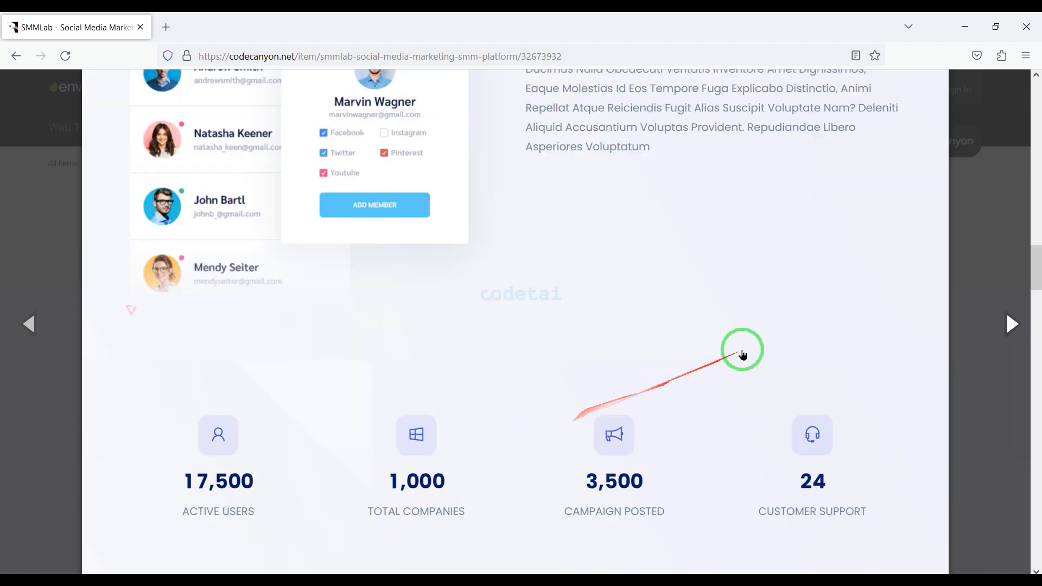
scroll(937, 174, "up", 15)
Close the gallery, add the $49 SMMLab script to the cart and go to checkout.
left_click(941, 88)
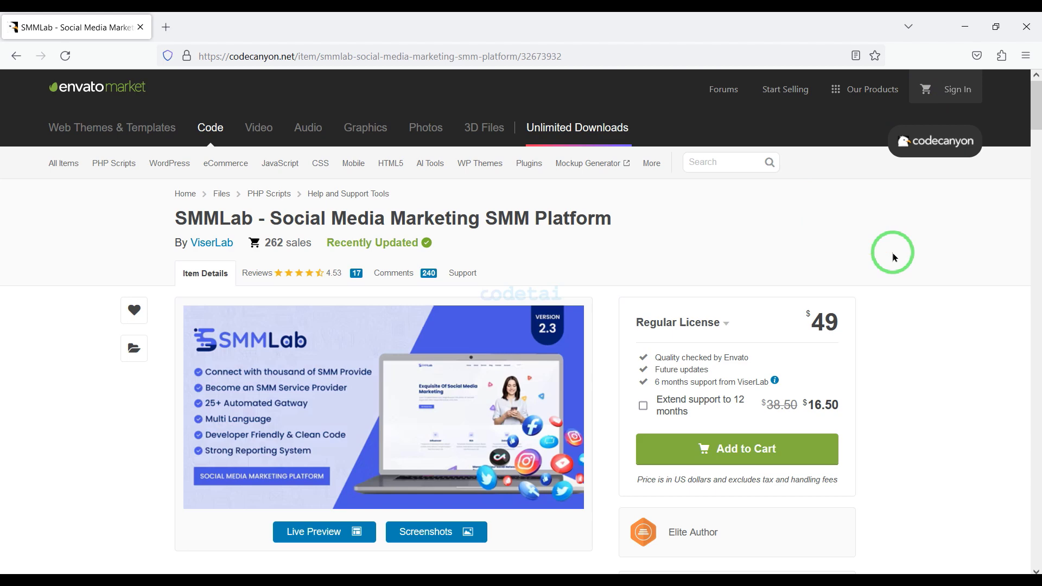
scroll(895, 255, "down", 2)
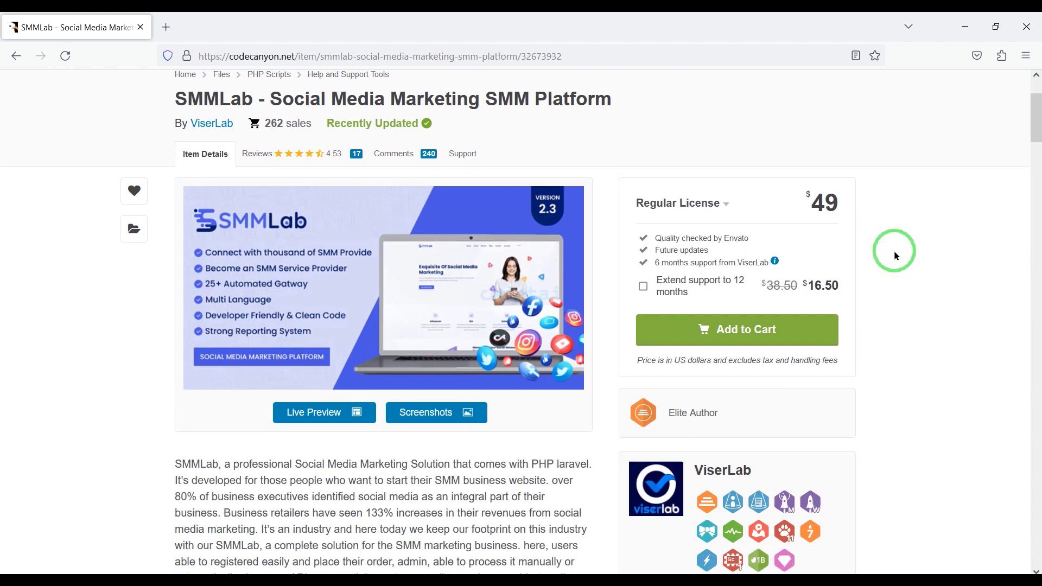
left_click(772, 332)
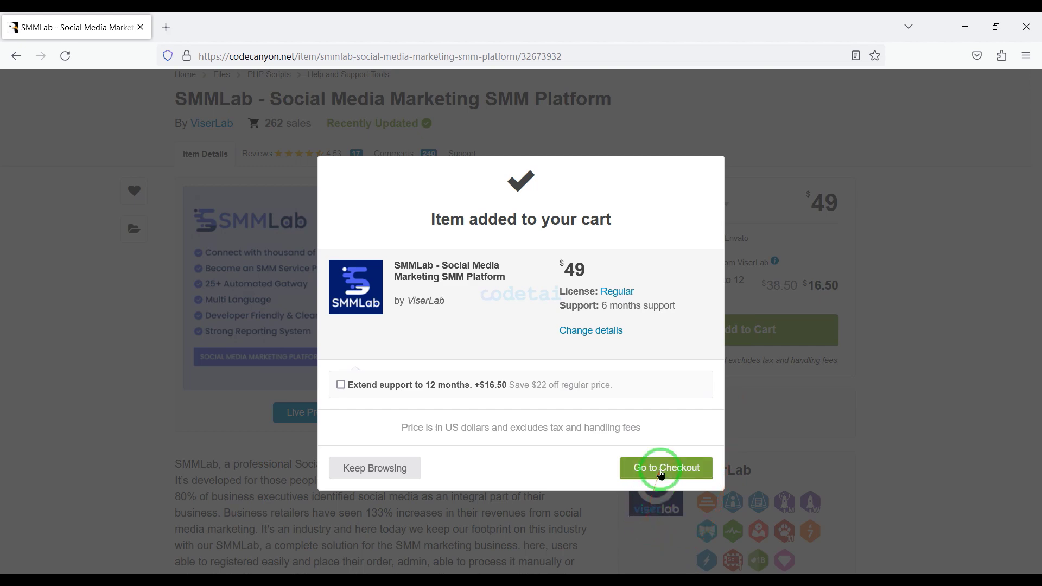
left_click(661, 475)
Review the checkout account form, outlining the social sign-in options and account detail fields.
scroll(716, 249, "down", 7)
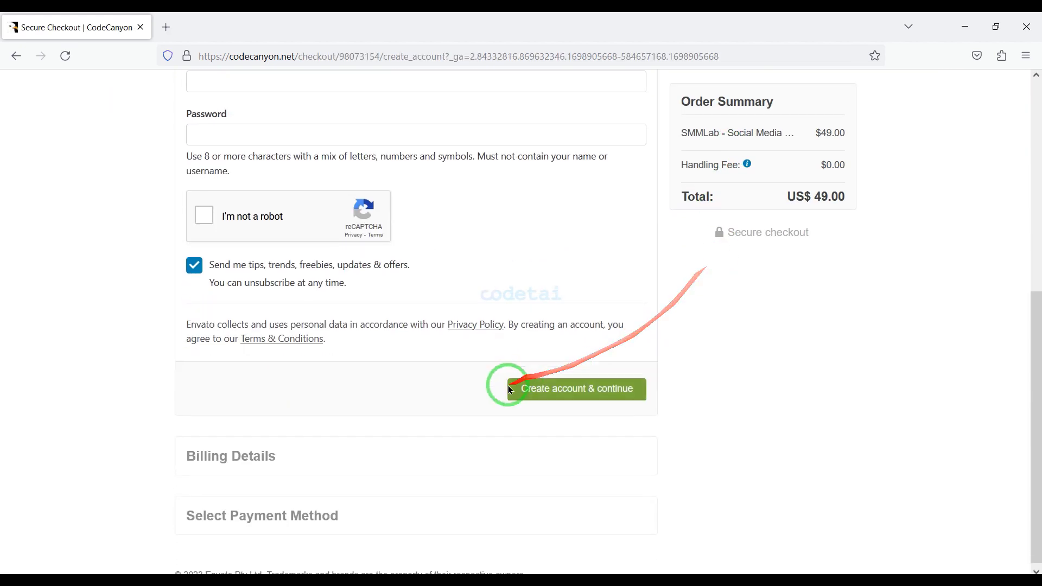
scroll(400, 425, "up", 7)
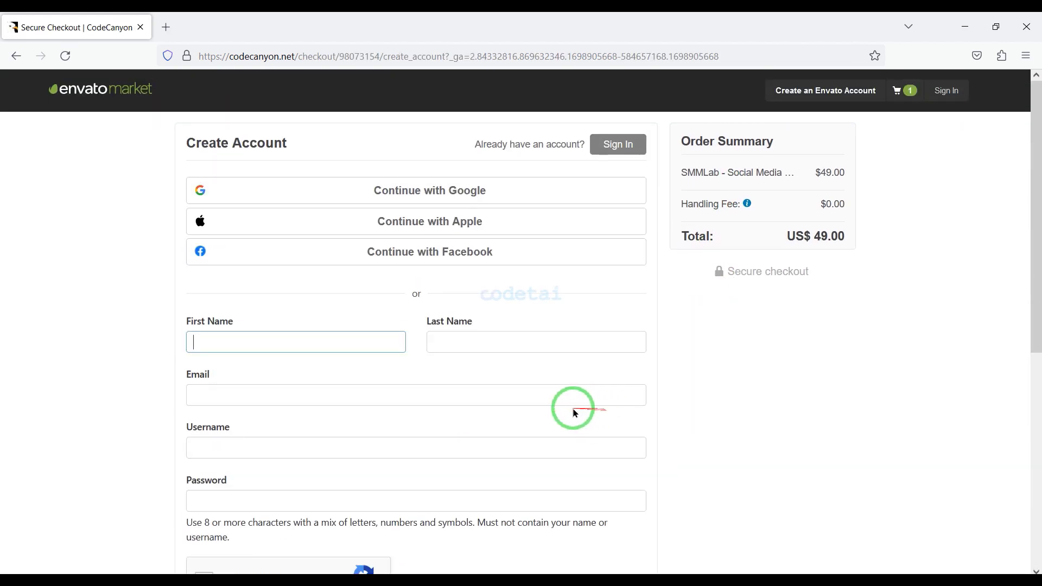
left_click(575, 413)
mouse_move(171, 166)
left_mouse_down()
mouse_move(572, 245)
mouse_move(652, 273)
left_mouse_up()
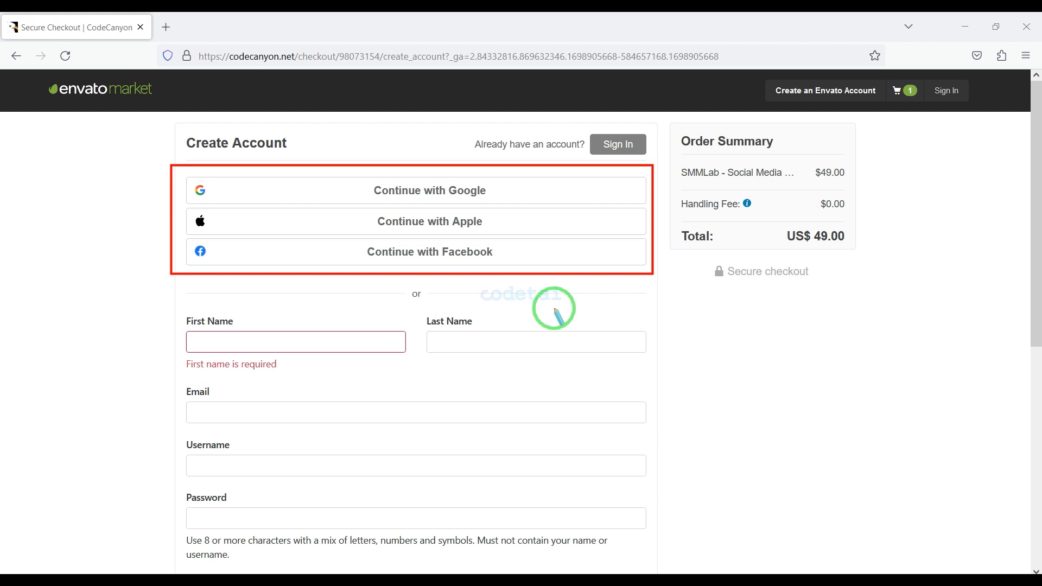
scroll(554, 312, "down", 4)
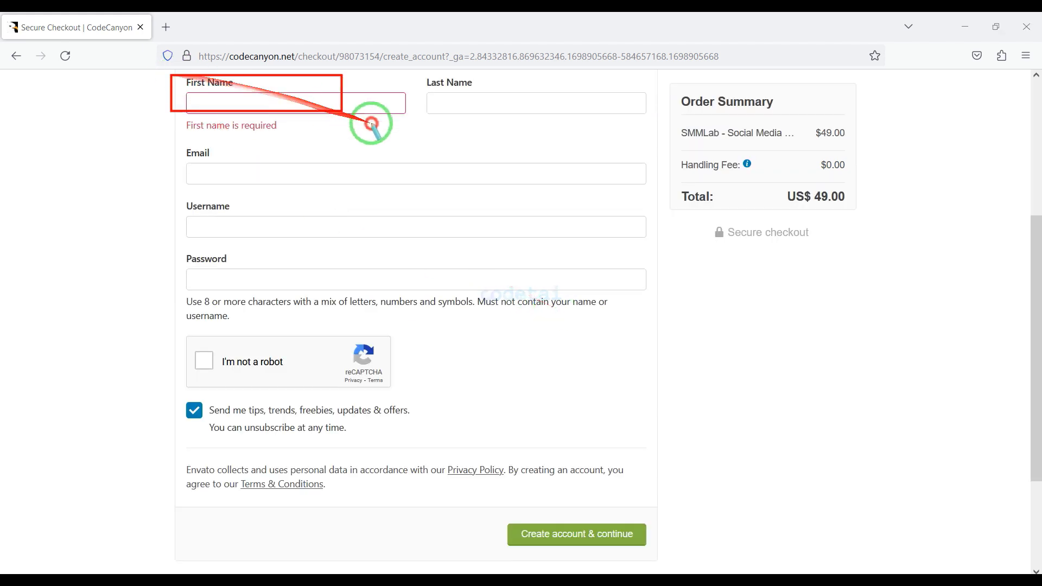
mouse_move(371, 124)
left_mouse_down()
mouse_move(574, 262)
mouse_move(660, 304)
mouse_move(659, 325)
left_mouse_up()
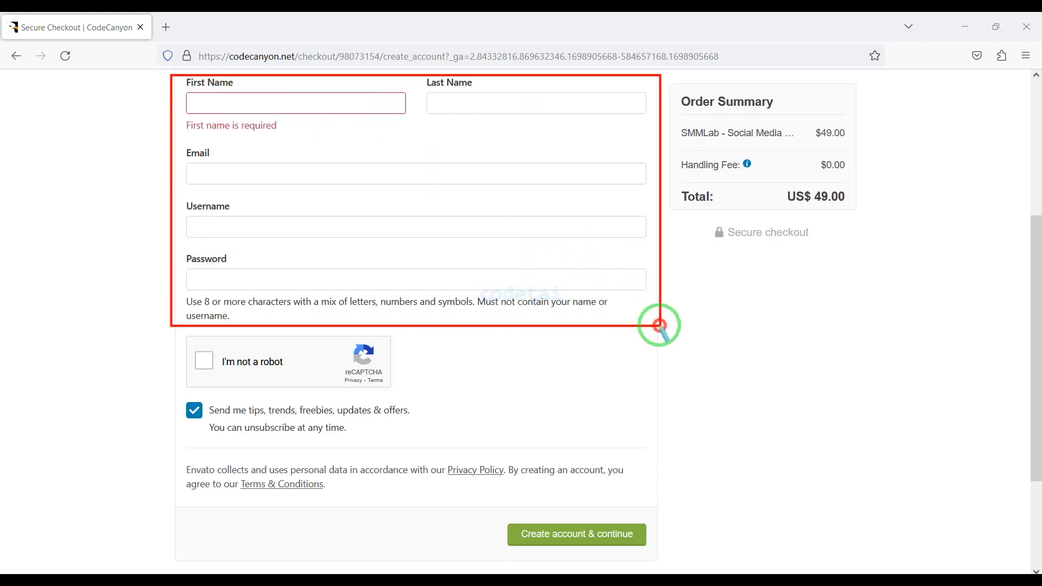
scroll(600, 506, "down", 3)
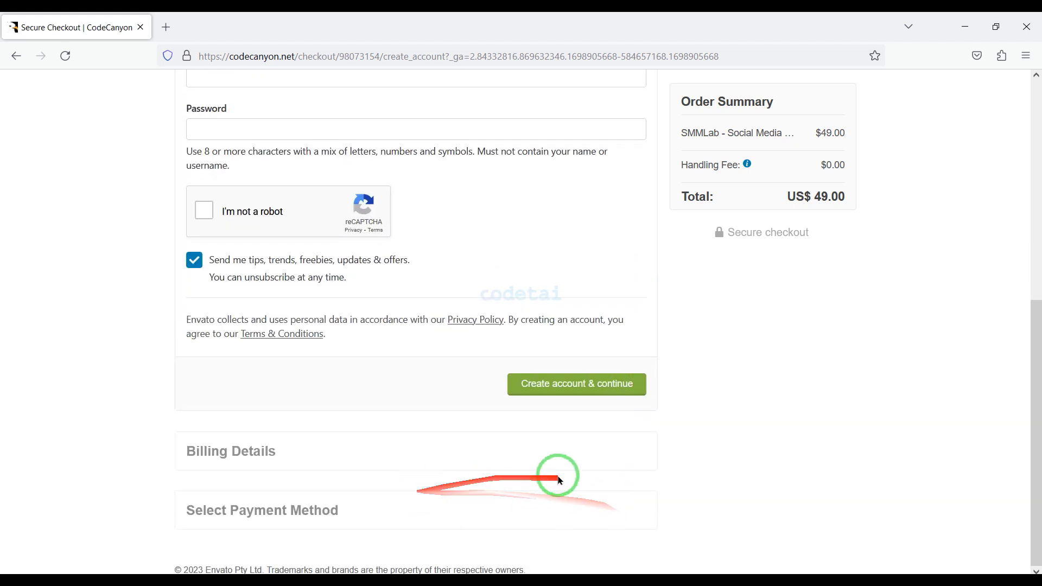
scroll(623, 449, "up", 8)
Sign in with the saved login, then edit and save the billing details.
left_click(617, 145)
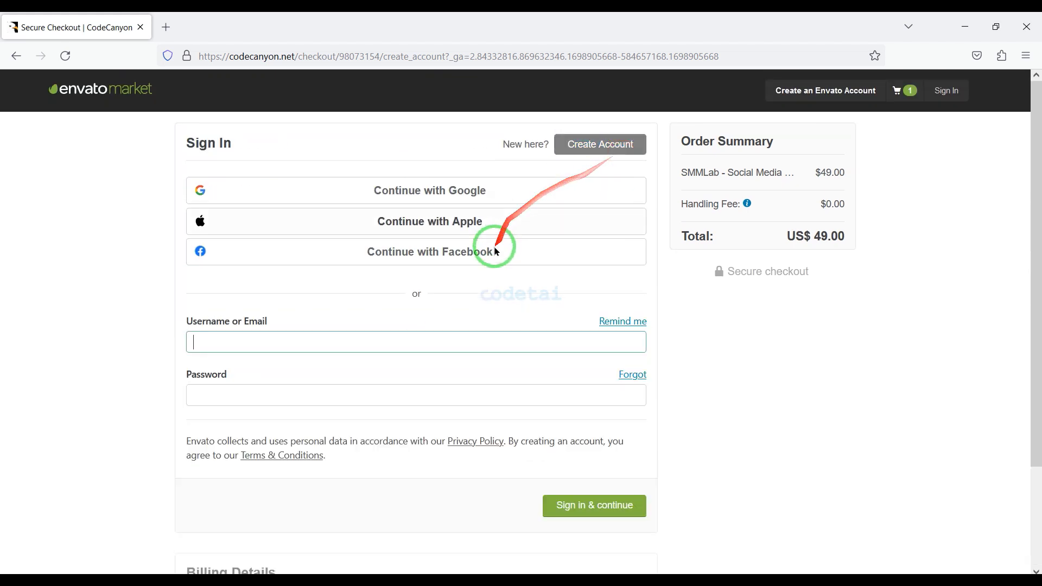
scroll(434, 247, "down", 2)
left_click(419, 387)
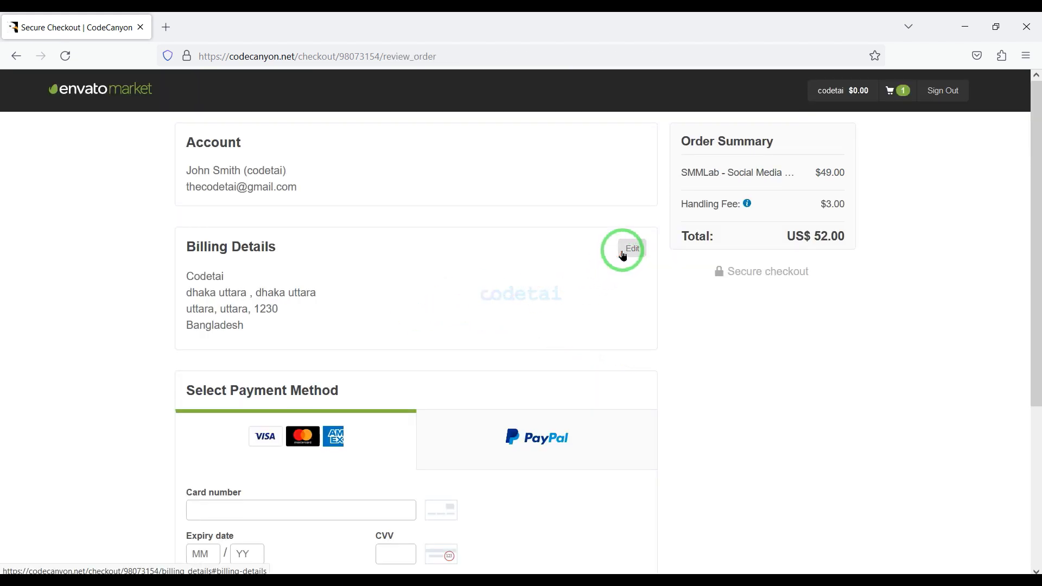
left_click(622, 255)
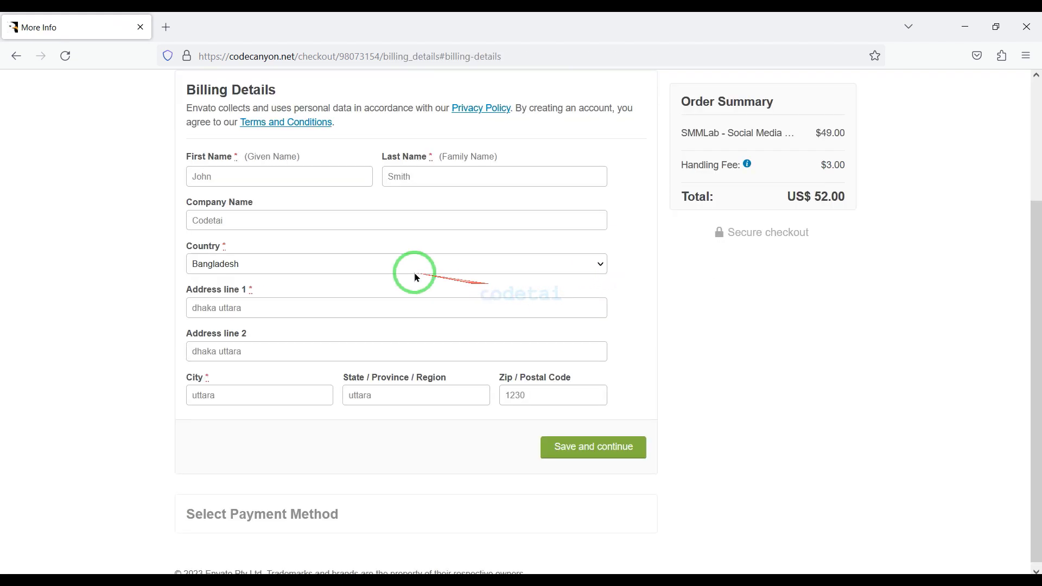
left_click(594, 448)
Outline the payment method choices, then clear the on-screen annotations.
left_click_drag(149, 136, 667, 246)
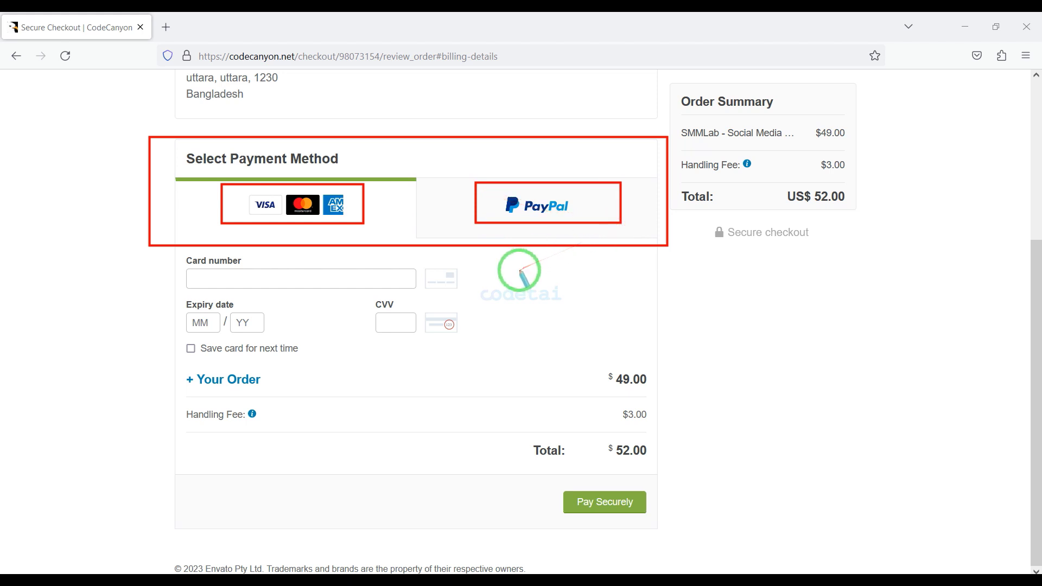
key("Escape")
left_click(399, 507)
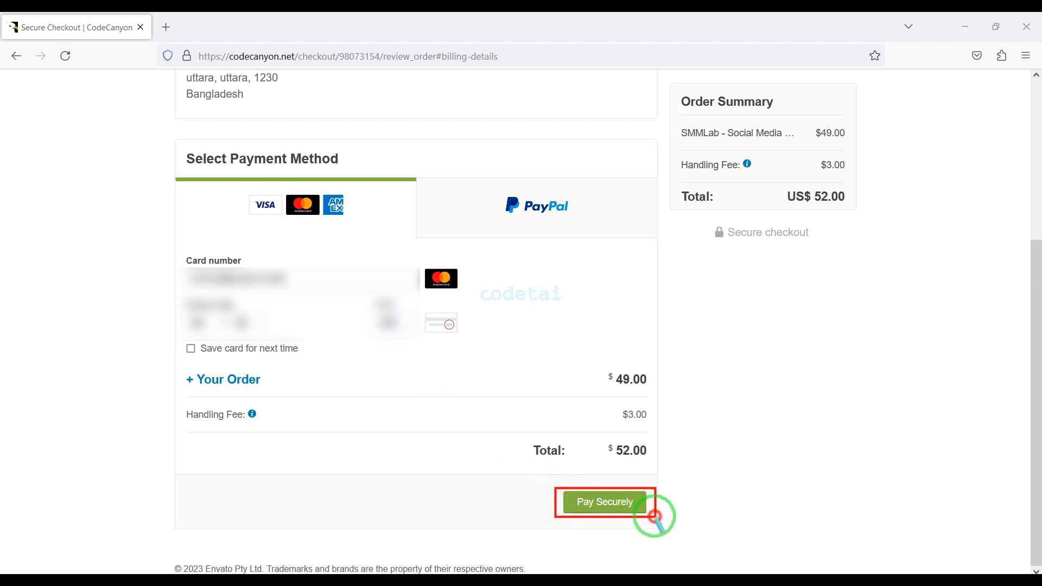
Pay securely for the SMMLab order and go to the account's Downloads page.
left_click(606, 502)
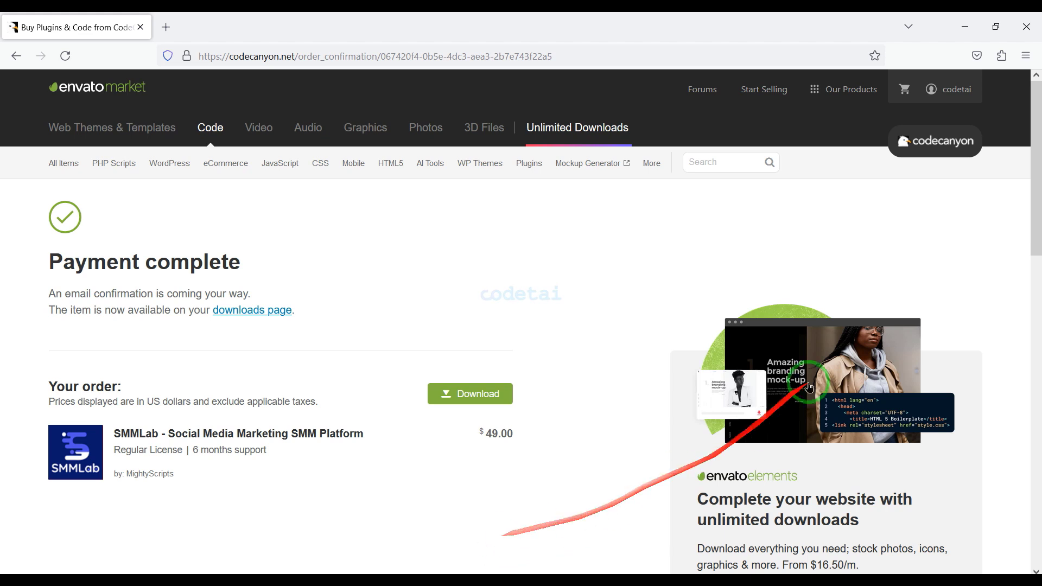
left_click(945, 95)
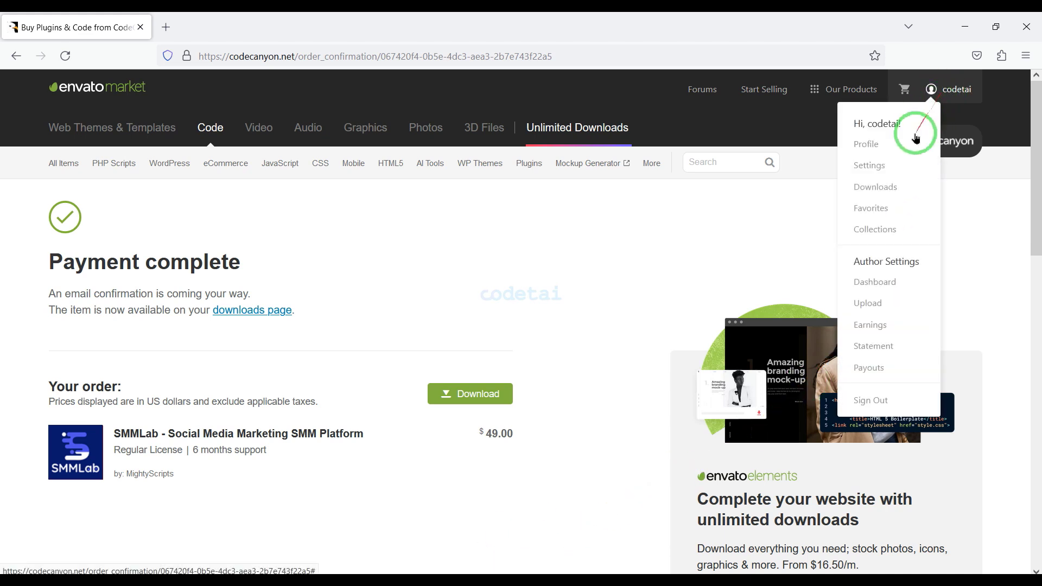
left_click(875, 194)
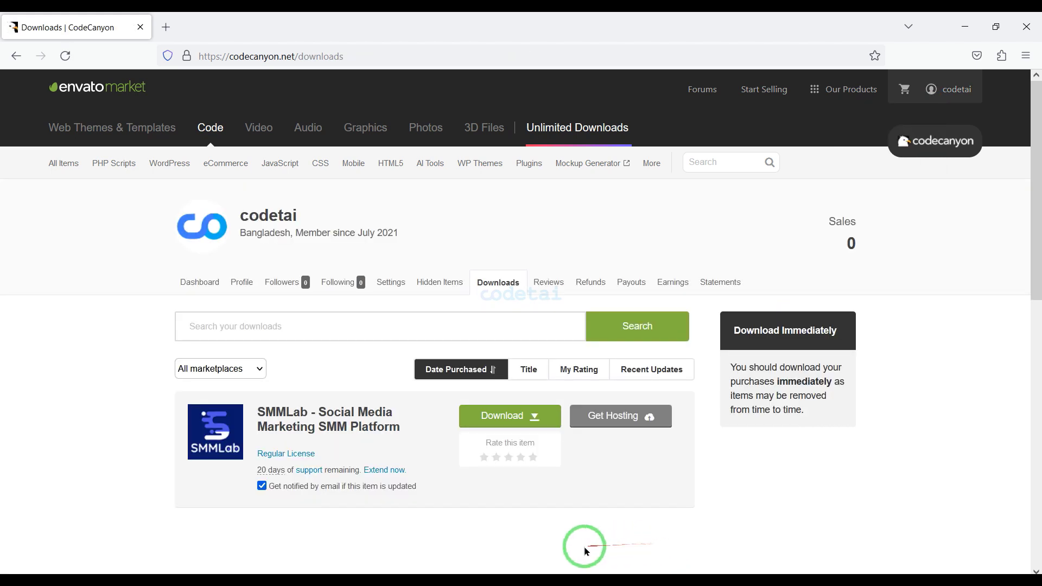
Show SMMLab's download options, highlighting the license certificate PDF and text entries and the three downloaded files.
left_click(516, 423)
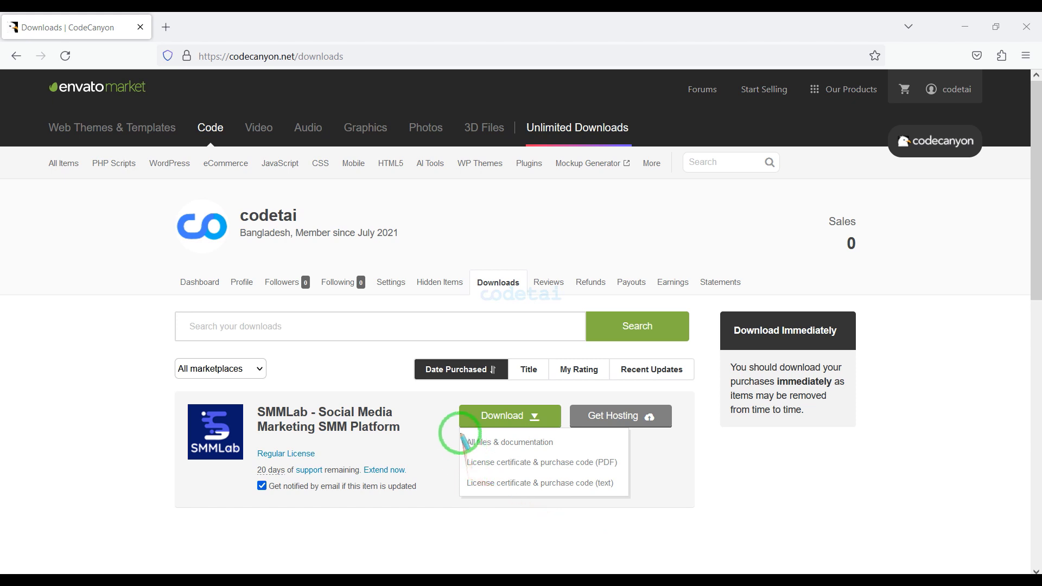
mouse_move(462, 458)
left_mouse_down()
mouse_move(602, 477)
mouse_move(629, 465)
left_mouse_up()
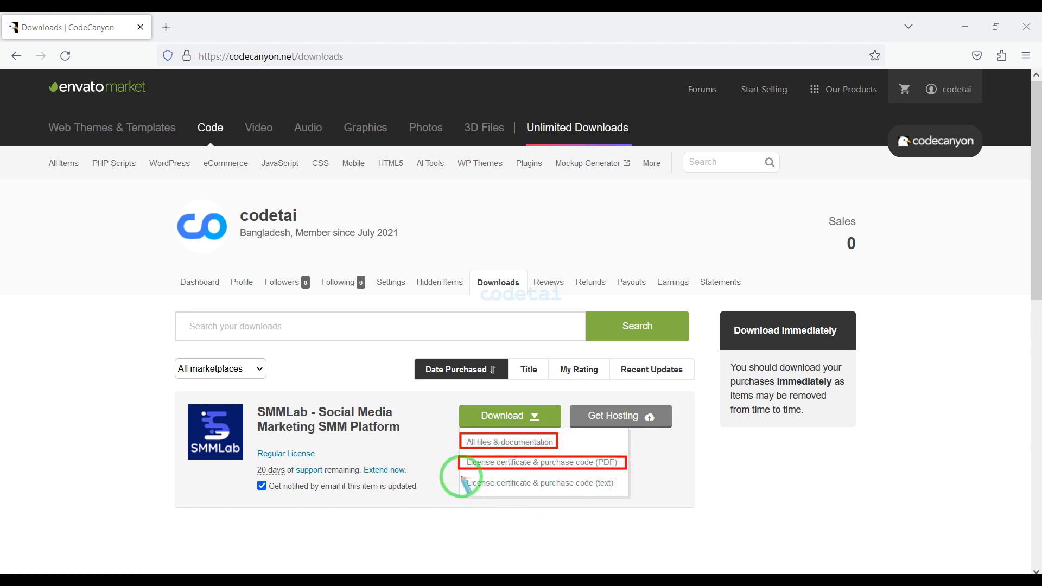
left_click_drag(464, 480, 609, 484)
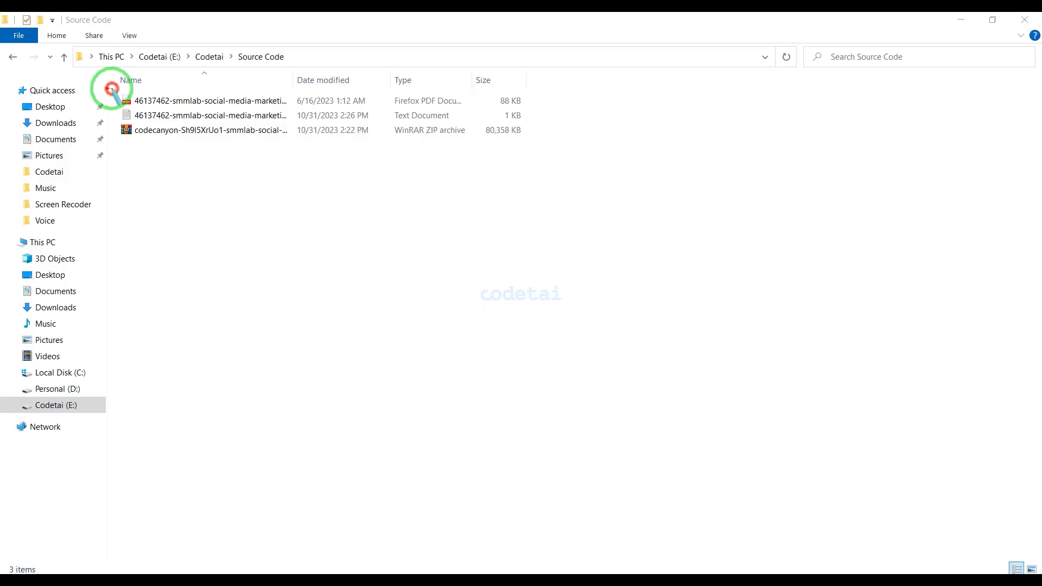
mouse_move(112, 89)
left_mouse_down()
mouse_move(255, 139)
mouse_move(552, 142)
left_mouse_up()
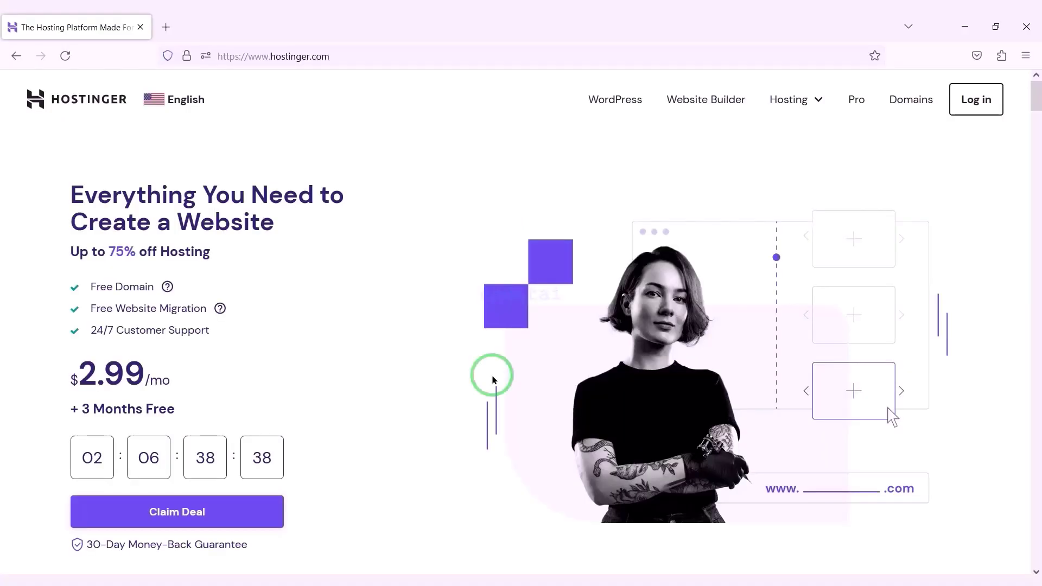
Scroll the Hostinger home page down to the footer and back up to the top offer.
scroll(494, 378, "down", 10)
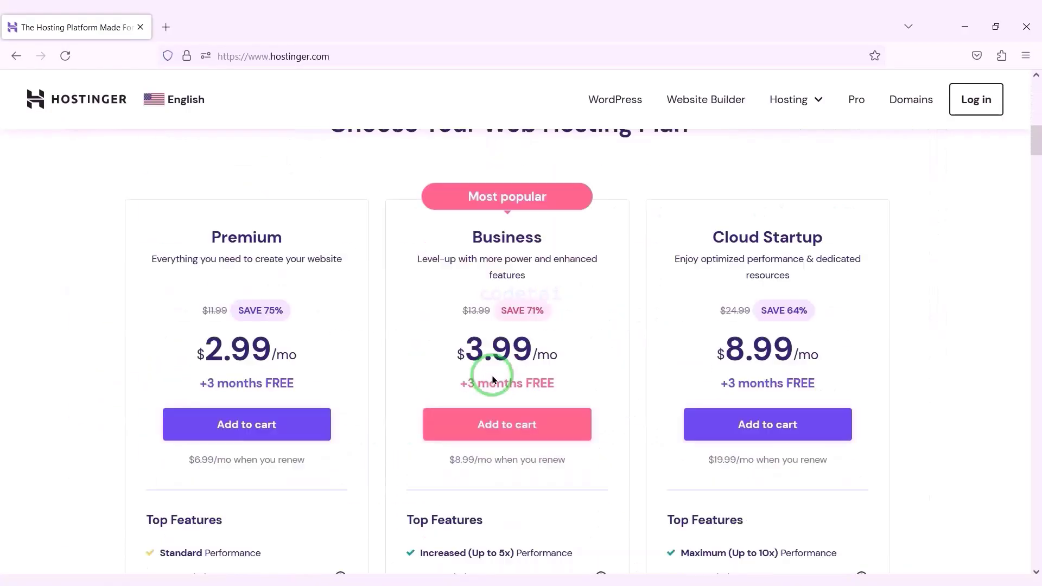
scroll(492, 374, "down", 13)
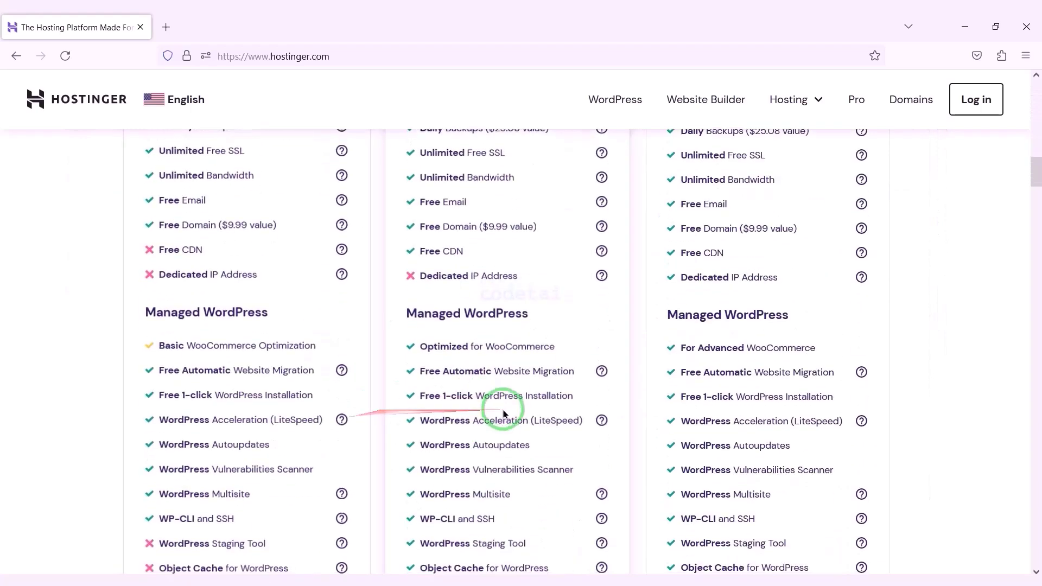
scroll(590, 398, "down", 11)
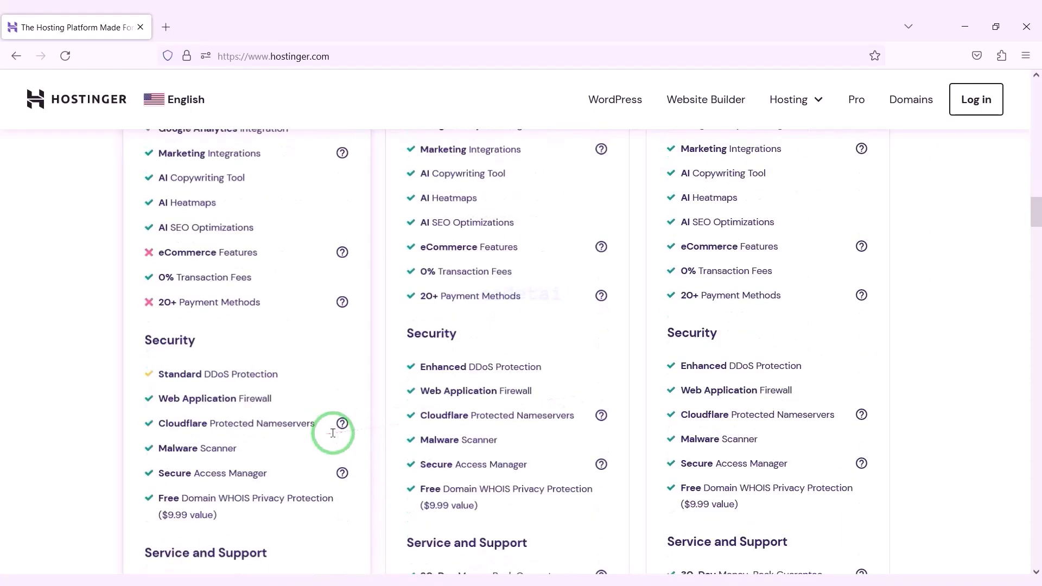
scroll(466, 426, "down", 15)
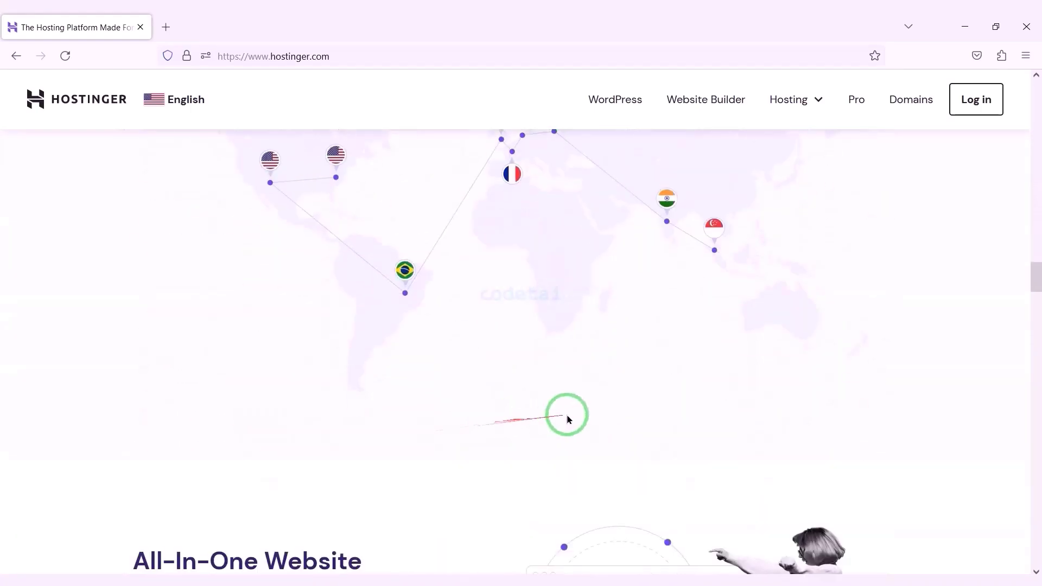
scroll(448, 430, "down", 15)
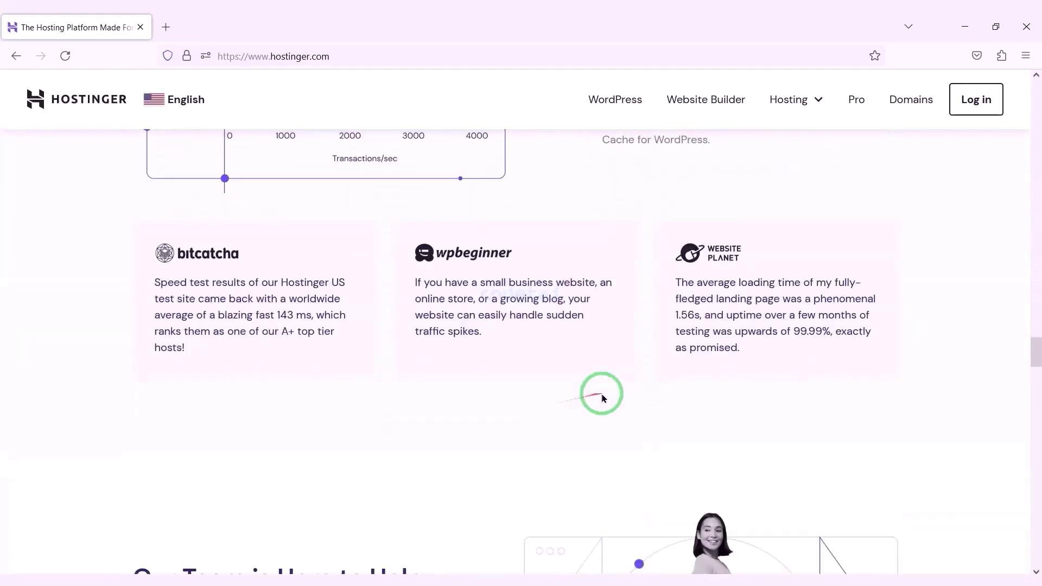
scroll(410, 427, "down", 15)
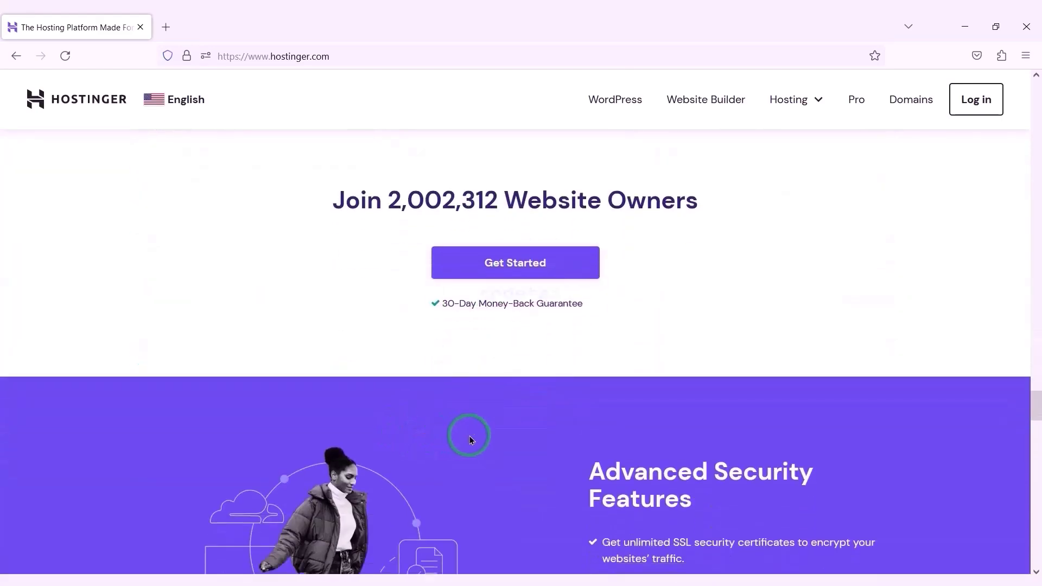
scroll(616, 424, "down", 15)
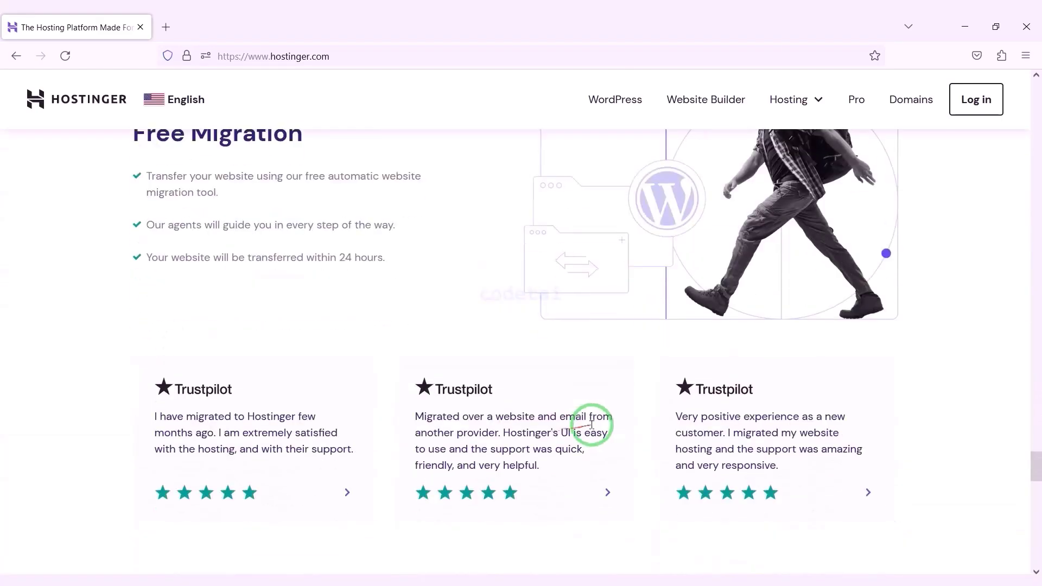
scroll(580, 430, "down", 15)
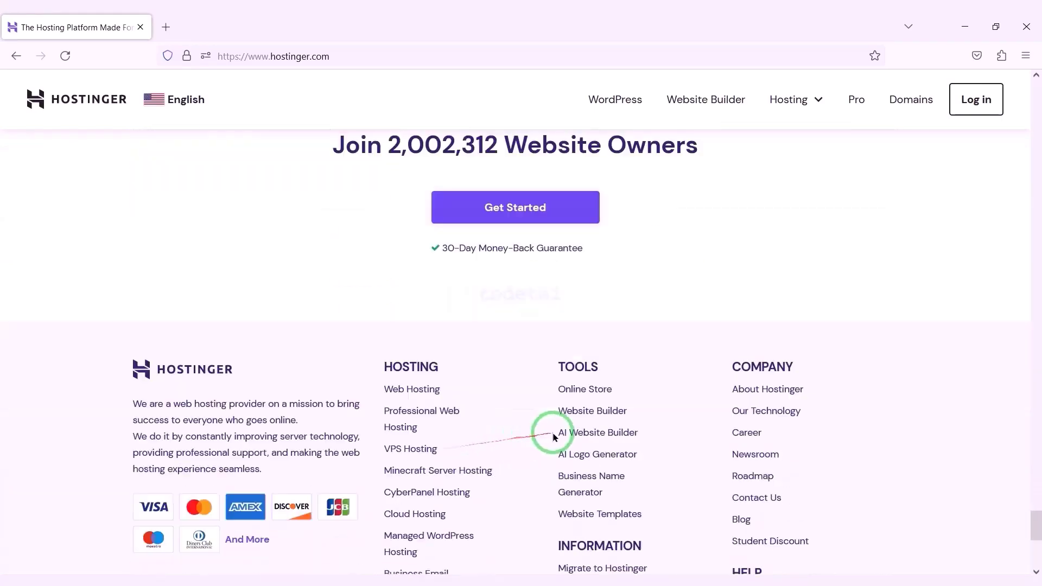
scroll(673, 426, "down", 3)
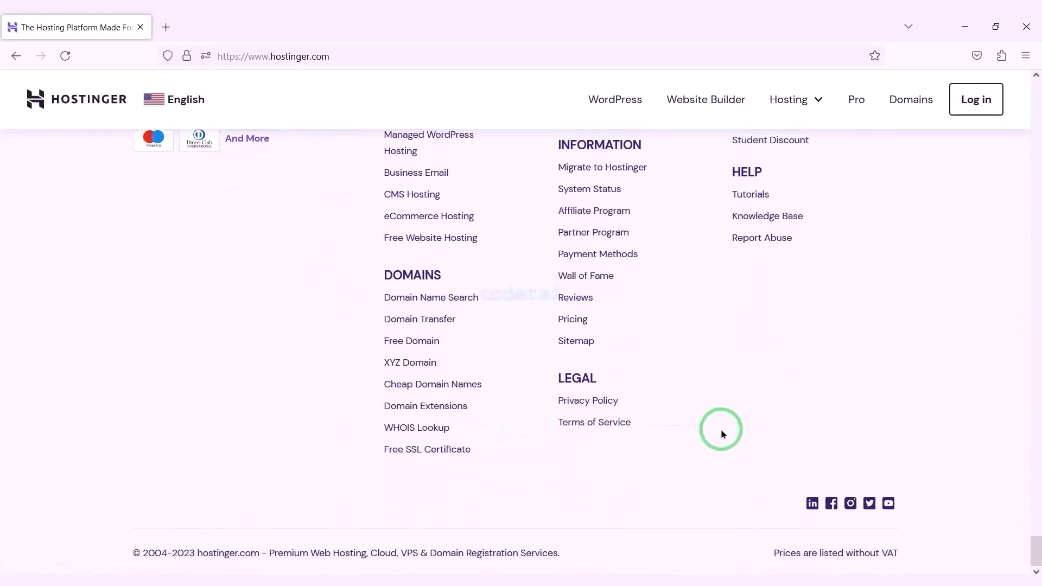
scroll(721, 433, "up", 15)
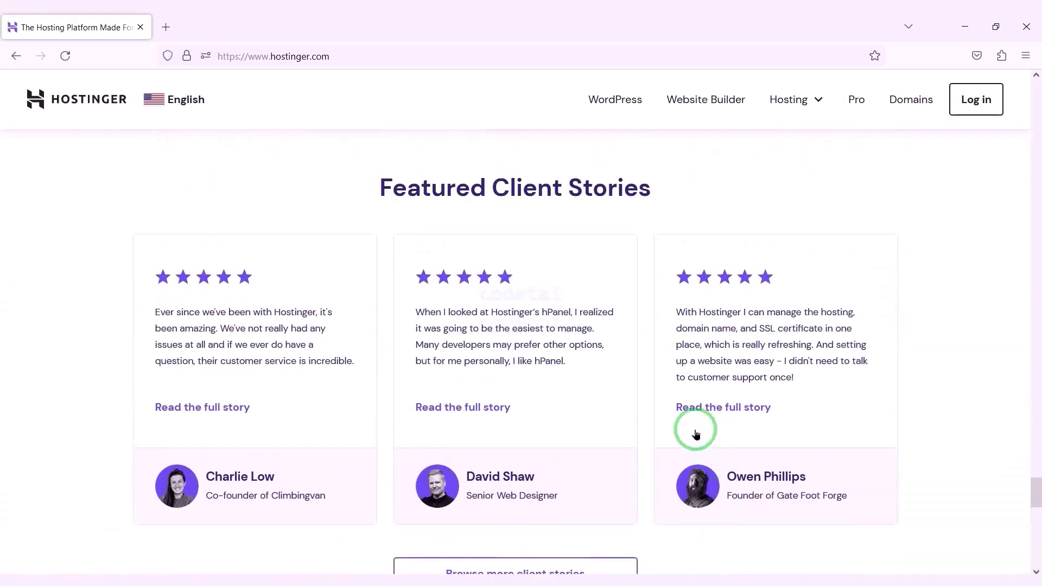
scroll(696, 434, "up", 20)
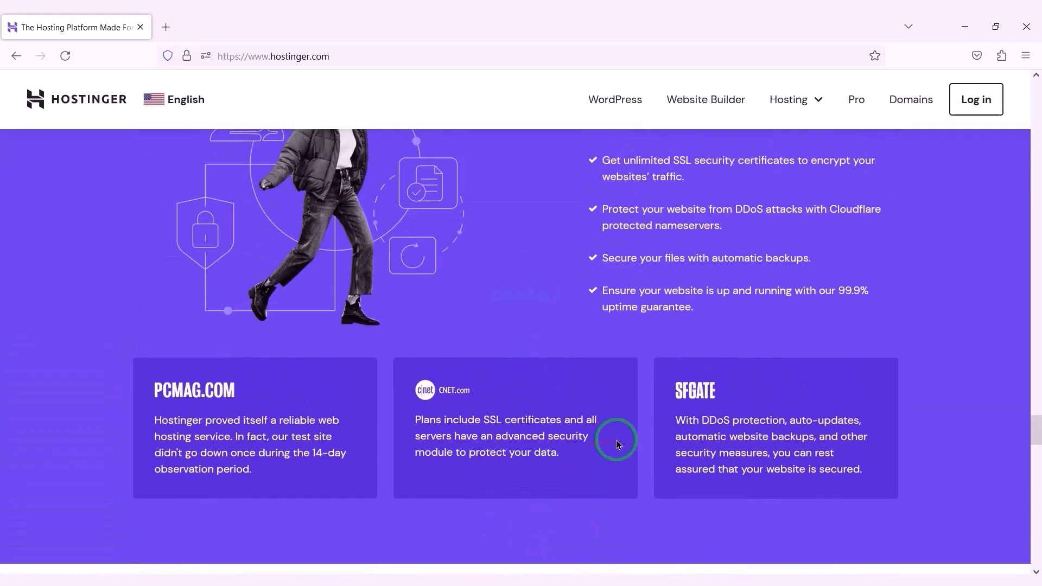
scroll(616, 441, "up", 20)
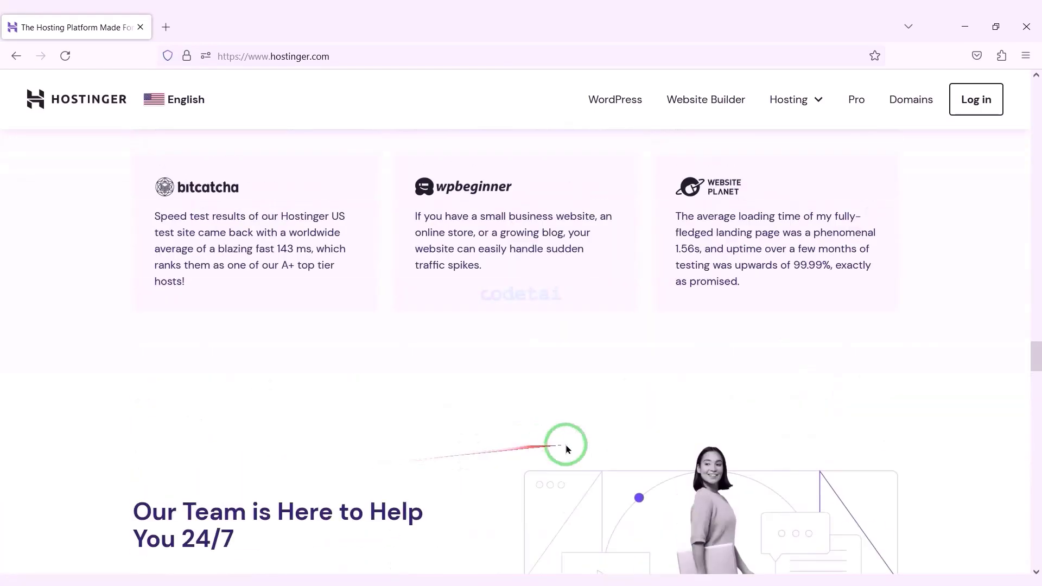
scroll(566, 449, "up", 20)
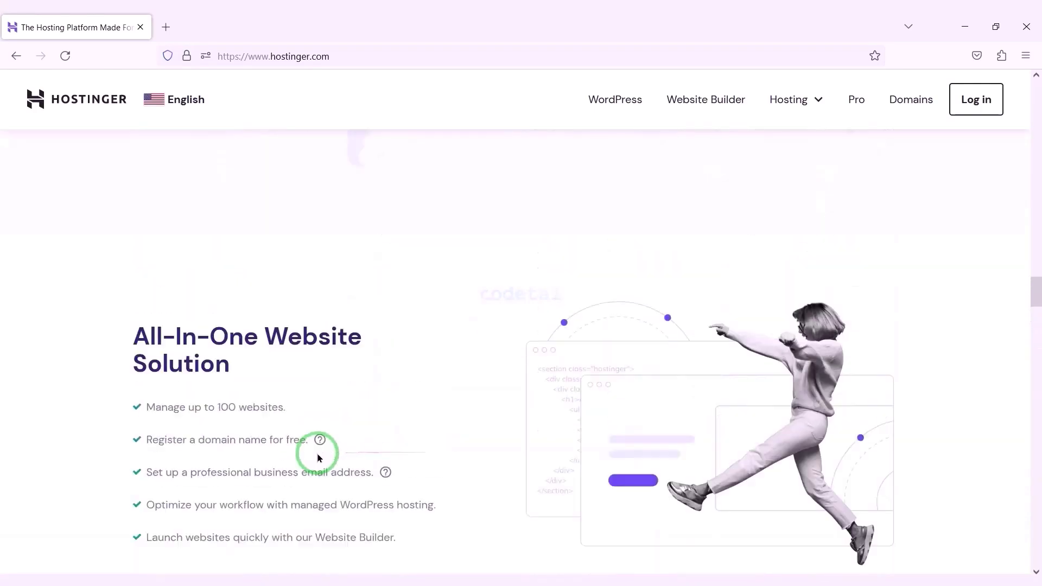
scroll(317, 457, "up", 20)
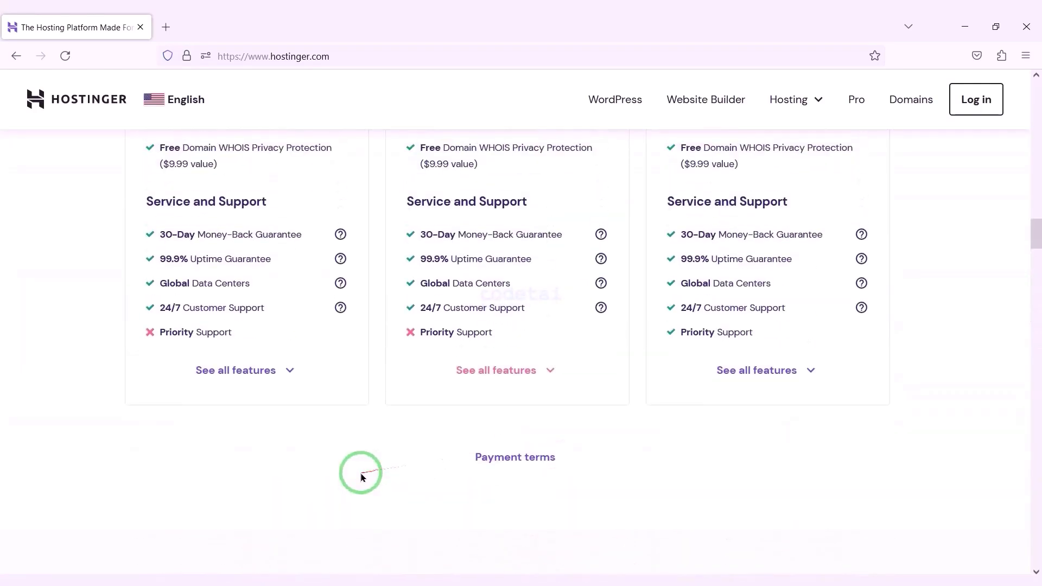
scroll(362, 477, "up", 20)
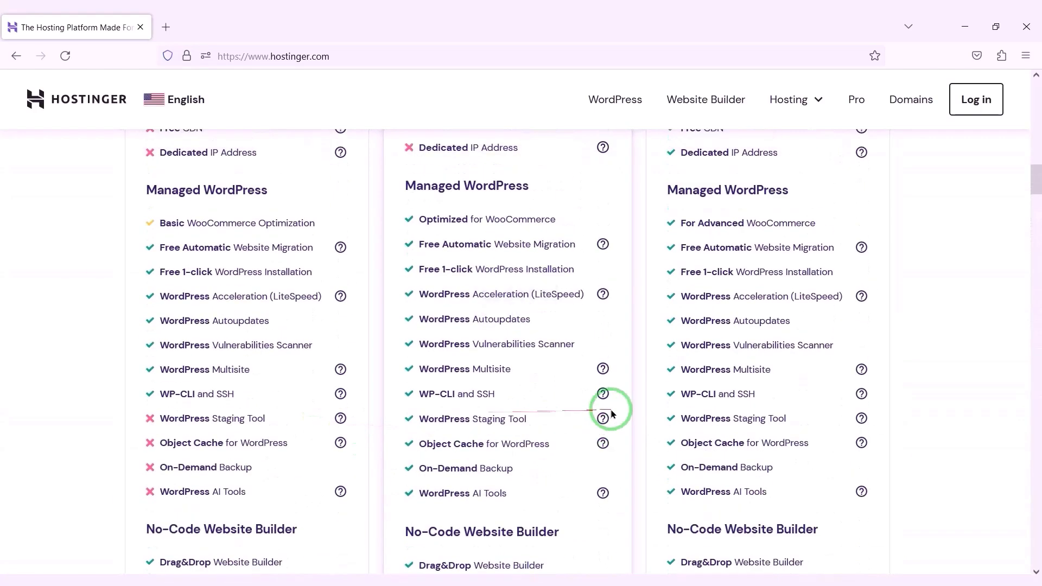
scroll(612, 414, "up", 20)
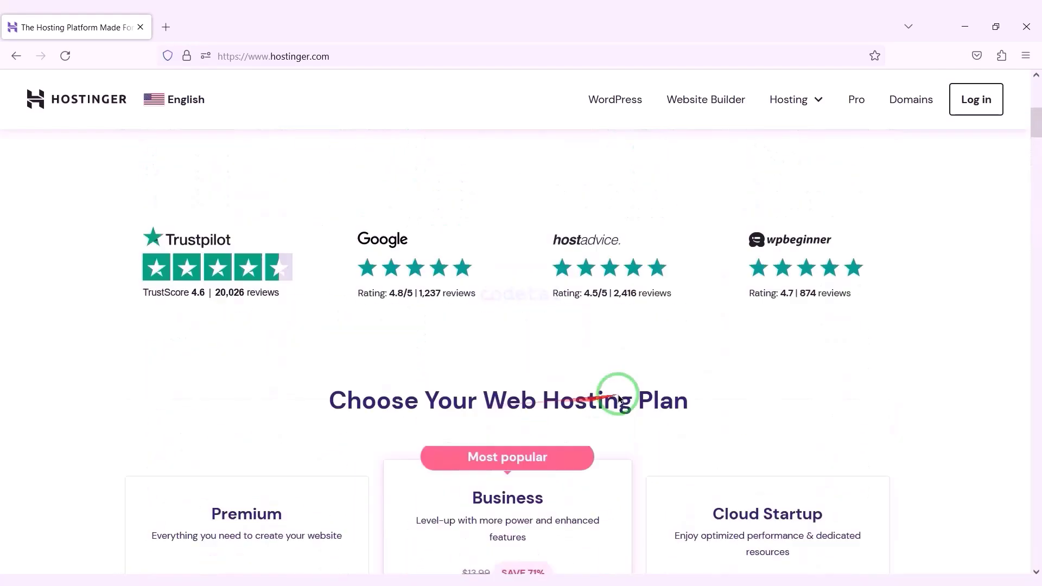
scroll(619, 399, "up", 8)
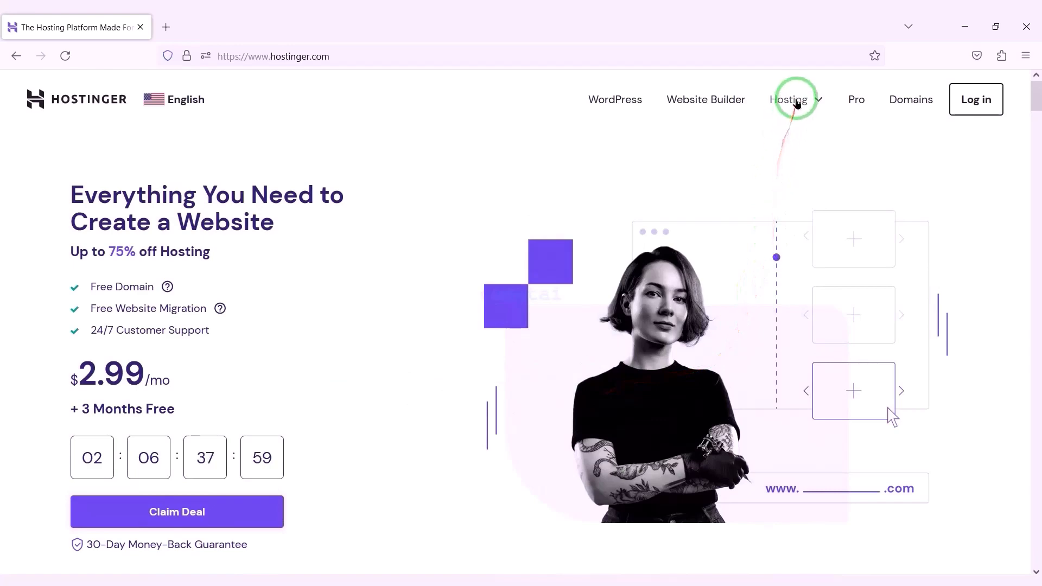
Open the Web Hosting plans page and highlight the second and fourth plans' free domain perk.
mouse_move(785, 99)
left_click(767, 154)
scroll(597, 293, "down", 15)
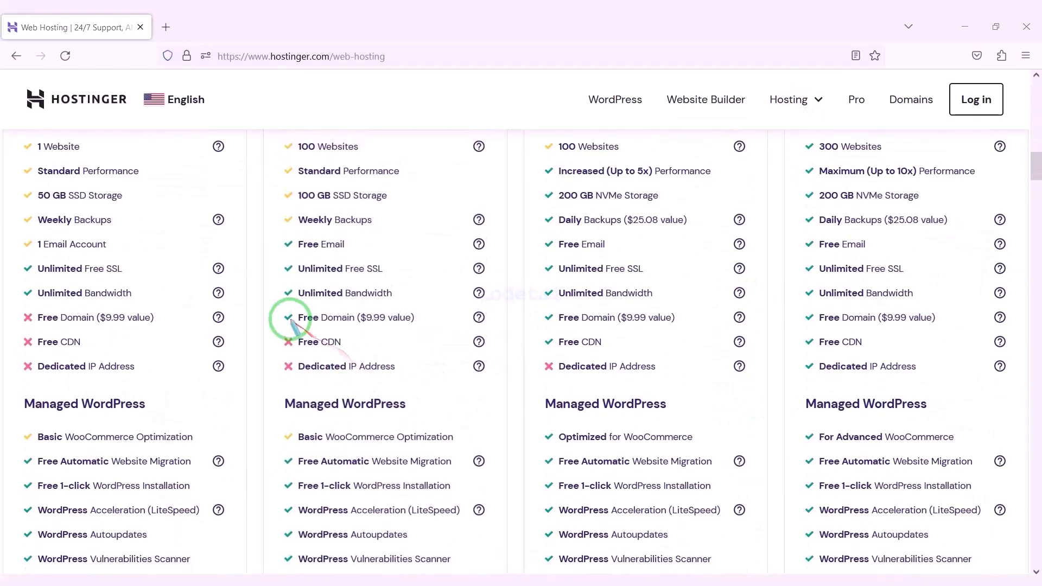
mouse_move(276, 310)
left_mouse_down()
mouse_move(493, 327)
mouse_move(1004, 326)
left_mouse_up()
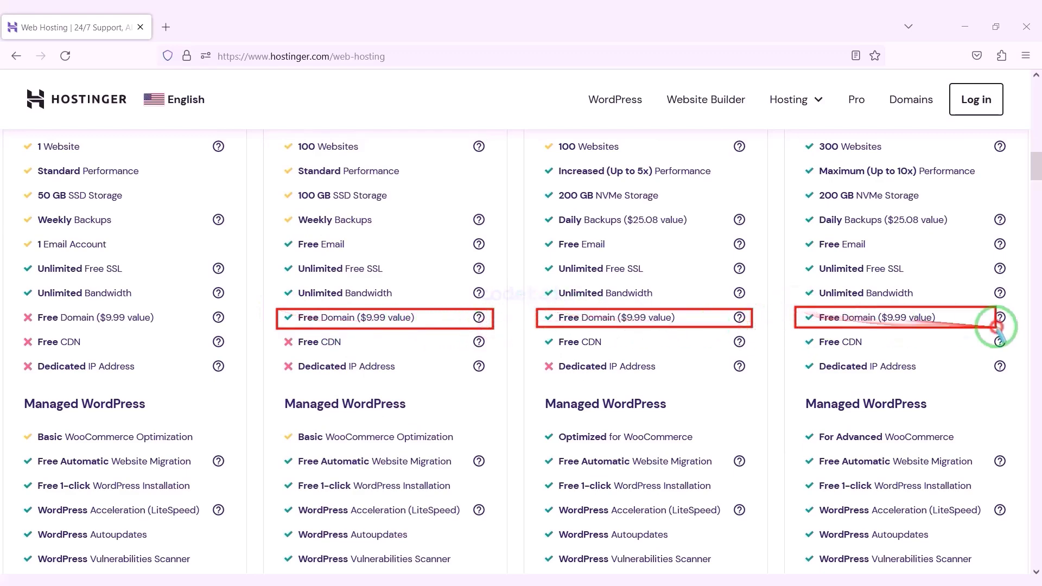
scroll(597, 326, "down", 7)
mouse_move(624, 314)
left_mouse_down()
mouse_move(569, 342)
mouse_move(373, 402)
left_mouse_up()
scroll(374, 402, "down", 10)
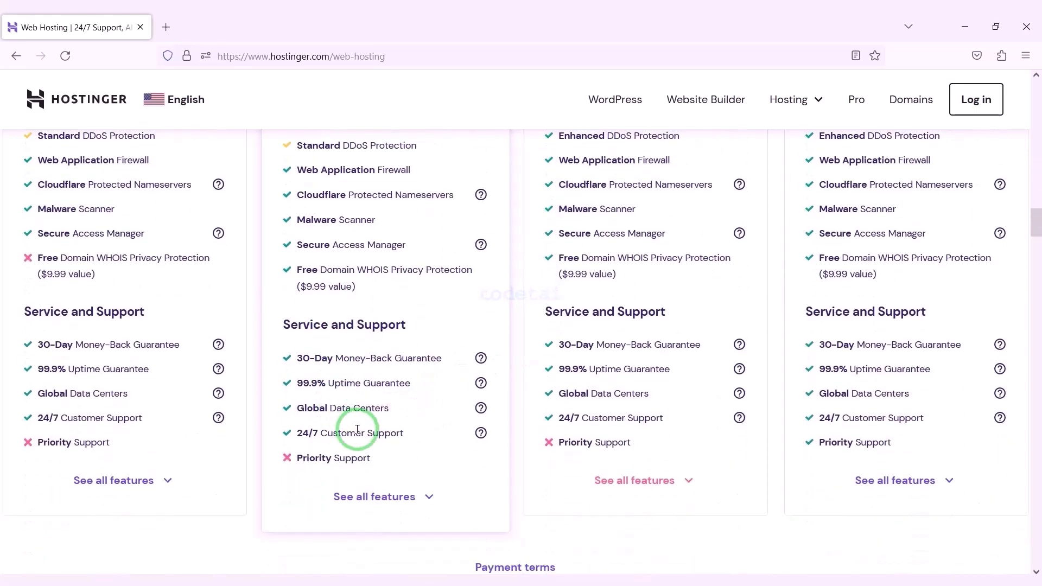
Highlight the 30-Day Money-Back Guarantee and 24/7 Customer Support rows, then return to the plan cards.
mouse_move(357, 429)
left_mouse_down()
mouse_move(144, 404)
mouse_move(17, 343)
mouse_move(242, 353)
left_mouse_up()
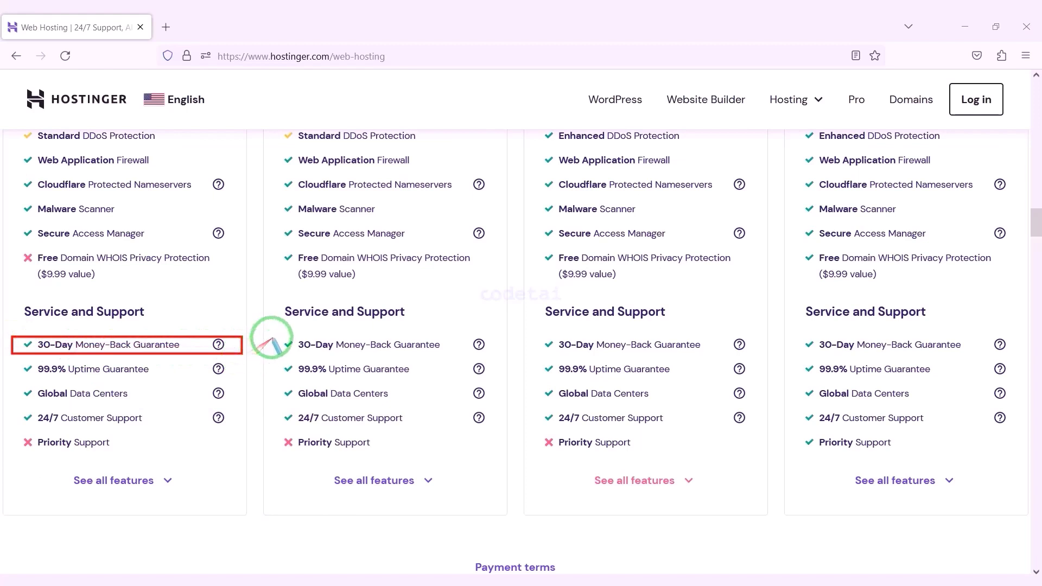
left_click_drag(356, 350, 1009, 354)
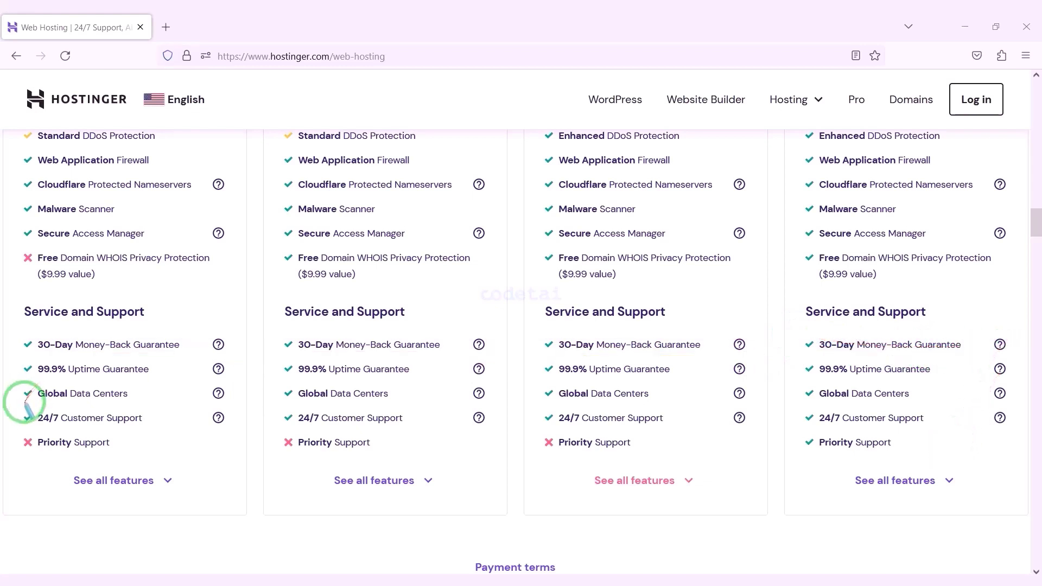
mouse_move(73, 413)
left_mouse_down()
mouse_move(220, 429)
mouse_move(1003, 429)
left_mouse_up()
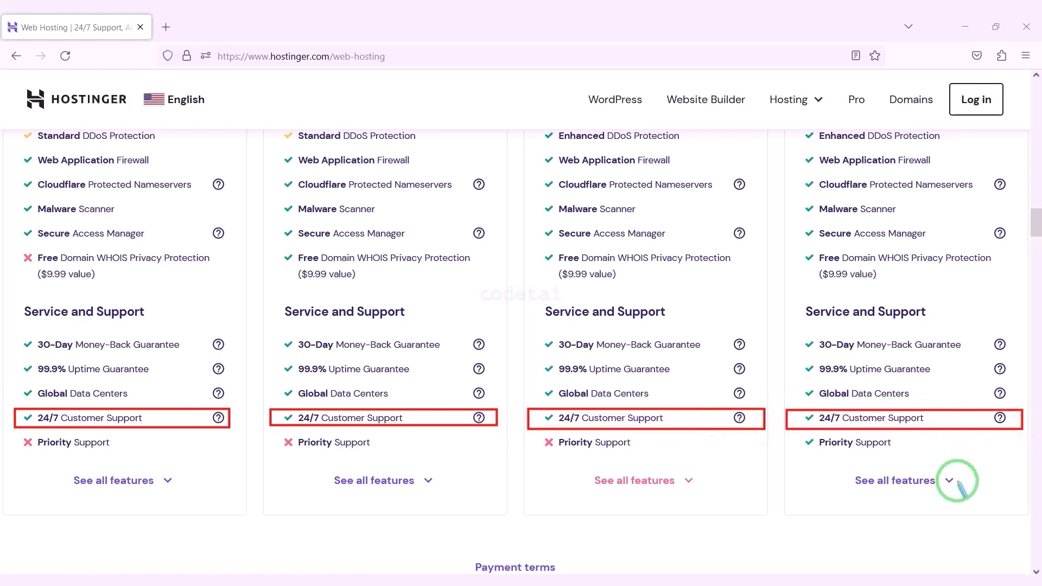
key("Escape")
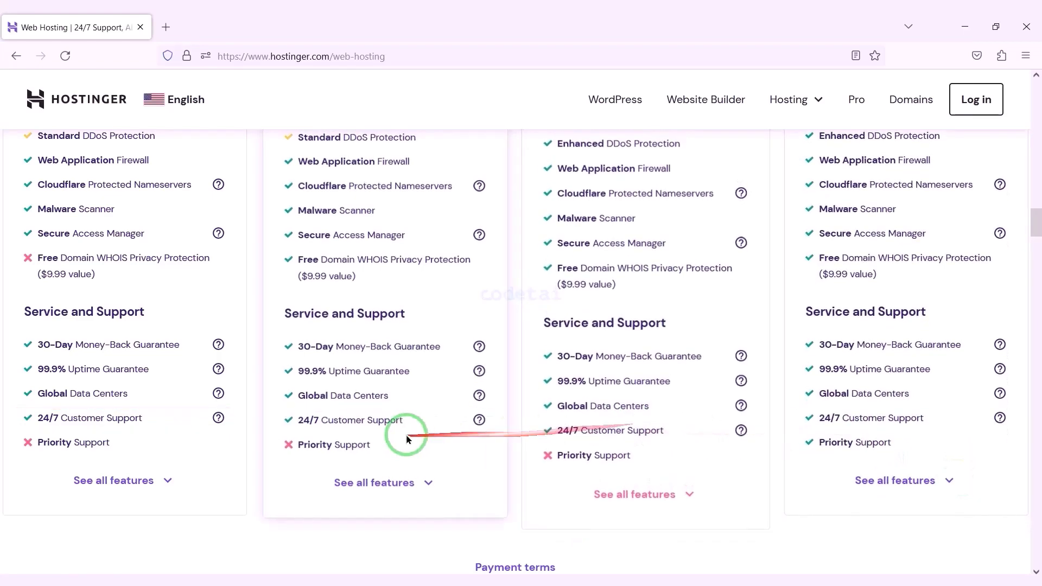
scroll(861, 453, "up", 15)
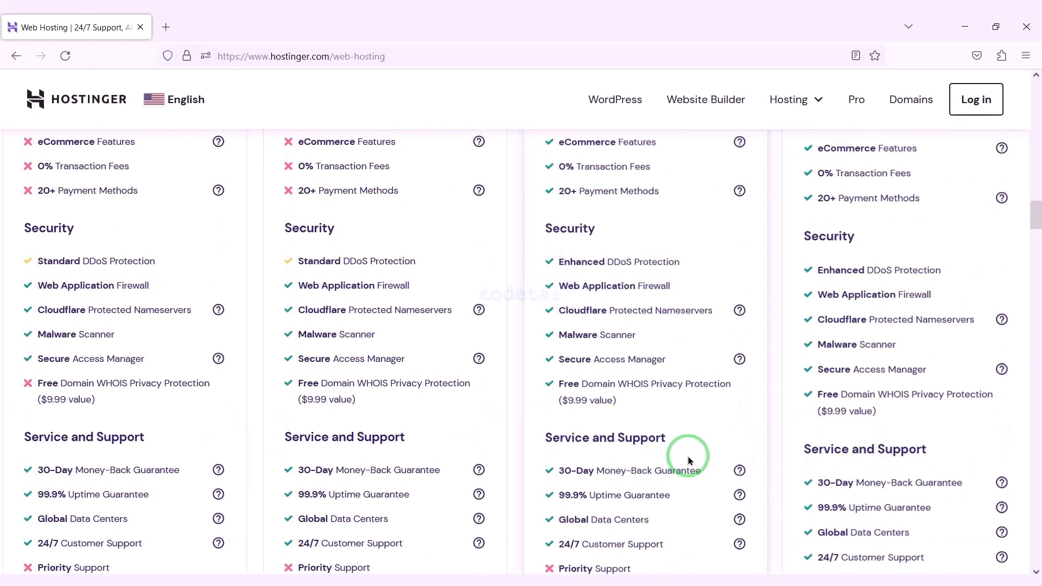
scroll(635, 460, "up", 9)
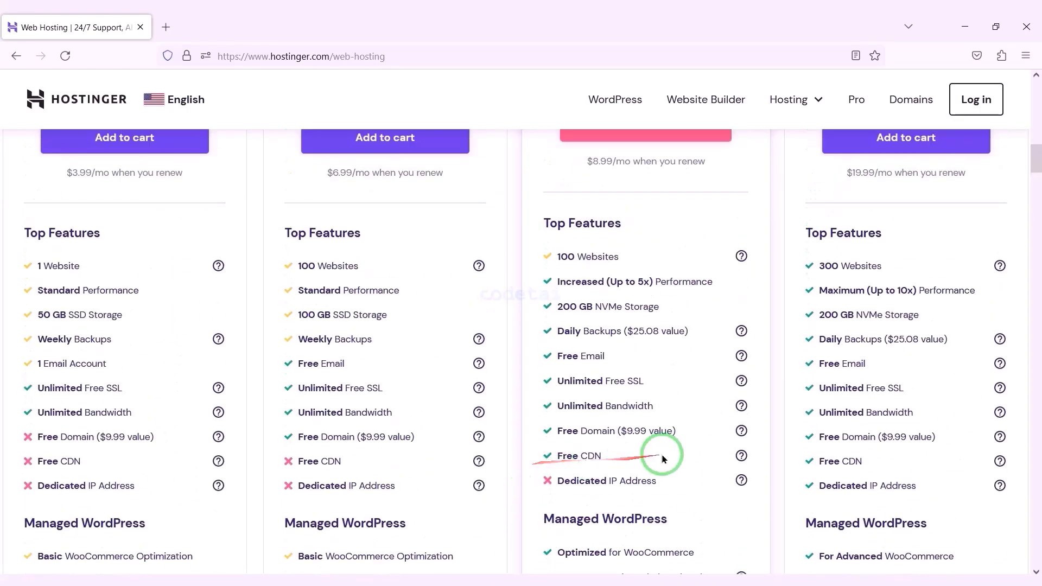
scroll(568, 487, "up", 2)
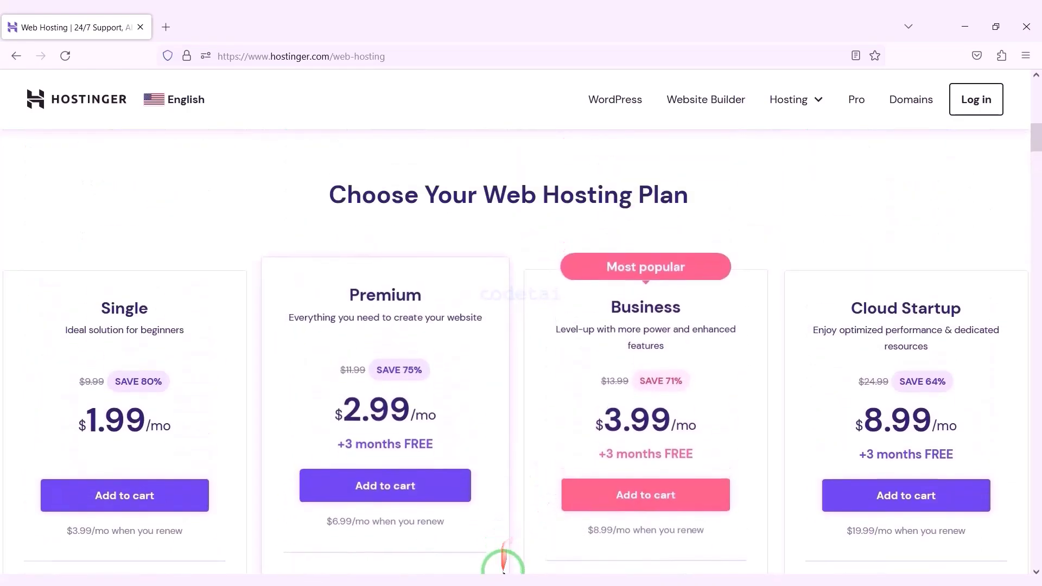
scroll(681, 403, "down", 2)
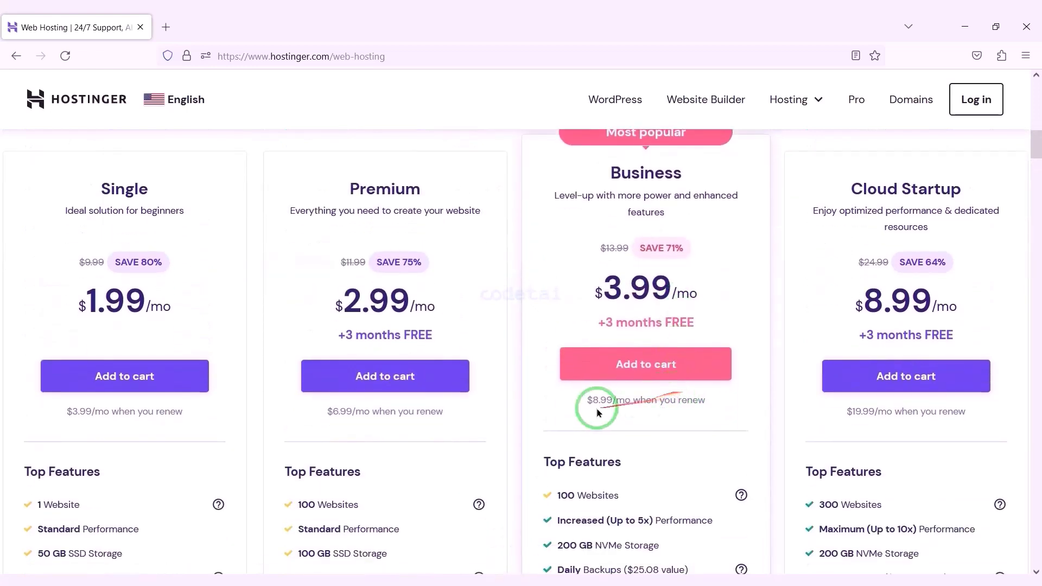
scroll(596, 406, "up", 2)
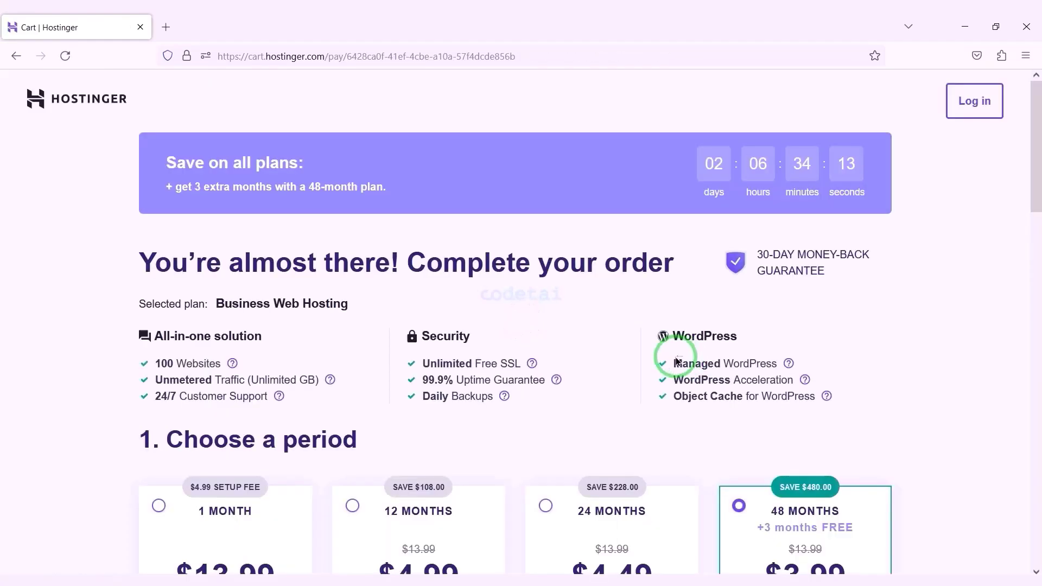
Choose the 12-month billing period and highlight the Google option under account creation.
scroll(543, 350, "down", 4)
left_click(352, 267)
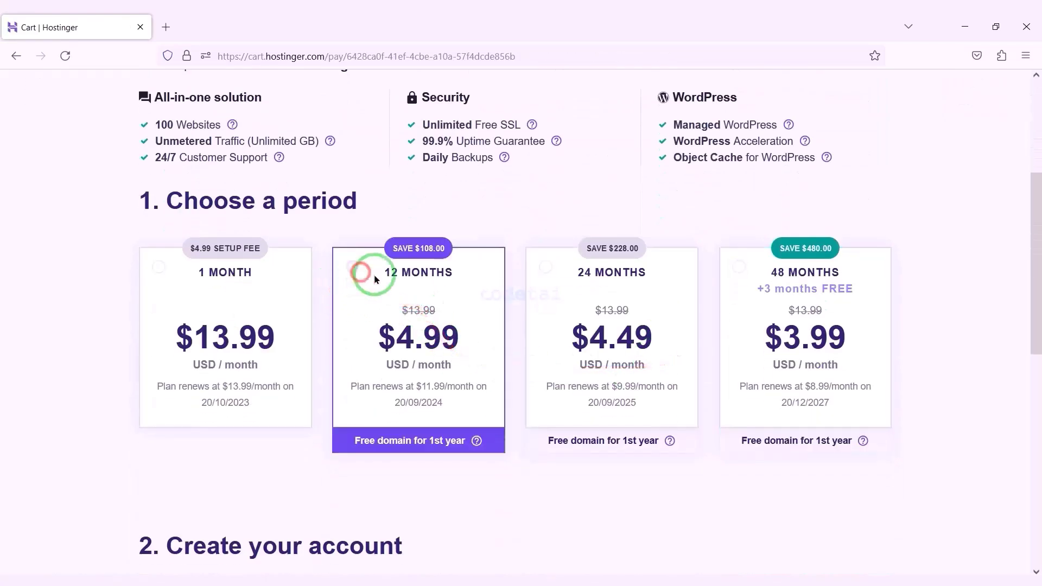
scroll(523, 295, "down", 6)
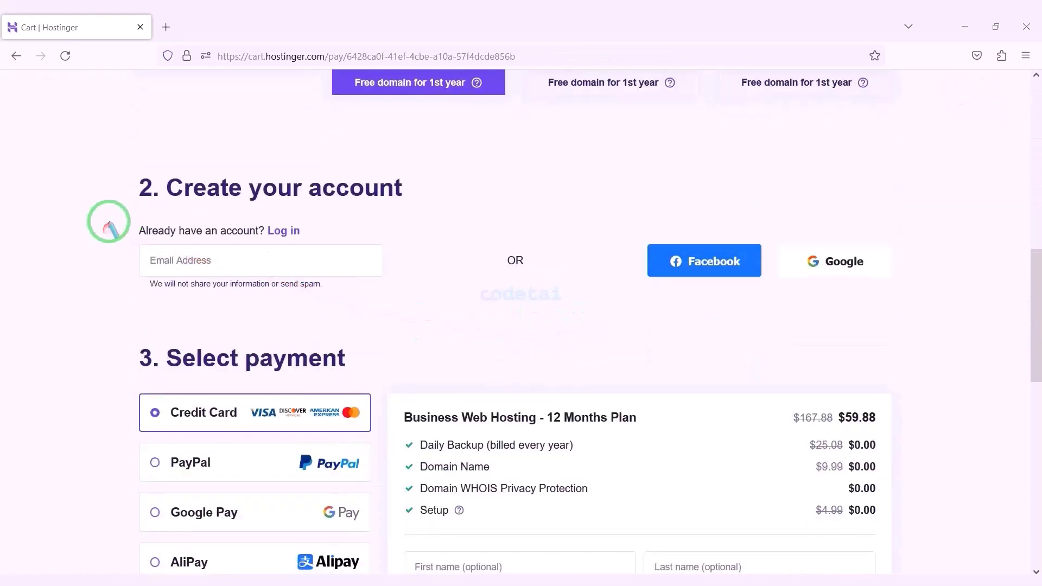
mouse_move(109, 222)
left_mouse_down()
mouse_move(872, 304)
mouse_move(933, 301)
left_mouse_up()
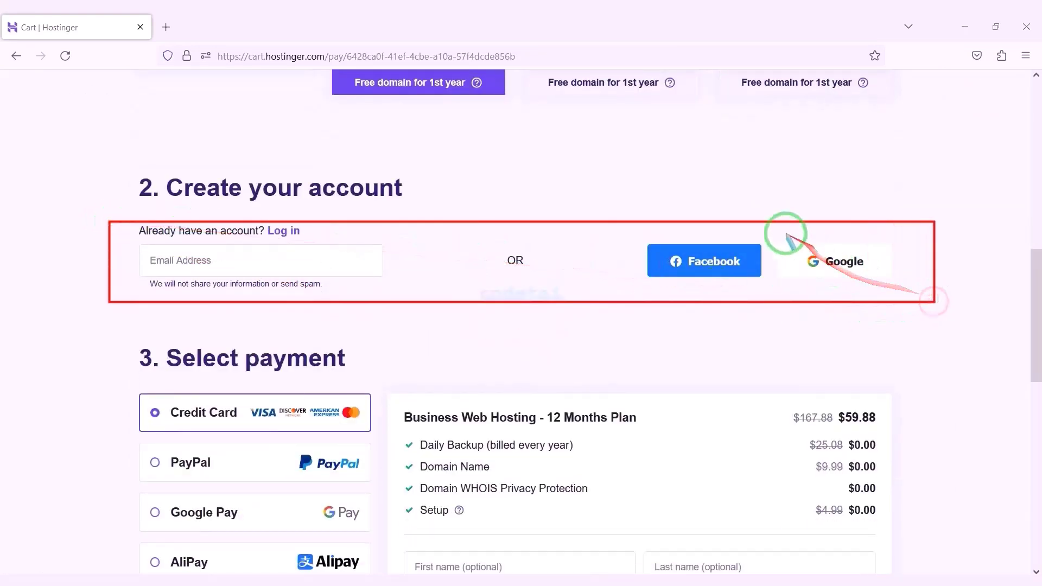
left_click_drag(799, 245, 899, 276)
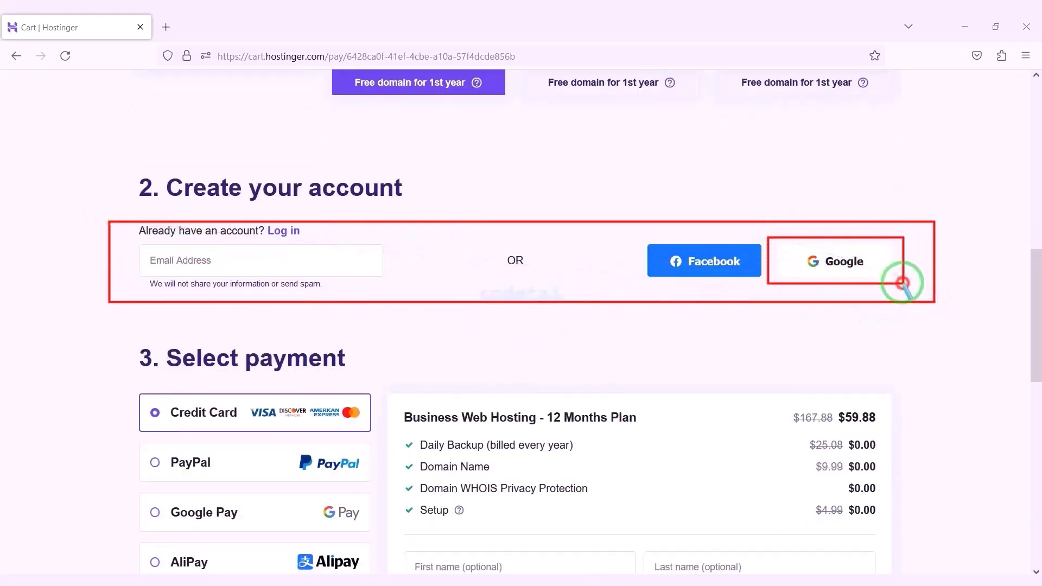
Sign in with a Google account, confirming the email and password, and return to the cart.
left_click(898, 274)
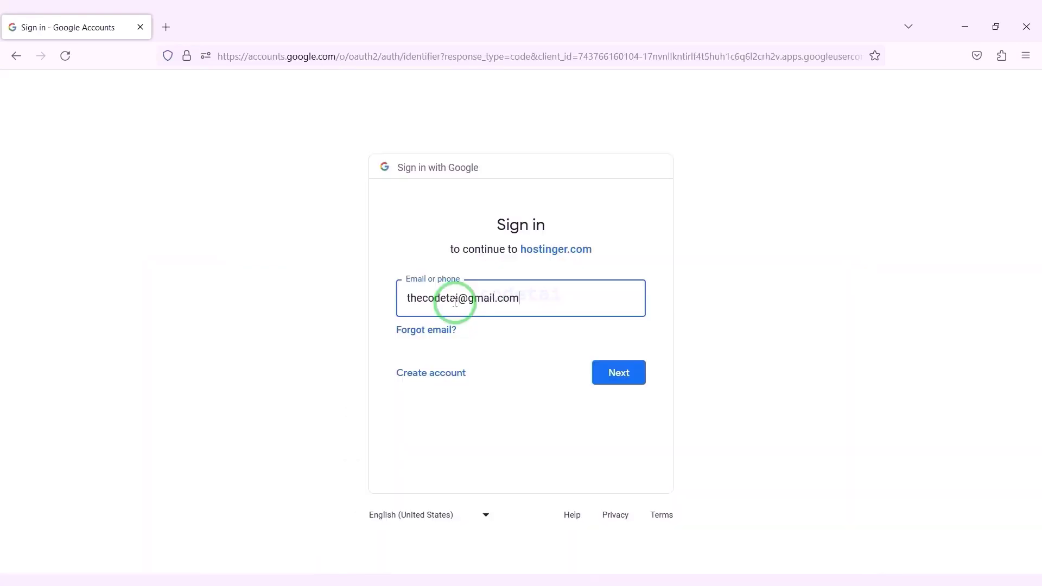
left_click(610, 362)
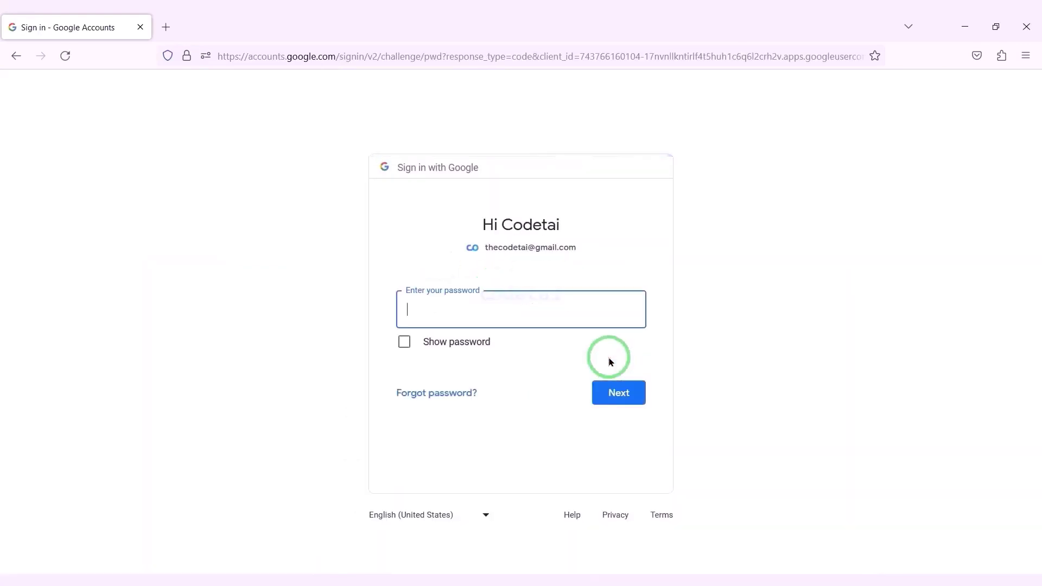
key("Return")
left_click(623, 330)
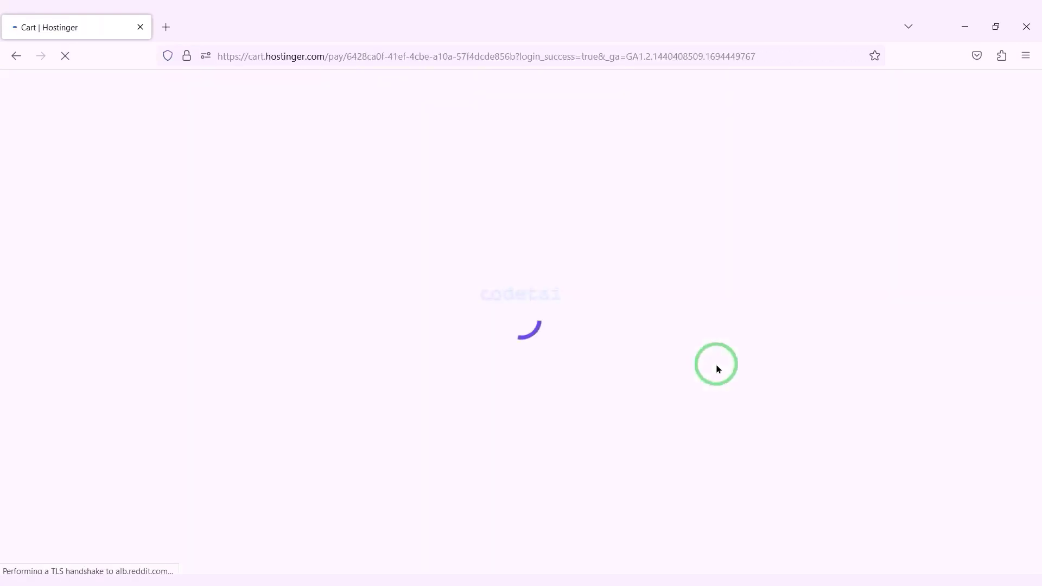
scroll(574, 402, "down", 10)
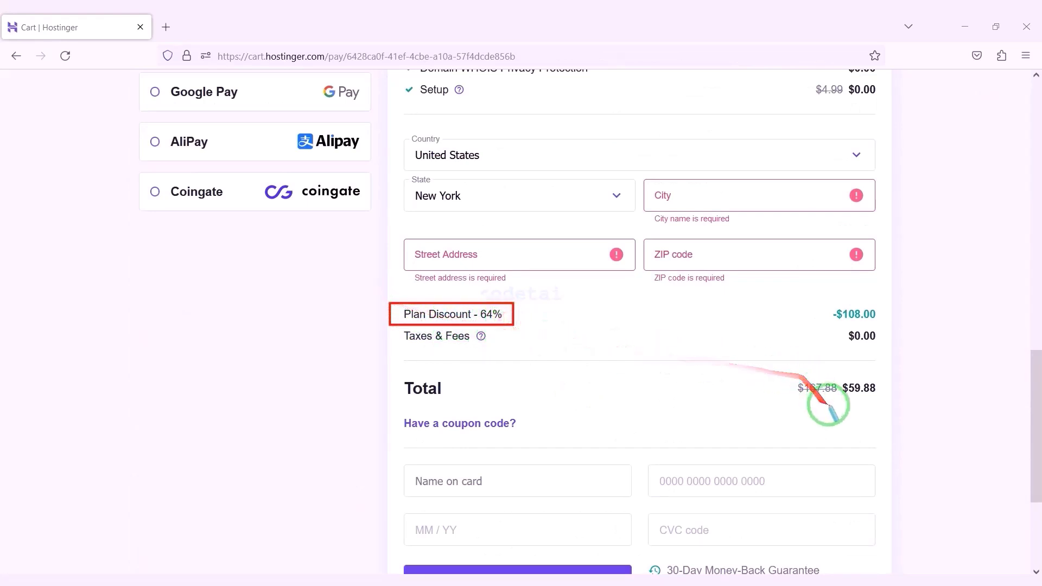
left_click_drag(772, 374, 894, 402)
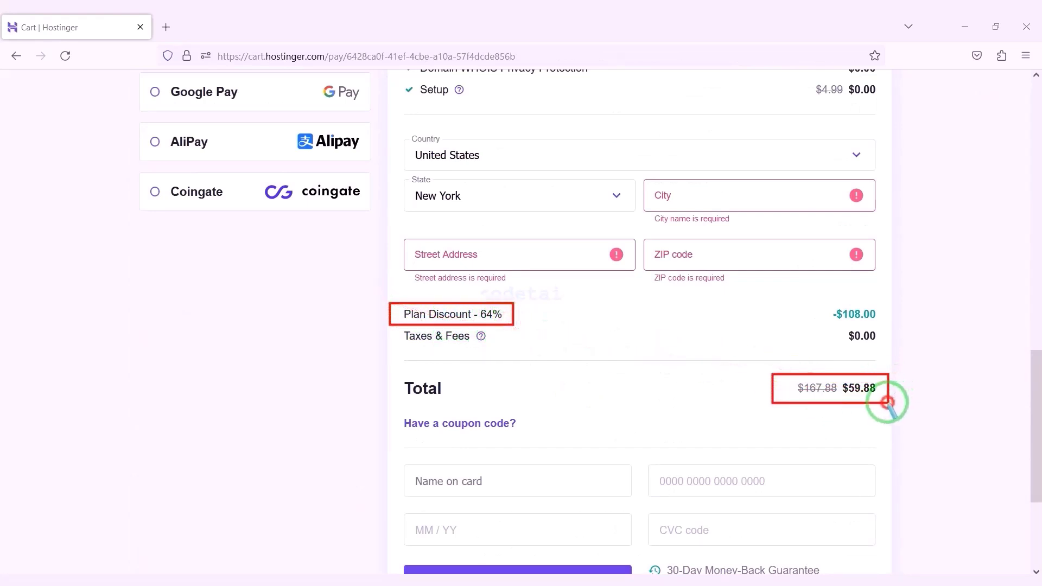
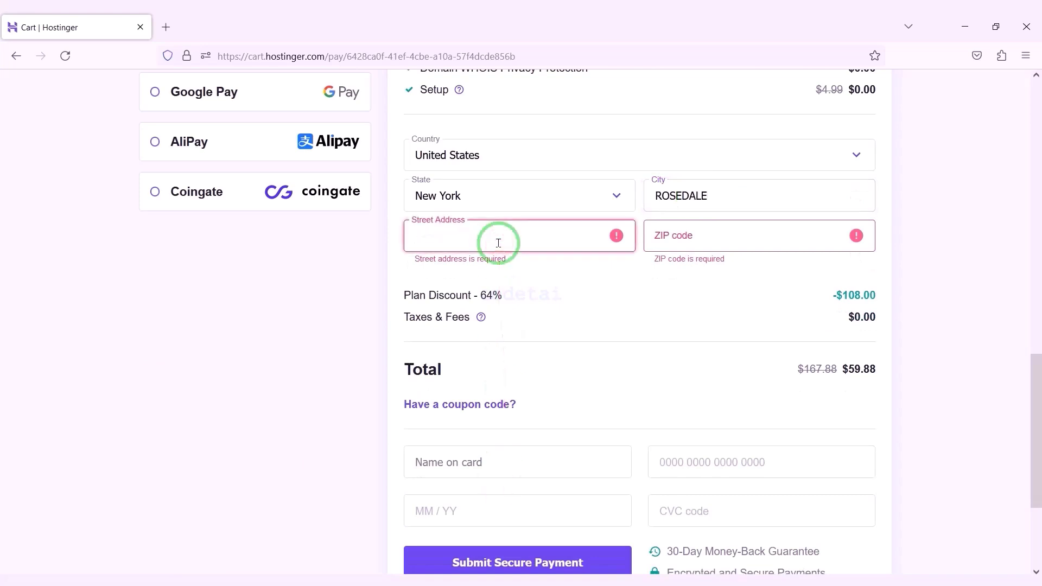
Fill in the billing street address and ZIP code for the hosting order.
left_click(711, 242)
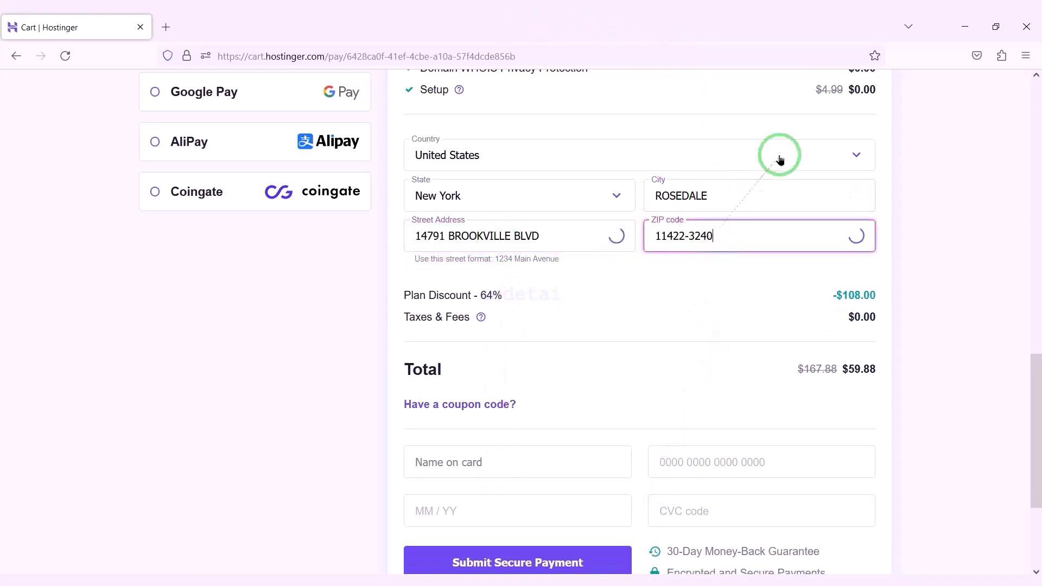
left_click(677, 350)
scroll(677, 350, "up", 3)
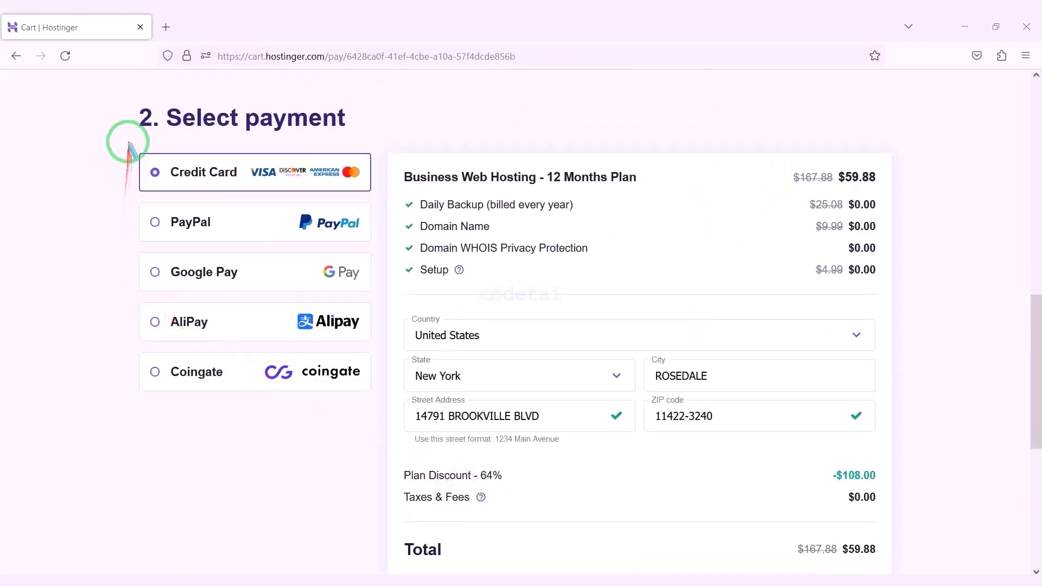
left_click_drag(158, 167, 377, 197)
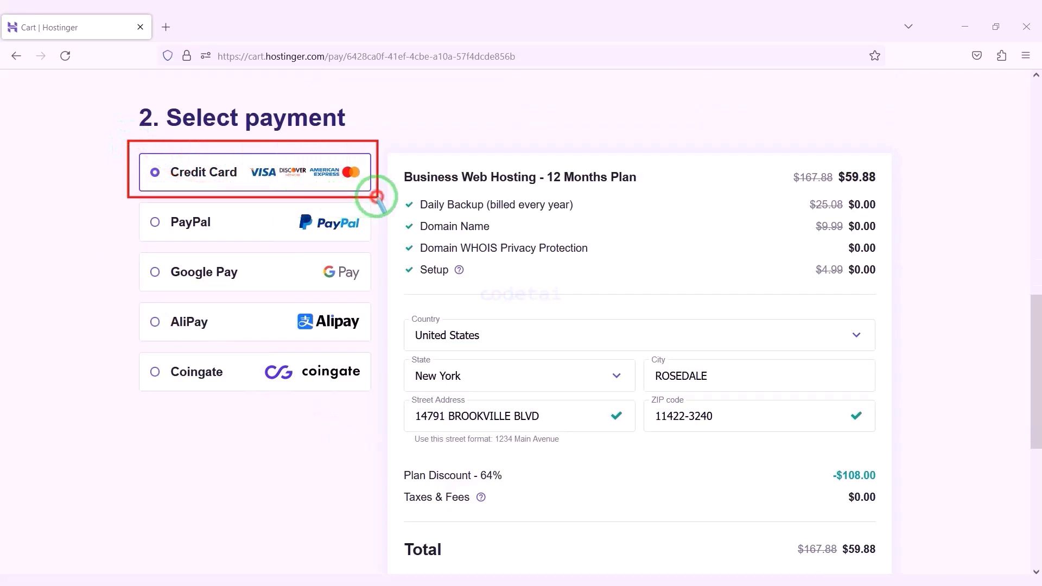
scroll(586, 442, "down", 6)
mouse_move(369, 256)
left_mouse_down()
mouse_move(844, 365)
mouse_move(907, 363)
mouse_move(891, 362)
left_mouse_up()
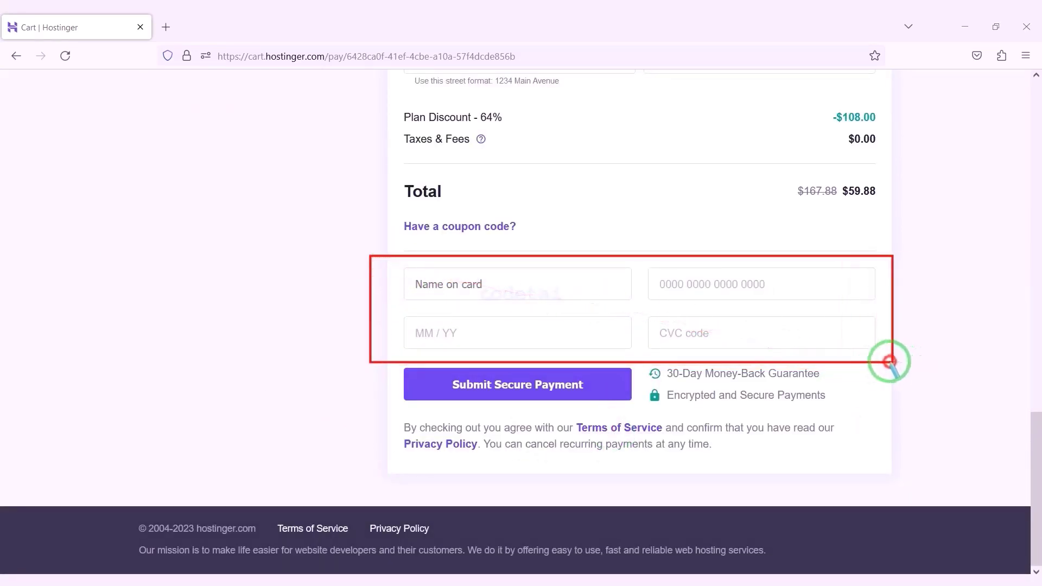
Enter the cardholder name, card number, expiry and CVC, then submit the $59.88 payment.
left_click(535, 285)
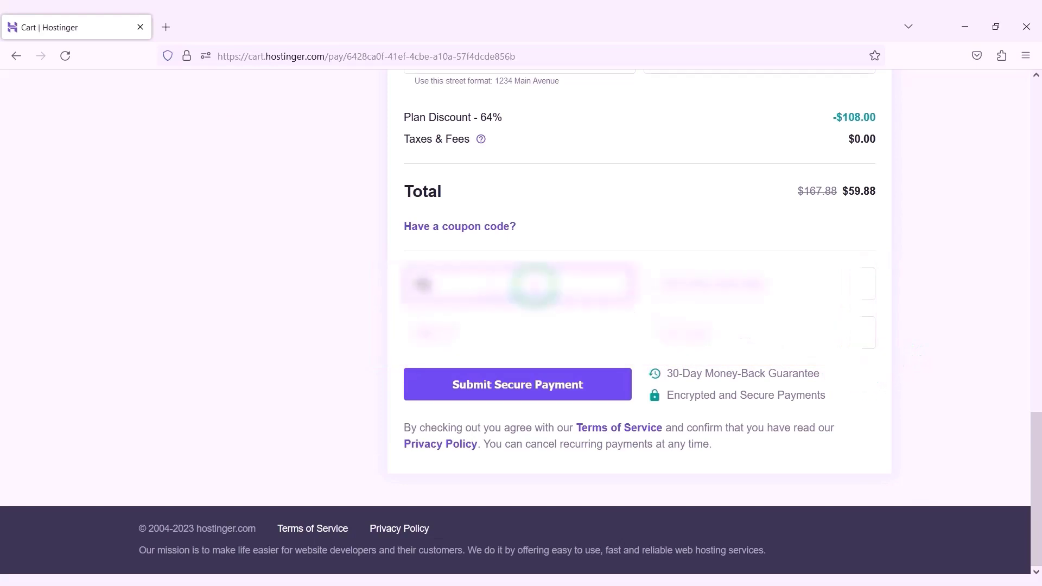
left_click(698, 282)
left_click(408, 335)
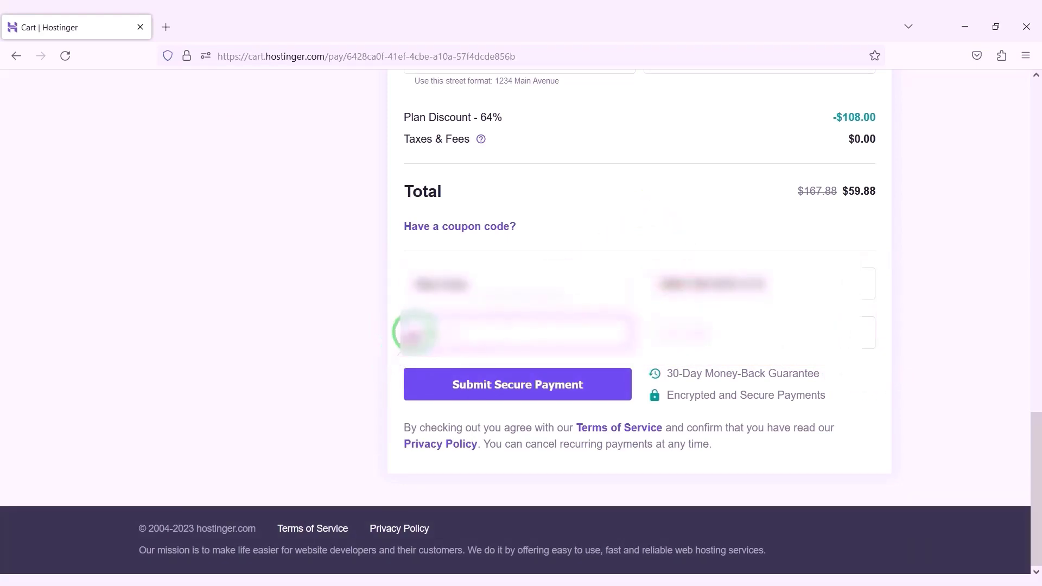
left_click(685, 332)
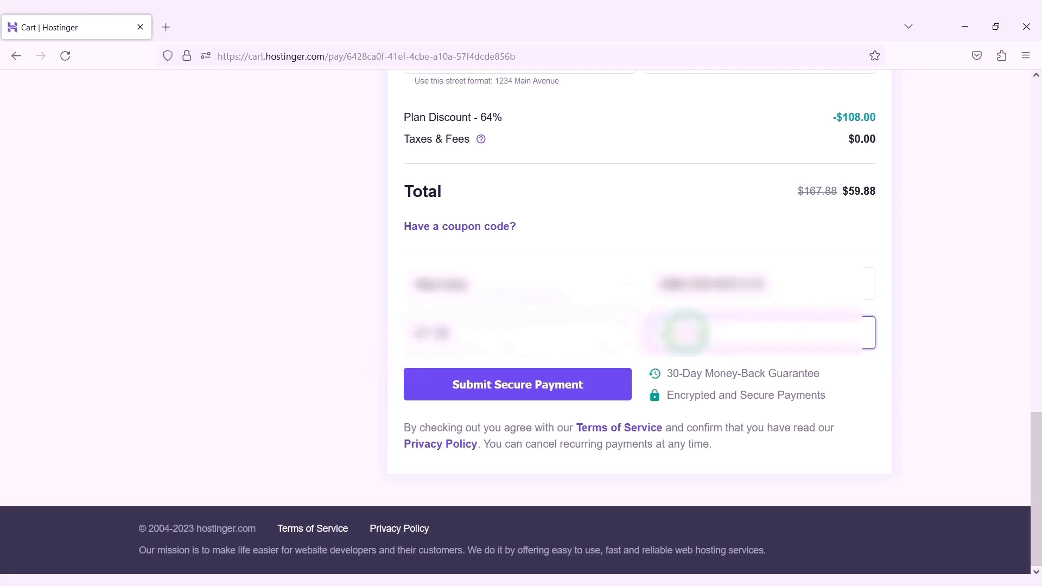
left_click(636, 415)
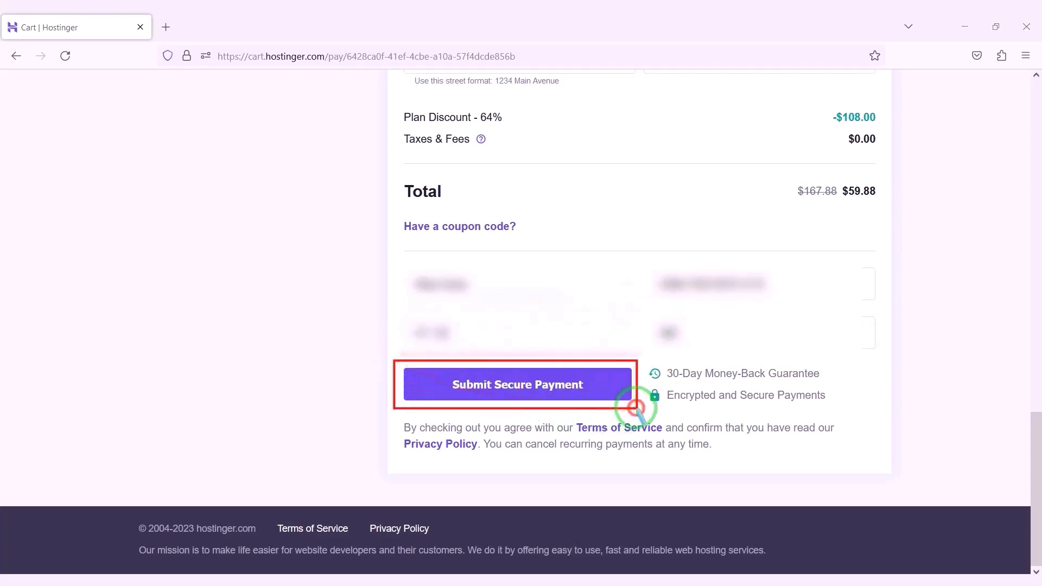
left_click(530, 390)
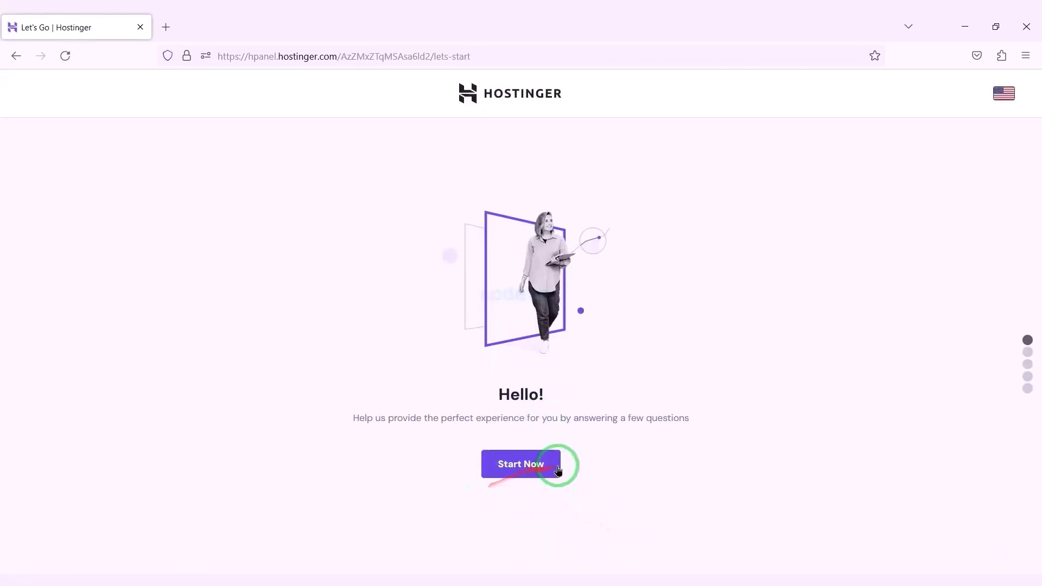
Skip the onboarding questions and choose to create an empty website.
left_click(534, 470)
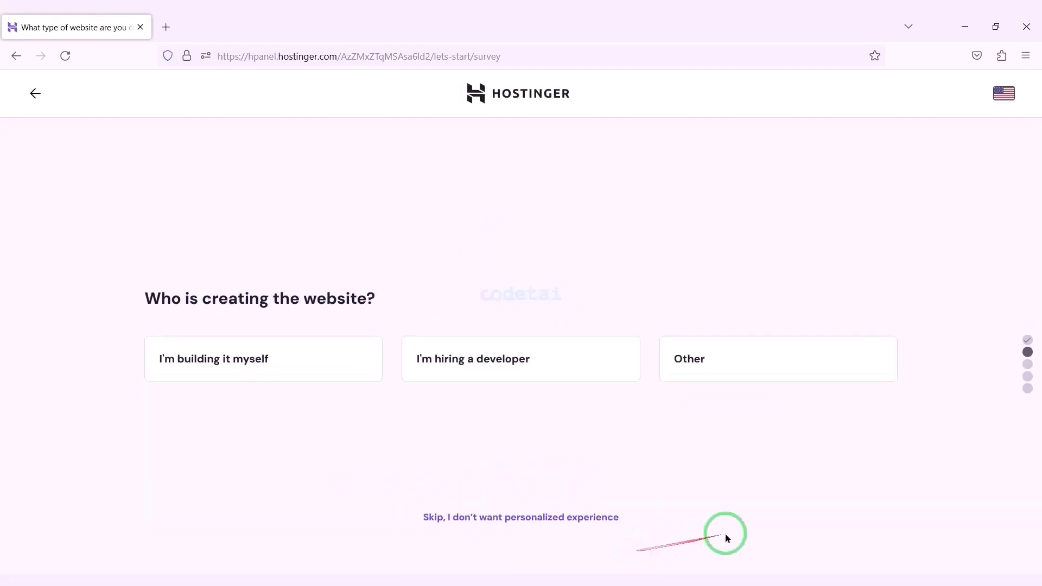
left_click(518, 515)
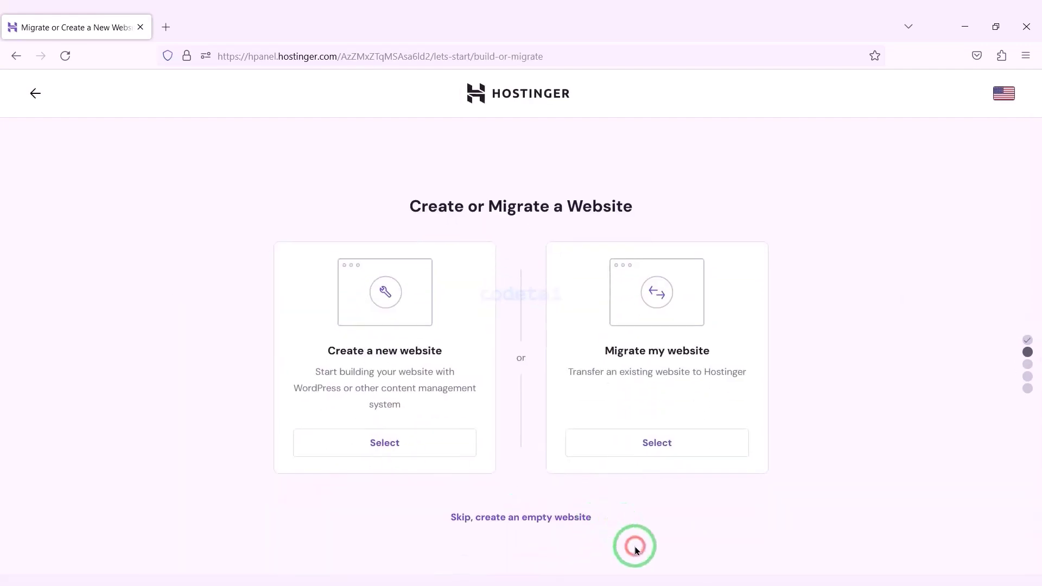
left_click(546, 521)
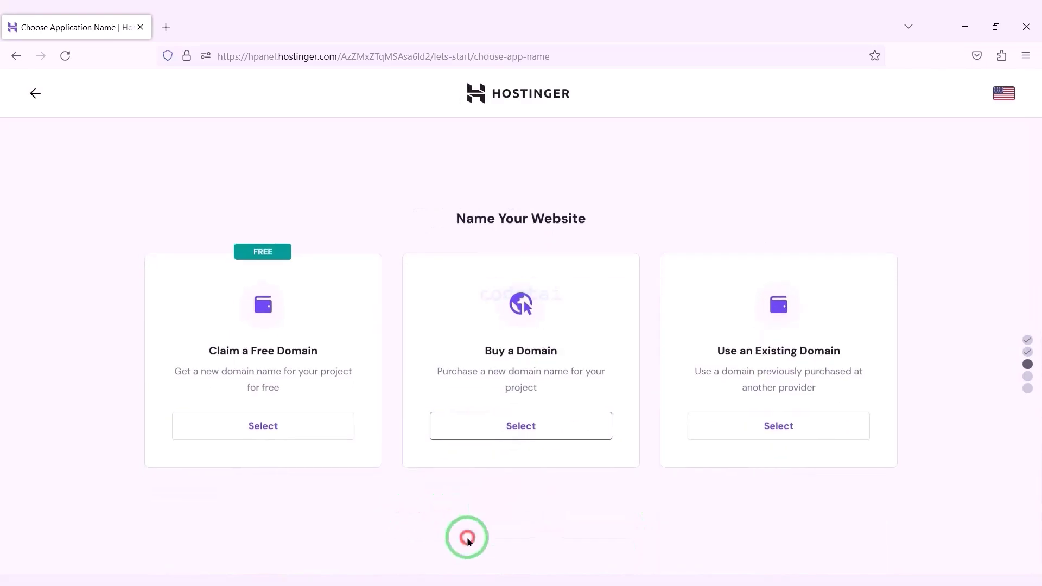
Select Claim a Free Domain and browse the available domain endings.
left_click(257, 432)
scroll(315, 459, "down", 1)
left_click(765, 464)
scroll(676, 484, "down", 3)
scroll(623, 482, "up", 3)
scroll(763, 379, "down", 5)
scroll(763, 479, "up", 5)
scroll(910, 511, "down", 3)
left_click(911, 511)
Search for codetai with the .net ending and continue with the available domain.
left_click(475, 471)
type("codetai")
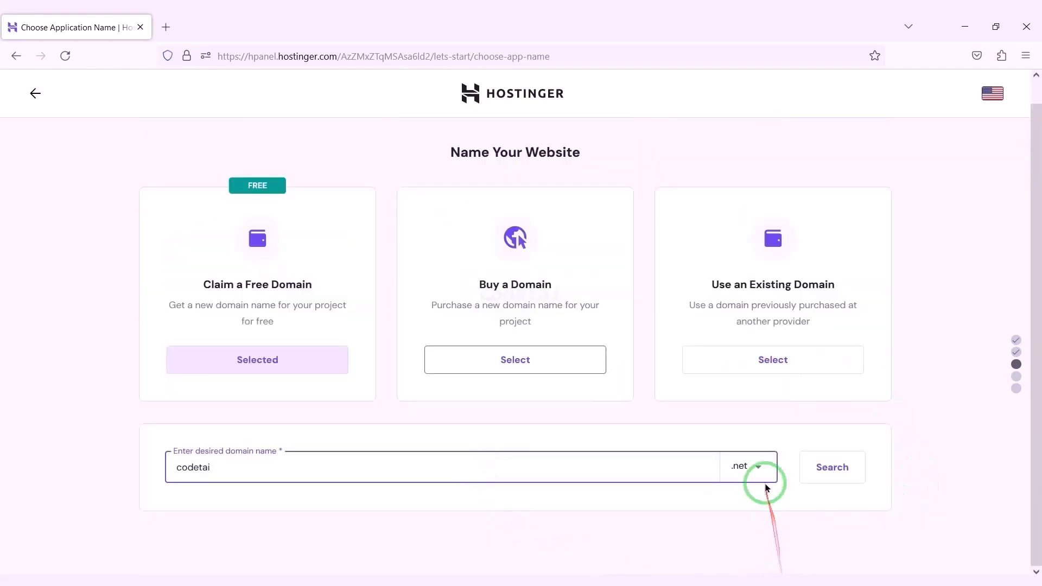
left_click(765, 485)
scroll(688, 530, "down", 6)
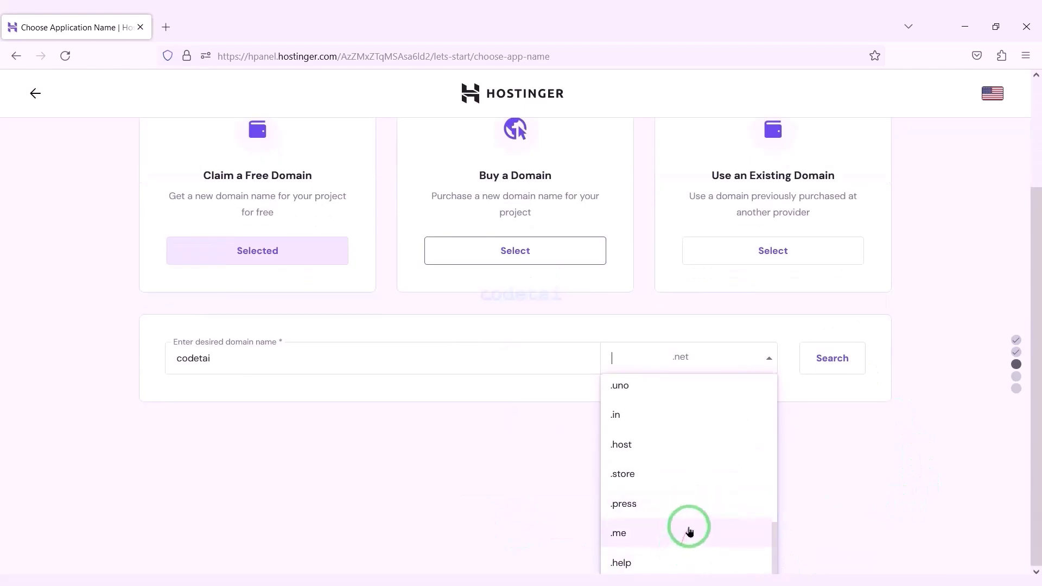
scroll(681, 521, "up", 5)
left_click(814, 488)
left_click(853, 481)
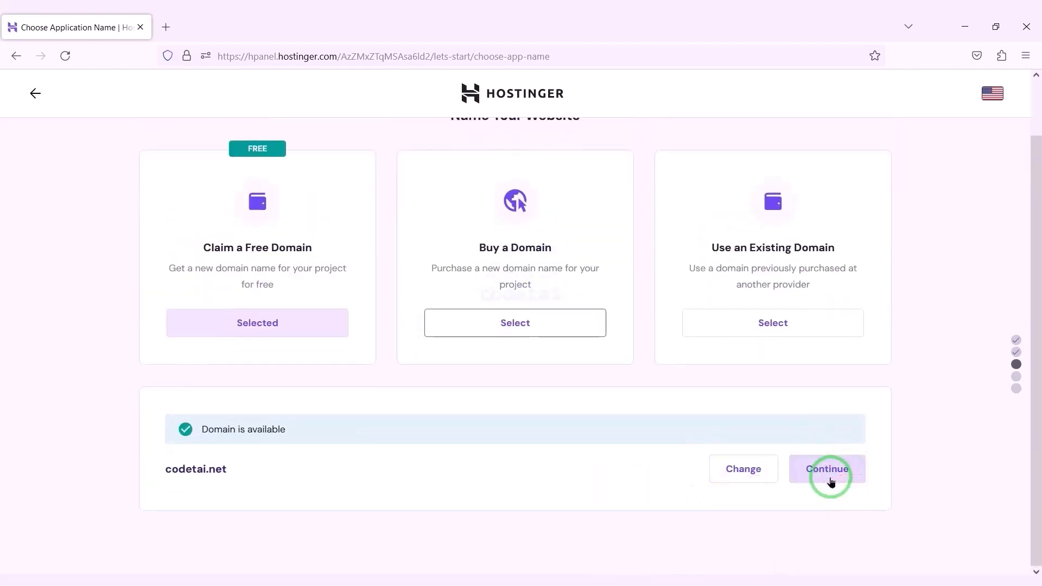
left_click(830, 476)
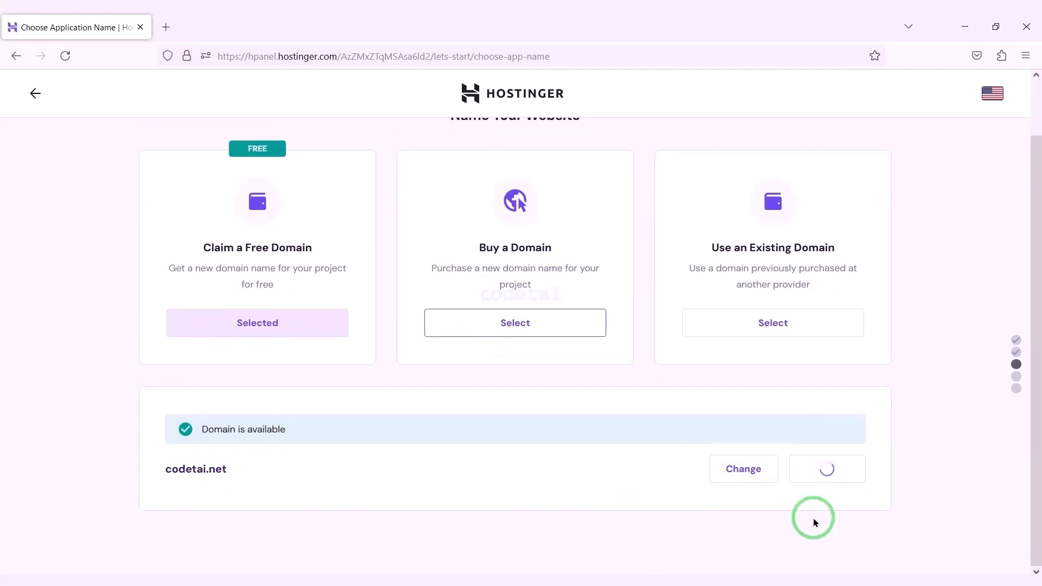
Proceed to the owner contact form and fill in the owner's last name.
left_click(644, 404)
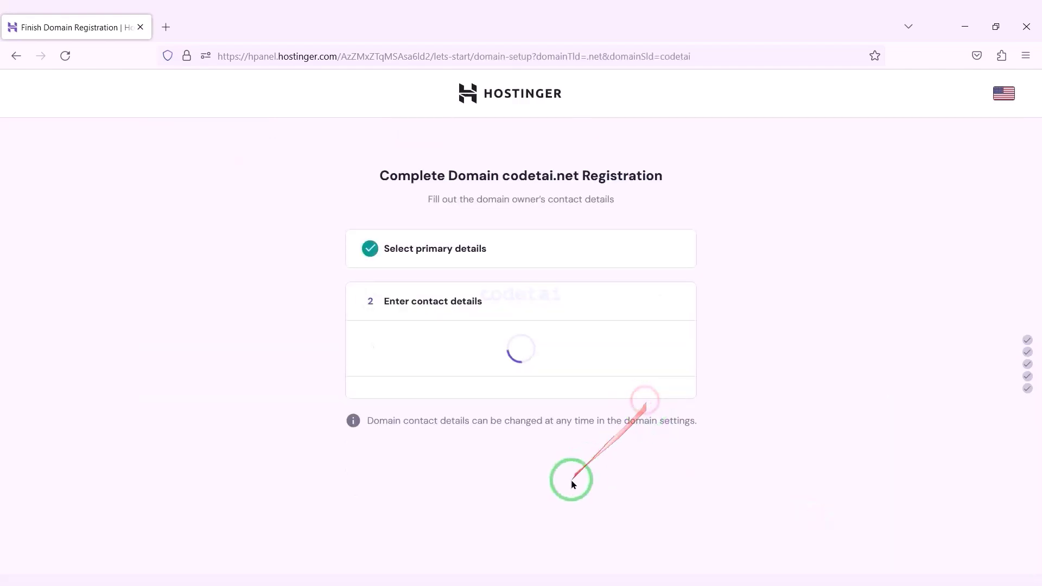
scroll(572, 474, "down", 3)
left_click(553, 202)
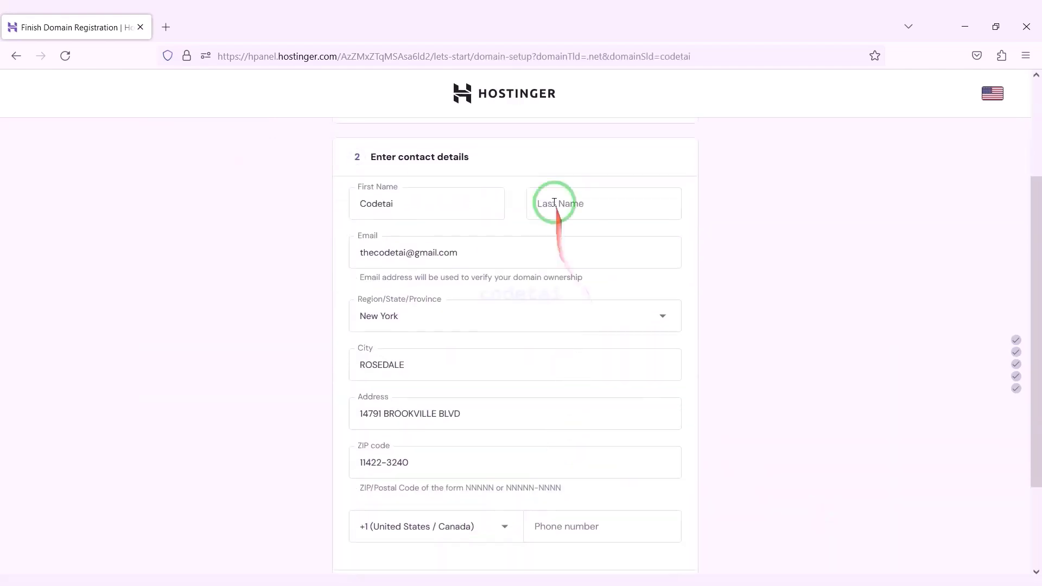
type("Ltd")
scroll(597, 401, "down", 2)
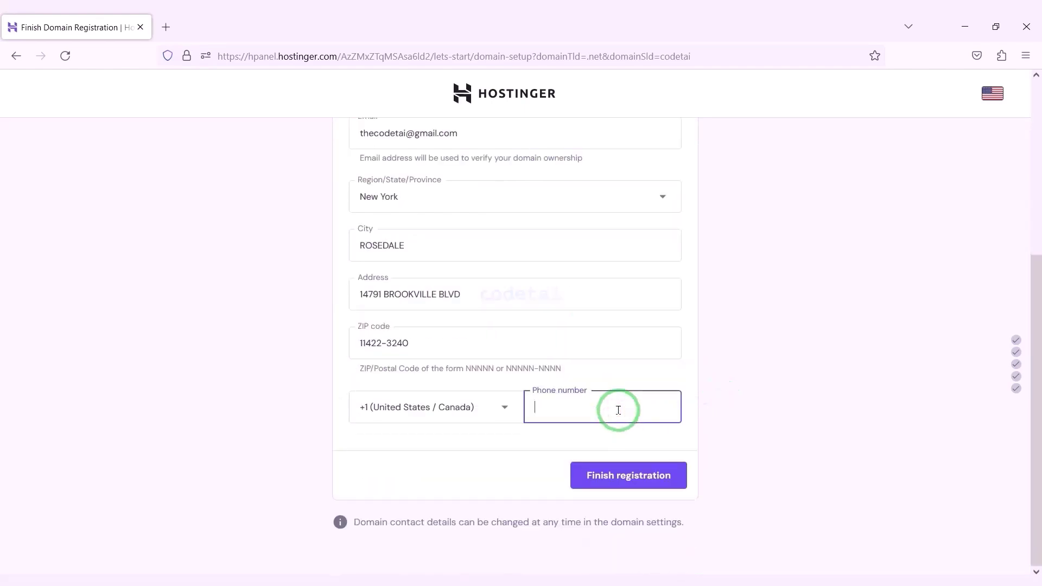
Set the +1 (United States / Canada) country code, enter the contact phone number, and finish registration.
left_click(480, 421)
type("un")
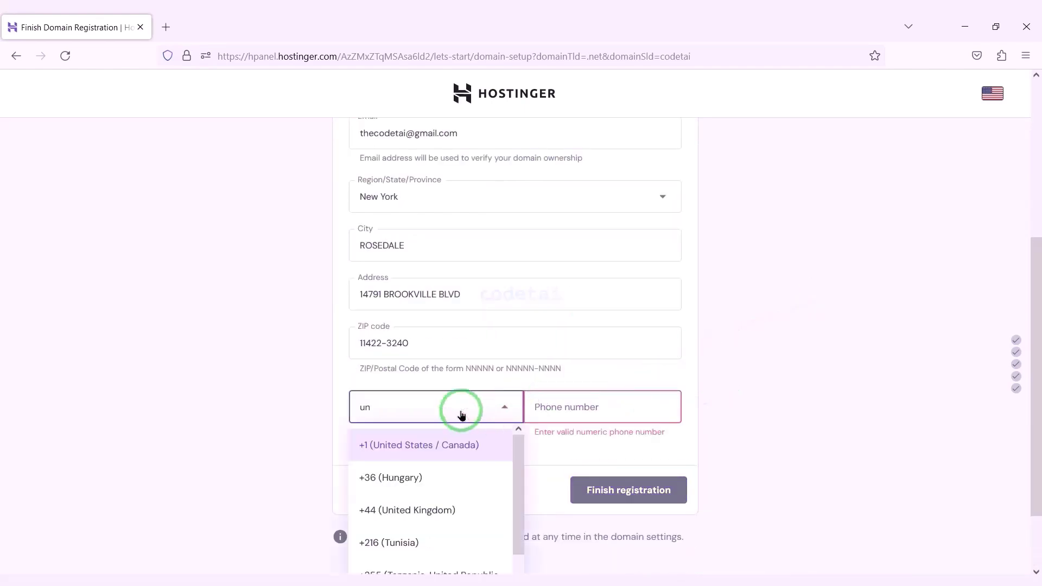
scroll(900, 251, "down", 2)
type("ite")
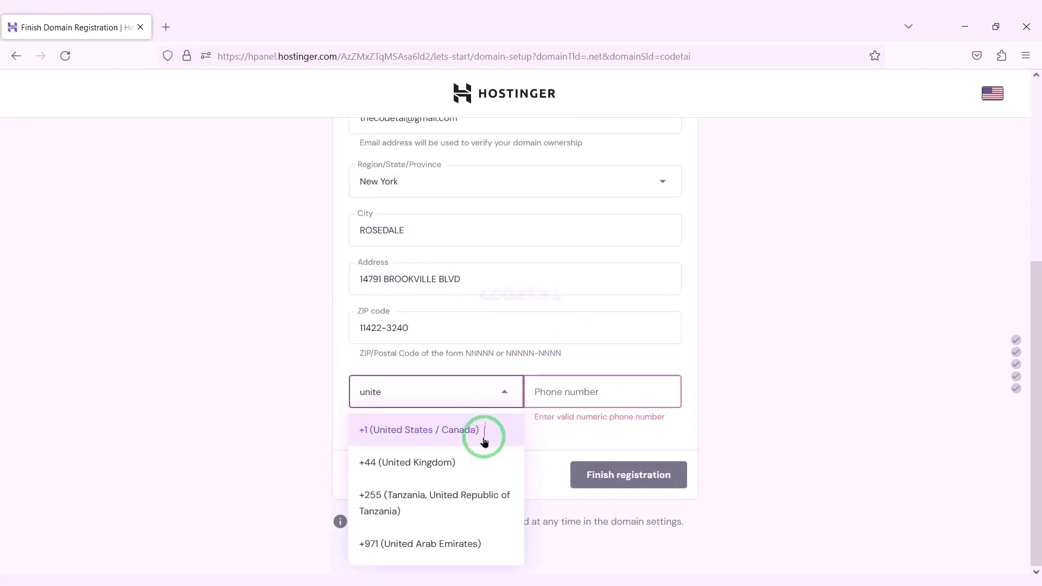
left_click(465, 431)
left_click(640, 396)
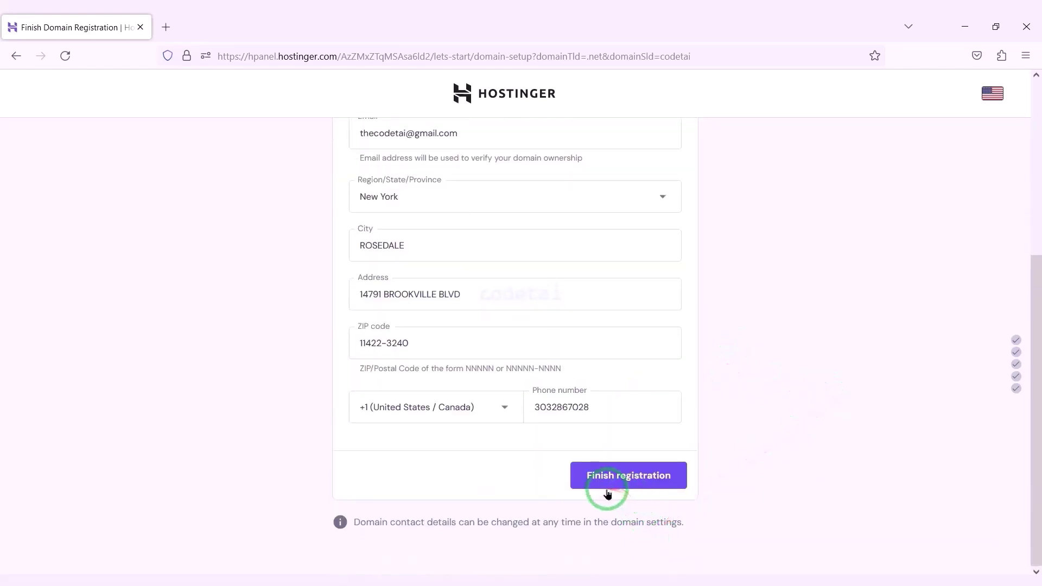
left_click(639, 484)
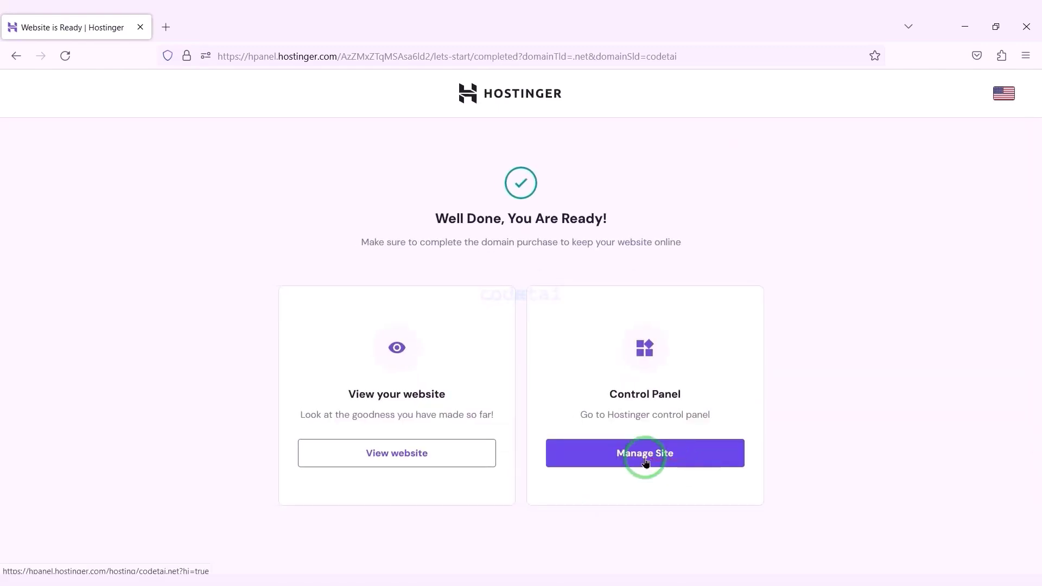
Open the codetai.net hosting panel, dismiss the two-factor prompt, and expand Advanced settings.
left_click(646, 455)
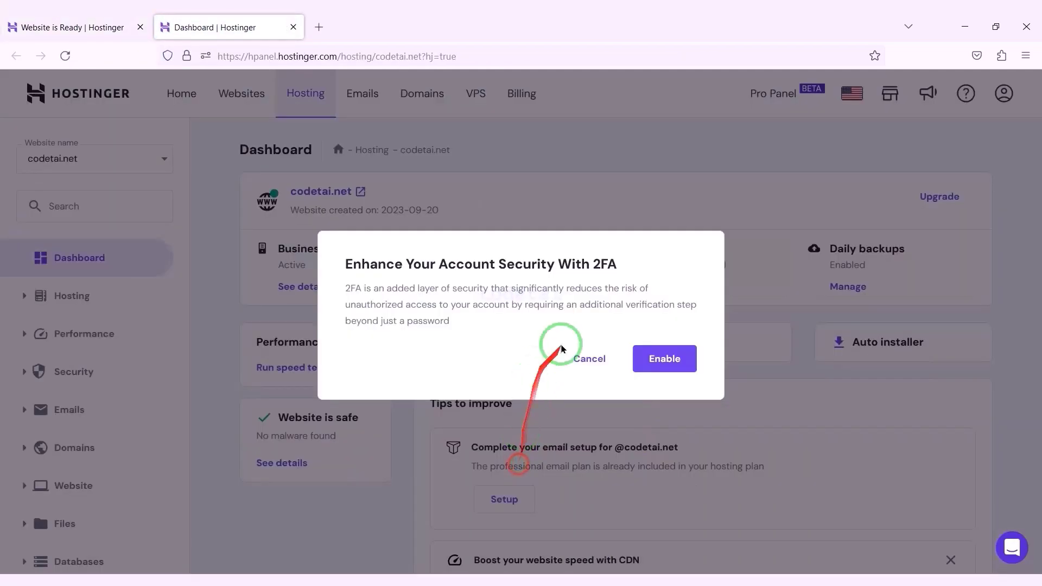
left_click(597, 351)
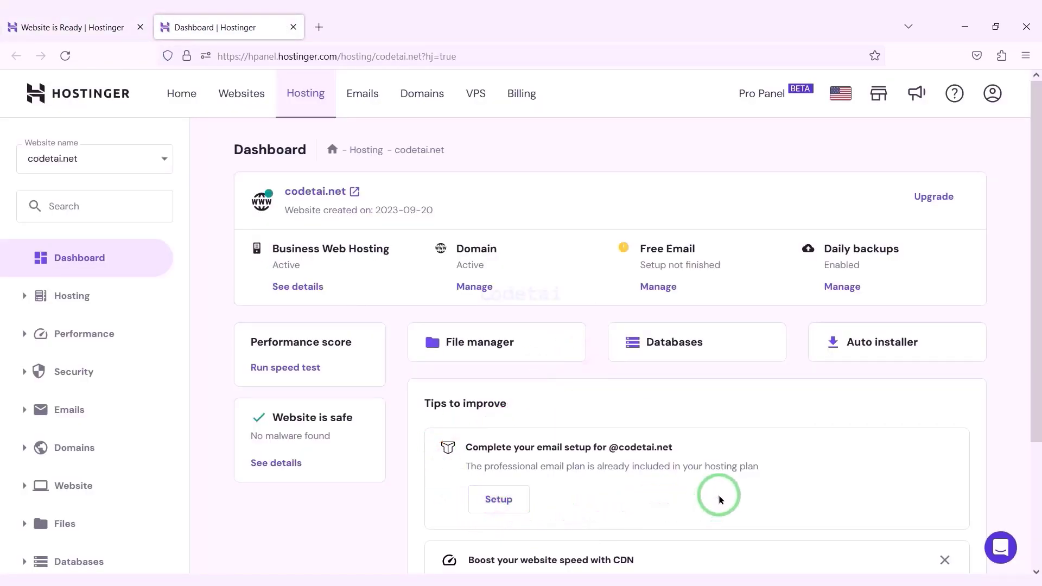
scroll(674, 450, "down", 3)
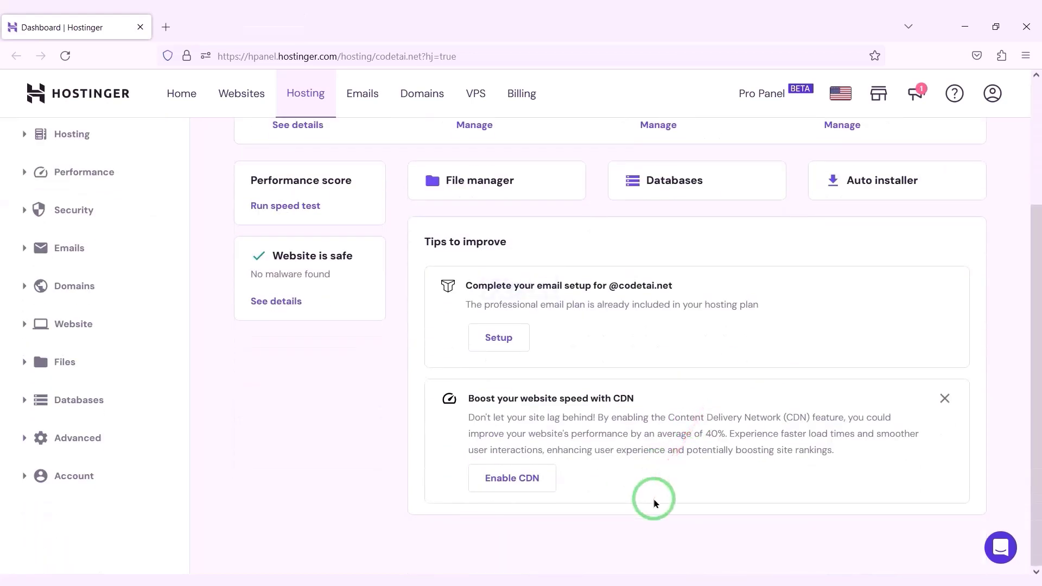
scroll(239, 367, "down", 3)
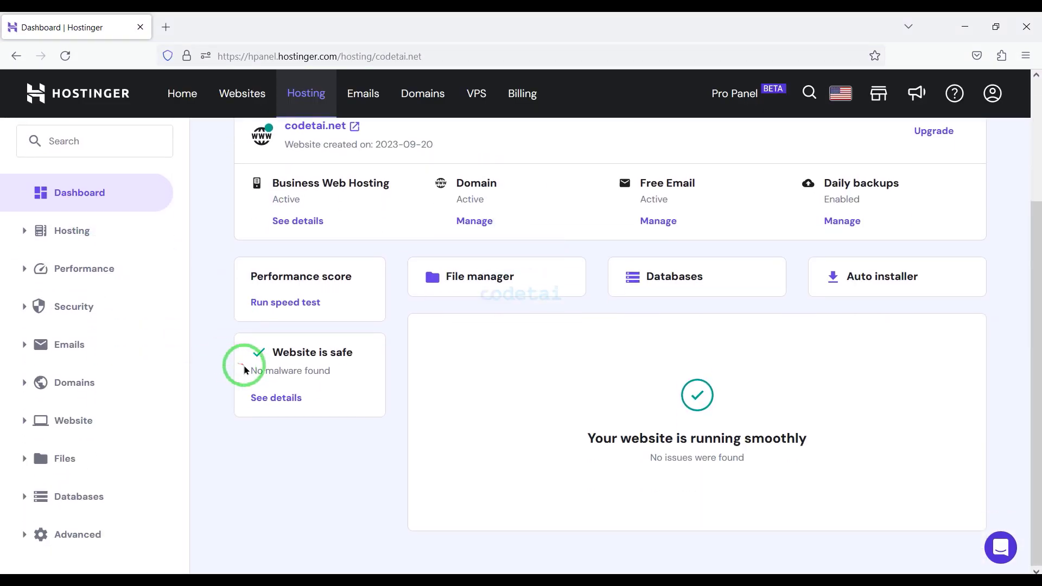
left_click(128, 536)
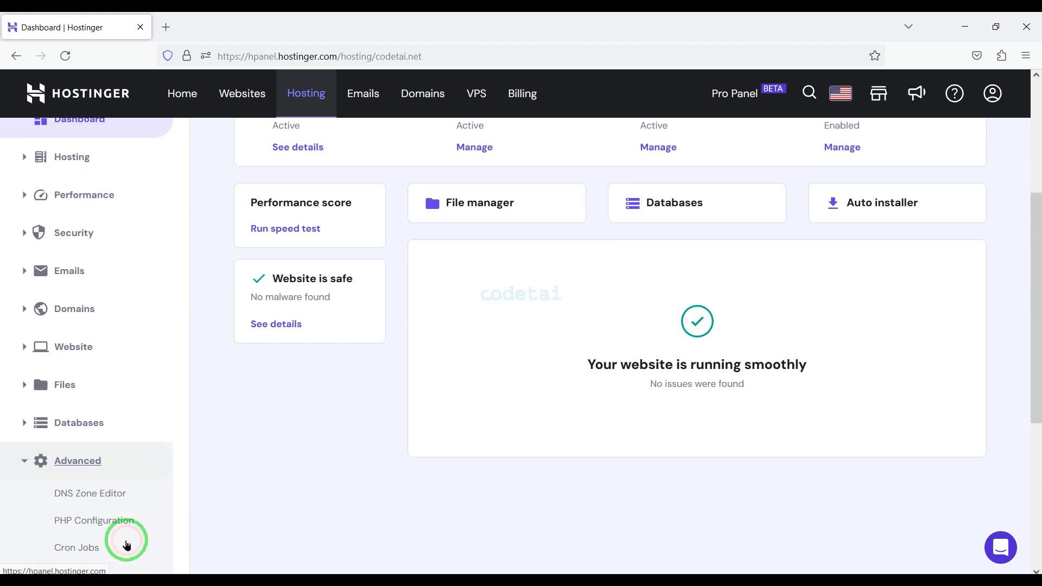
scroll(127, 515, "down", 3)
Switch the website's PHP version to 8.1 and confirm the update.
left_click(112, 356)
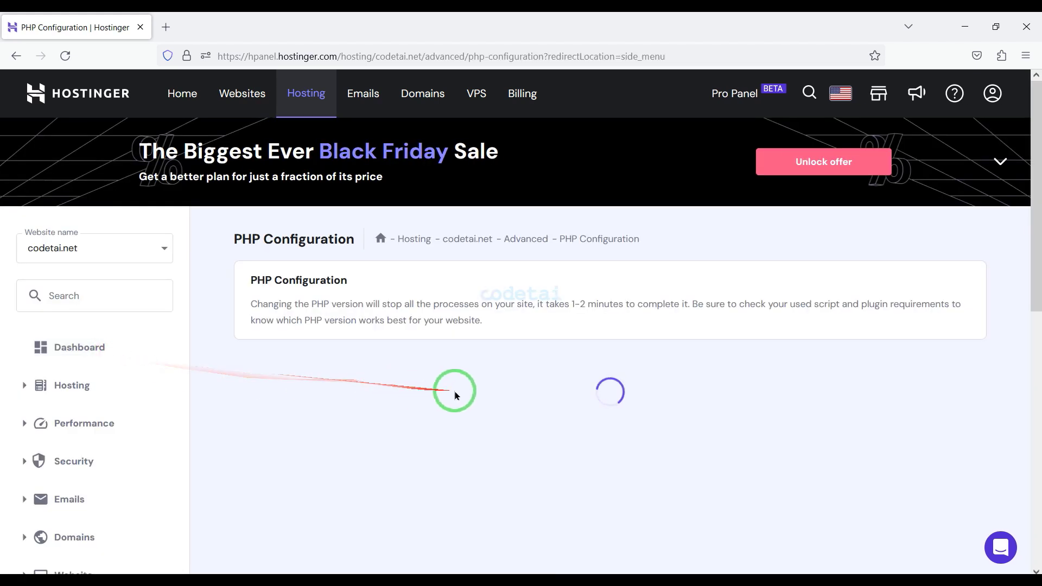
scroll(624, 337, "down", 5)
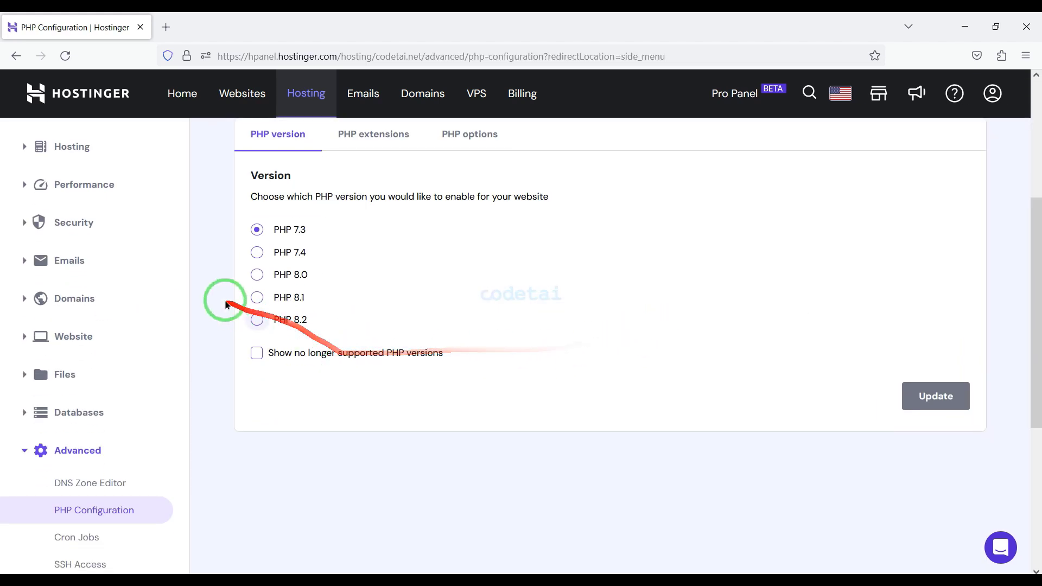
left_click(256, 297)
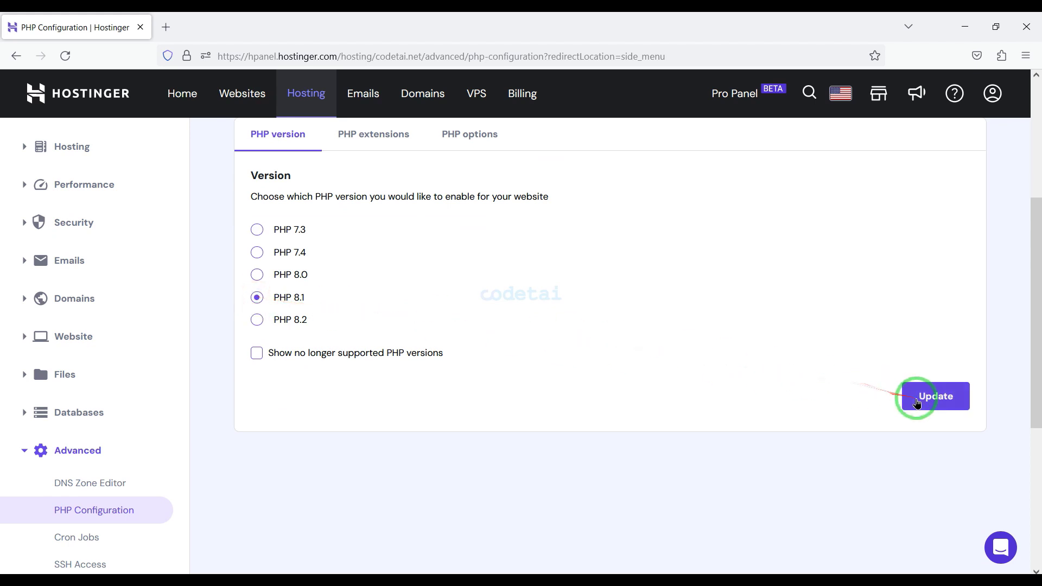
left_click(917, 402)
left_click(648, 357)
Return to the website dashboard and open the File Manager.
left_click(93, 344)
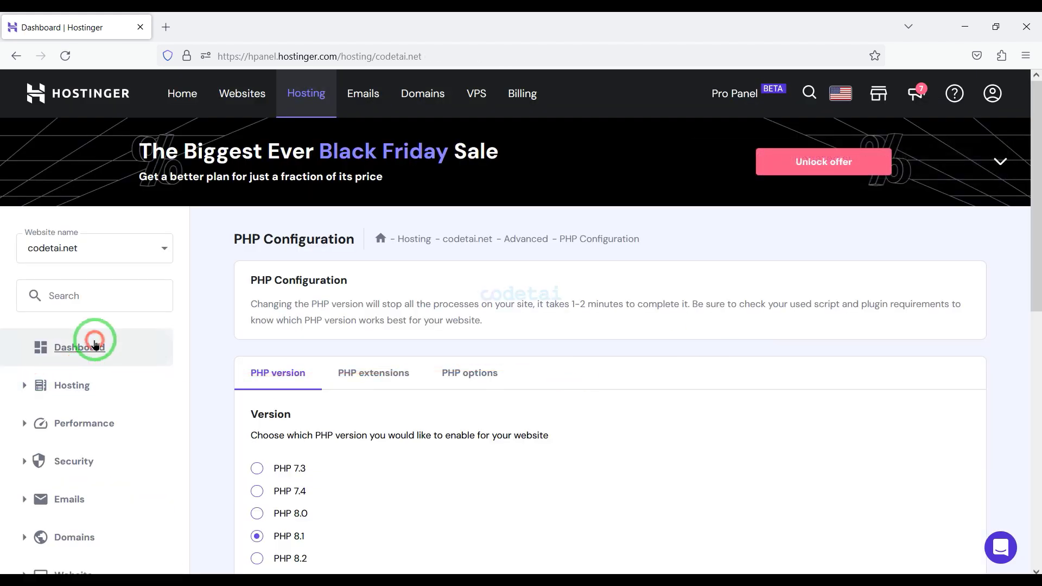
scroll(585, 461, "down", 2)
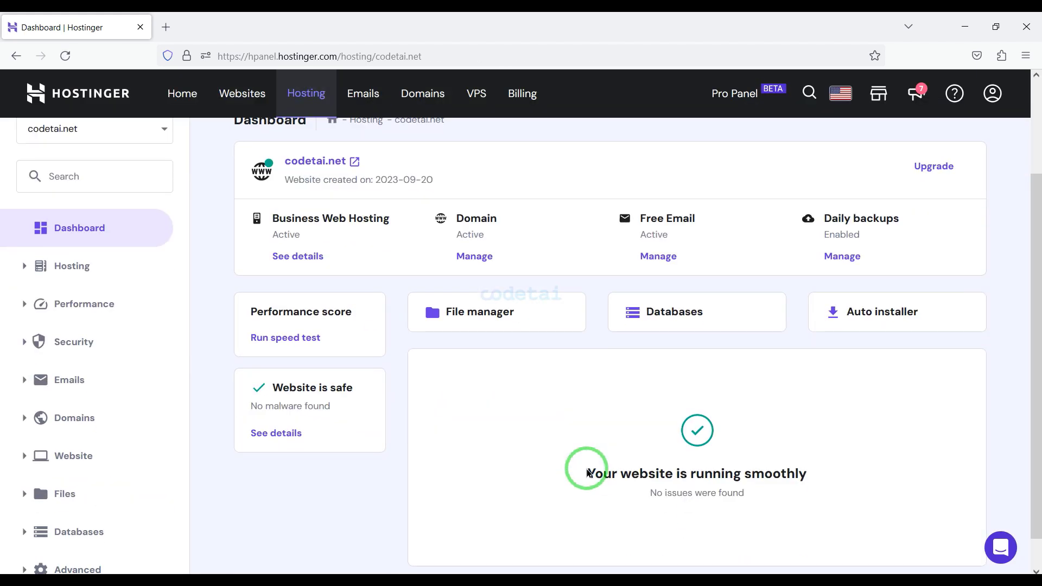
left_click(479, 315)
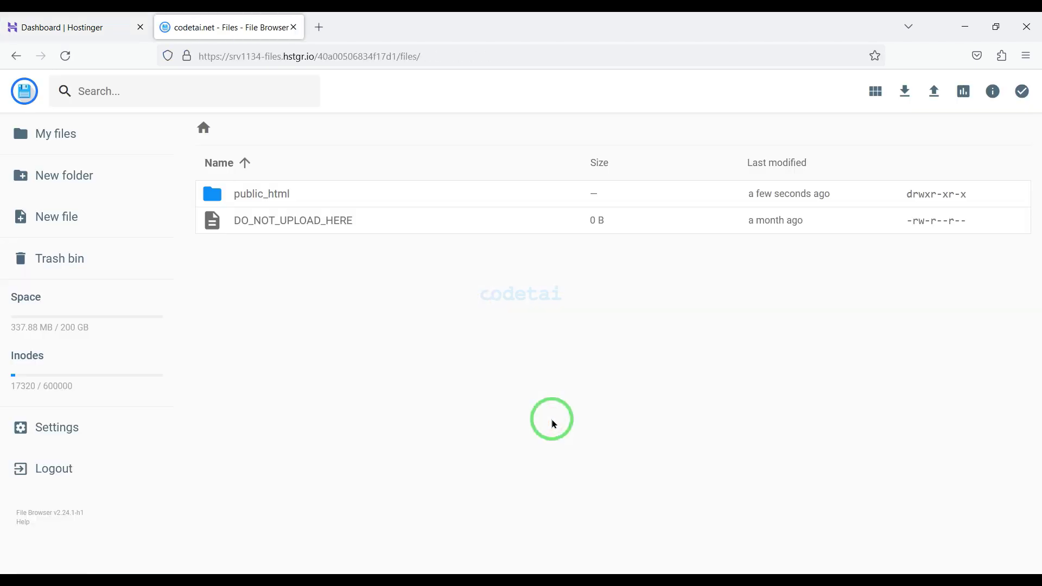
Delete default.php from public_html, then switch to the local source code folder.
double_click(344, 197)
left_click(339, 199)
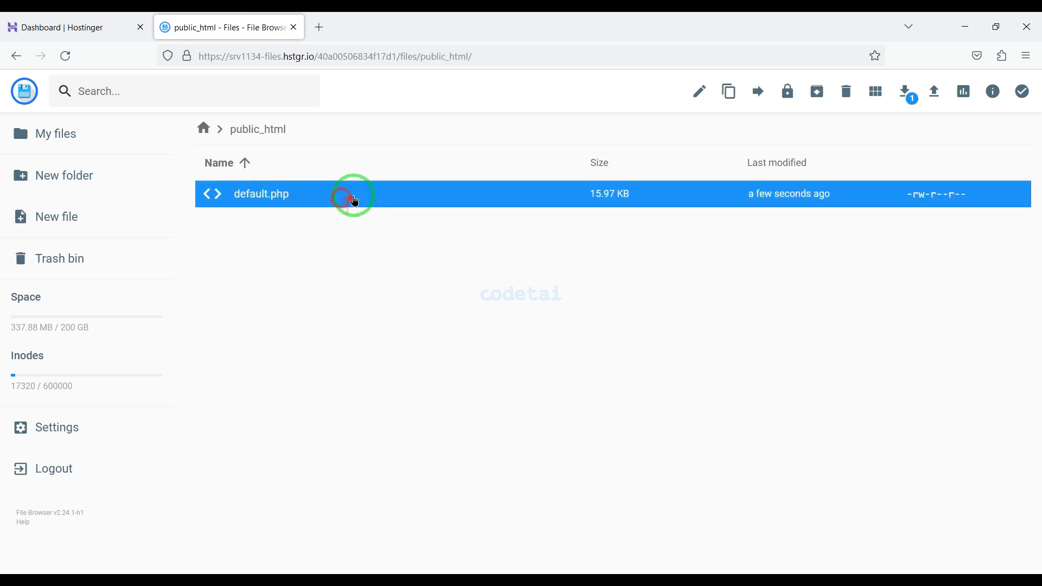
left_click(846, 93)
left_click(627, 351)
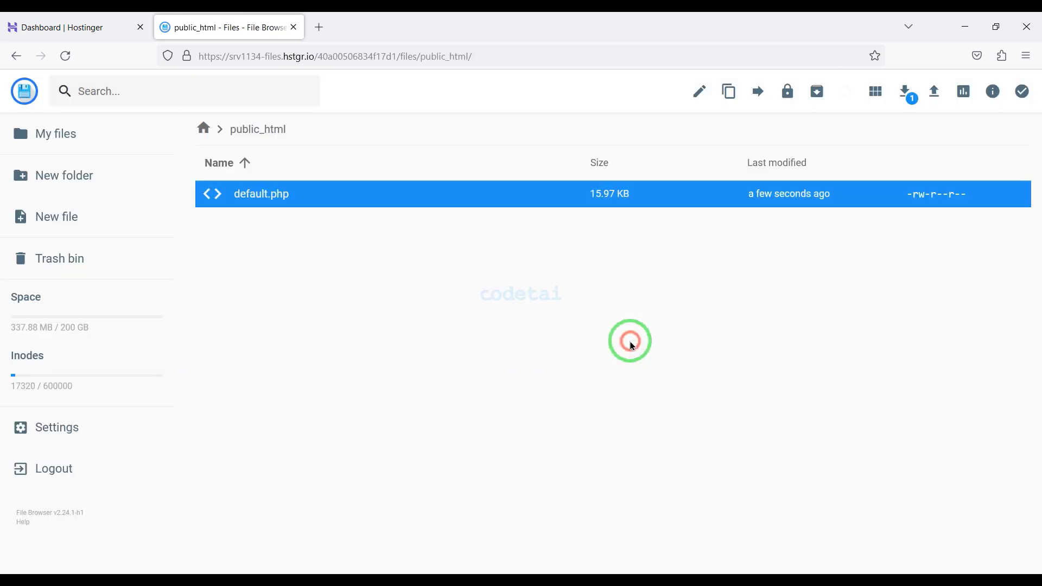
key("alt+Tab")
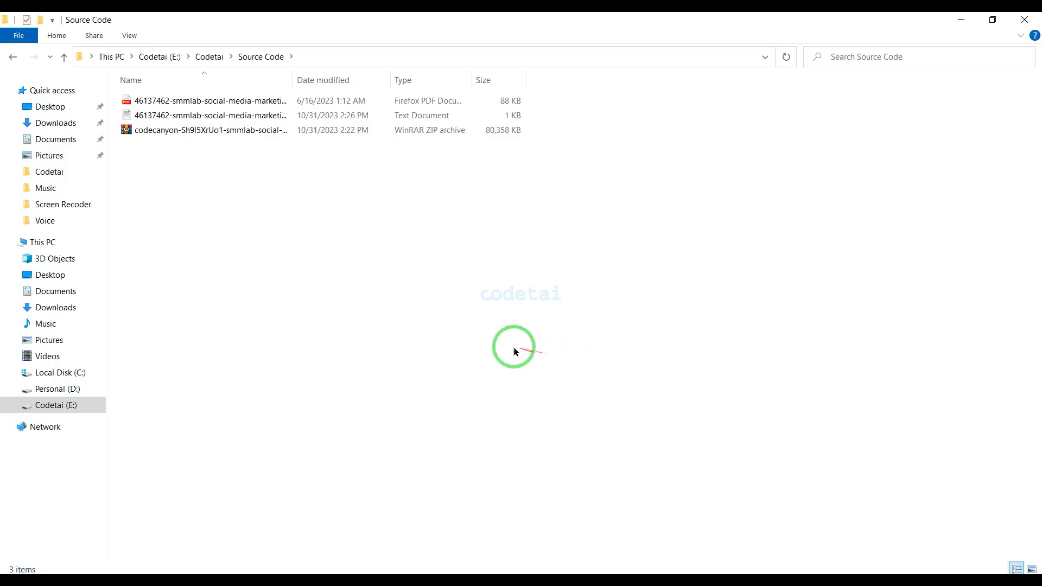
Extract the SMMLab source code zip into its own folder.
left_click(287, 131)
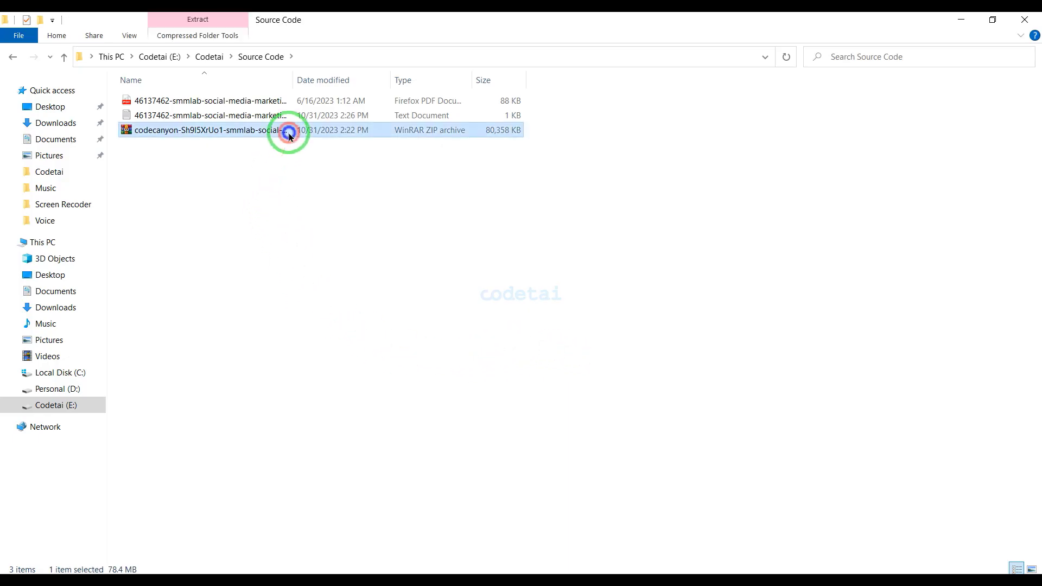
right_click(289, 136)
left_click(314, 204)
Compress the extracted Files folder into a ZIP archive named Files.zip.
left_click(297, 103)
double_click(297, 103)
left_click(217, 116)
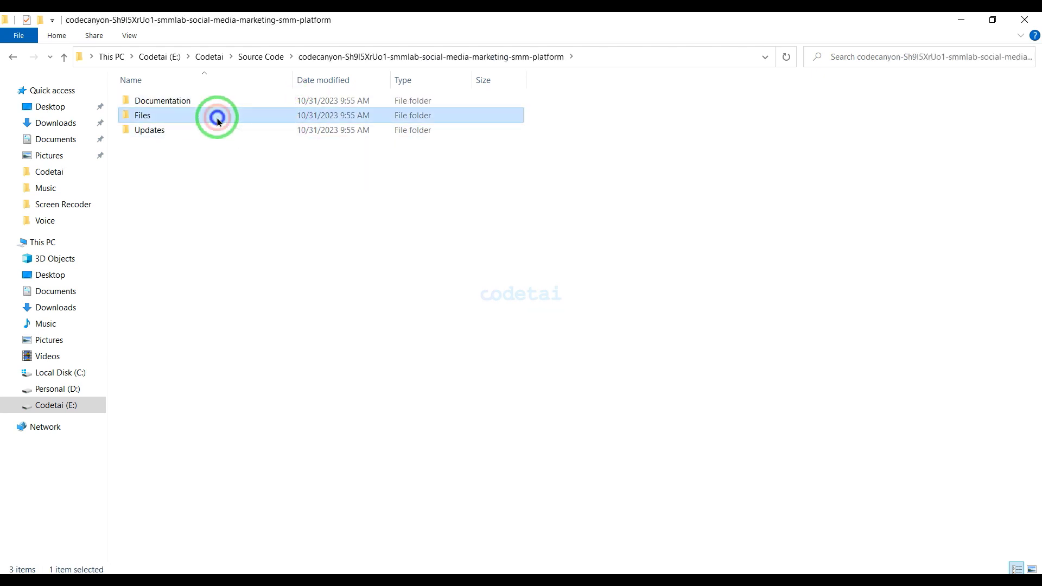
right_click(218, 119)
left_click(268, 255)
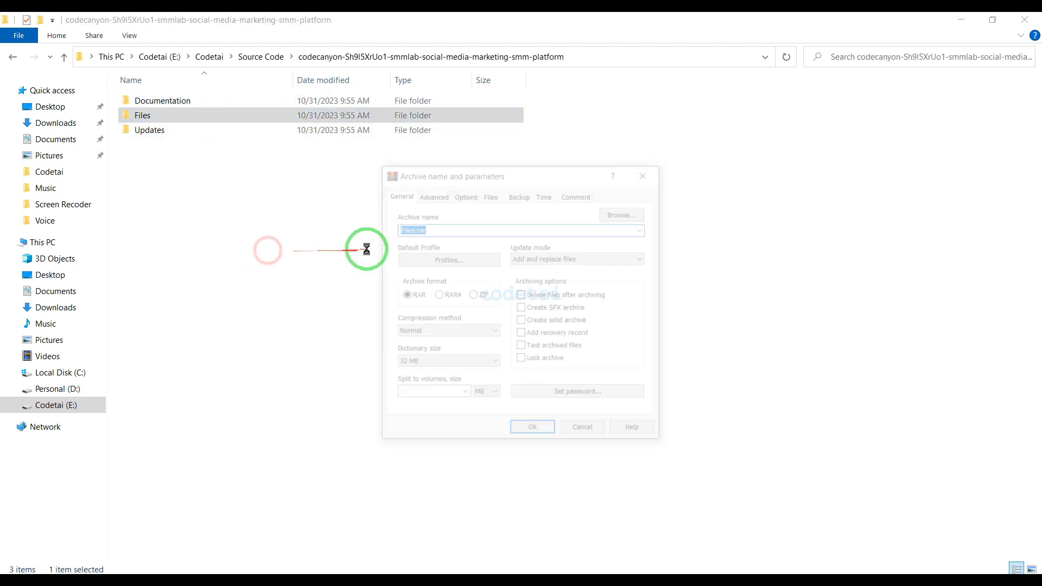
left_click(472, 294)
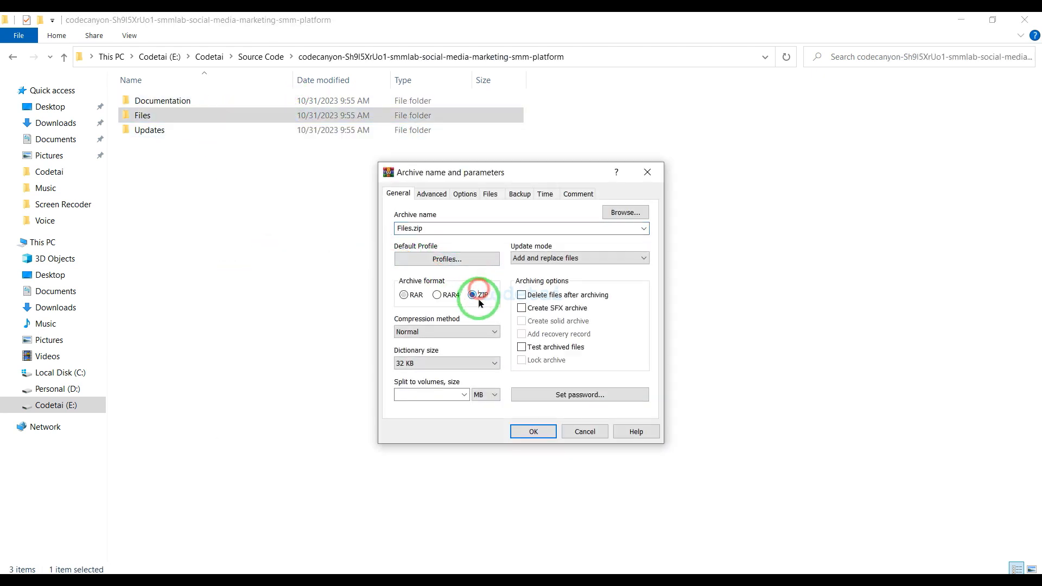
left_click(529, 433)
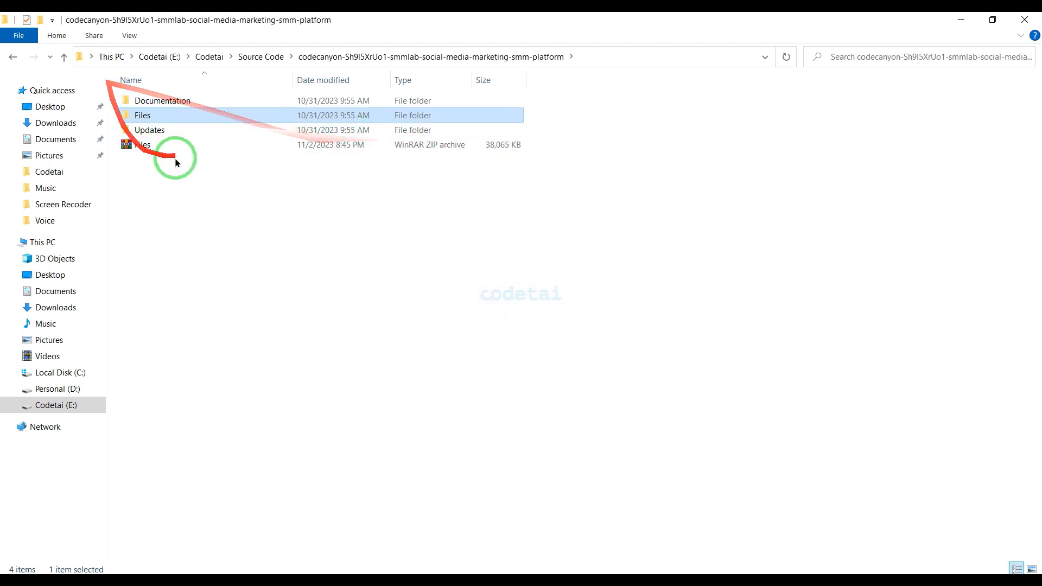
Upload Files.zip from the extracted codecanyon folder into public_html and watch its progress.
left_click(282, 572)
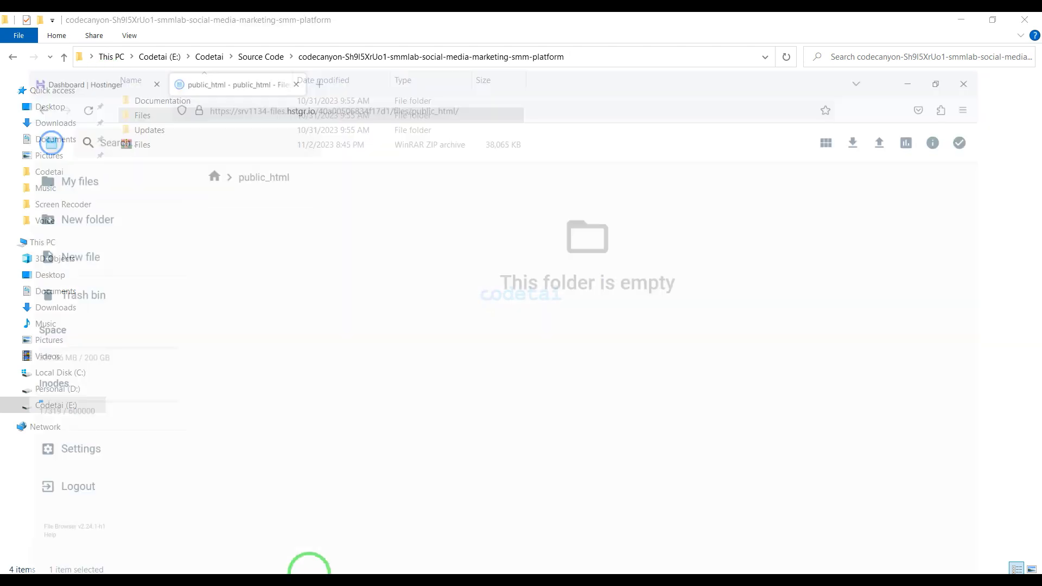
left_click(934, 91)
left_click(459, 320)
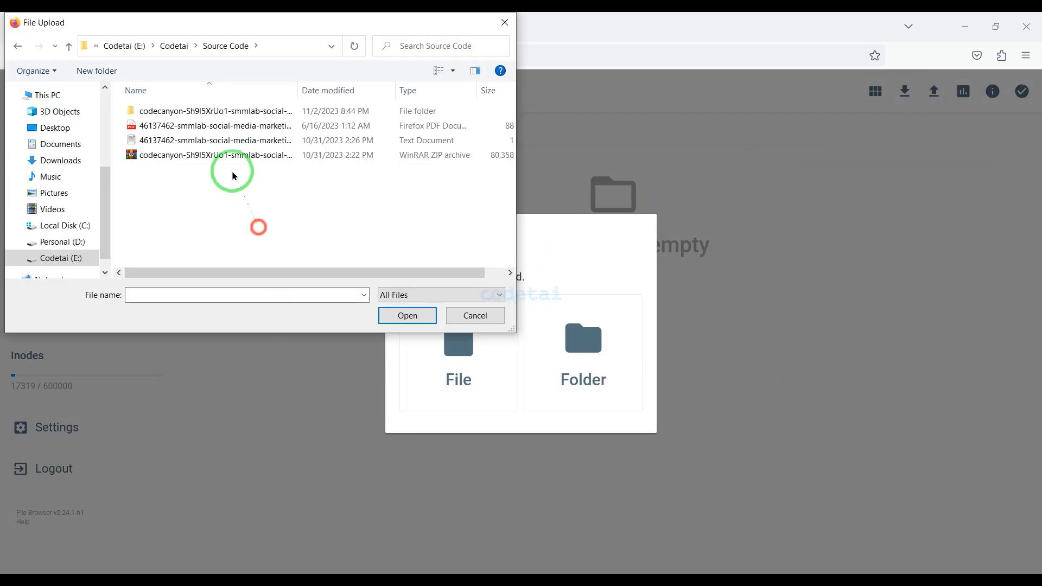
double_click(226, 118)
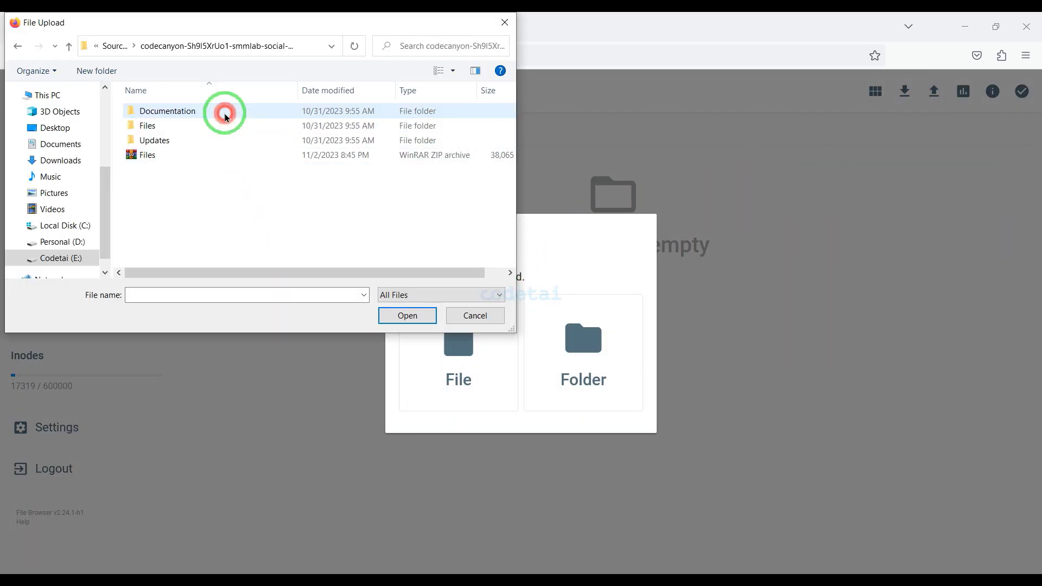
double_click(214, 155)
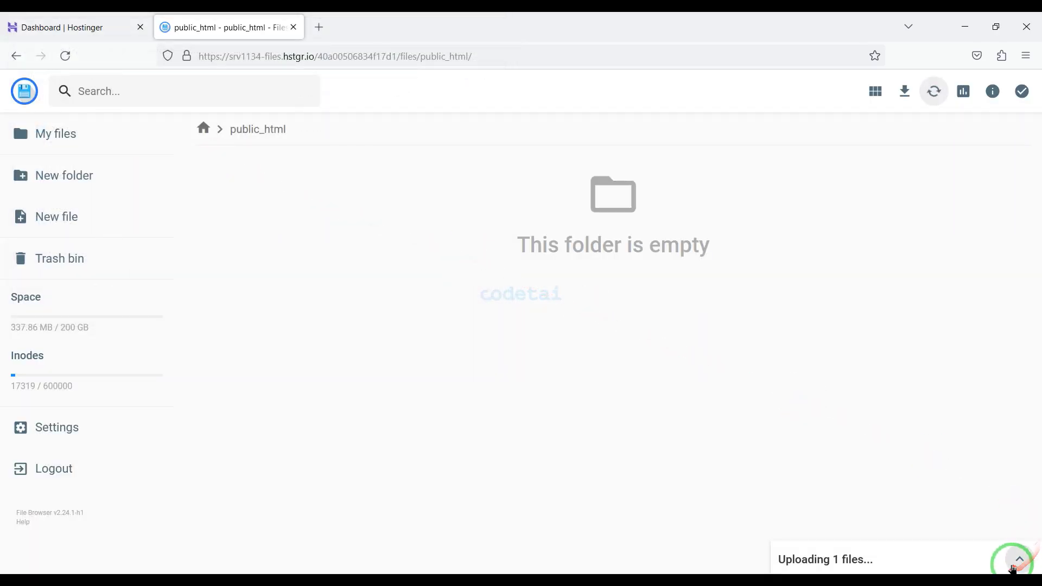
left_click(1019, 558)
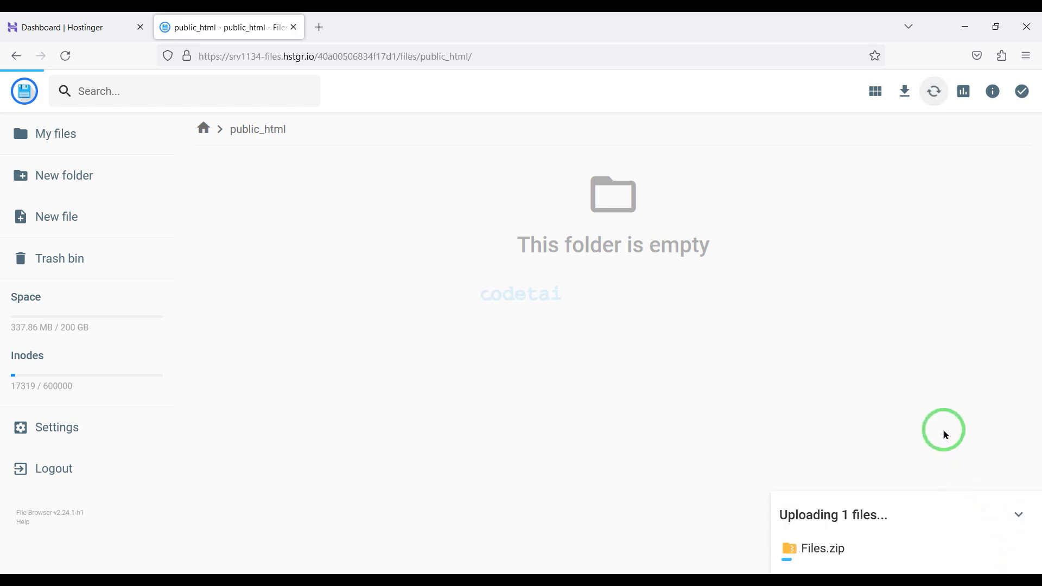
Extract Files.zip into a folder named MyFolder, then delete the uploaded zip.
right_click(294, 203)
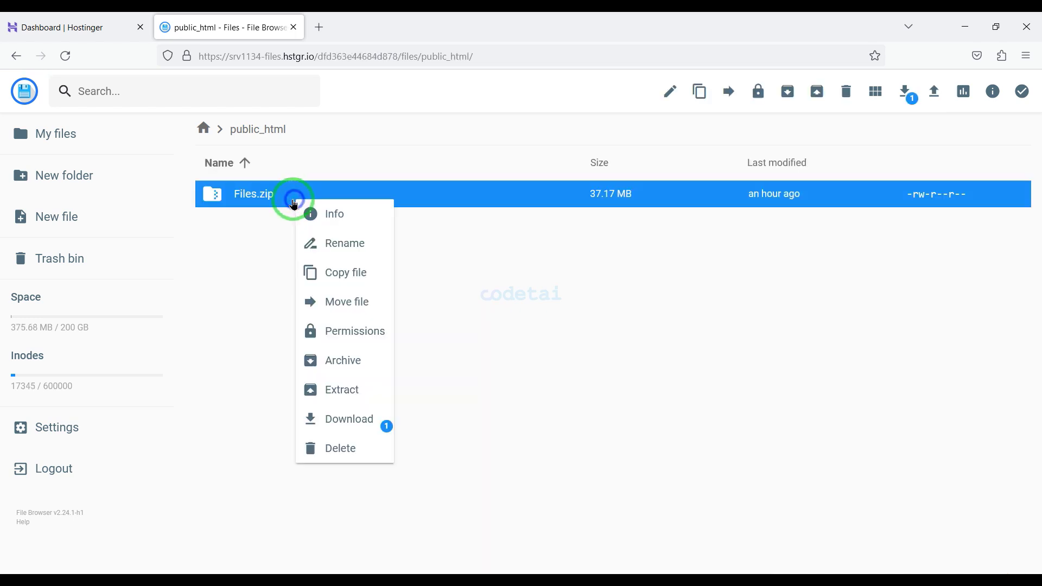
left_click(331, 387)
left_click(435, 275)
type("MY")
key("BackSpace")
type("yFolder")
key("Return")
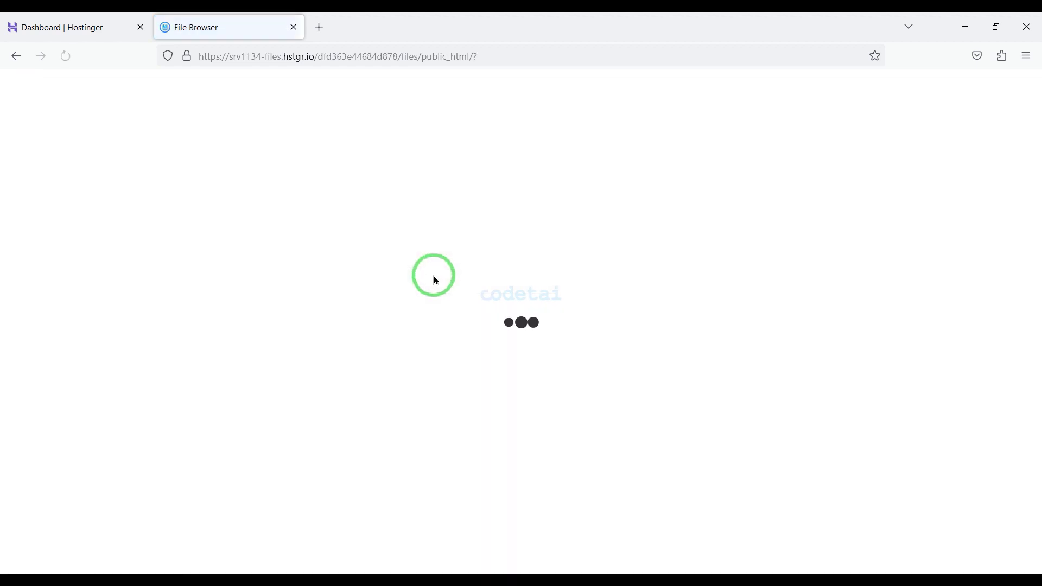
left_click(325, 227)
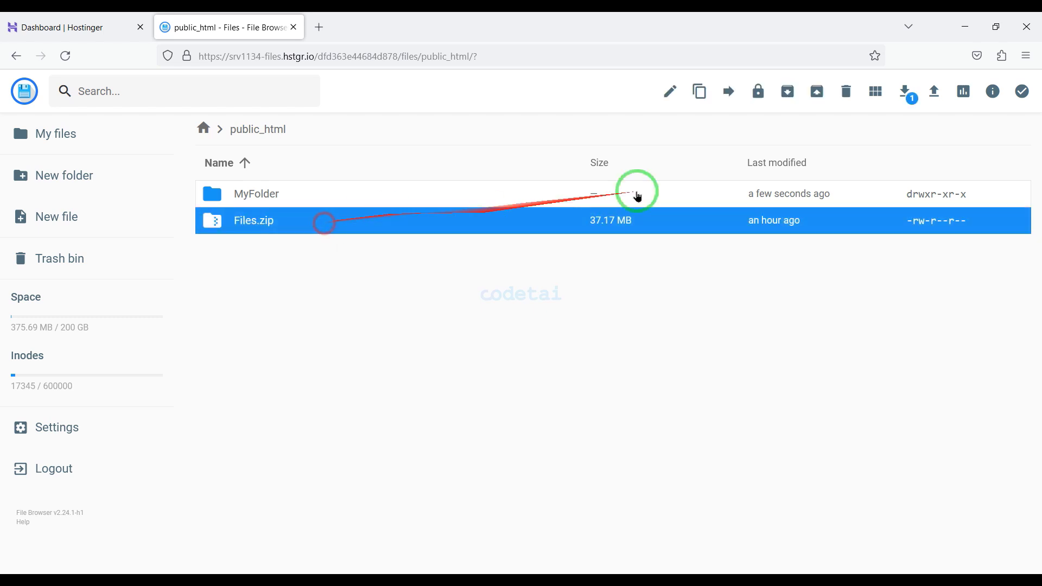
left_click(844, 93)
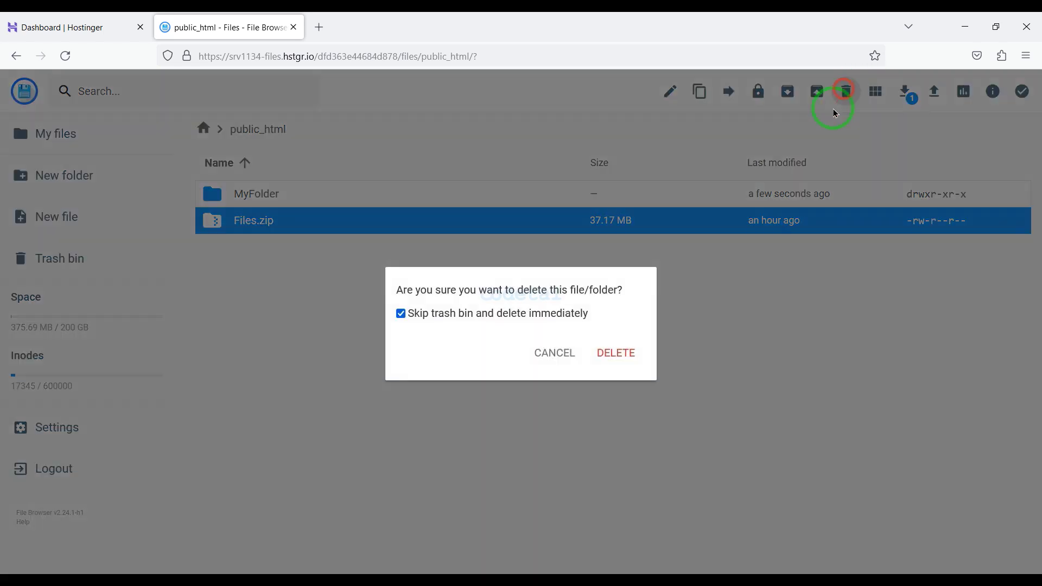
left_click(617, 353)
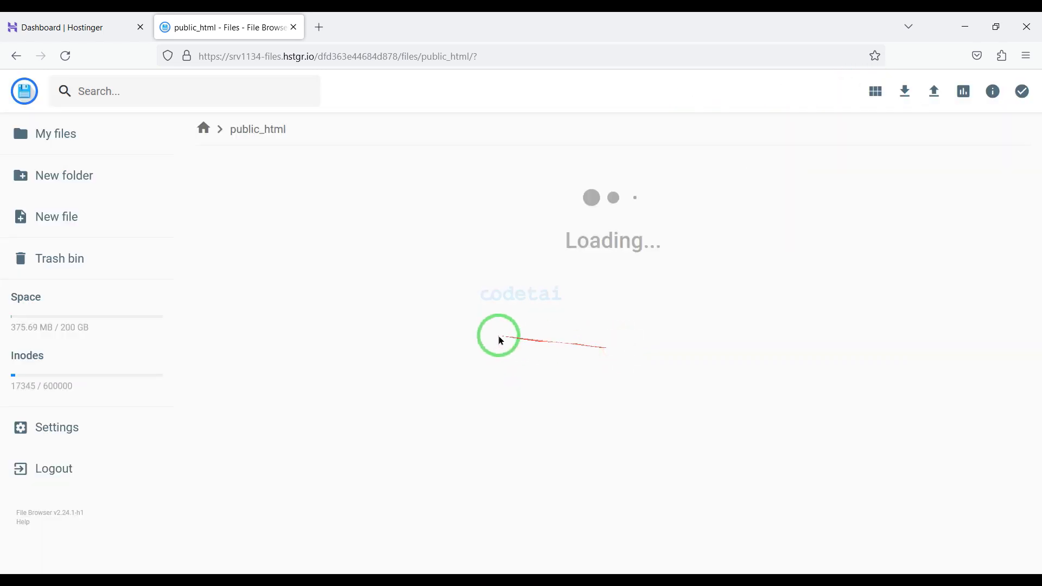
Move all items from MyFolder/Files up into public_html.
left_click(298, 193)
double_click(298, 194)
double_click(300, 201)
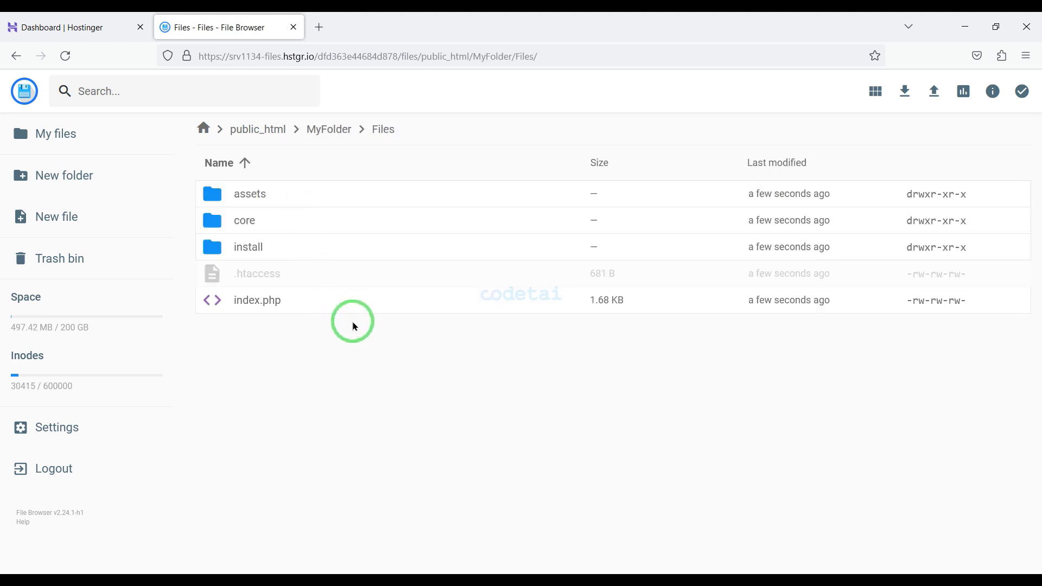
key("ctrl+a")
left_click(791, 90)
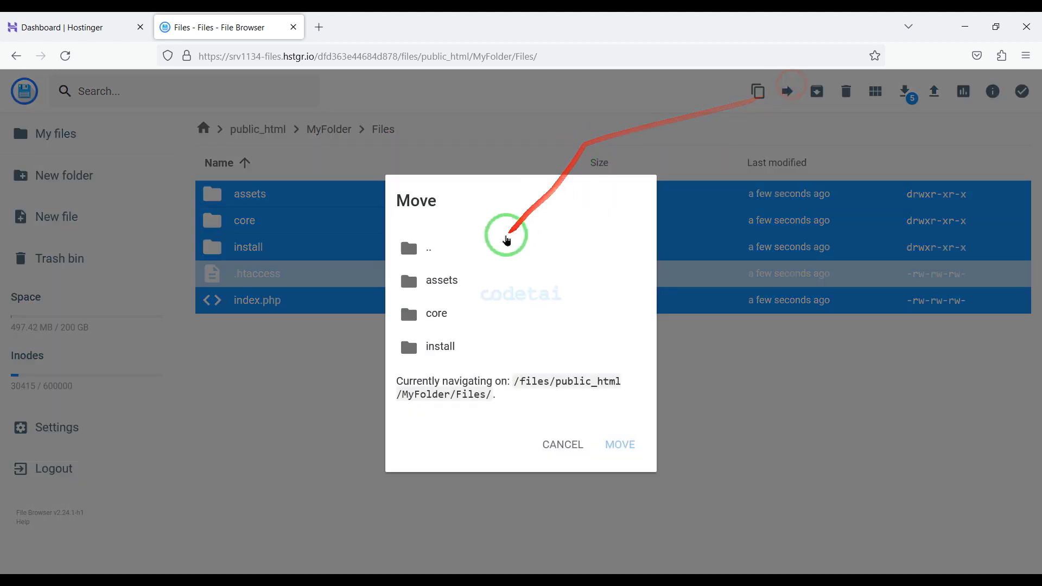
double_click(486, 255)
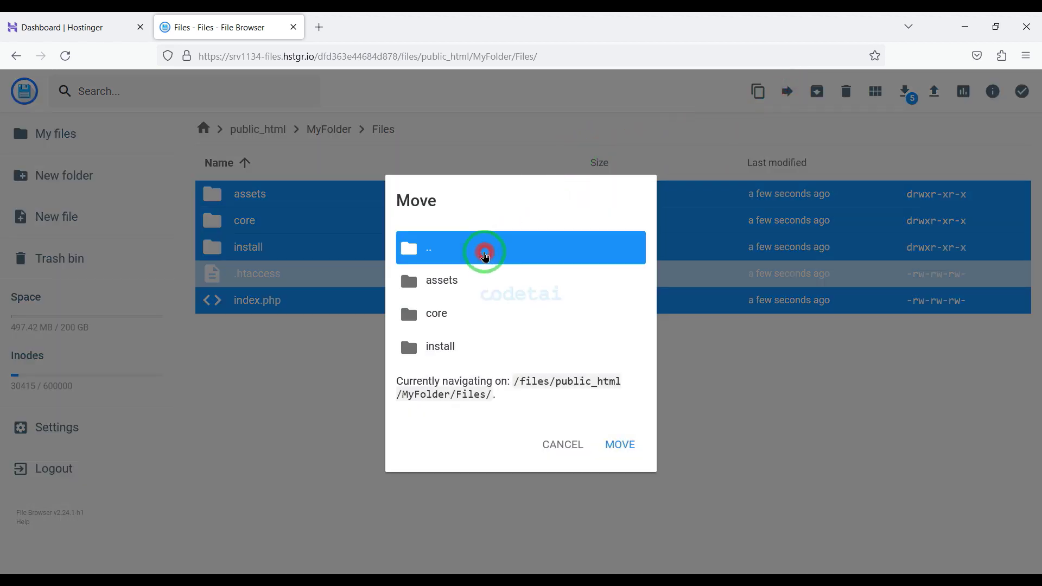
double_click(482, 283)
double_click(484, 291)
left_click(500, 315)
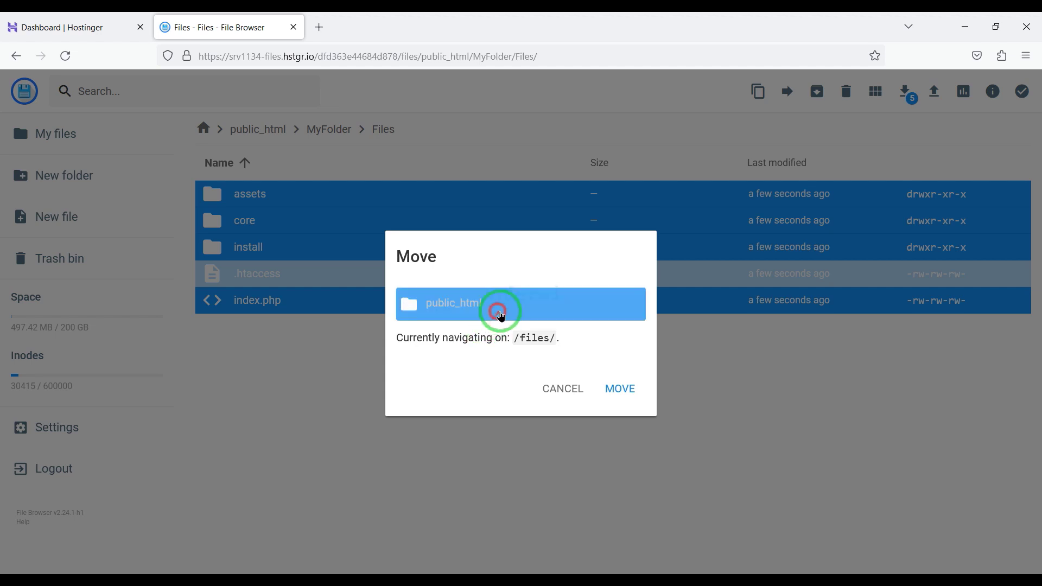
left_click(620, 390)
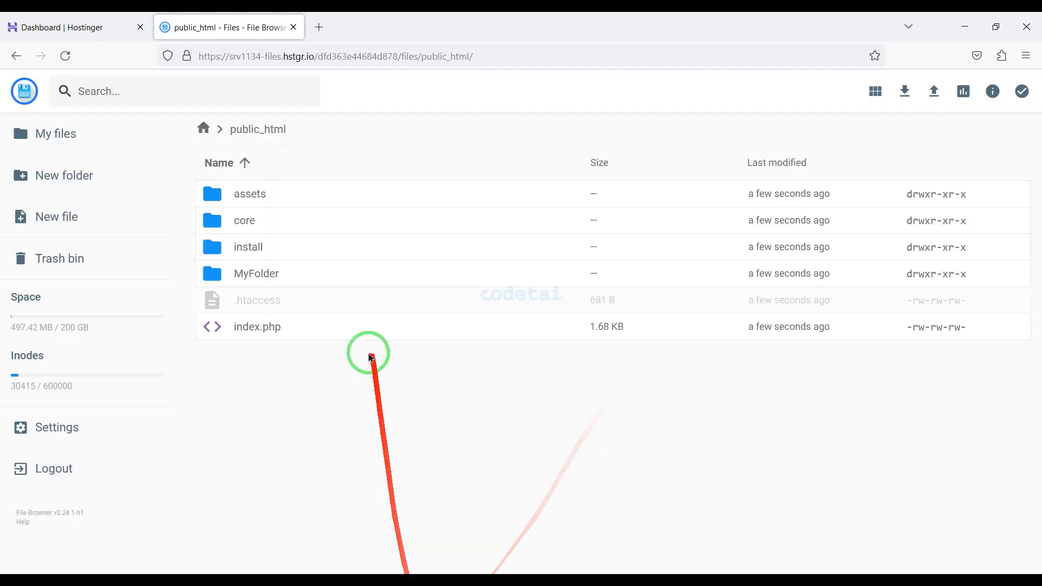
Delete the leftover MyFolder from public_html.
left_click(323, 281)
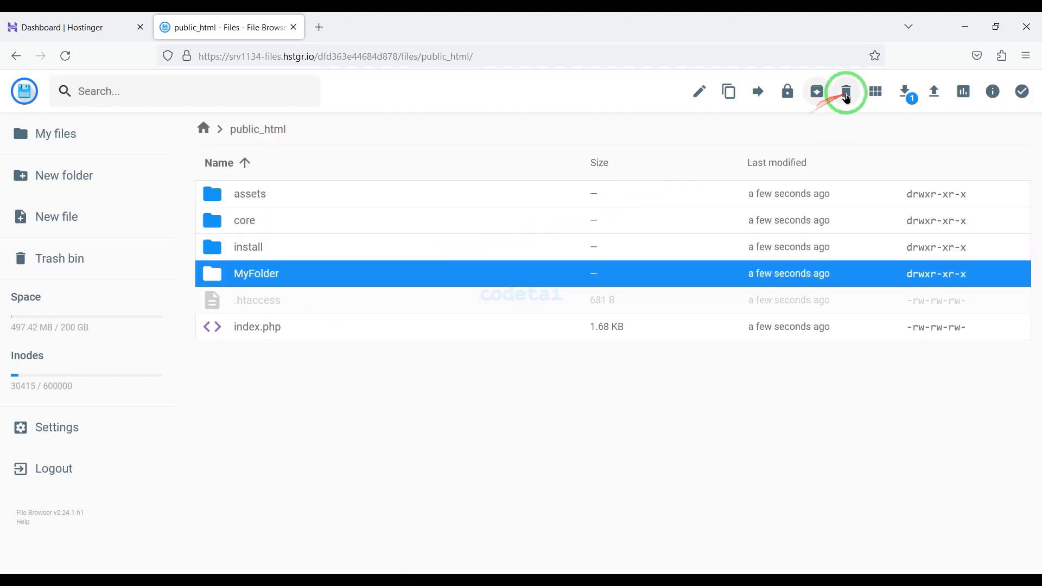
left_click(845, 92)
left_click(593, 355)
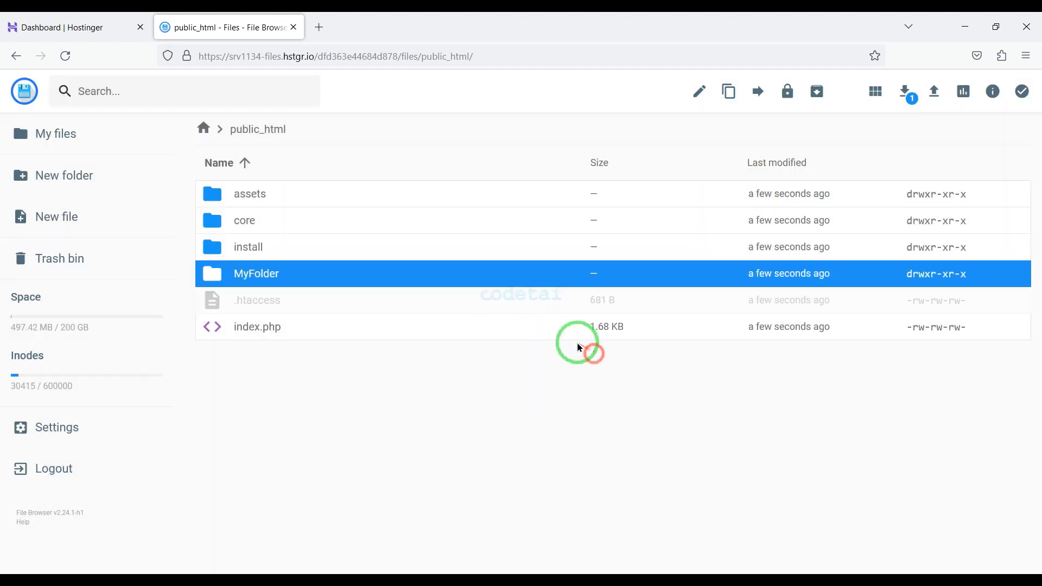
Load codetai.net in a new browser tab to reach the installer.
left_click(318, 28)
left_click(331, 57)
type("cod")
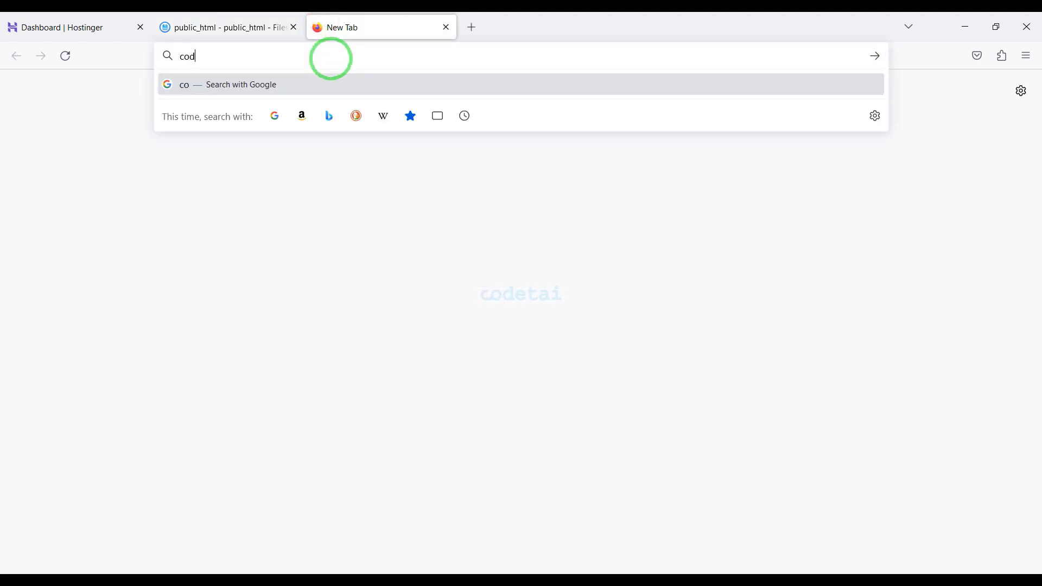
type("etai.net")
key("Return")
Accept the license terms and review the five folders flagged as needing 0775 permissions.
scroll(537, 234, "down", 5)
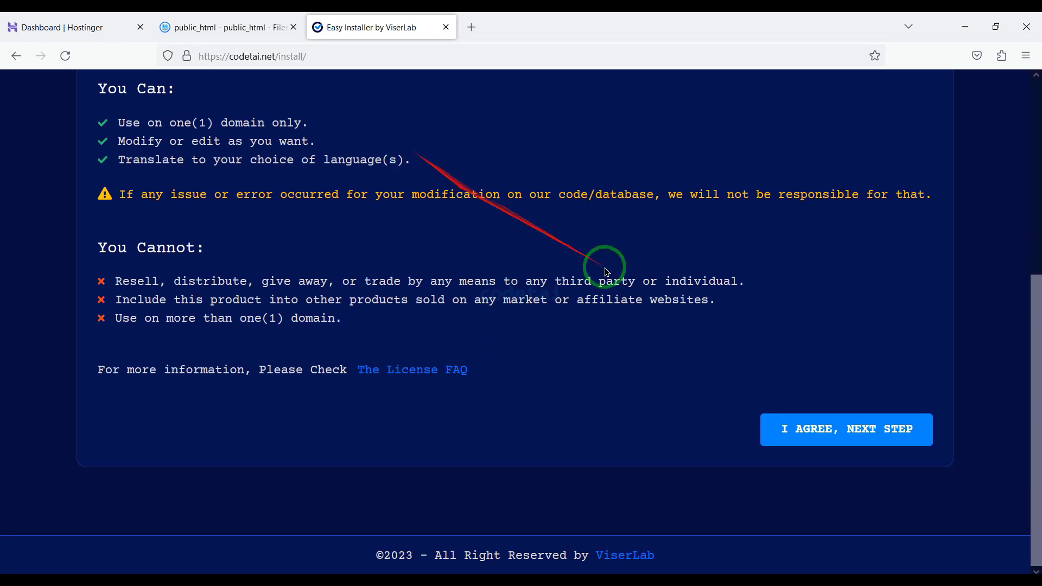
left_click(841, 433)
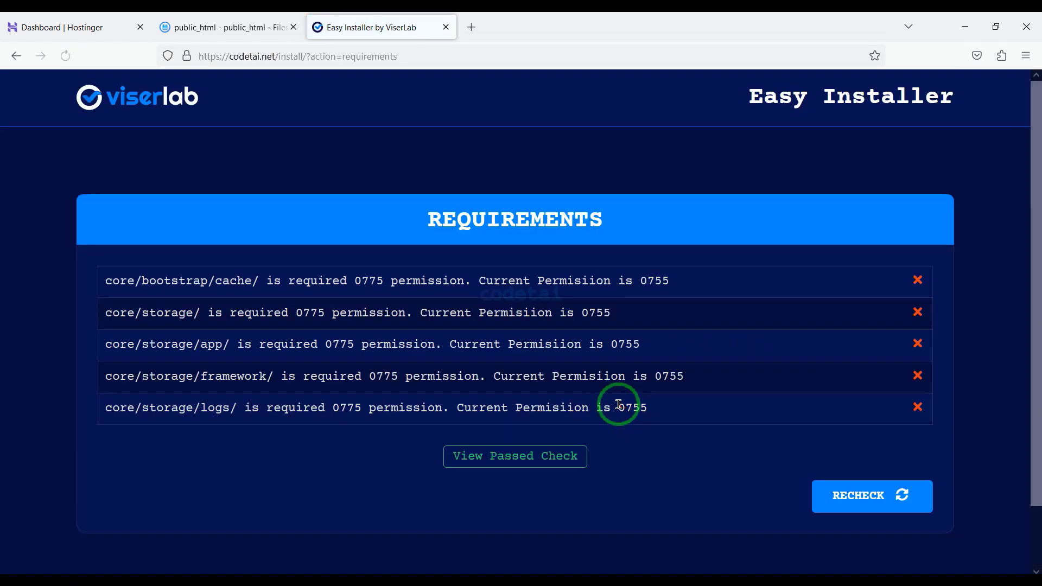
scroll(586, 383, "down", 2)
left_click_drag(89, 186, 945, 365)
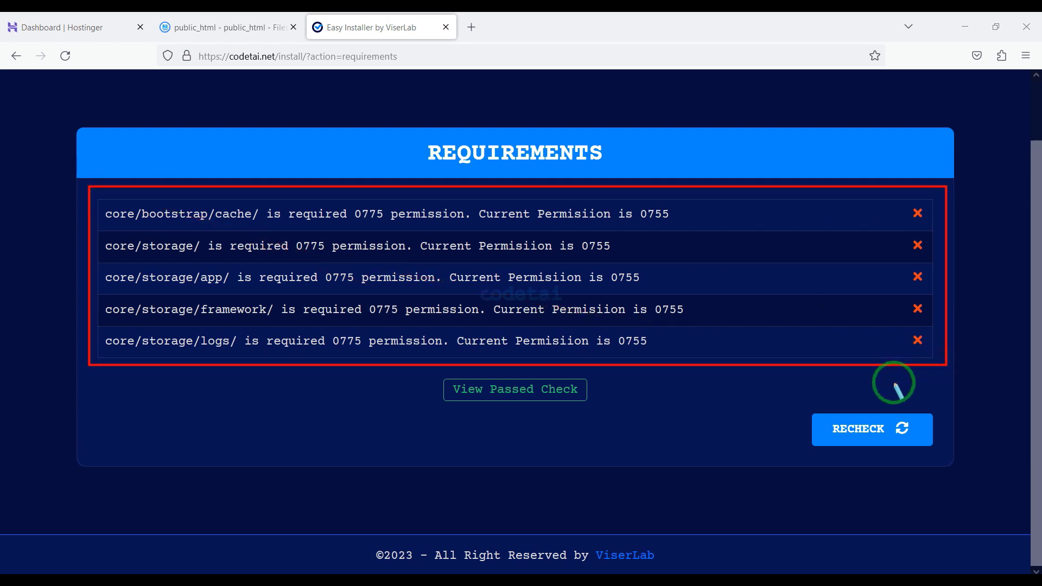
left_click(223, 28)
Give the cache and storage folders group and others write permission.
double_click(281, 217)
double_click(309, 216)
right_click(304, 194)
left_click(367, 320)
left_click(518, 270)
left_click(519, 293)
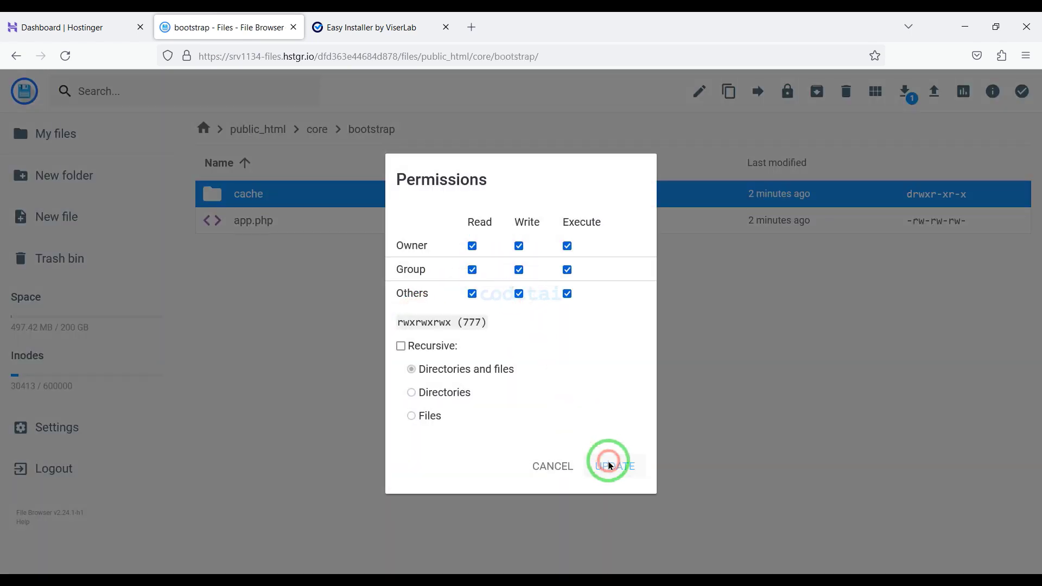
left_click(608, 461)
left_click(324, 130)
left_click(282, 377)
right_click(333, 378)
left_click(396, 505)
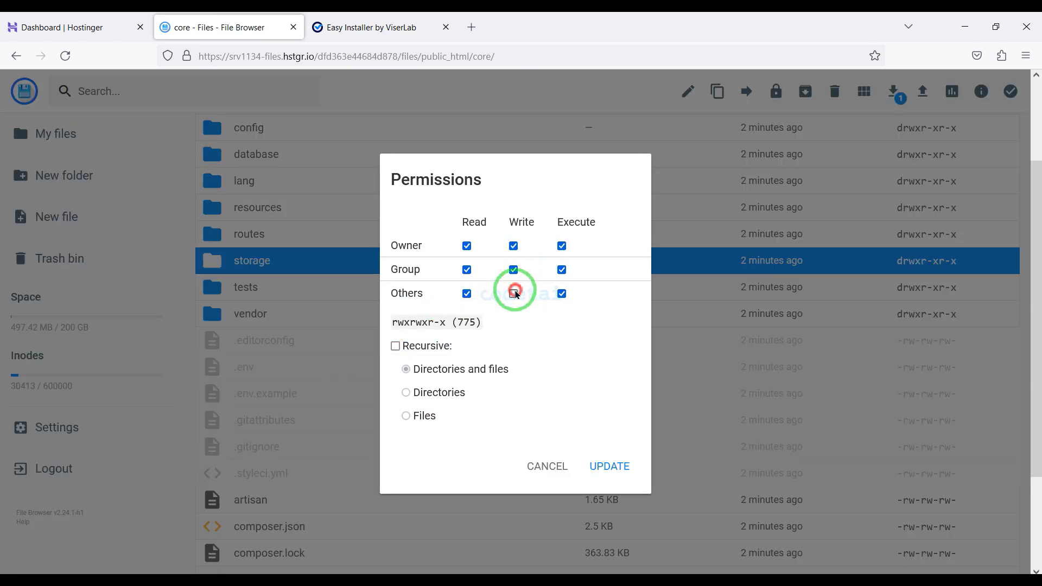
left_click(609, 466)
Make the app and framework folders writable by group and others.
double_click(298, 262)
right_click(304, 195)
left_click(320, 328)
left_click(519, 270)
left_click(519, 294)
left_click(609, 466)
left_click(291, 248)
right_click(293, 247)
left_click(320, 380)
left_click(519, 270)
left_click(519, 293)
left_click(610, 466)
left_click(274, 272)
Make the logs folder group- and others-writable, then recheck the installer's requirements.
right_click(277, 274)
left_click(321, 406)
left_click(519, 270)
left_click(518, 293)
left_click(609, 466)
left_click(434, 21)
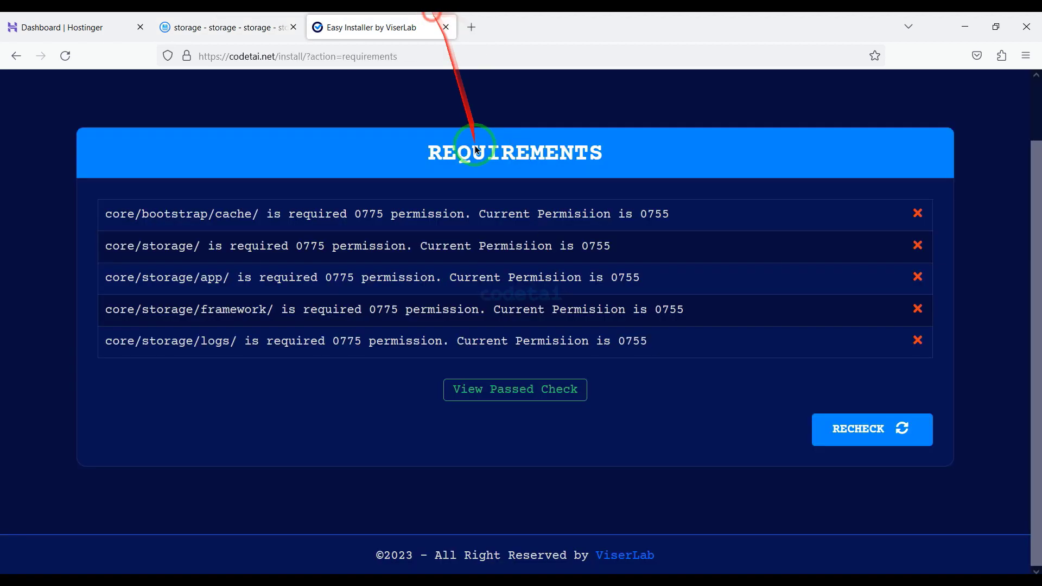
left_click(819, 431)
Advance to the installer's Information form, review Database Details, then return to Hostinger's dashboard.
left_click(835, 422)
scroll(521, 421, "down", 5)
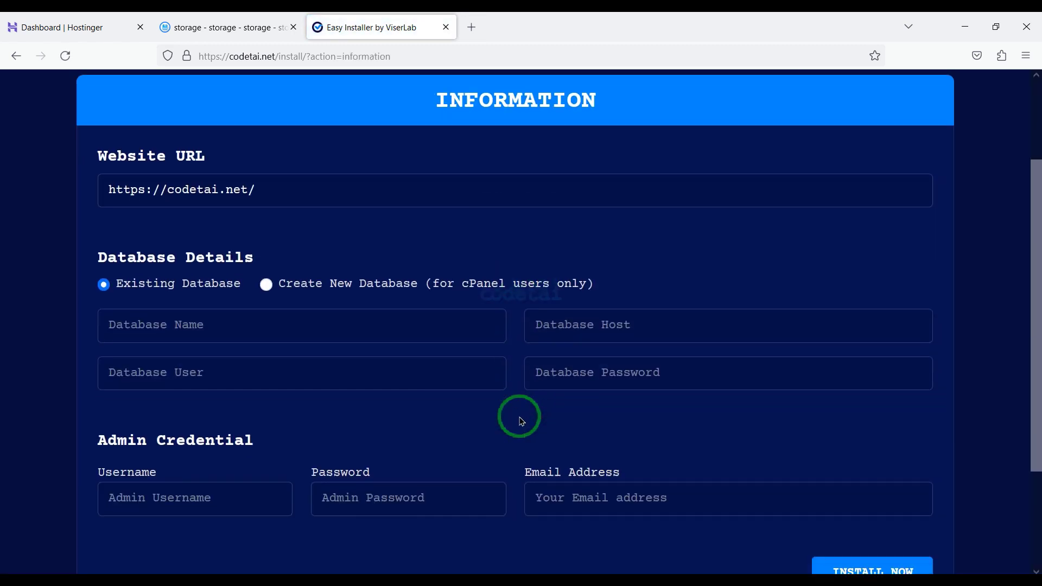
mouse_move(81, 98)
left_mouse_down()
mouse_move(403, 218)
mouse_move(933, 361)
mouse_move(944, 388)
left_mouse_up()
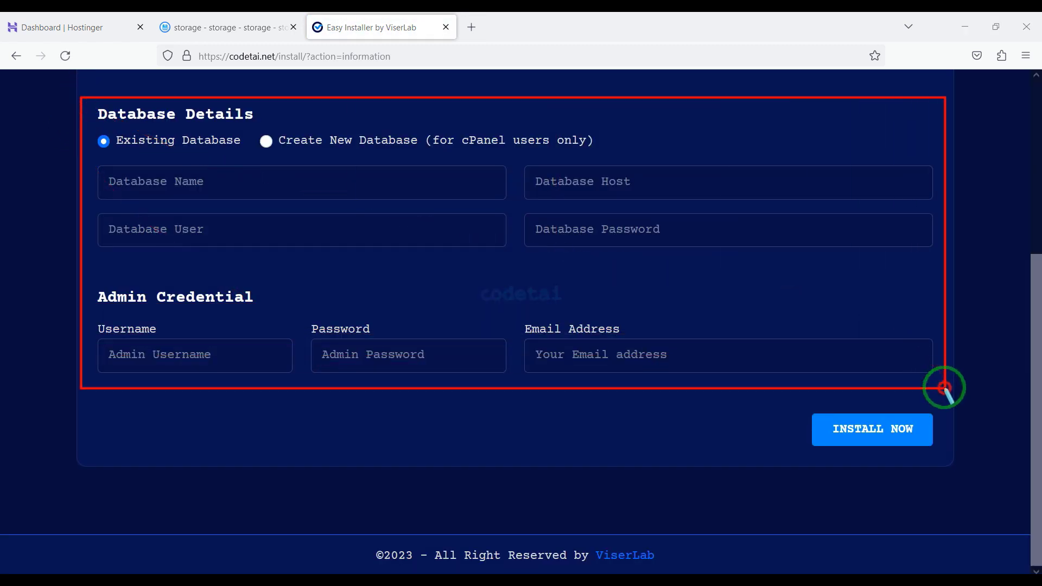
left_click(418, 497)
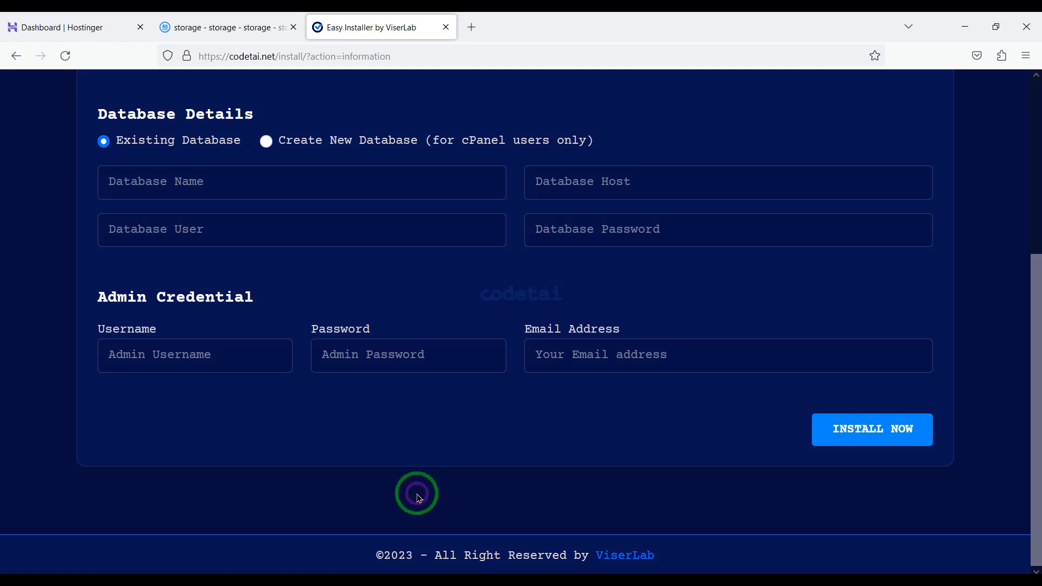
left_click(53, 27)
scroll(465, 302, "down", 2)
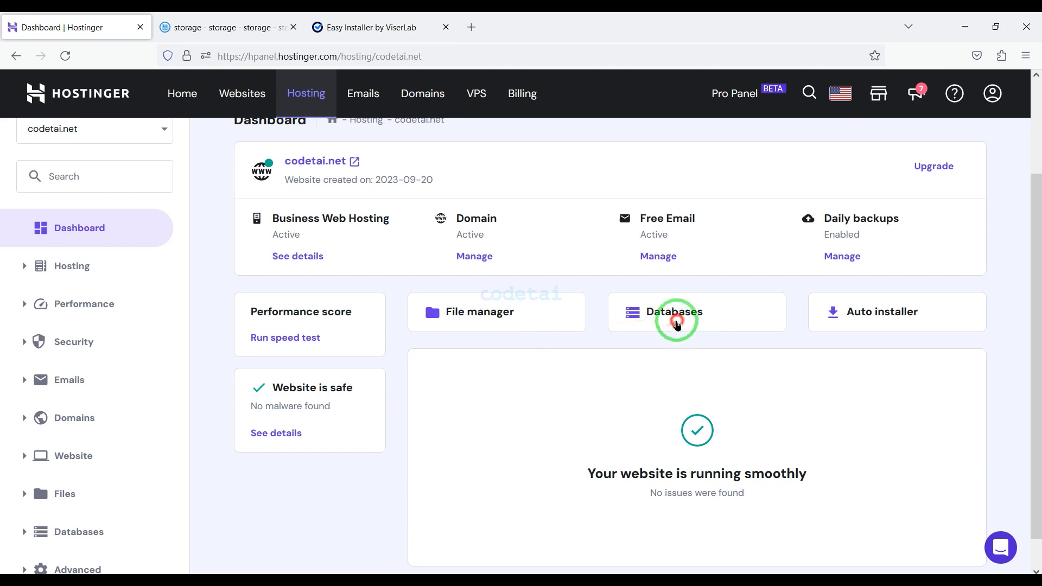
Generate a MySQL password in Hostinger and paste it into the installer's Database Password.
left_click(676, 324)
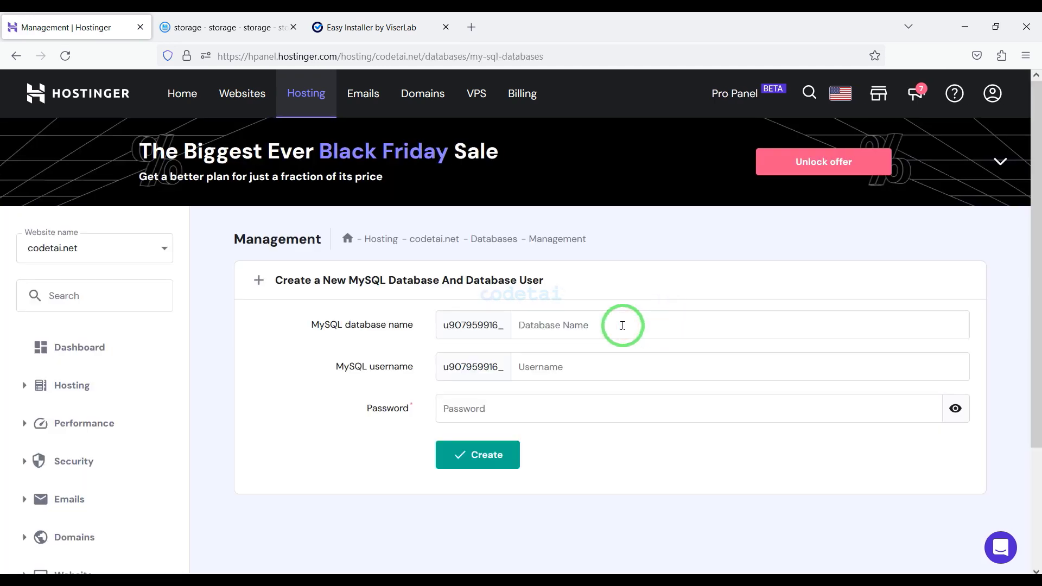
left_click(593, 396)
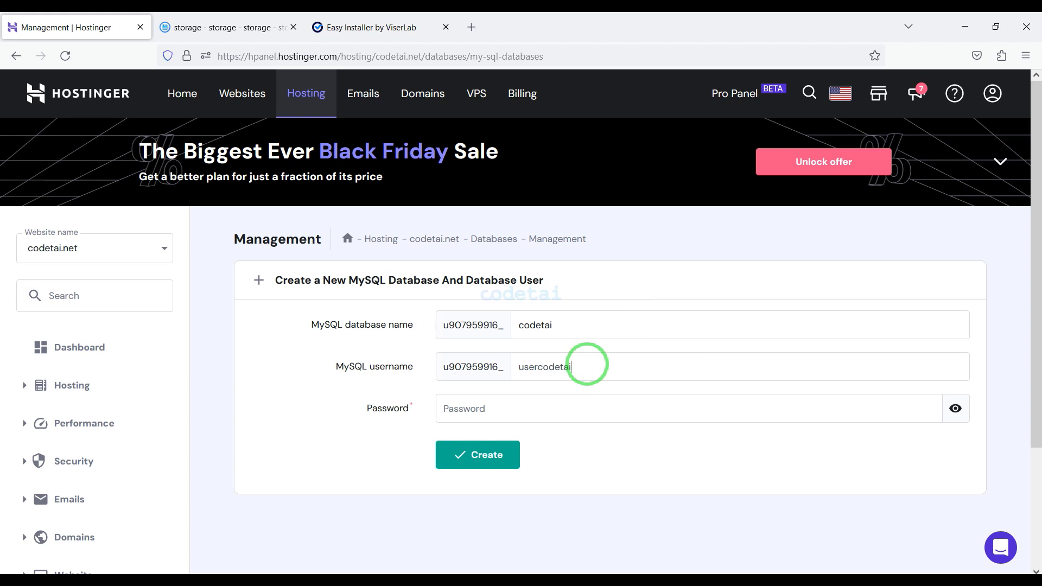
left_click(926, 409)
right_click(456, 408)
left_click(484, 261)
left_click(371, 27)
left_click(533, 233)
right_click(574, 239)
left_click(608, 338)
Create the codetai database with user usercodetai and copy its full database name.
left_click(76, 27)
left_click(477, 449)
scroll(380, 448, "down", 1)
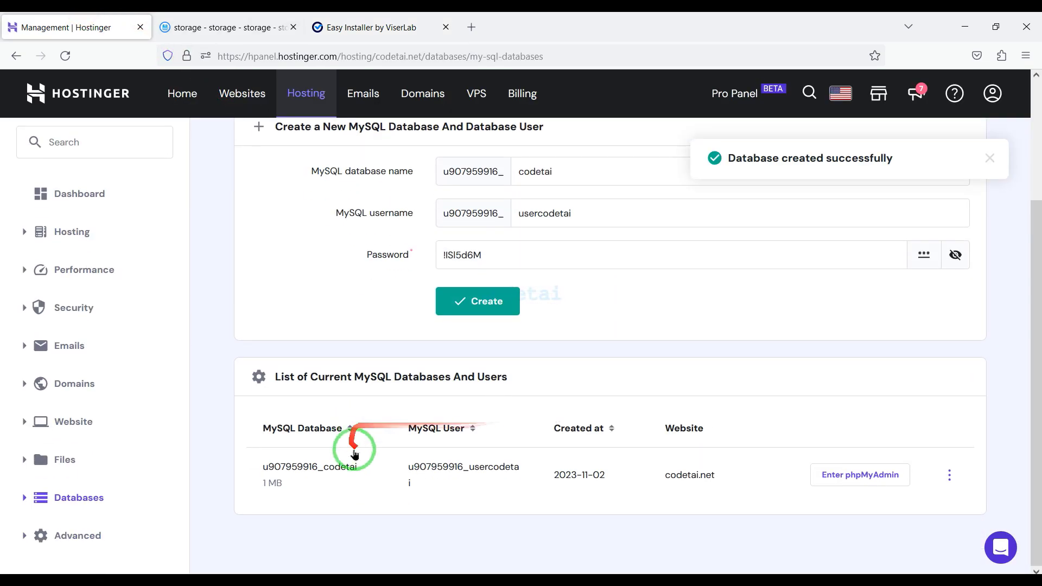
left_click_drag(273, 462, 262, 466)
right_click(304, 465)
left_click(326, 293)
left_click(380, 27)
Fill in the Hostinger database name and user, with localhost as the Database Host.
left_click(216, 181)
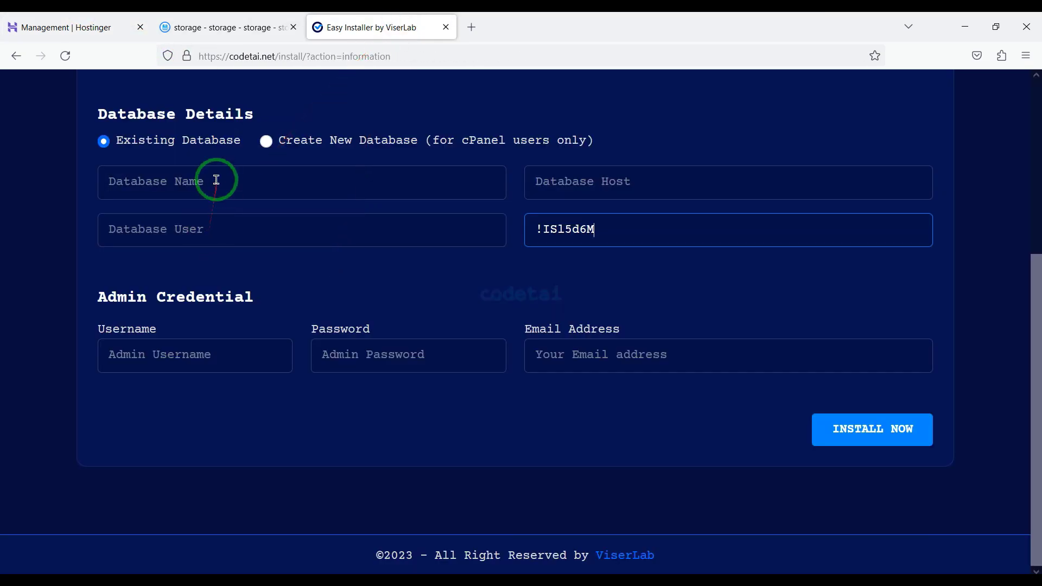
right_click(216, 181)
left_click(249, 275)
left_click(76, 27)
left_click_drag(411, 483, 400, 468)
right_click(421, 467)
left_click(440, 292)
left_click(380, 27)
right_click(342, 238)
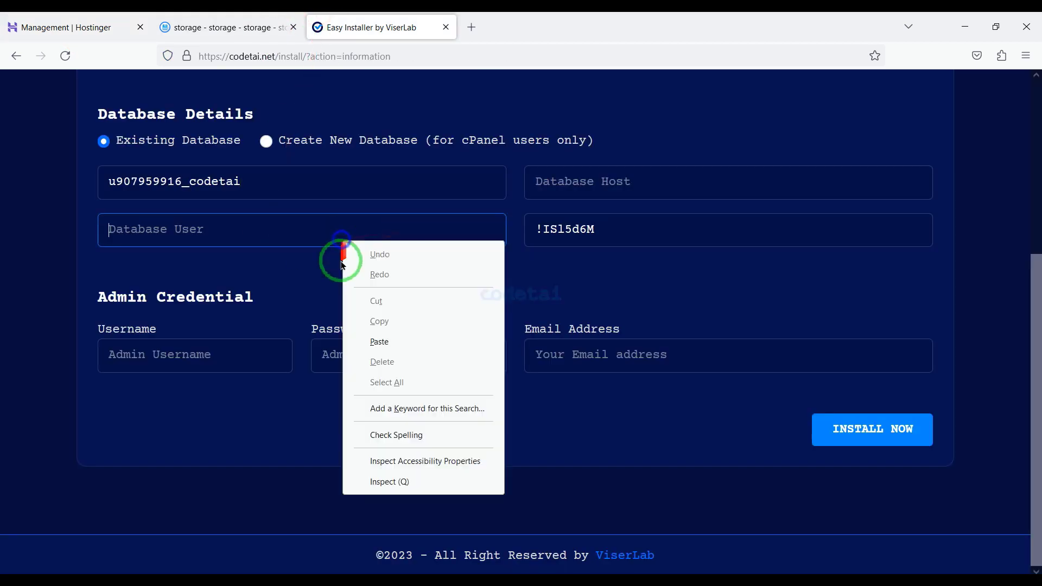
left_click(379, 342)
left_click(627, 179)
type("local")
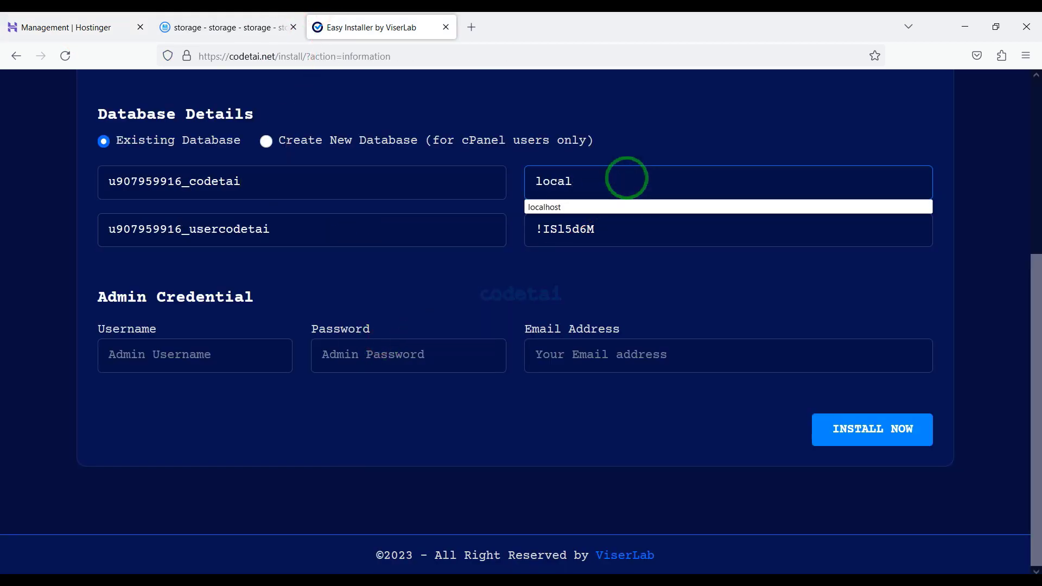
type("host")
left_click(594, 207)
Enter admin username codet, the admin password and email, then run the installation.
left_click(195, 367)
type("codetai")
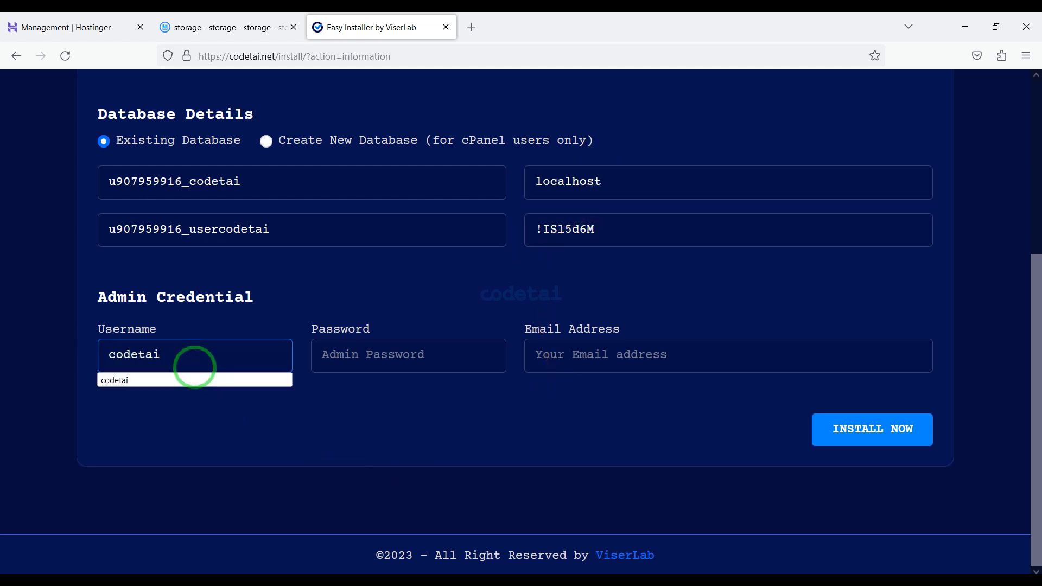
left_click(341, 360)
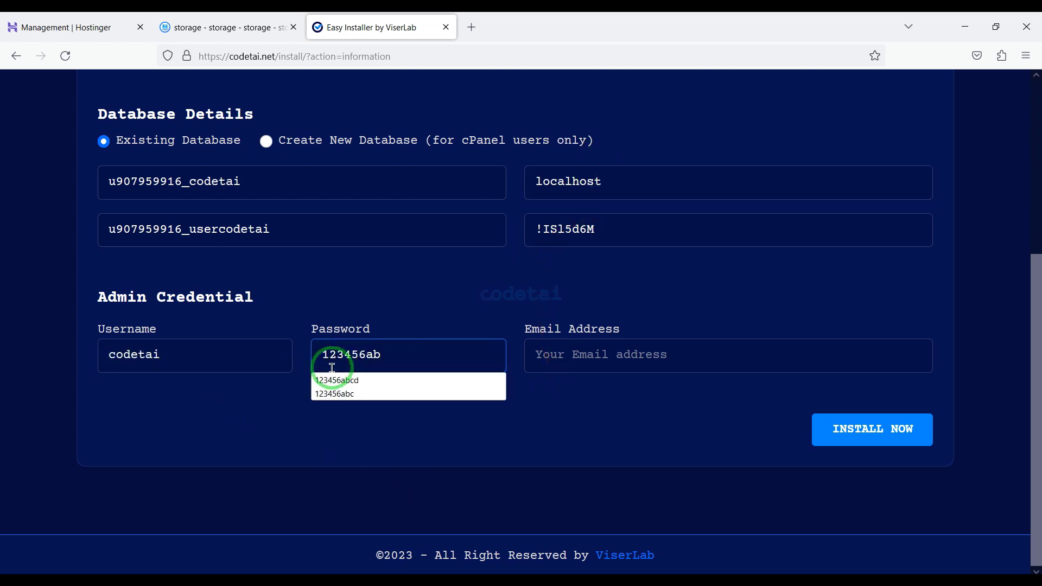
left_click(553, 354)
type("t")
left_click(558, 381)
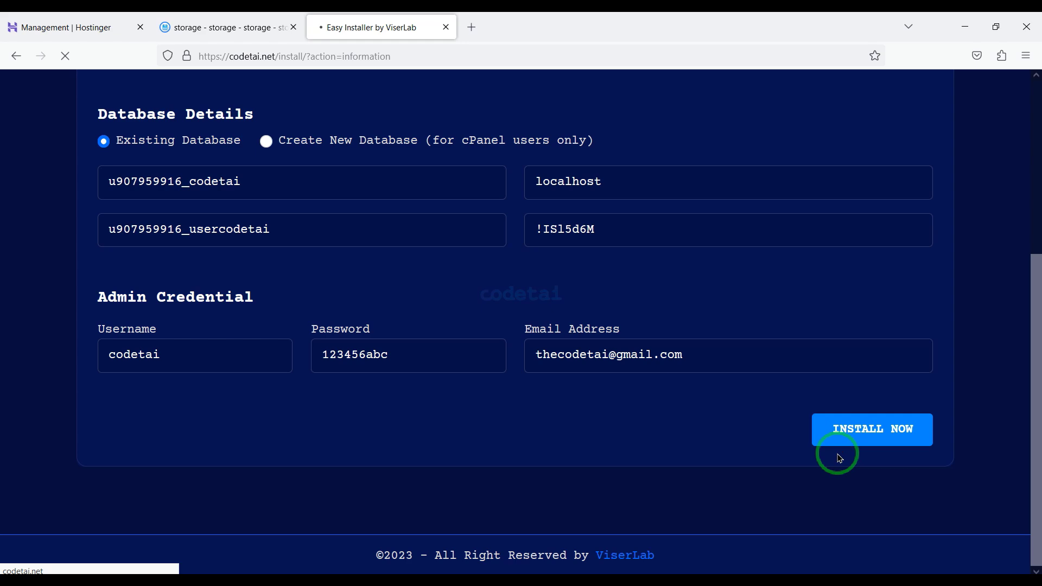
scroll(837, 453, "down", 2)
left_click(567, 428)
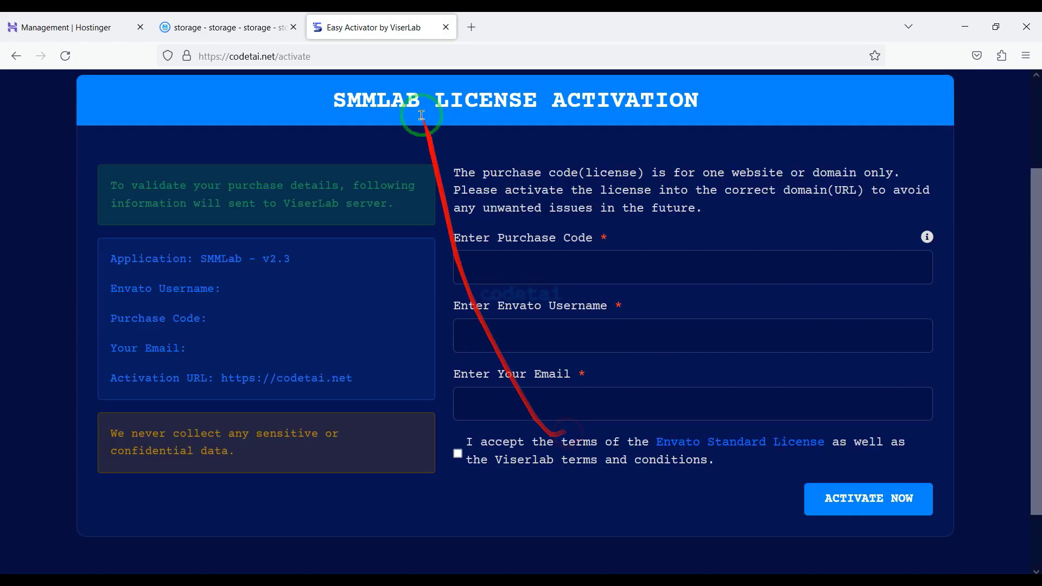
Delete the public_html/install folder in the File Manager.
key("ctrl+shift+Tab")
left_click(275, 129)
left_click(291, 245)
left_click(846, 91)
left_click(614, 351)
left_click(375, 27)
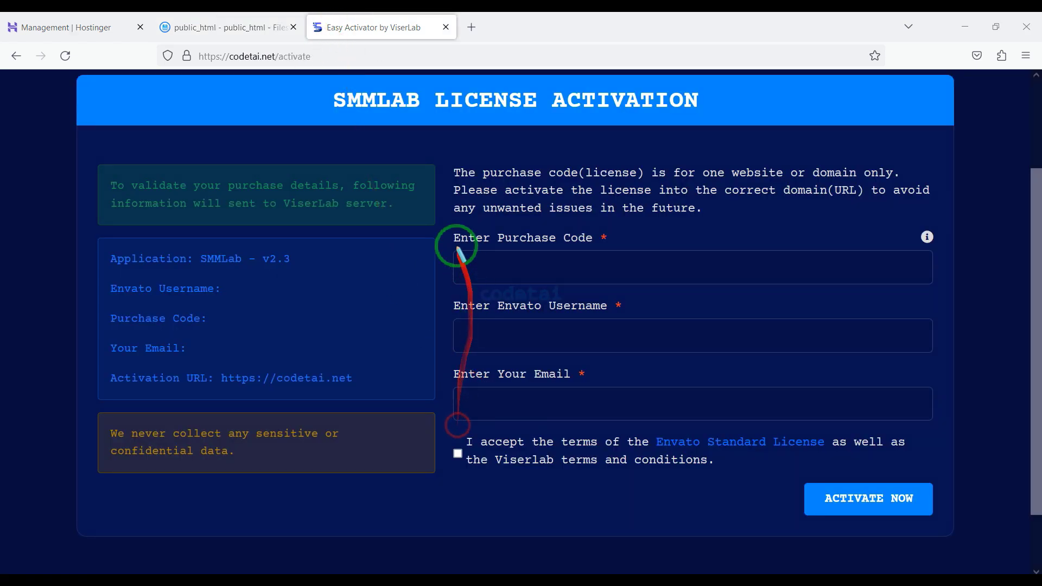
Activate the license with the purchase code from the license file, username codet and email.
mouse_move(594, 296)
left_mouse_down()
mouse_move(935, 425)
mouse_move(941, 467)
left_mouse_up()
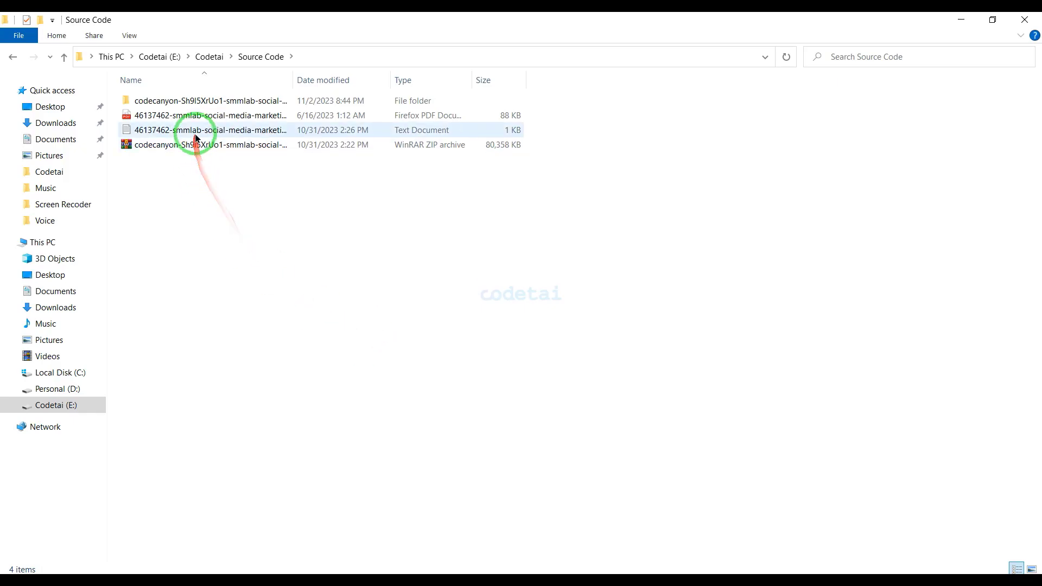
double_click(188, 132)
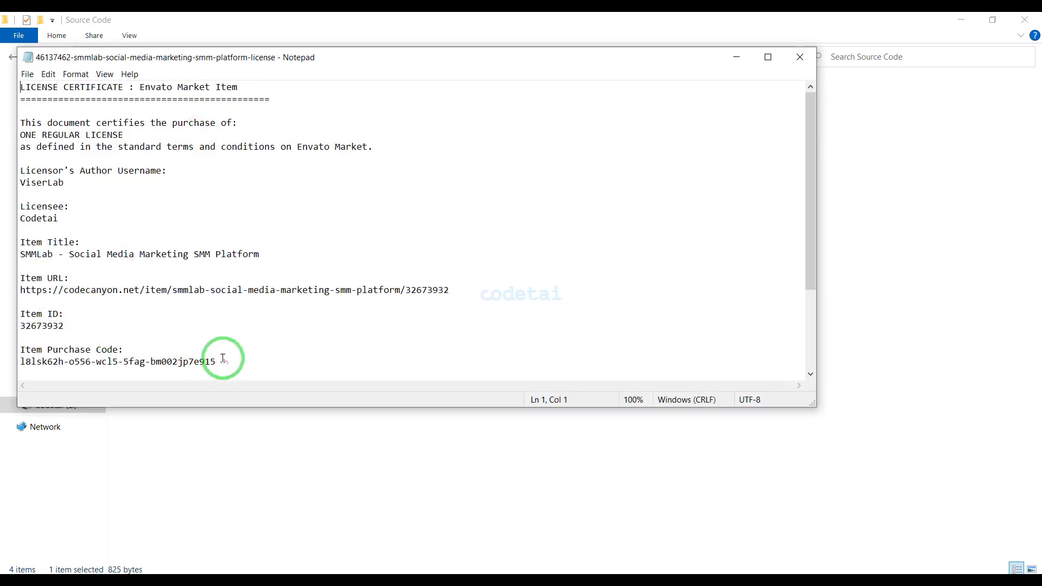
left_click_drag(225, 361, 23, 362)
right_click(28, 364)
left_click(79, 402)
left_click(339, 566)
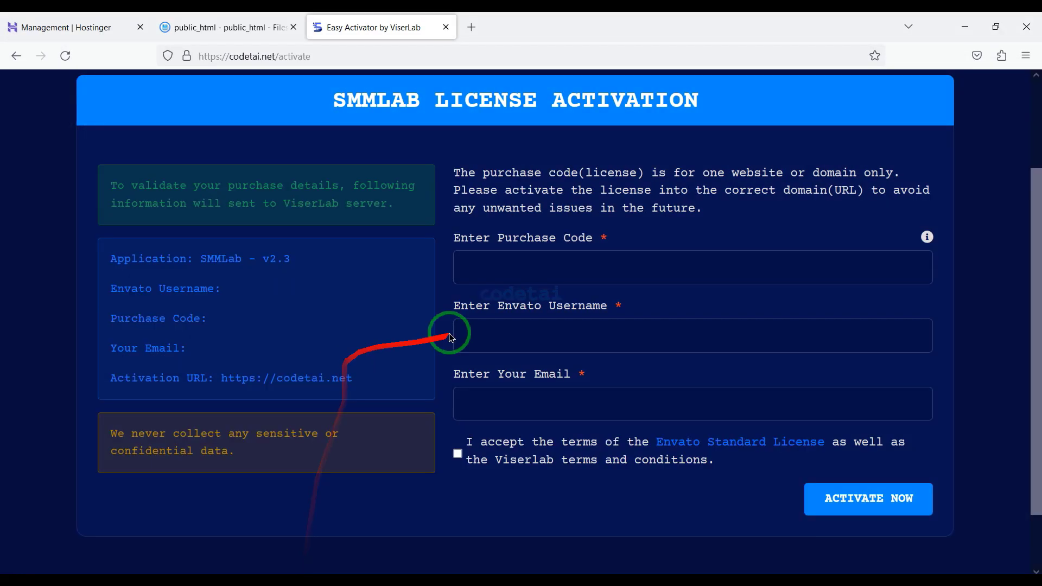
key("ctrl+v")
left_click(550, 324)
type("codet")
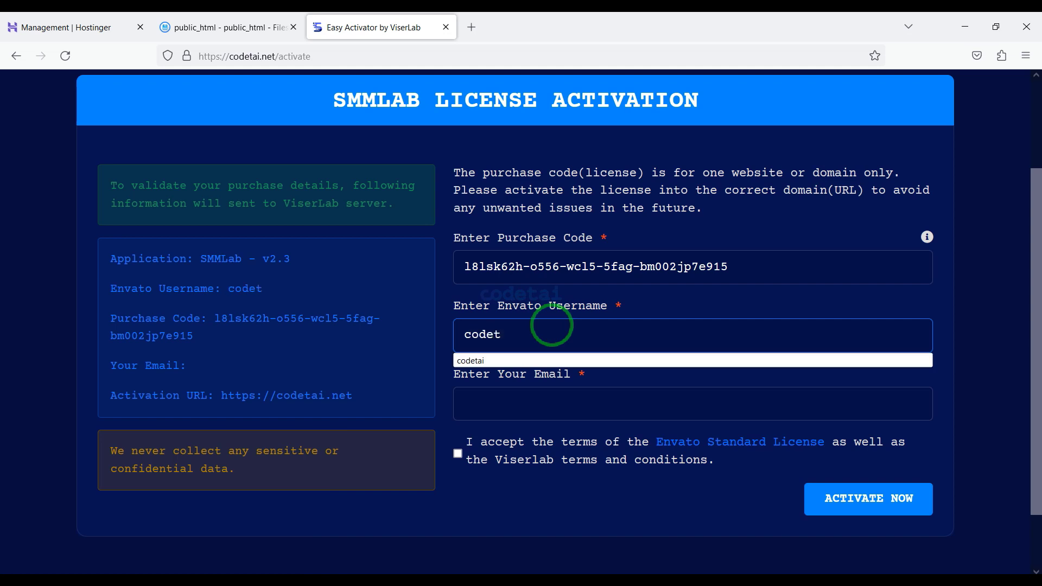
left_click(523, 415)
type("t")
left_click(540, 429)
left_click(458, 453)
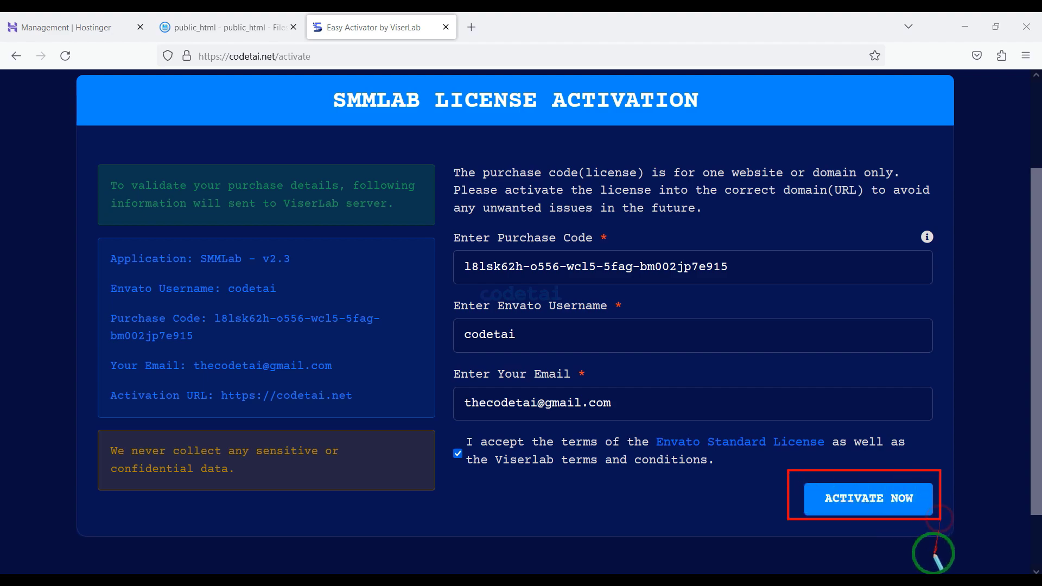
left_click(891, 507)
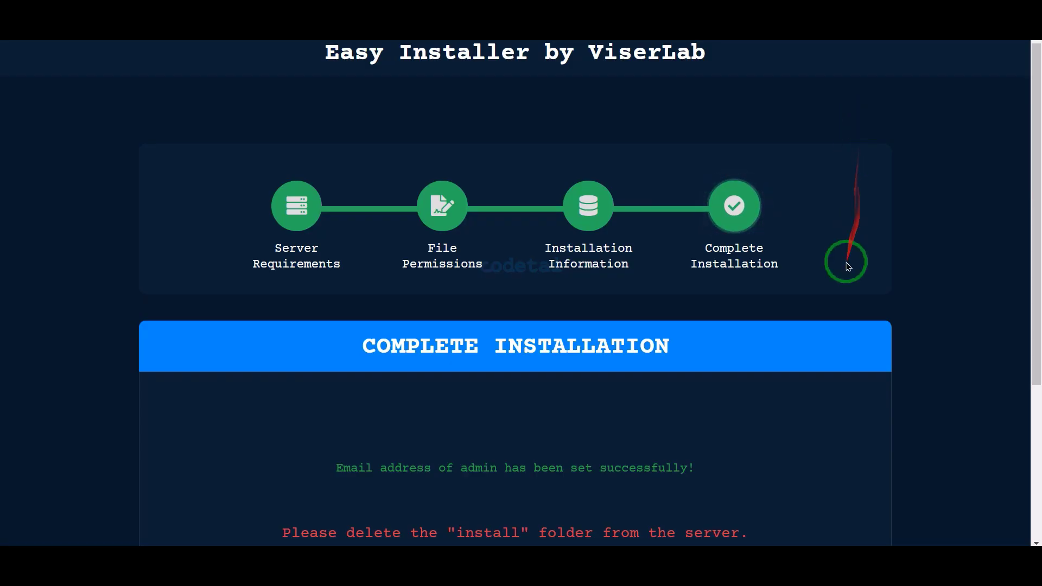
Go to codetai.net/admin and log in as codetai with the admin password.
scroll(848, 267, "down", 5)
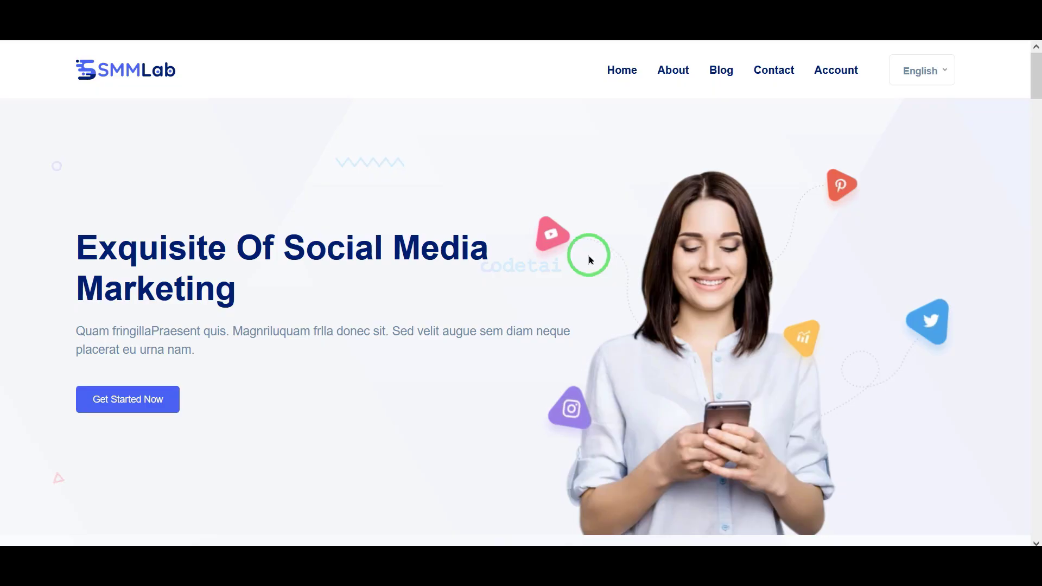
scroll(590, 255, "down", 20)
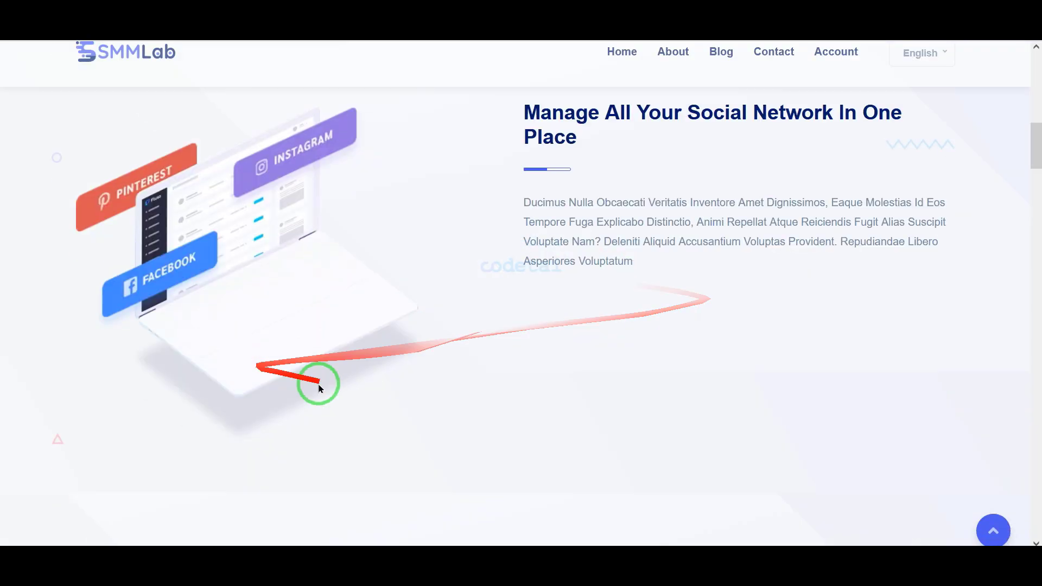
scroll(594, 372, "down", 10)
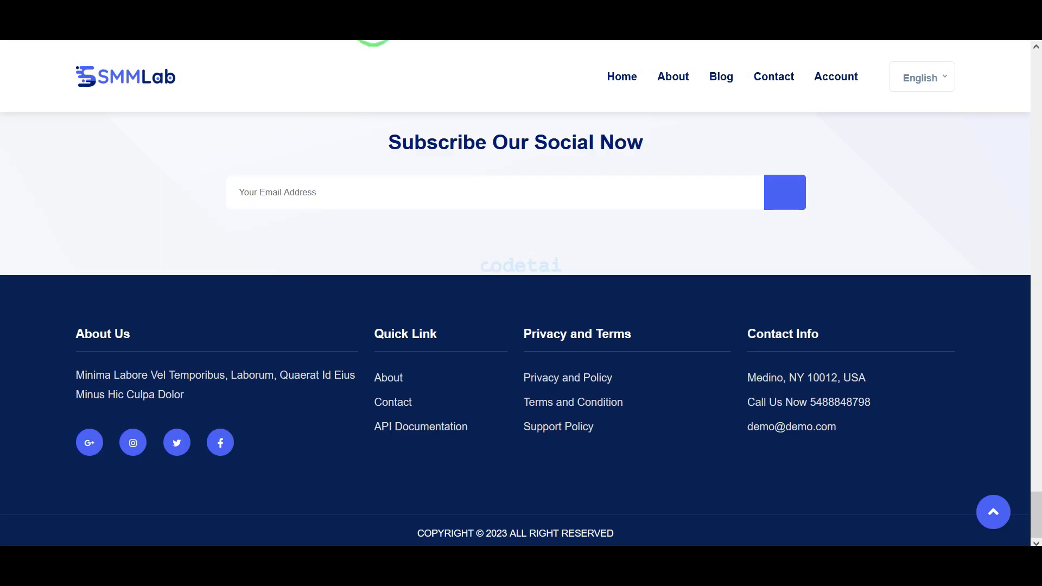
type("codetai.net/admin")
key("Return")
left_click(464, 321)
type("codetai")
left_click(440, 382)
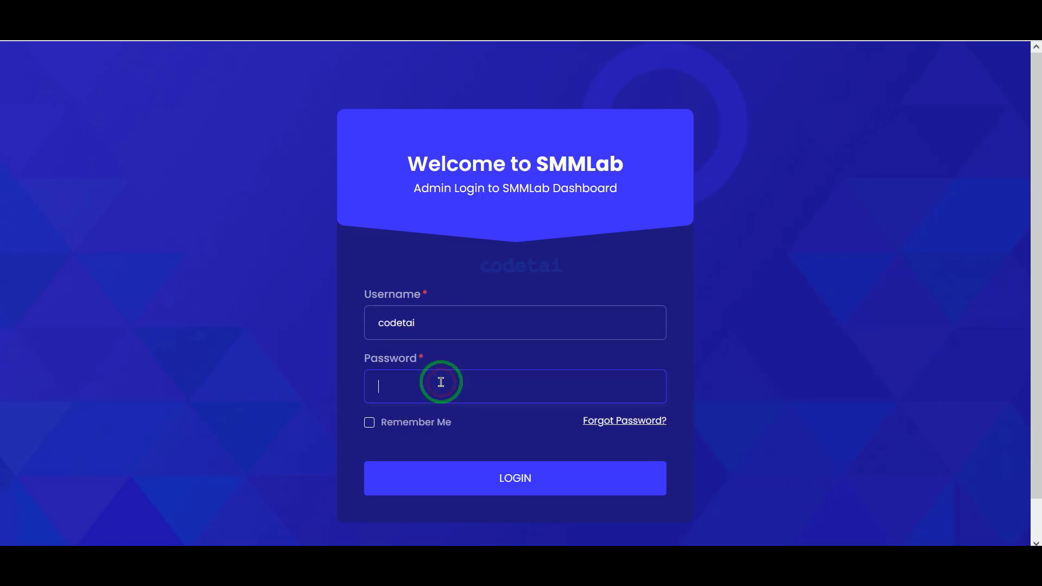
left_click(529, 478)
mouse_move(252, 350)
left_mouse_down()
mouse_move(715, 378)
mouse_move(789, 402)
left_mouse_up()
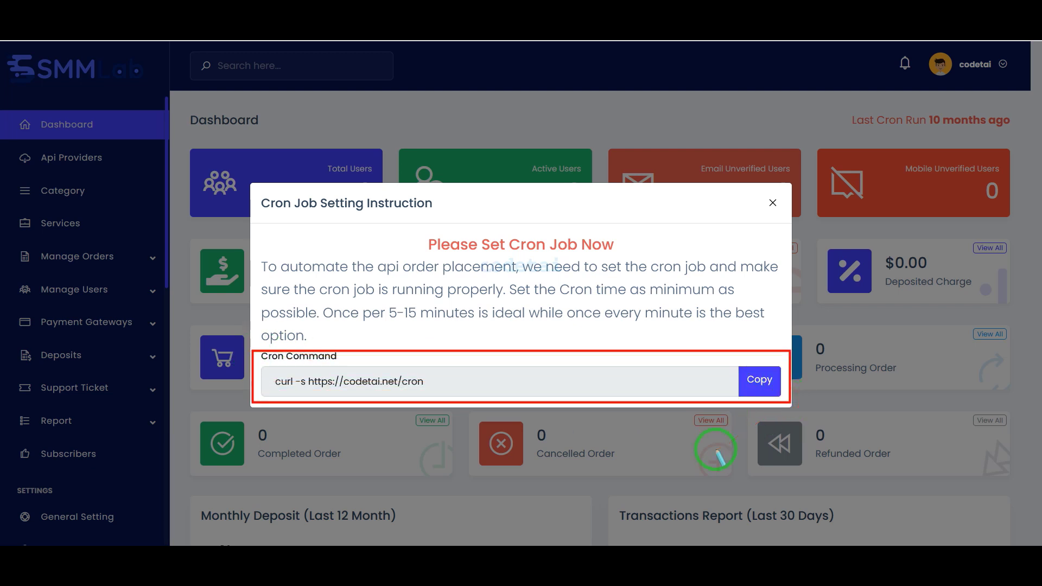
Copy the cron command and go to Hostinger's Advanced > Cron Jobs page.
mouse_move(436, 240)
left_mouse_down()
mouse_move(402, 51)
mouse_move(468, 263)
left_mouse_up()
key("ctrl+Tab")
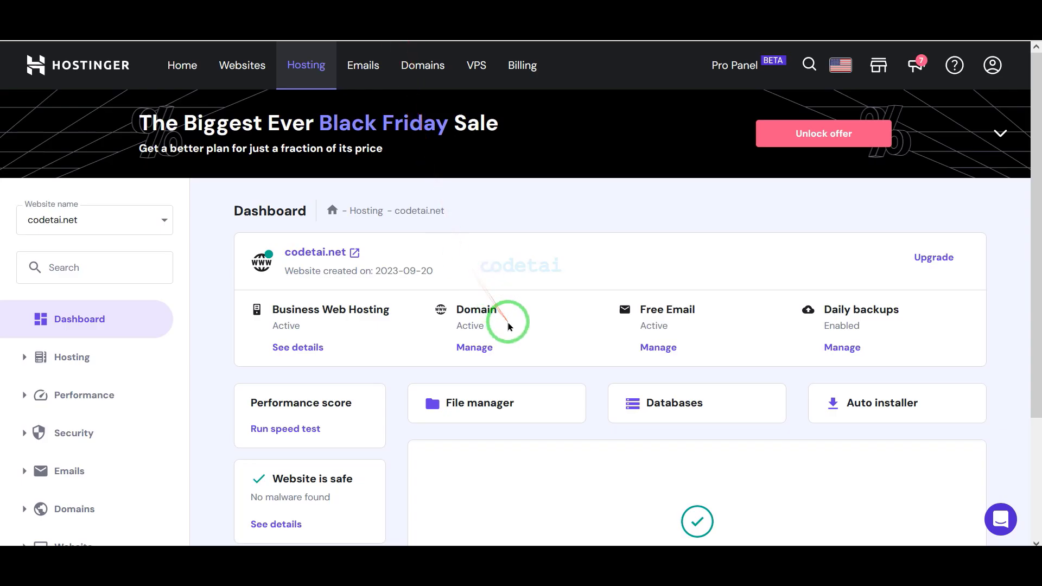
scroll(82, 499, "down", 3)
left_click(81, 501)
scroll(105, 360, "down", 4)
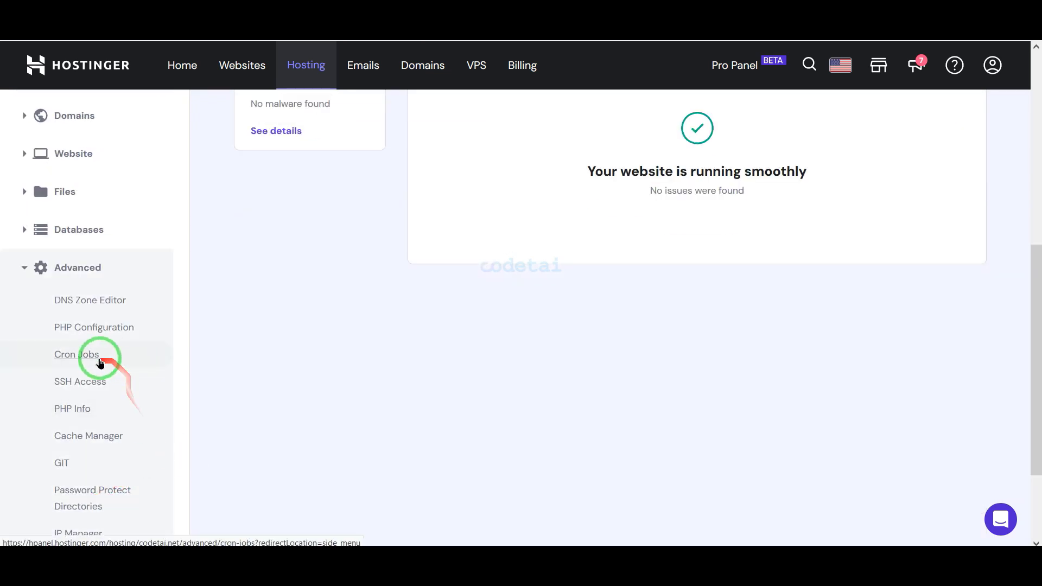
left_click(105, 358)
scroll(293, 108, "down", 1)
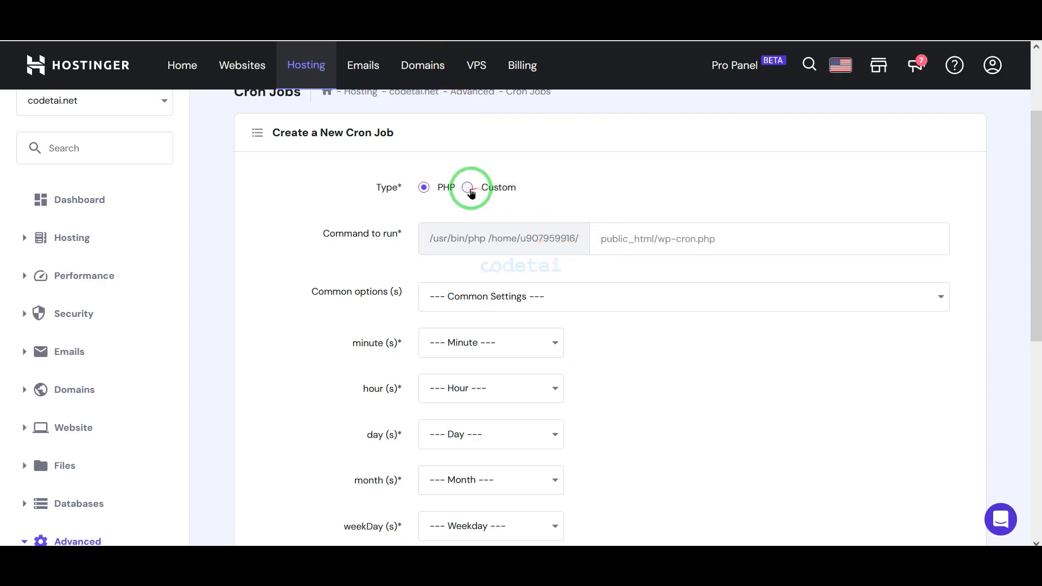
left_click(471, 193)
right_click(611, 234)
left_click(638, 326)
left_click(600, 296)
left_click(521, 353)
left_click(537, 342)
left_click(506, 455)
scroll(642, 428, "down", 6)
left_click(456, 220)
scroll(649, 400, "down", 1)
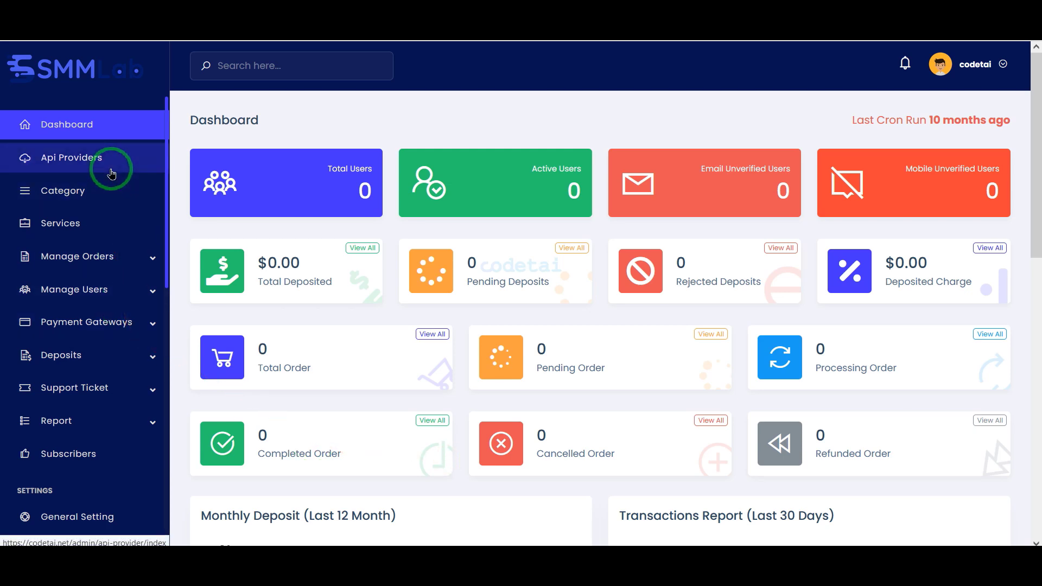
left_click(110, 172)
left_click(1002, 125)
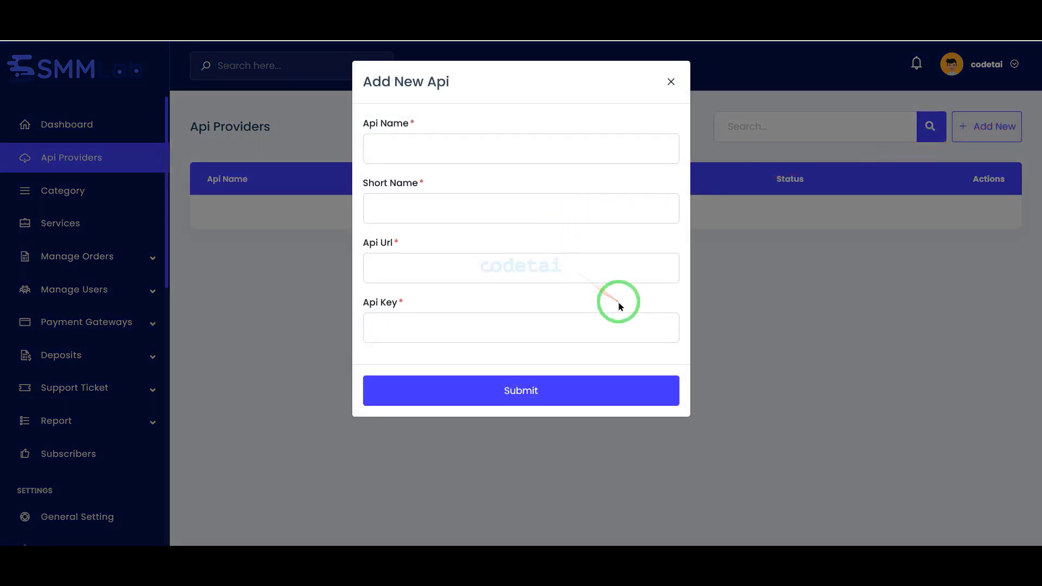
left_click_drag(378, 76, 693, 358)
left_click(426, 140)
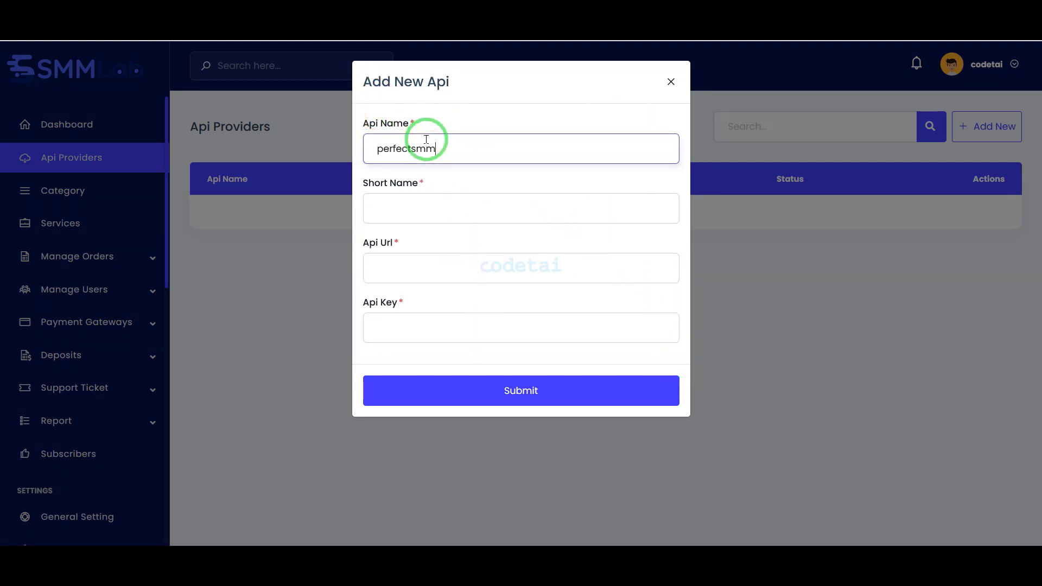
left_click(426, 199)
left_click(466, 258)
left_click(477, 334)
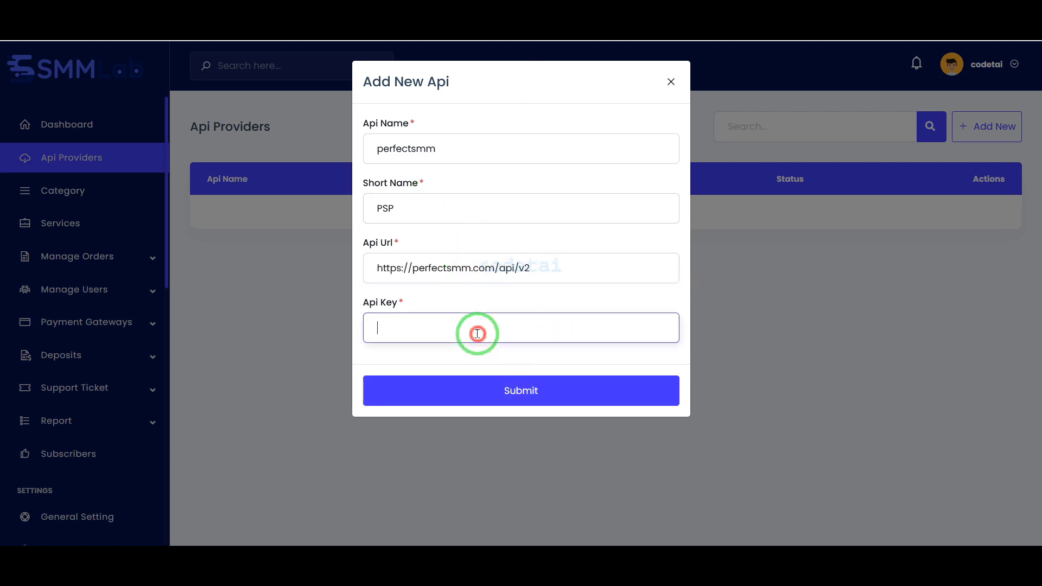
left_click(481, 389)
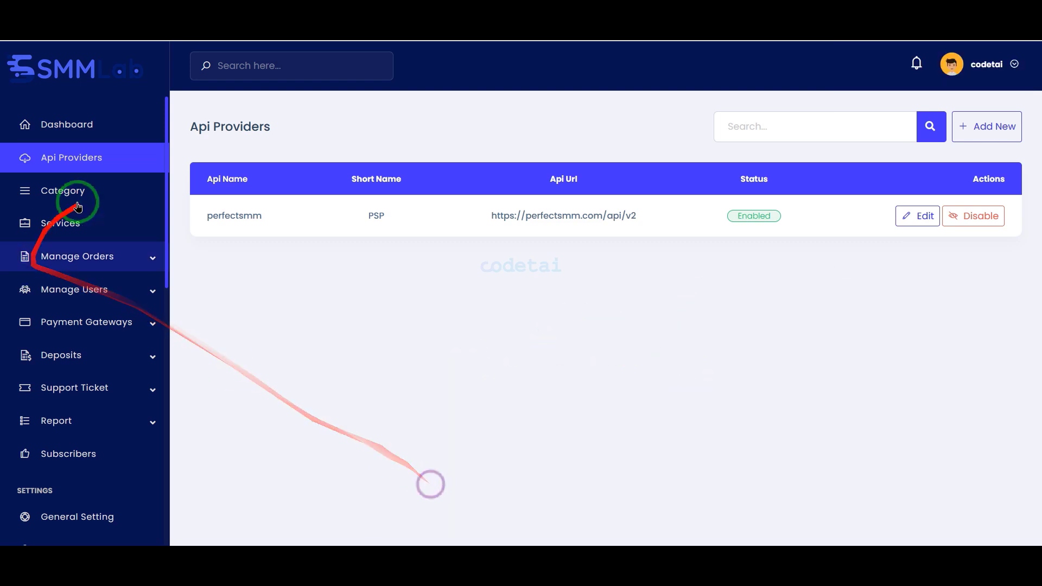
left_click(79, 207)
Add the categories Facebook Page Likes and Instagram Followers [HQ], then go to Services.
left_click(984, 125)
left_click(423, 145)
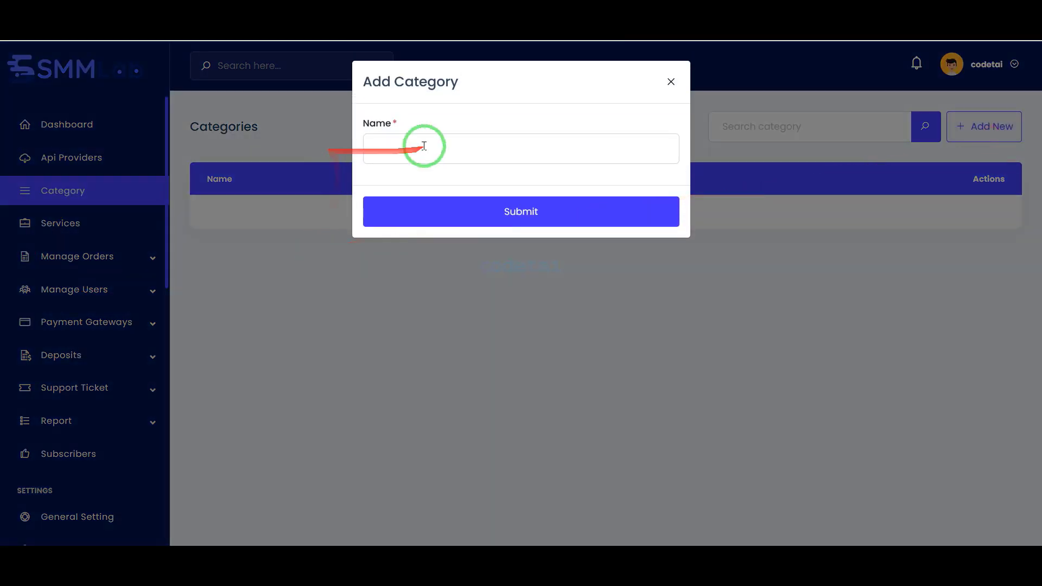
left_click(504, 212)
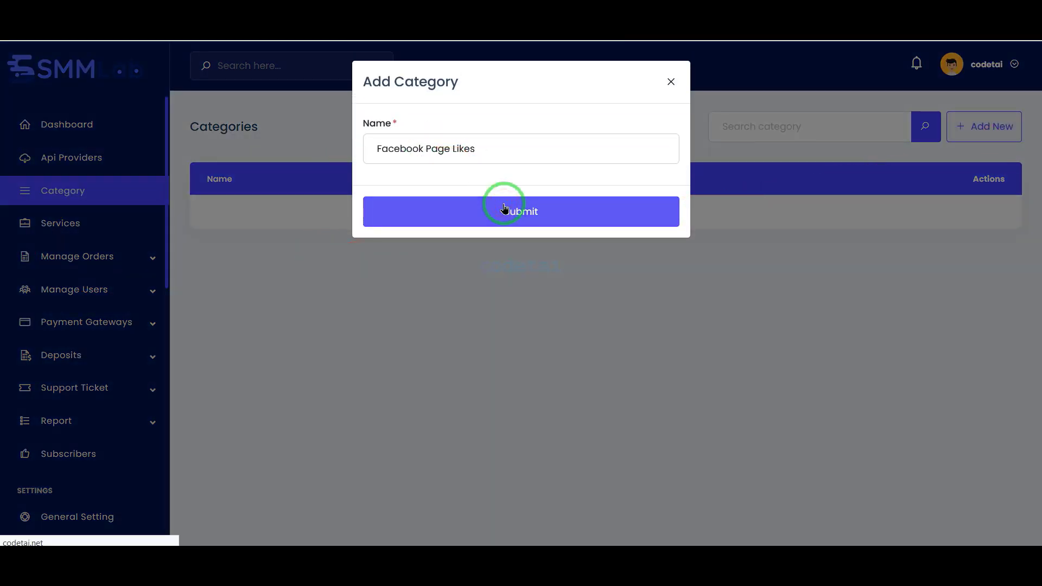
left_click(997, 138)
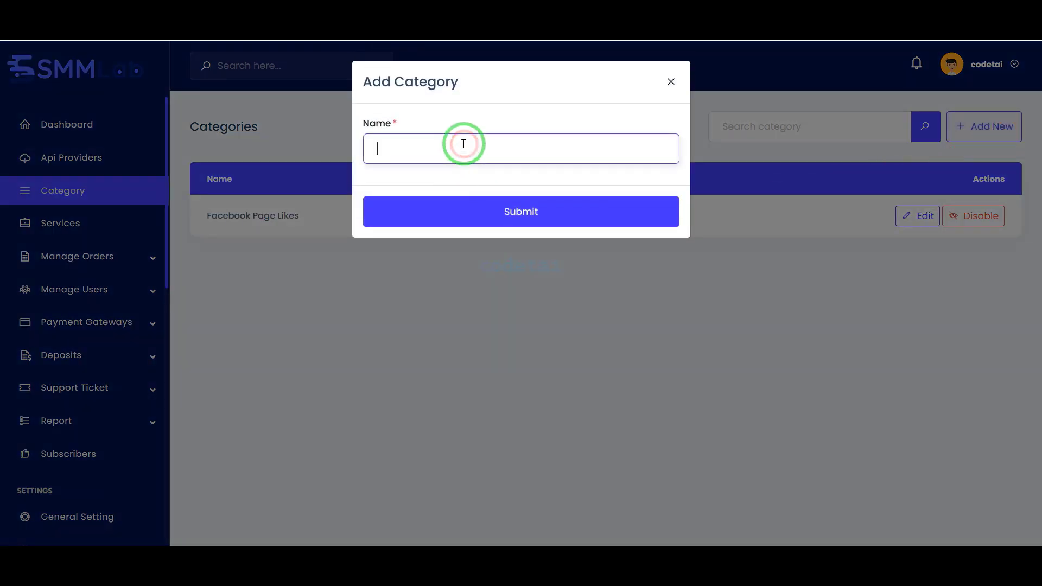
left_click(486, 213)
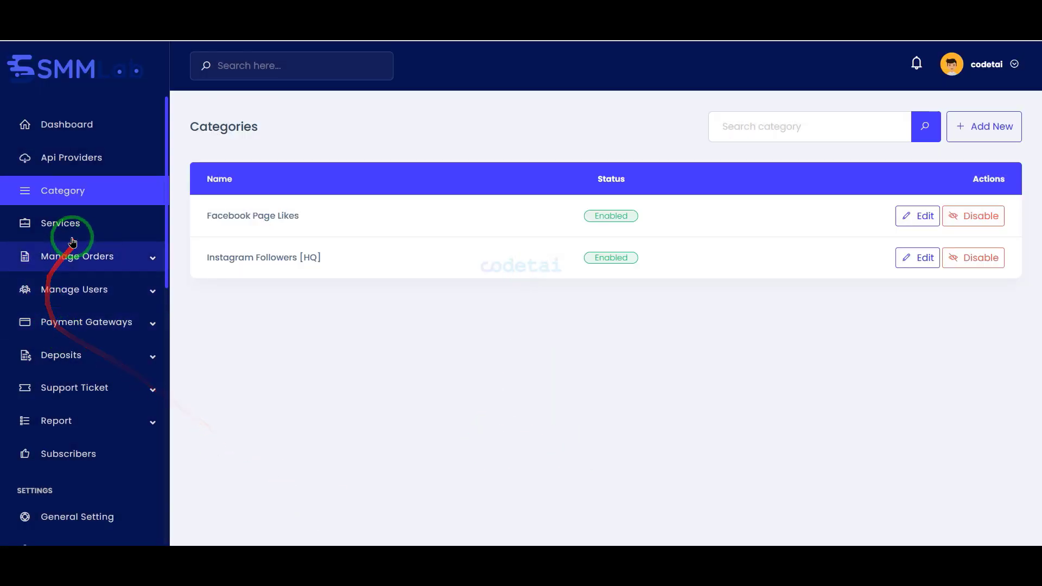
left_click(73, 238)
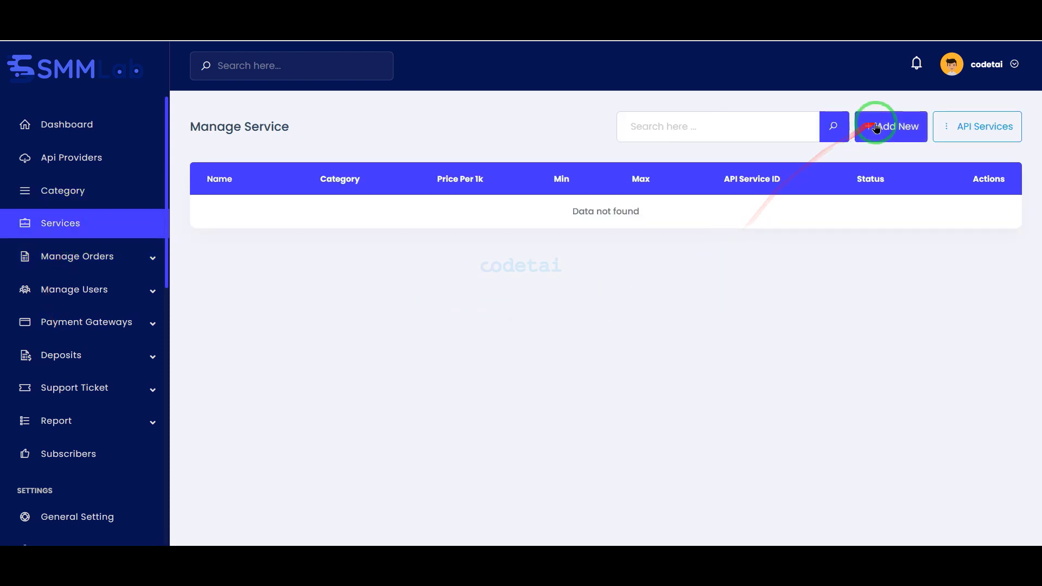
Add the Facebook Page likes (5-10k/Day) (Instant Start) service at $617.40 per 1k, min 100, max 50000.
left_click(863, 136)
left_click(348, 209)
left_click(339, 244)
left_click(628, 195)
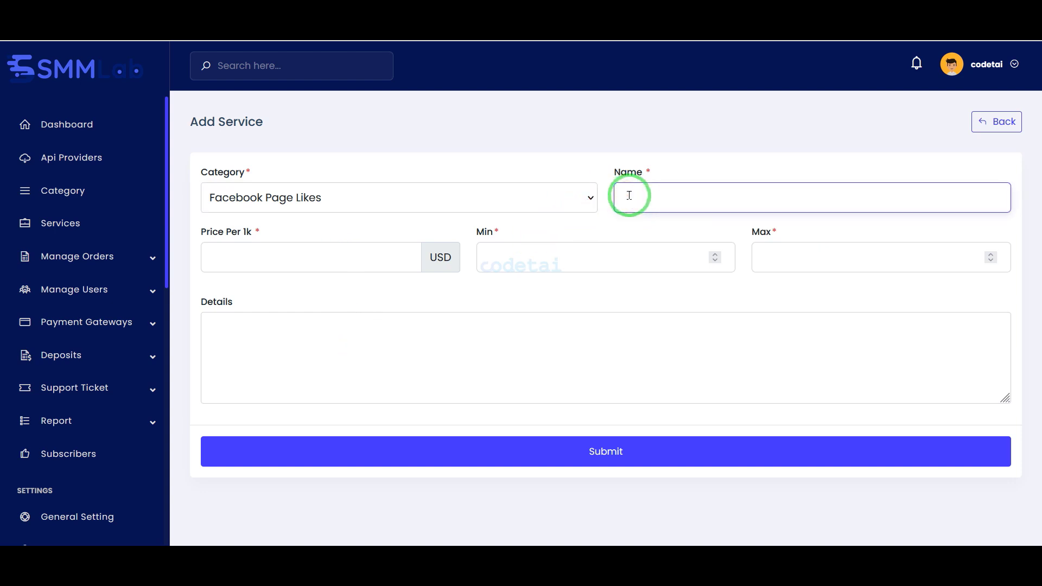
left_click(233, 269)
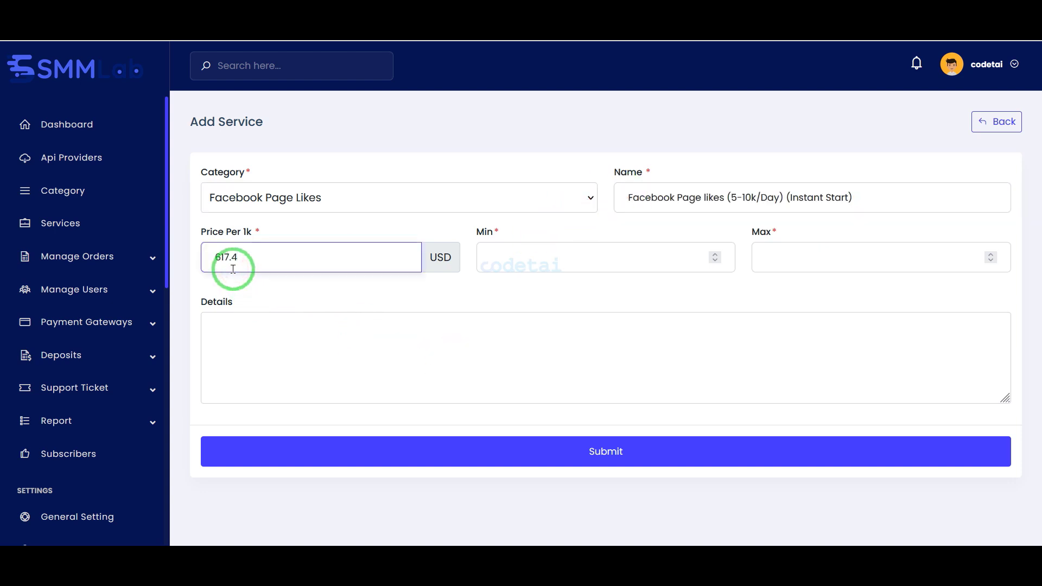
left_click(564, 270)
type("100")
left_click(828, 261)
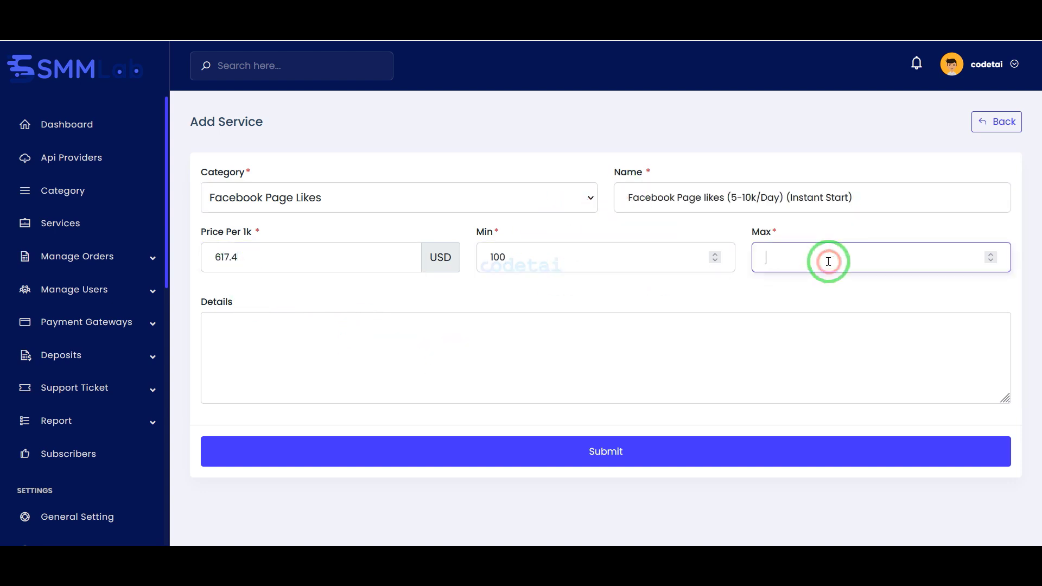
key("Return")
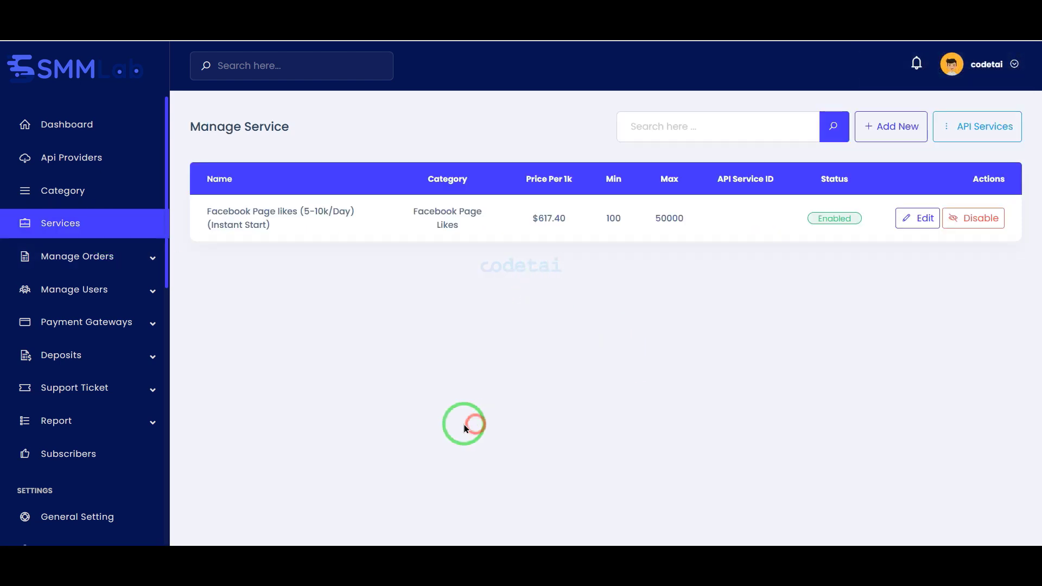
Show the All Orders list under Manage Orders.
left_click(146, 257)
left_click(82, 282)
scroll(596, 400, "down", 10)
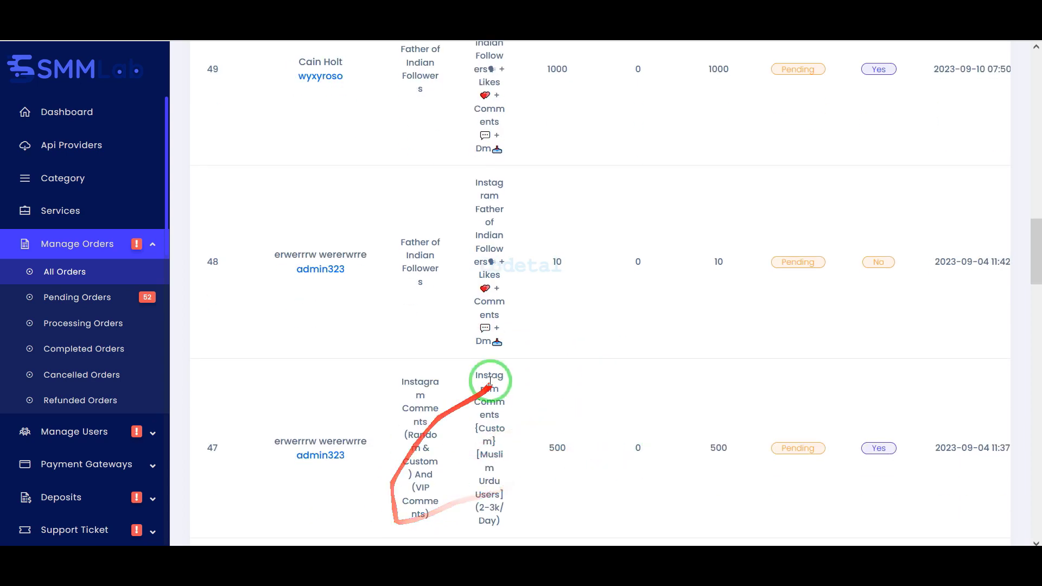
Review the Pending, Processing, Completed, Cancelled and Refunded order lists and a refunded order's details.
scroll(878, 197, "up", 10)
left_click(72, 296)
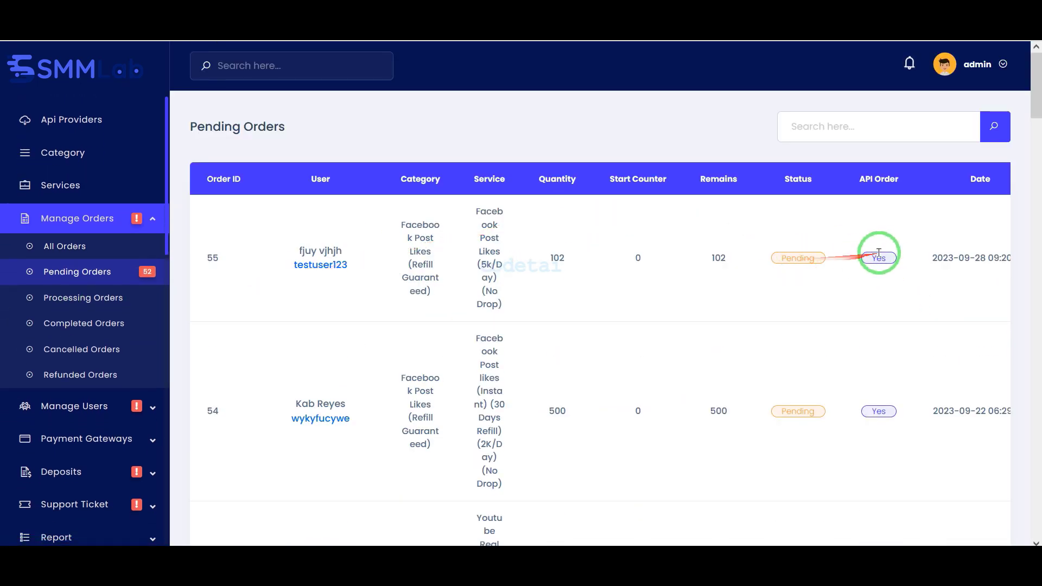
scroll(862, 263, "down", 5)
left_click(83, 298)
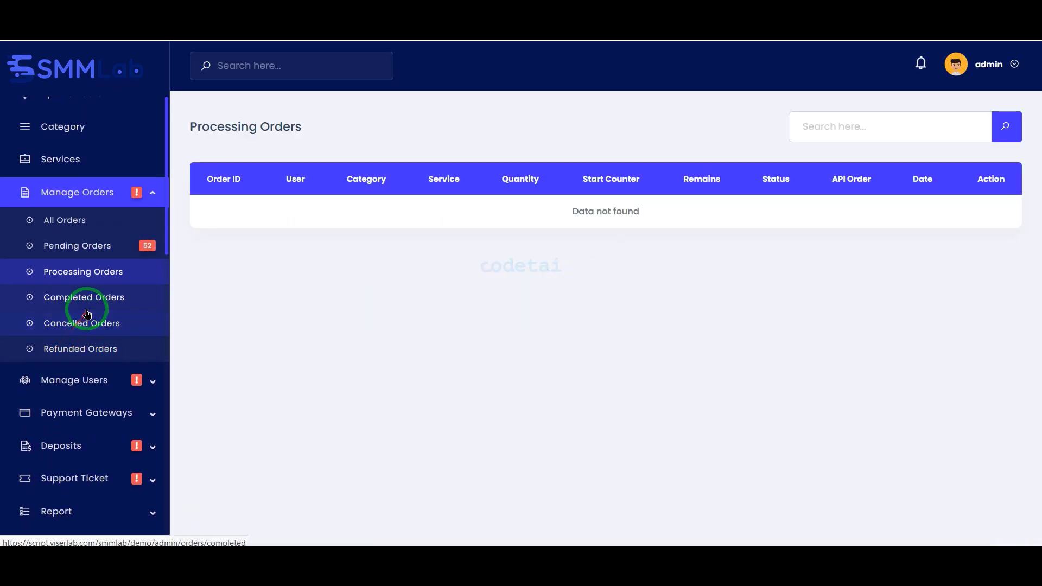
left_click(84, 299)
left_click(87, 298)
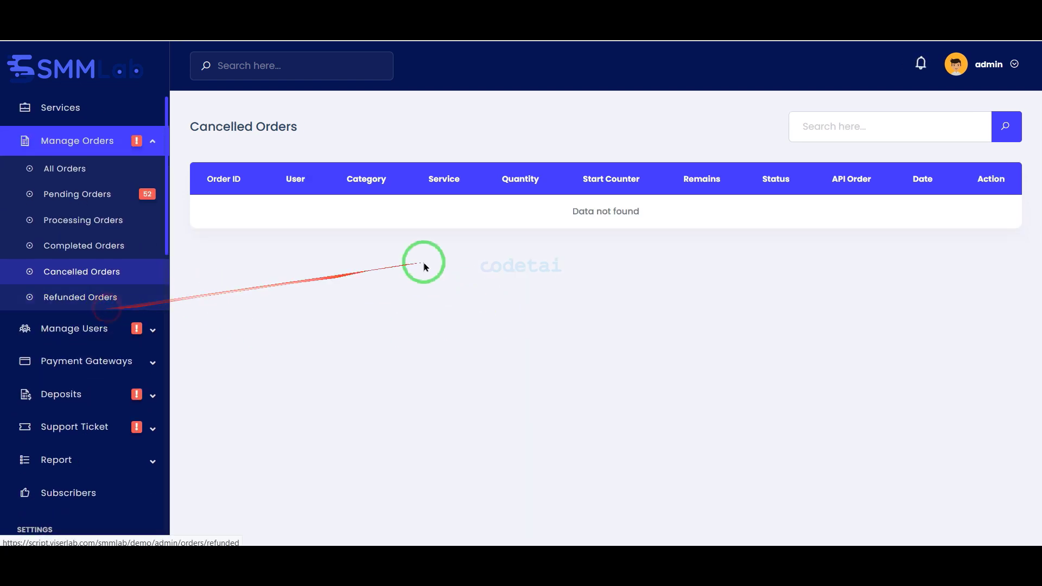
left_click_drag(672, 362, 930, 362)
left_click(958, 276)
scroll(493, 337, "down", 1)
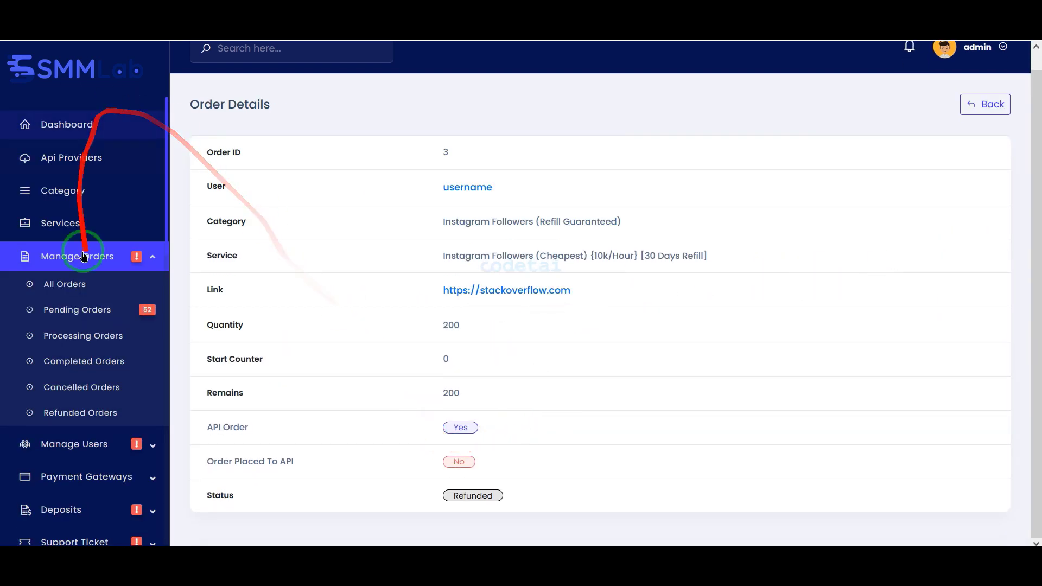
scroll(152, 396, "down", 3)
Browse the Active Users list, moving to page 2 and then page 221.
left_click(128, 295)
left_click(108, 321)
scroll(530, 367, "down", 10)
left_click(568, 504)
scroll(802, 383, "down", 10)
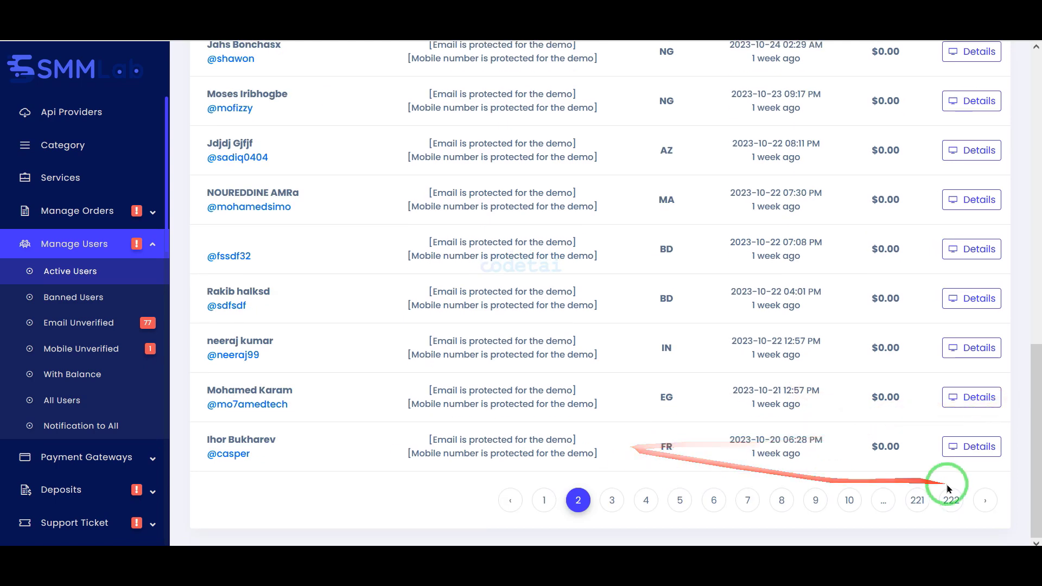
left_click(917, 498)
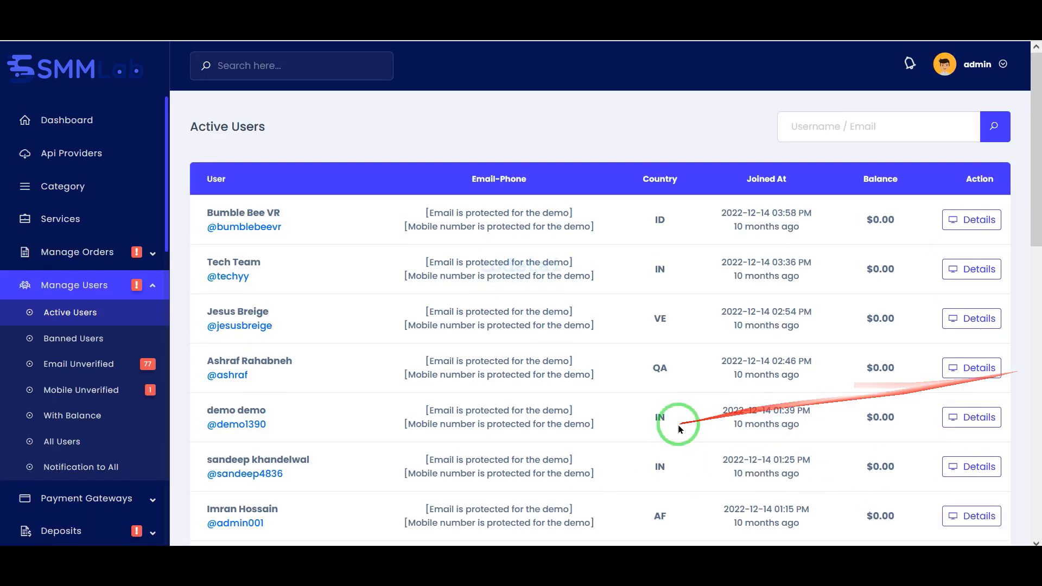
scroll(678, 428, "down", 10)
Open a user's detail page and add a 400 balance with the remark 'demo'.
left_click(962, 350)
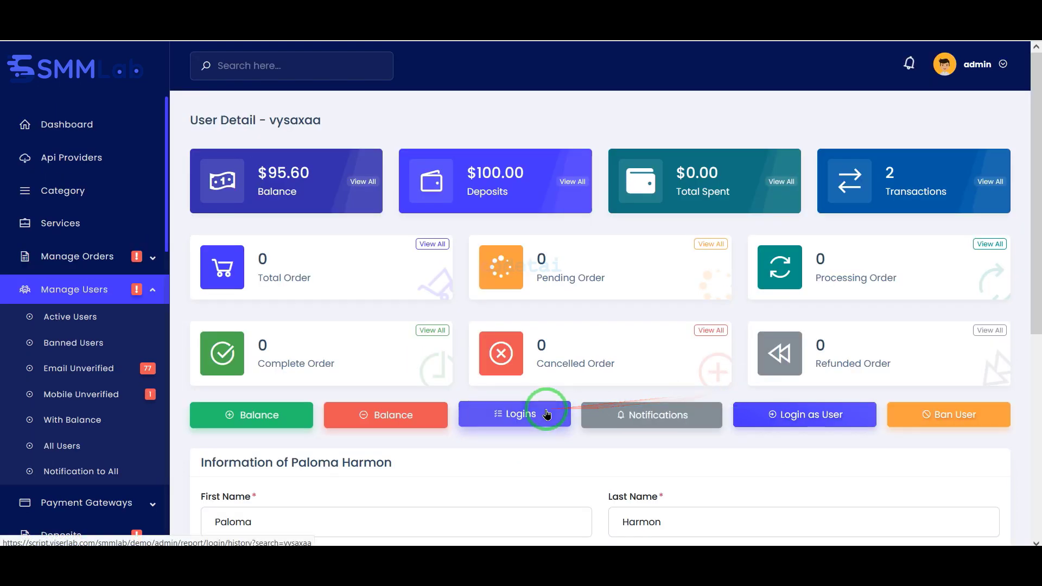
mouse_move(178, 135)
left_mouse_down()
mouse_move(1021, 353)
mouse_move(1018, 391)
left_mouse_up()
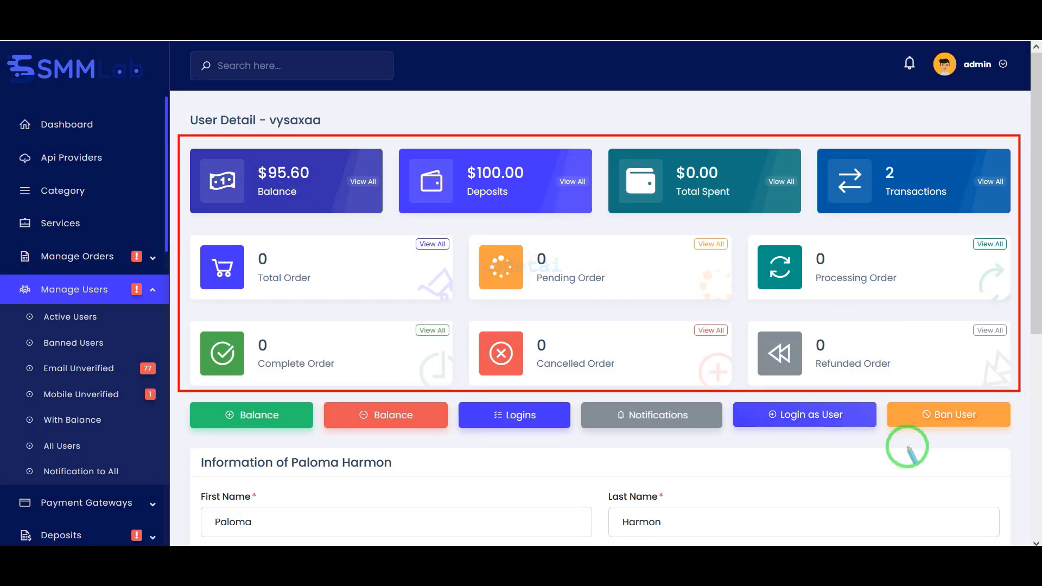
scroll(670, 399, "down", 6)
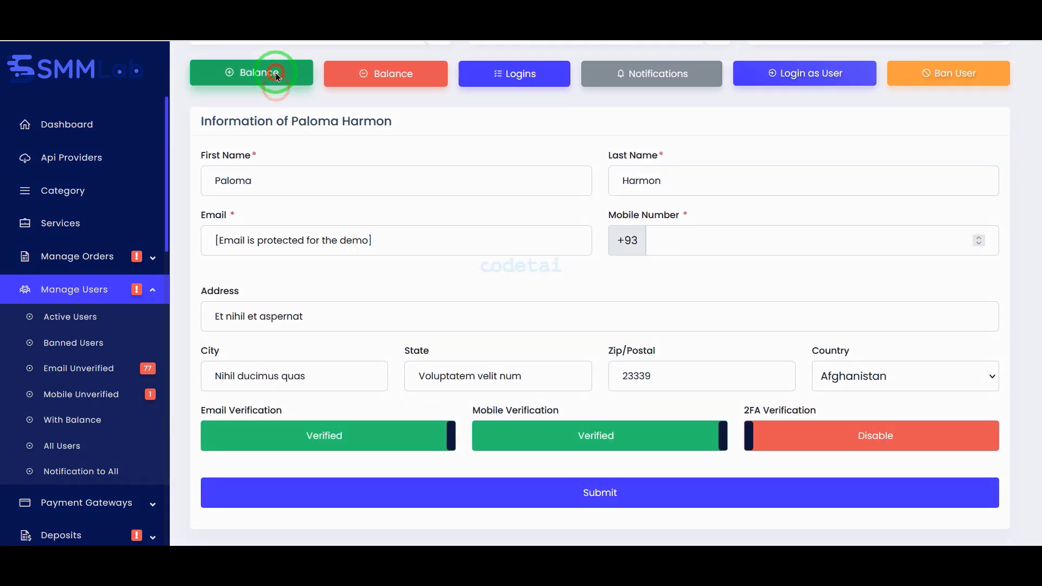
left_click(276, 75)
type("400")
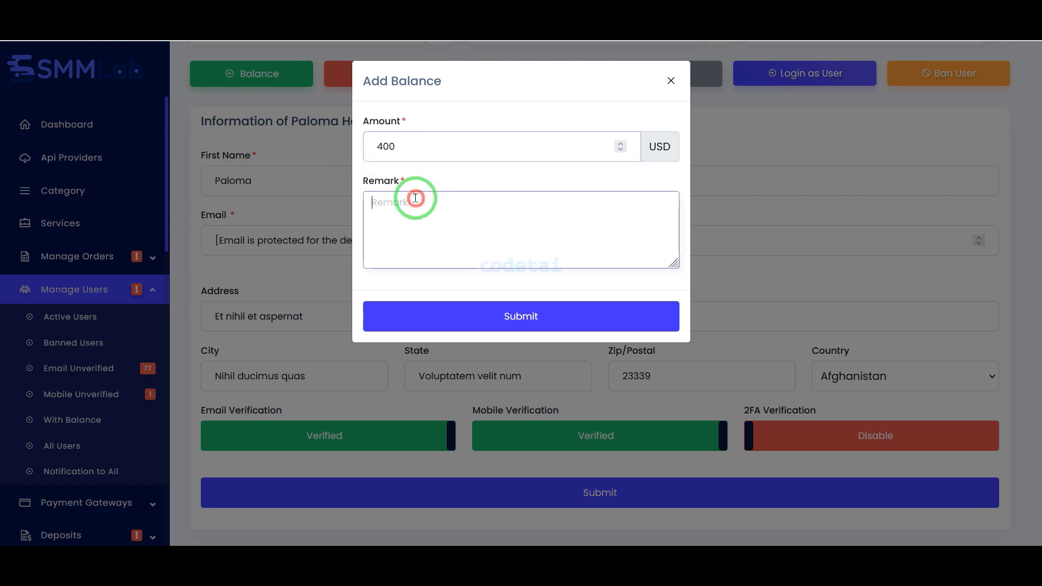
left_click(415, 199)
type("demo")
left_click(529, 313)
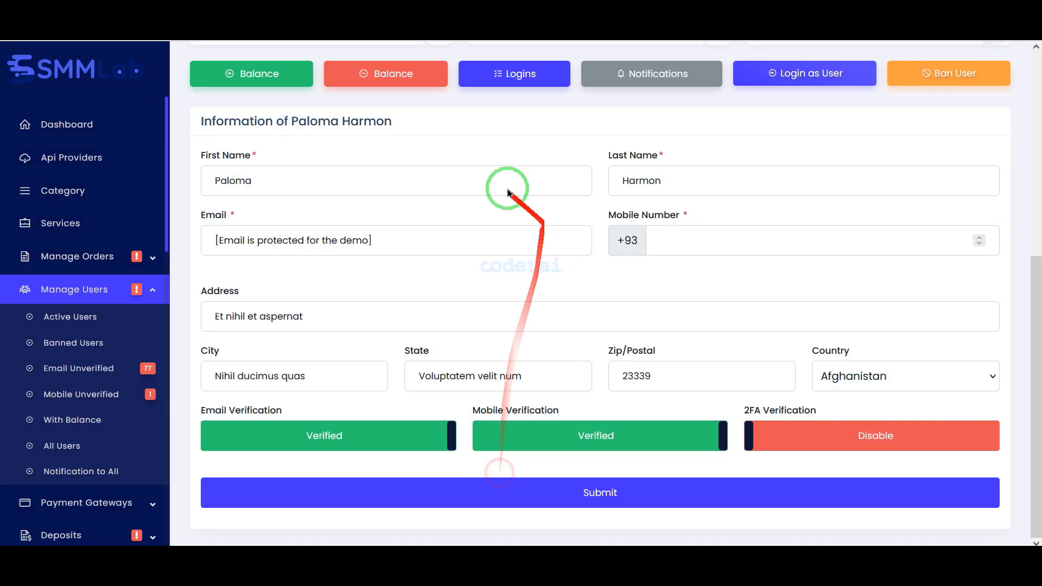
Check the subtract-balance form, then the user's login history and notifications.
left_click(372, 76)
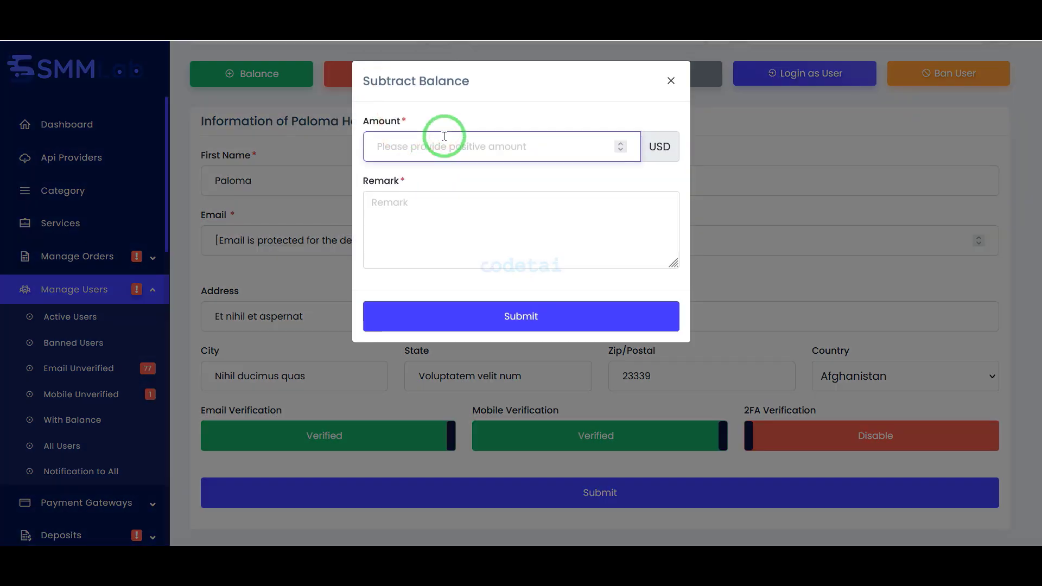
left_click(671, 81)
left_click(530, 82)
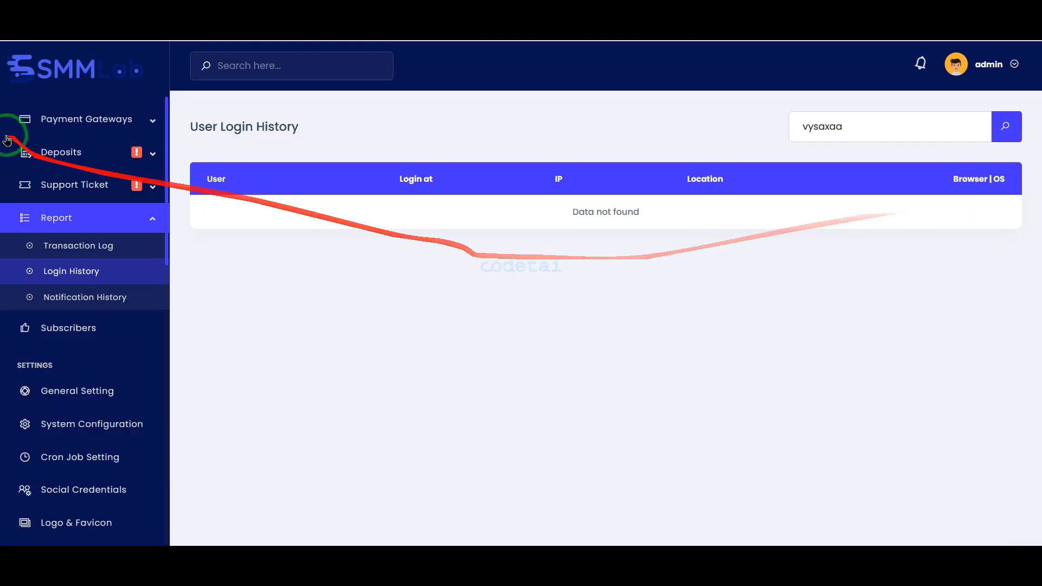
left_click(8, 43)
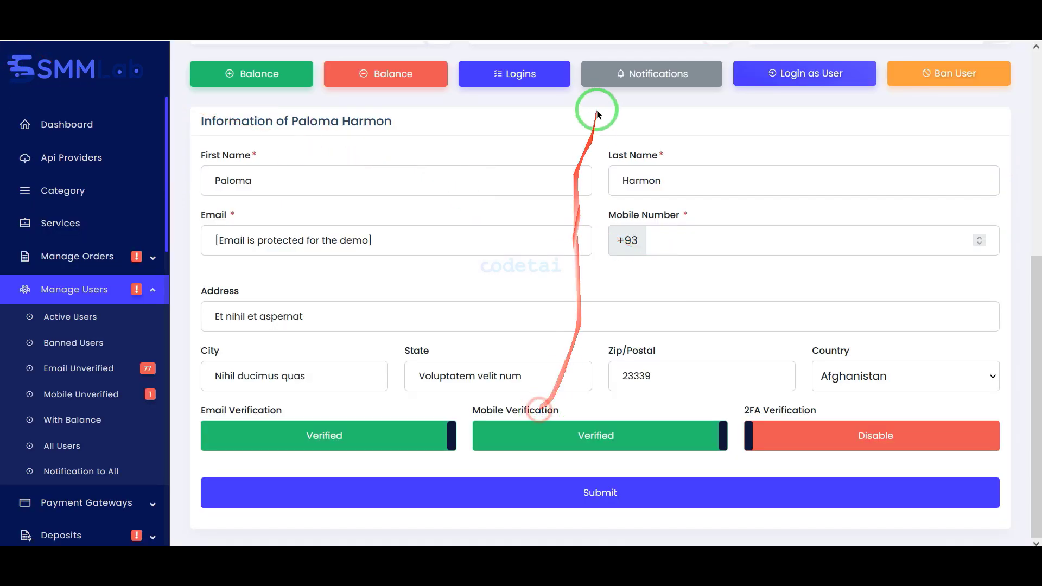
left_click(633, 74)
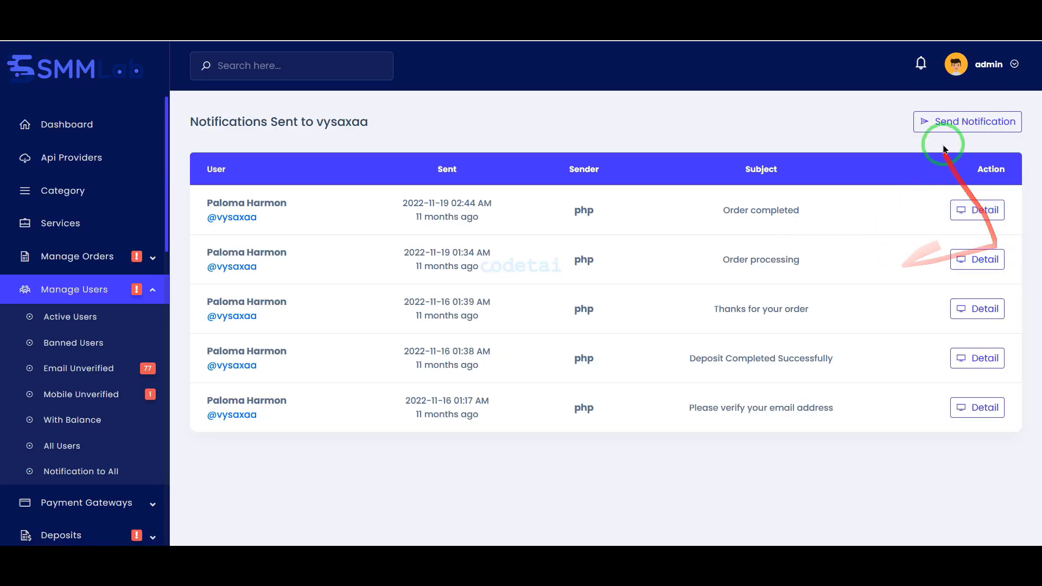
key("alt+Left")
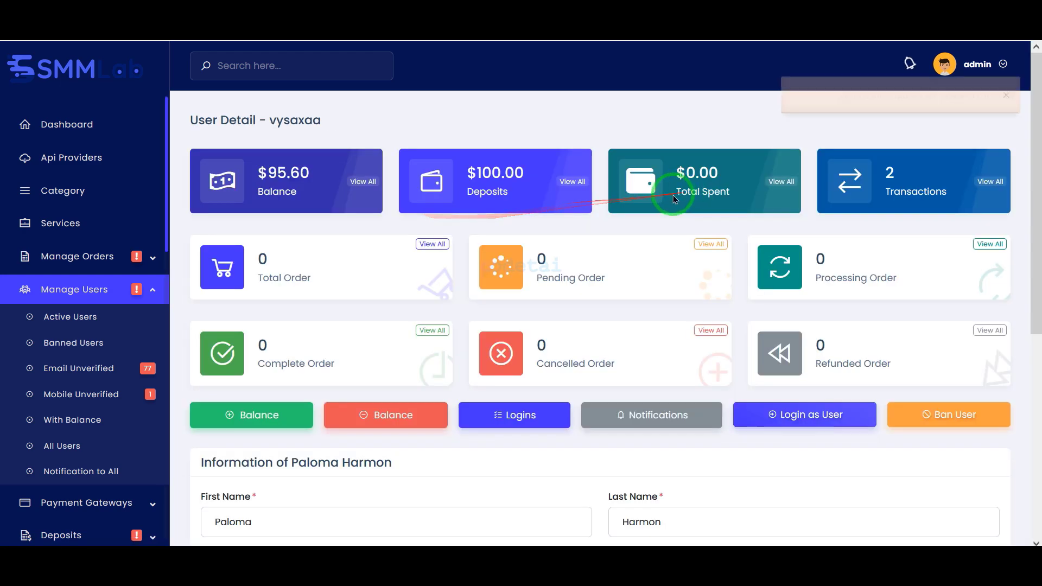
scroll(577, 225, "down", 6)
Log in as the user to view their dashboard, then dismiss the Ban User form unsubmitted.
left_click(824, 81)
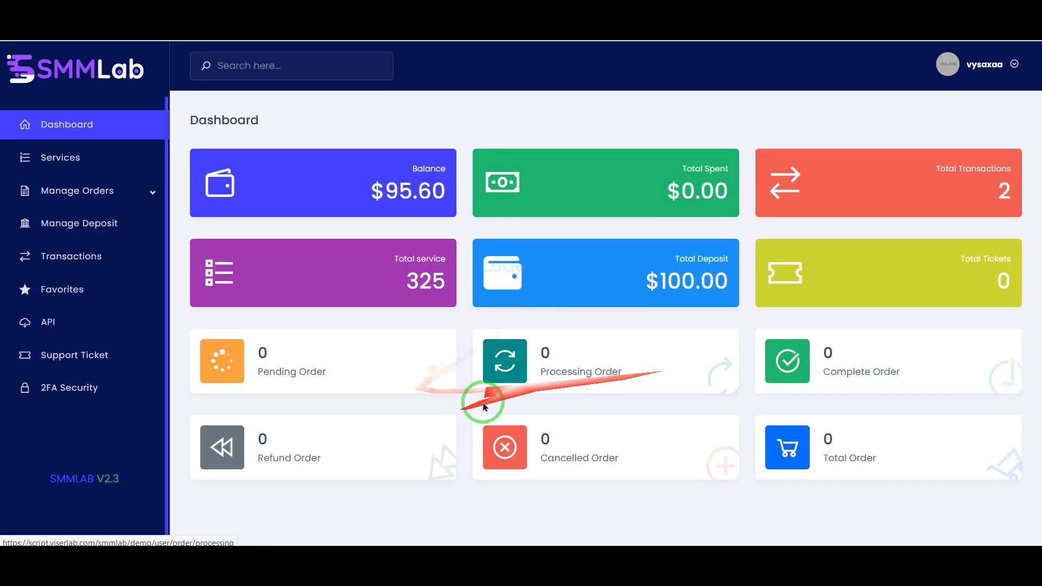
key("alt+Left")
left_click(827, 76)
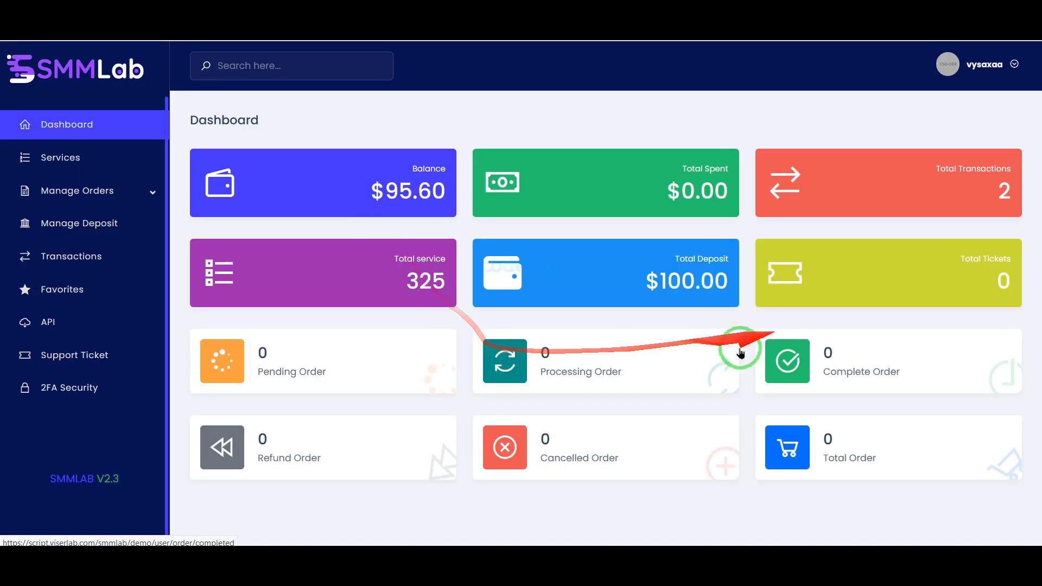
key("alt+Left")
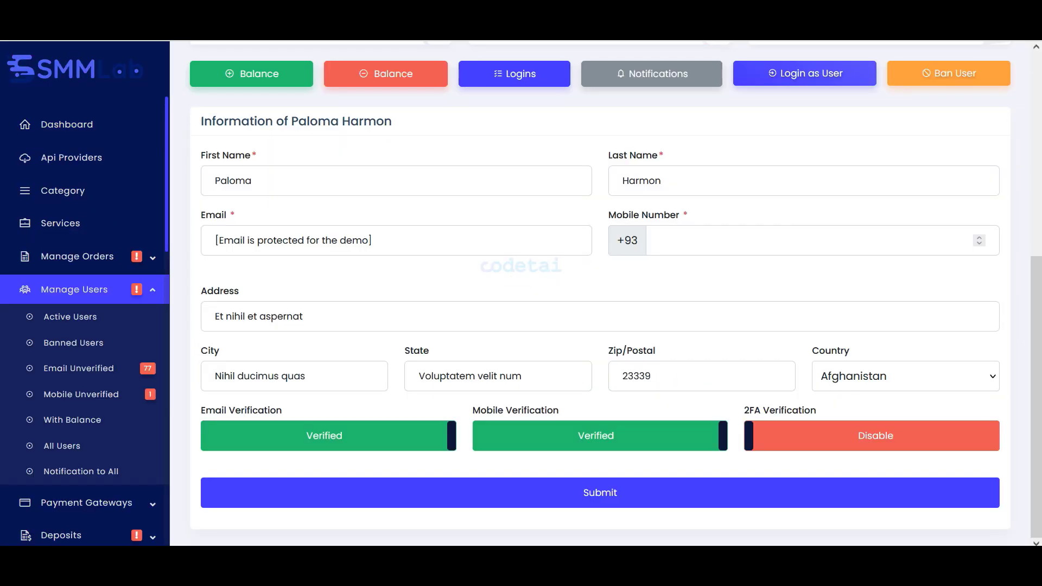
left_click(953, 82)
left_click(571, 205)
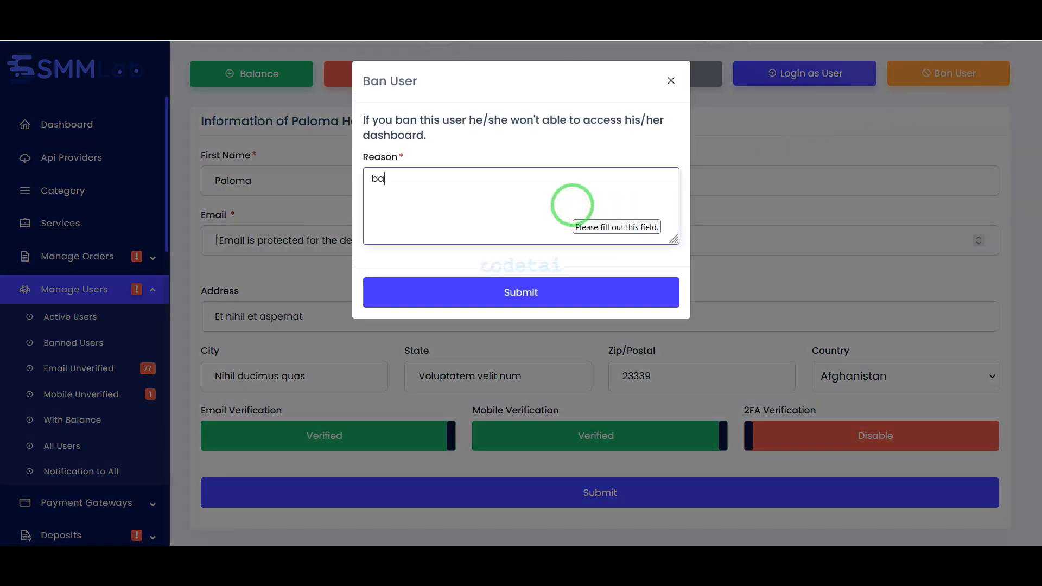
left_click(671, 80)
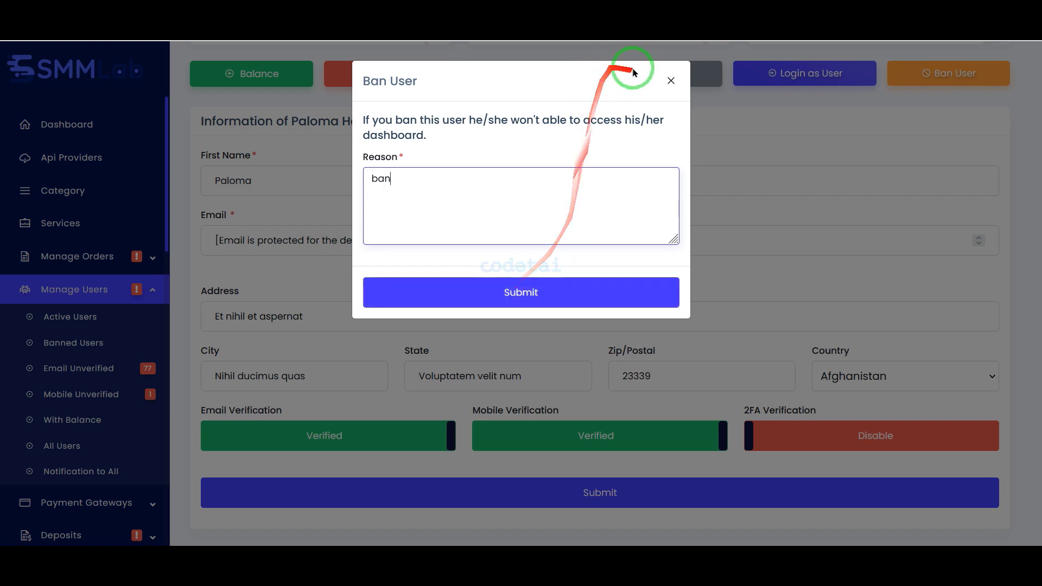
Visit the Banned, Email Unverified and Mobile Unverified user lists.
left_click(73, 342)
left_click(106, 296)
scroll(144, 282, "down", 10)
scroll(144, 282, "up", 10)
scroll(152, 301, "down", 6)
left_click(152, 301)
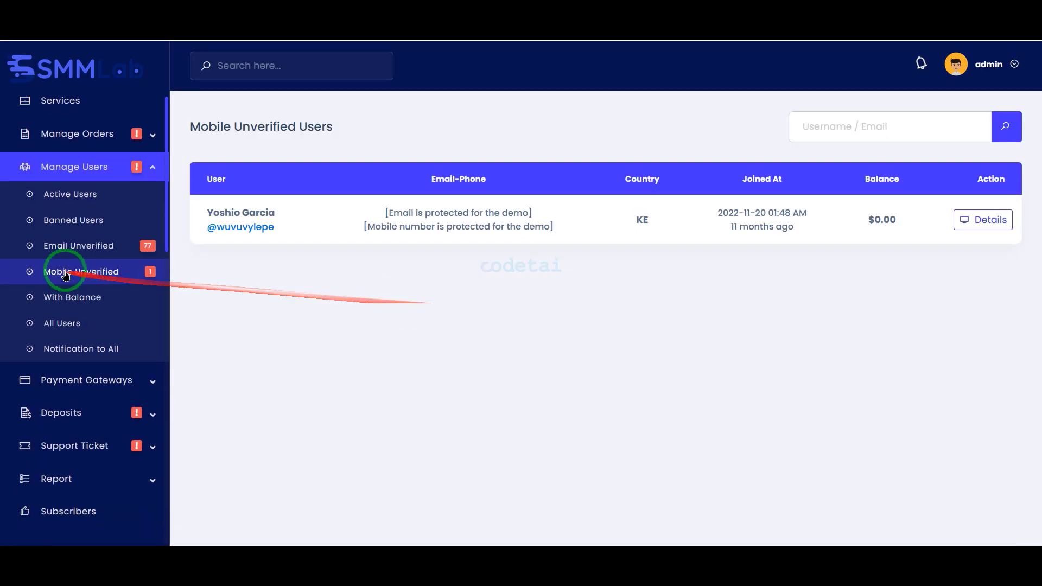
Browse the users-with-balance and All Users lists.
left_click(163, 287)
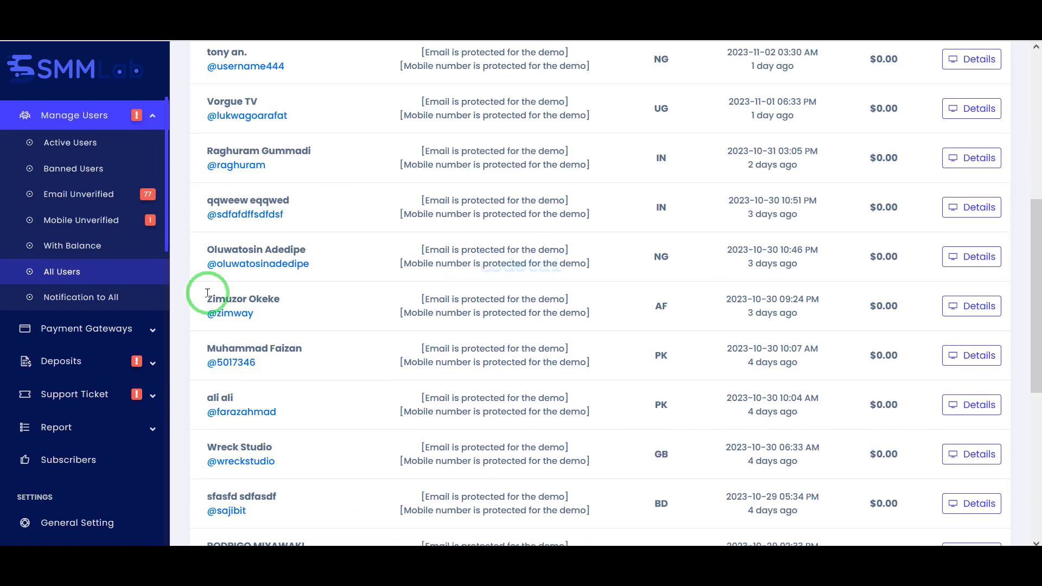
left_click(141, 322)
scroll(464, 308, "down", 8)
scroll(465, 308, "up", 8)
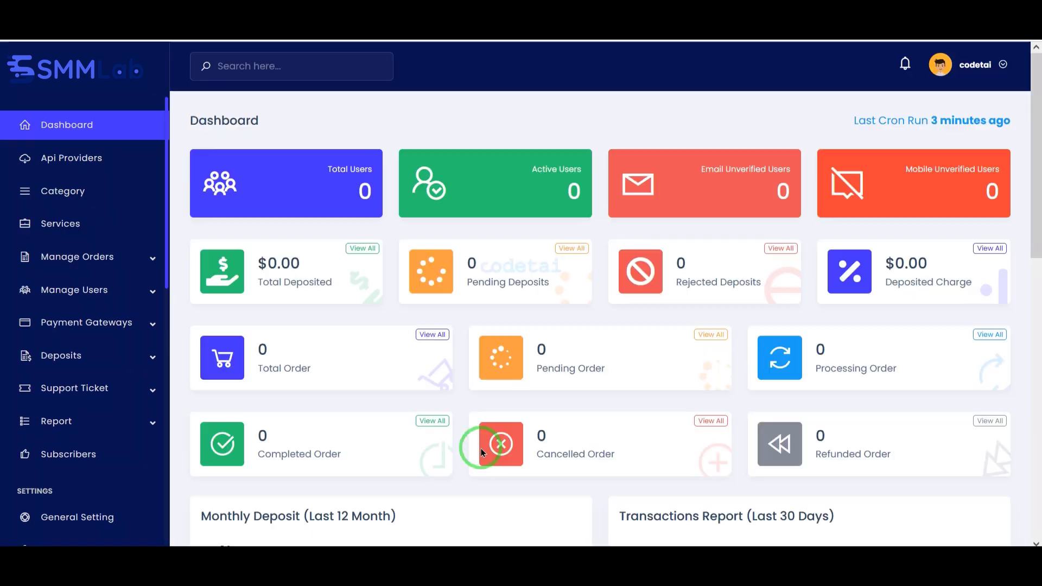
Open the Coinbase Commerce automatic gateway's settings (USD 1–10000, 10% charge).
left_click(140, 335)
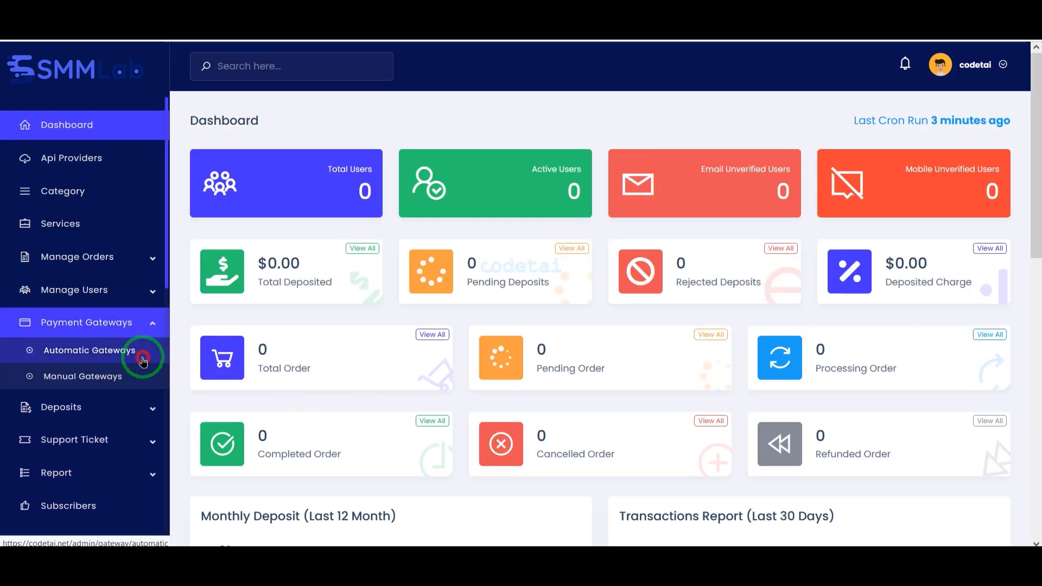
scroll(558, 348, "down", 8)
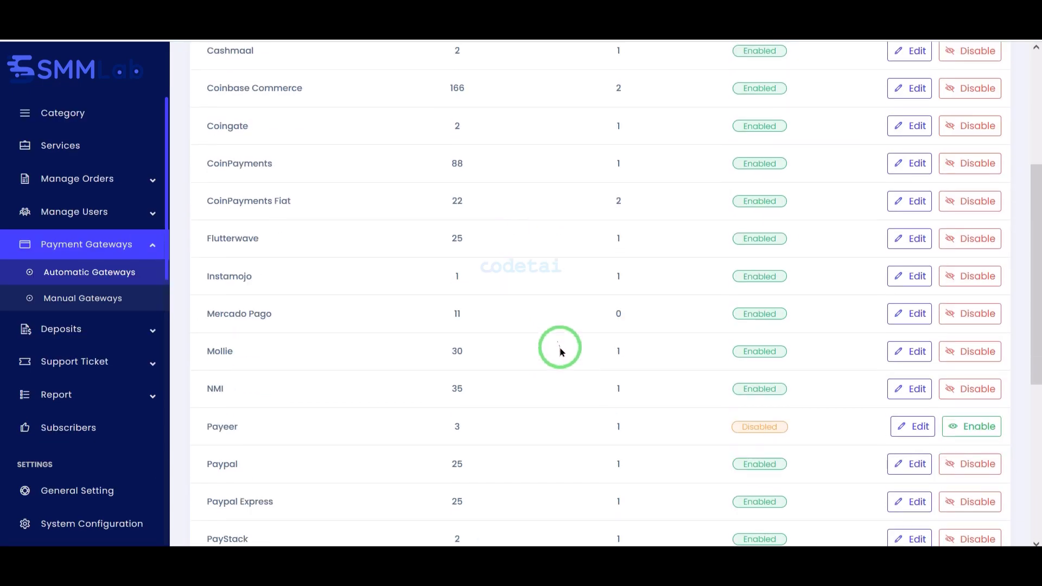
scroll(565, 392, "down", 2)
scroll(590, 495, "up", 10)
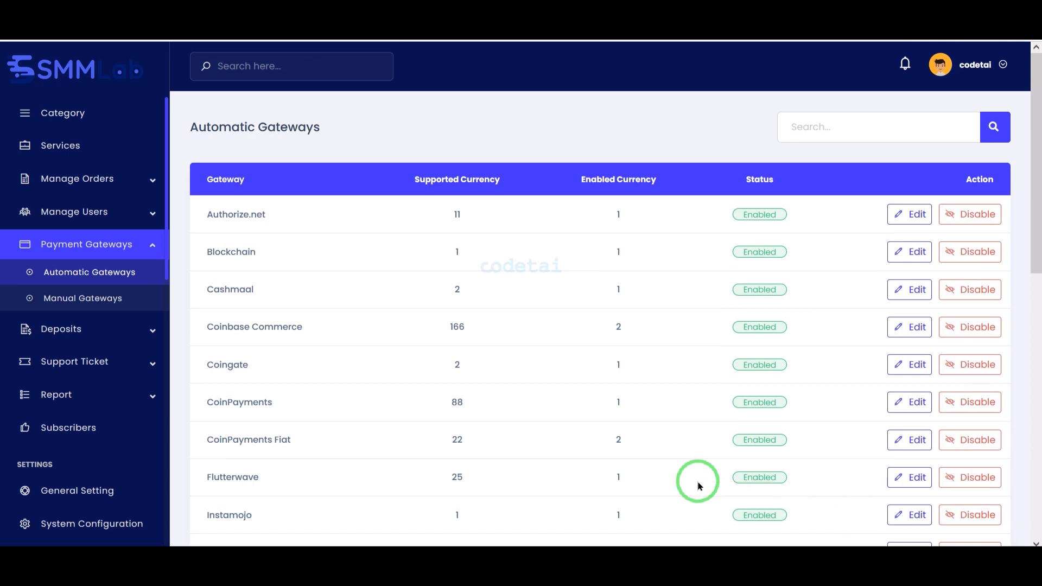
scroll(458, 341, "down", 4)
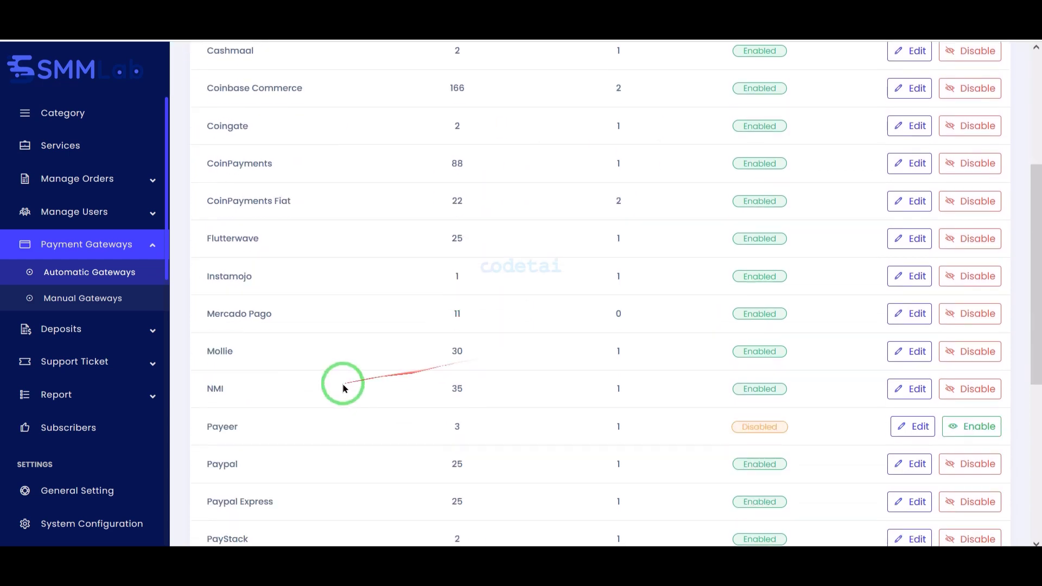
scroll(486, 425, "down", 5)
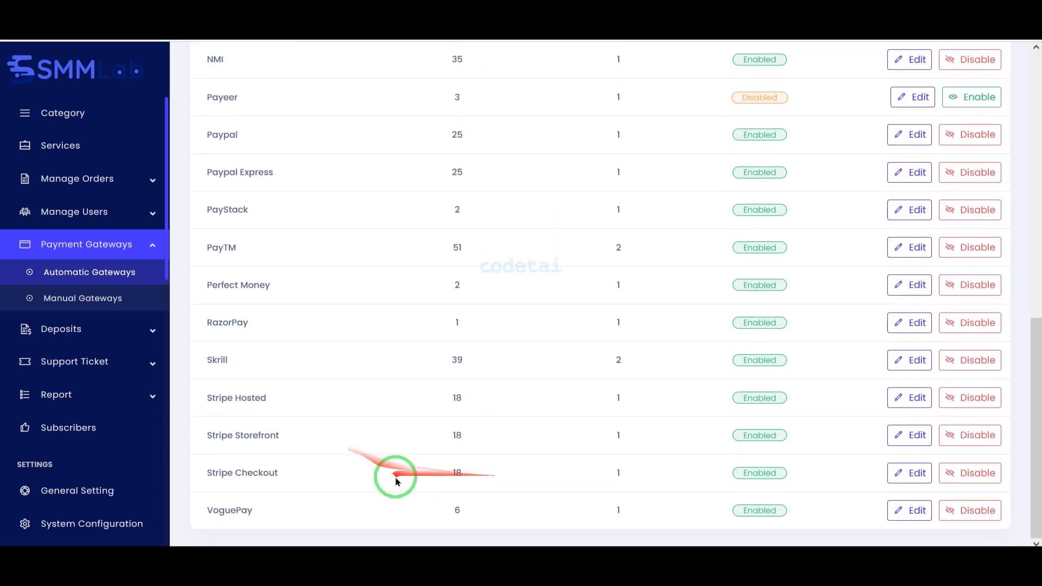
scroll(574, 489, "up", 6)
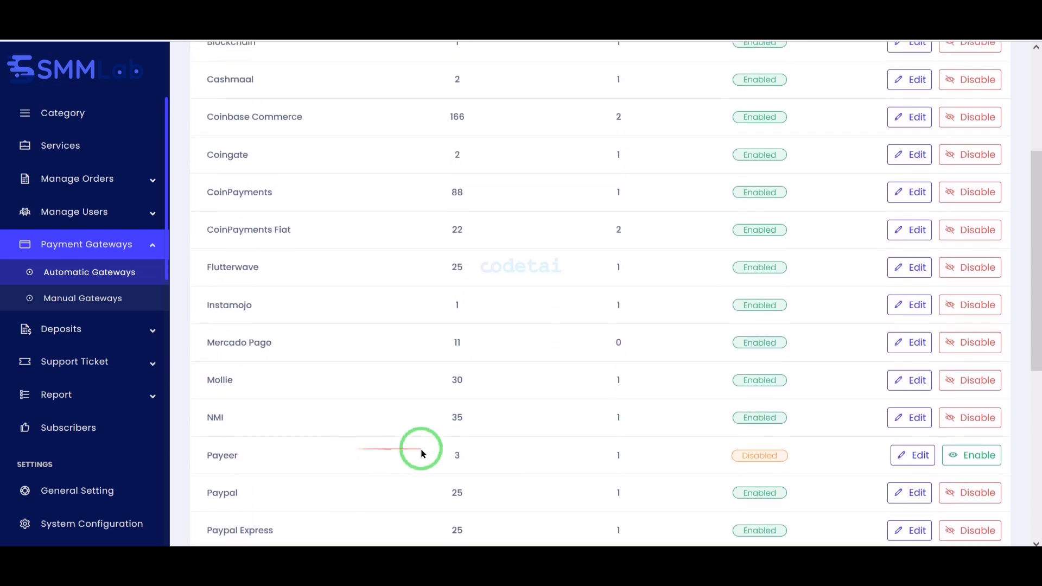
scroll(470, 453, "up", 2)
left_click_drag(477, 374, 292, 327)
mouse_move(200, 232)
left_mouse_down()
mouse_move(494, 246)
mouse_move(1000, 247)
left_mouse_up()
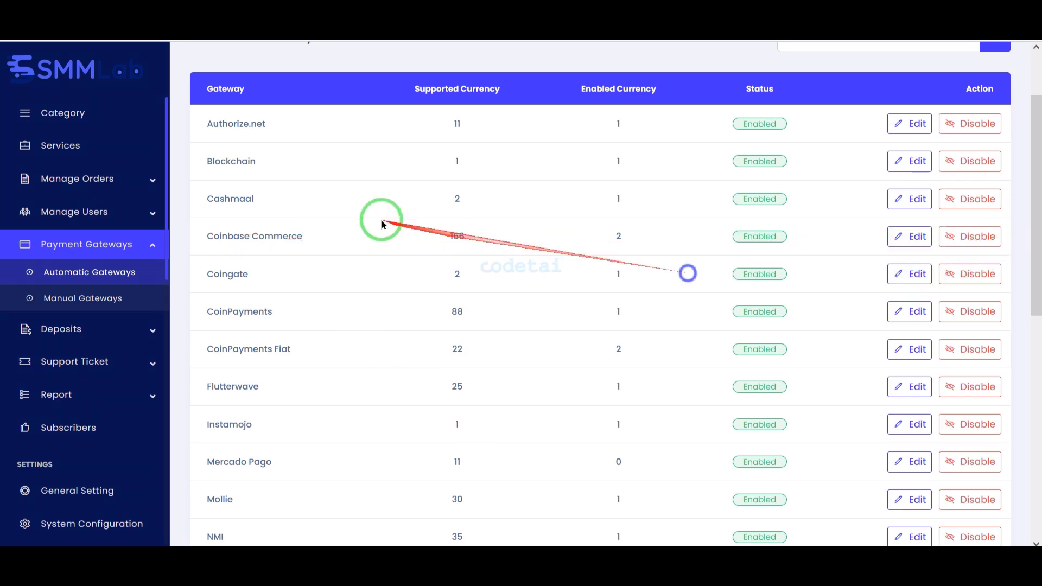
left_click(896, 234)
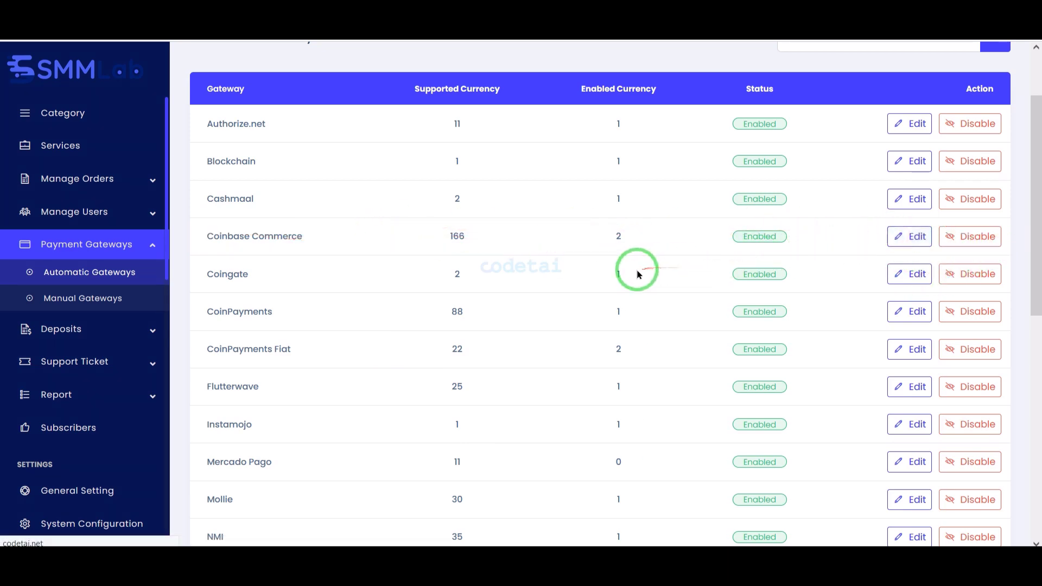
Select the Coinbase Commerce name in the heading to search for it on the web.
scroll(638, 277, "down", 9)
scroll(644, 304, "up", 4)
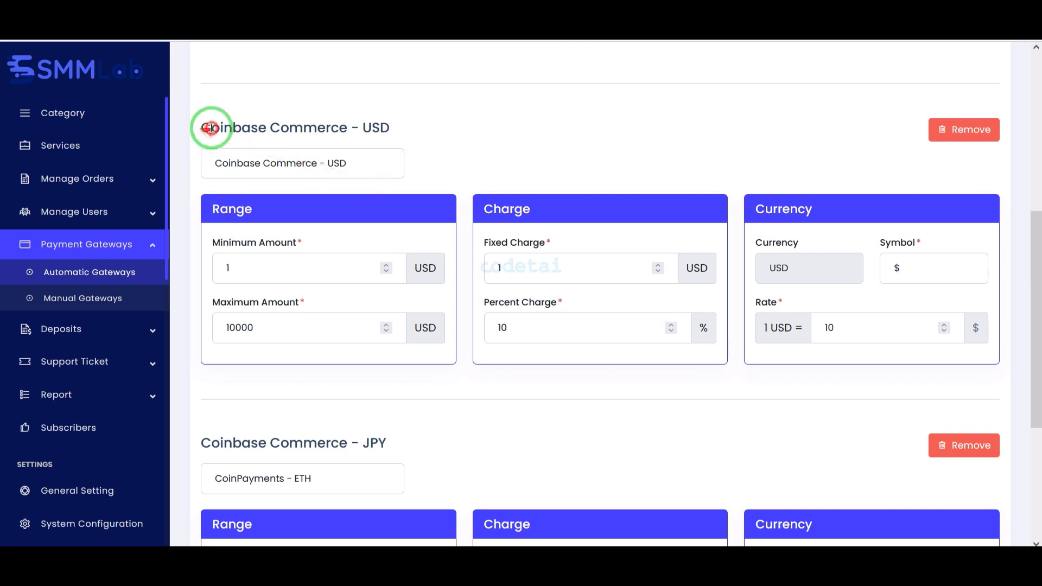
left_click_drag(199, 131, 356, 136)
left_click(201, 25)
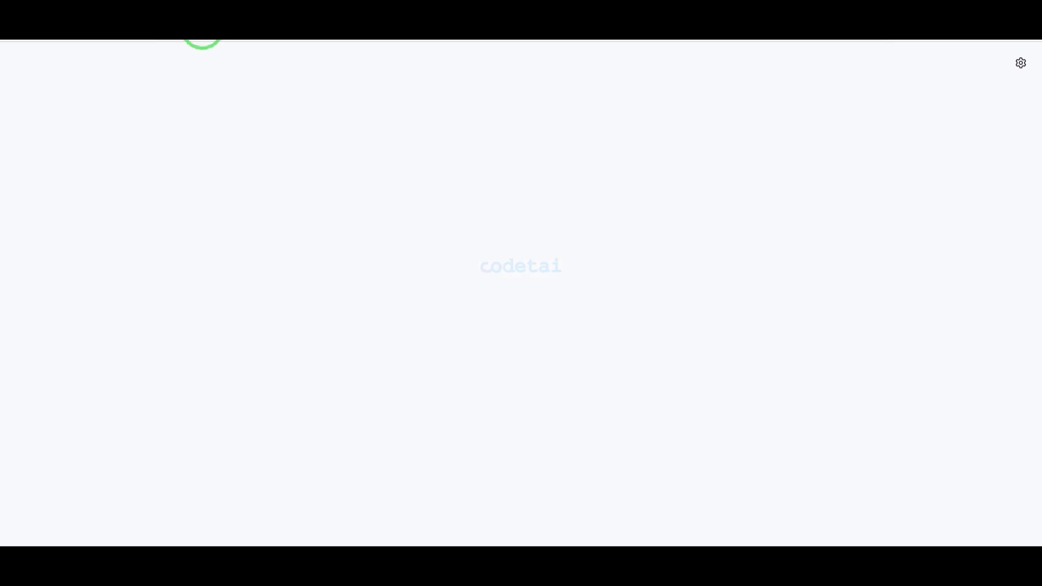
Open the official Coinbase Commerce site and sign in with the saved account details.
left_click(319, 200)
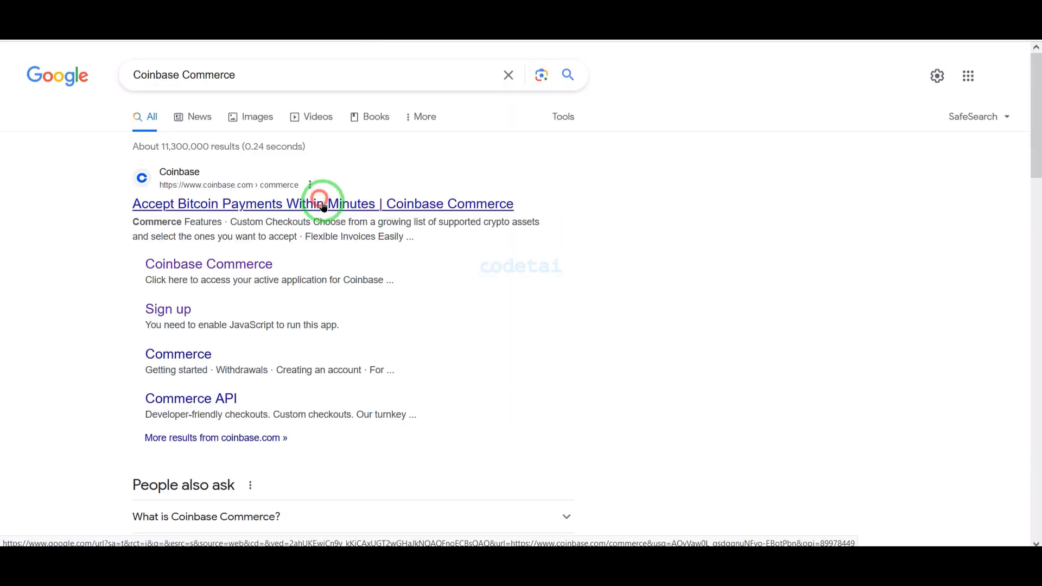
scroll(549, 261, "down", 15)
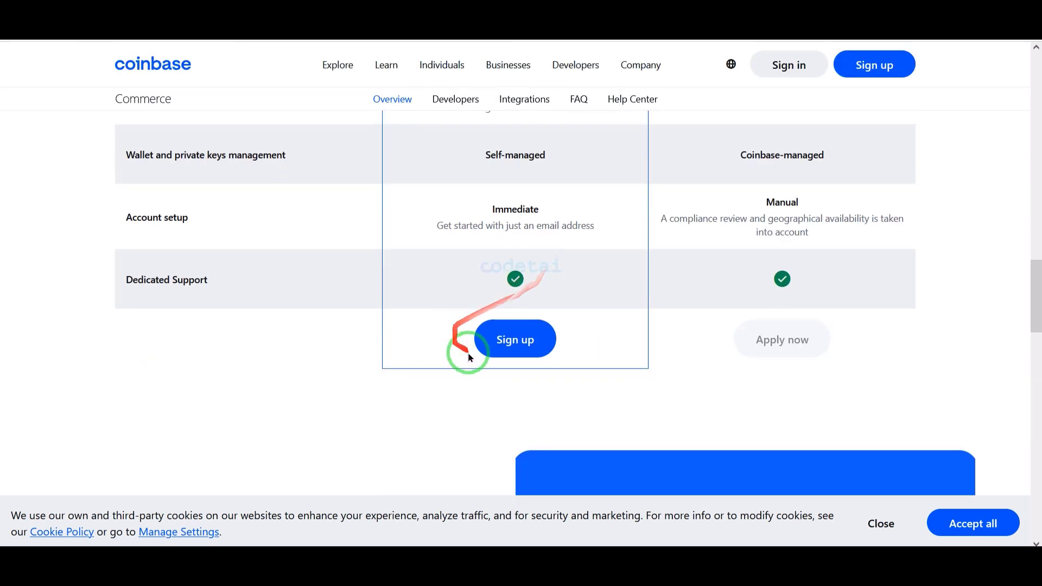
left_click(488, 350)
left_click(214, 302)
left_click(249, 239)
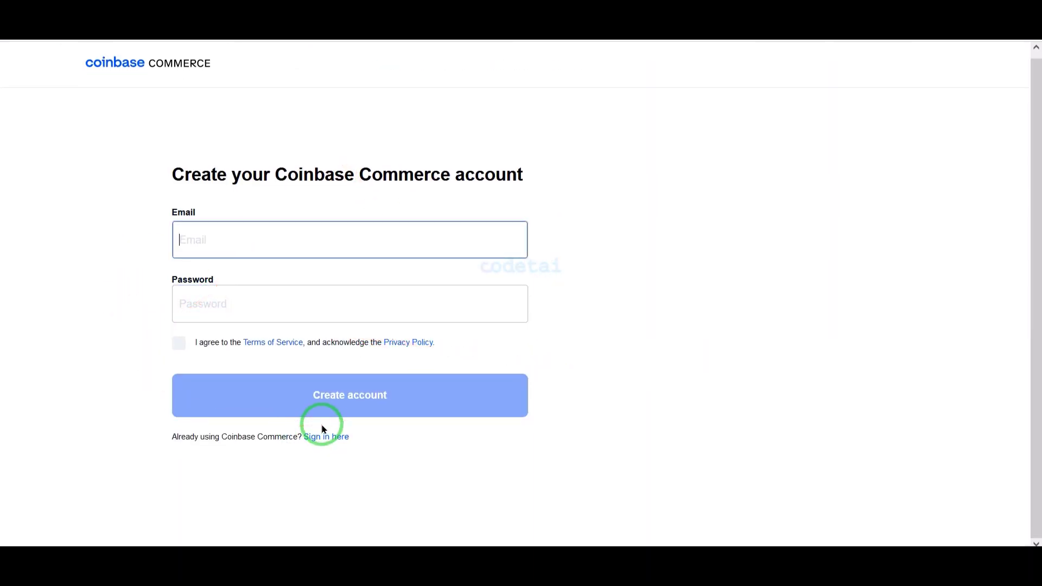
left_click(328, 437)
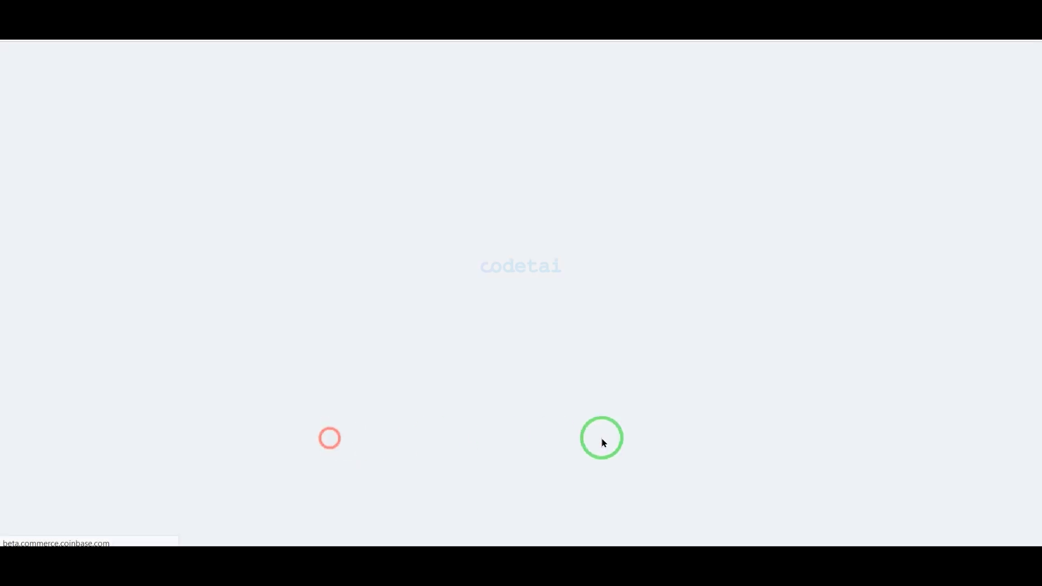
left_click(484, 287)
left_click(454, 327)
left_click(496, 341)
Solve the reCAPTCHA bridge and motorcycle image challenges to complete sign-in.
left_click(609, 259)
left_click(520, 348)
left_click(610, 171)
left_click(618, 415)
left_click(609, 259)
left_click(514, 139)
left_click(536, 279)
left_click(433, 347)
left_click(617, 415)
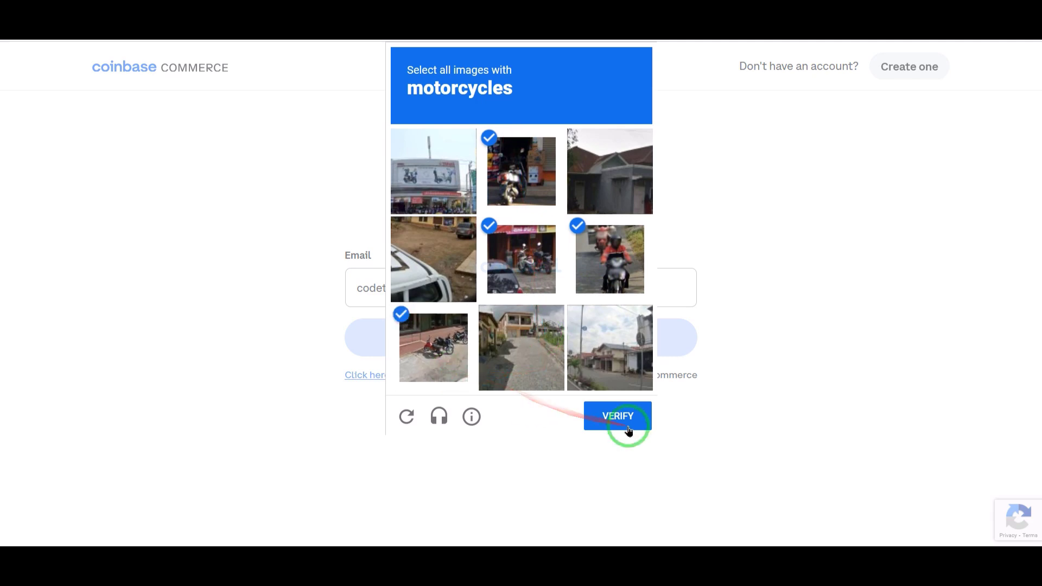
Open Settings from the Coinbase Commerce account menu.
left_click(999, 67)
left_click(831, 239)
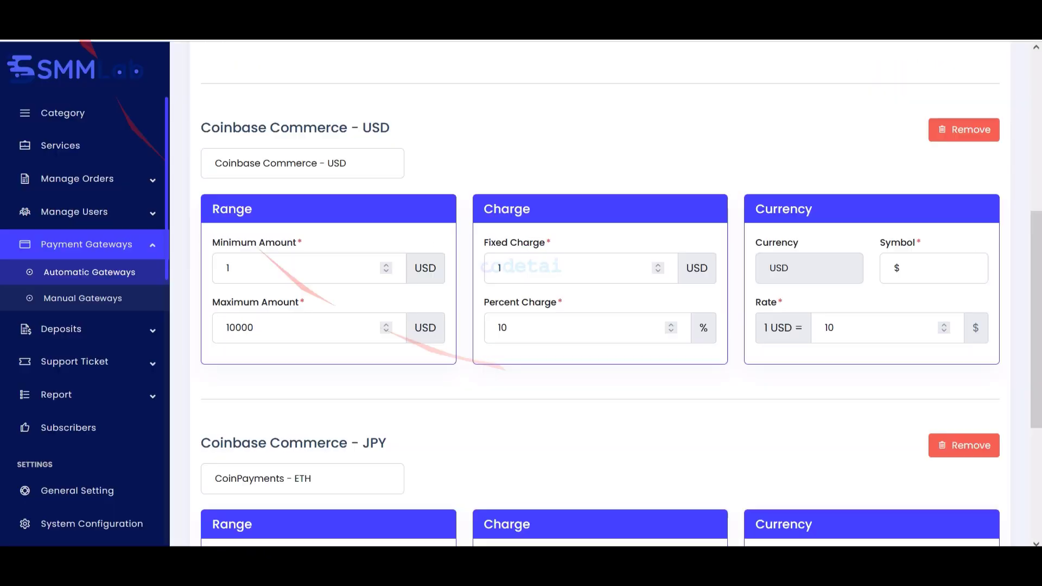
scroll(414, 321, "up", 2)
Add SMMLab's webhook endpoint URL as a new webhook in Coinbase Commerce.
scroll(414, 315, "up", 5)
left_click(577, 264)
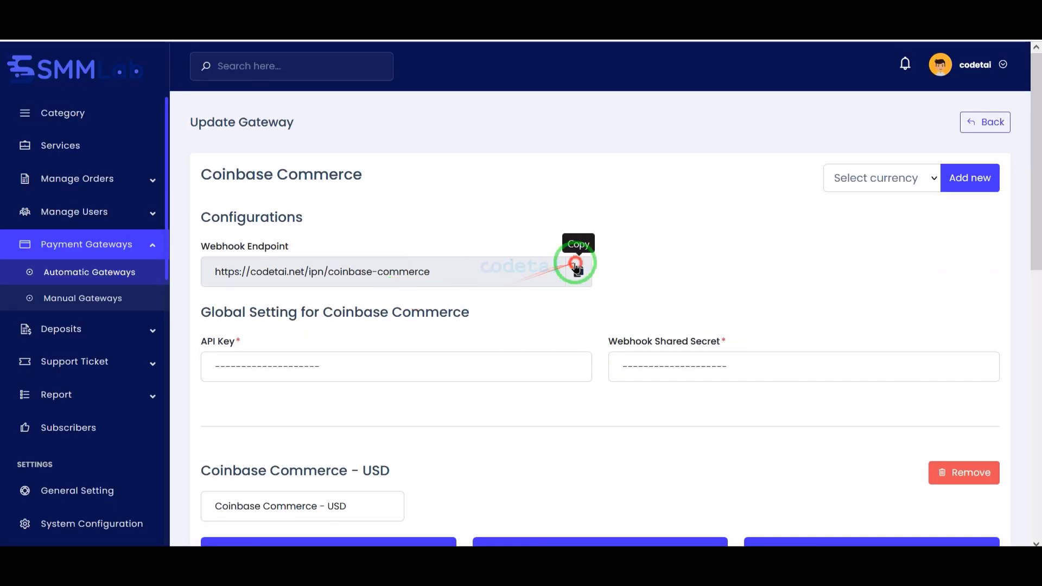
left_click(627, 42)
left_click(925, 410)
right_click(510, 177)
left_click(539, 280)
left_click(516, 220)
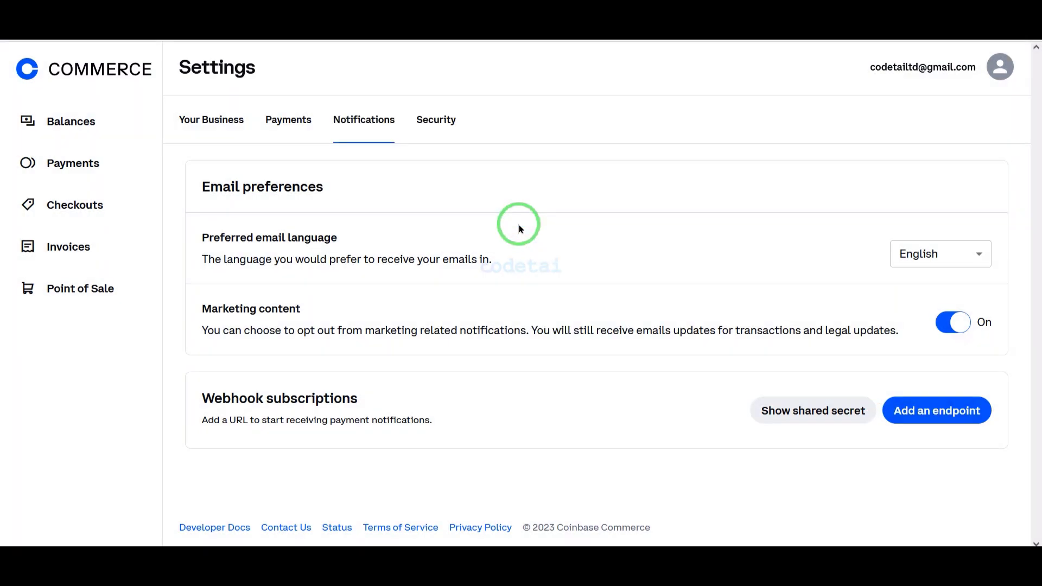
Copy the webhook shared secret into SMMLab's Webhook Shared Secret field.
left_click(811, 358)
left_click(689, 174)
left_click(184, 42)
double_click(609, 367)
right_click(640, 367)
left_click(667, 214)
left_click(628, 41)
left_click(961, 203)
Create a new Coinbase API key in Security settings and paste it into SMMLab's API Key field.
left_click(989, 82)
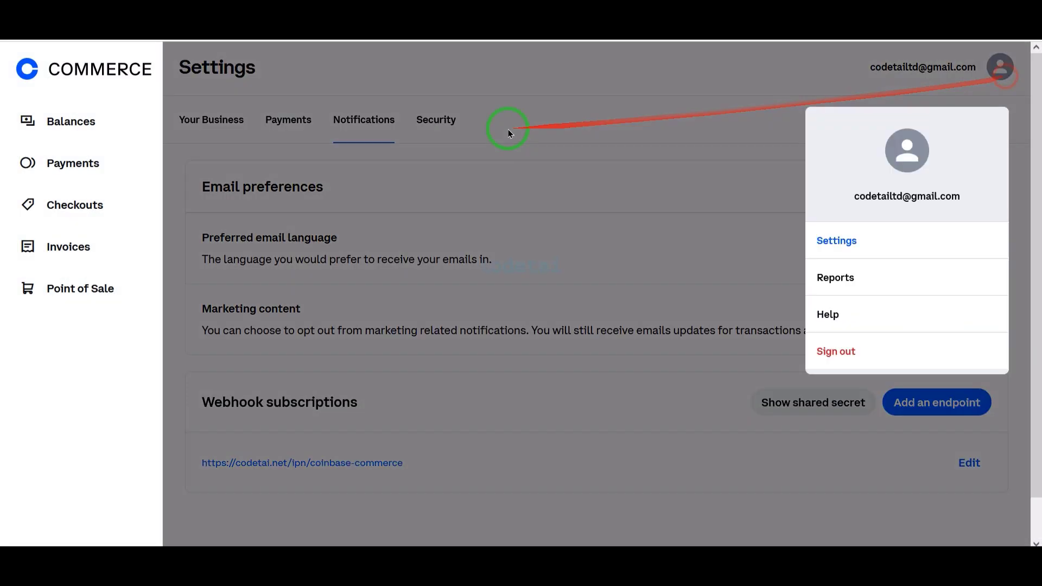
left_click(436, 120)
left_click(947, 191)
left_click(443, 253)
left_click(184, 41)
double_click(421, 359)
right_click(321, 365)
left_click(316, 205)
Submit the Coinbase Commerce gateway settings and return to the Automatic Gateways list.
scroll(344, 395, "down", 6)
scroll(446, 396, "down", 5)
scroll(1025, 302, "up", 15)
scroll(546, 500, "down", 15)
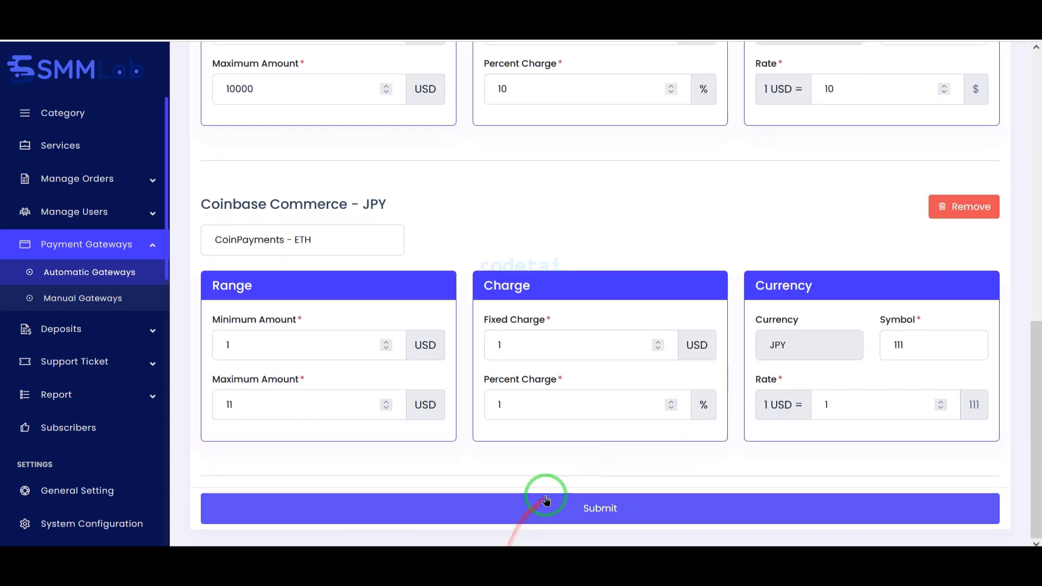
left_click(545, 500)
left_click(450, 409)
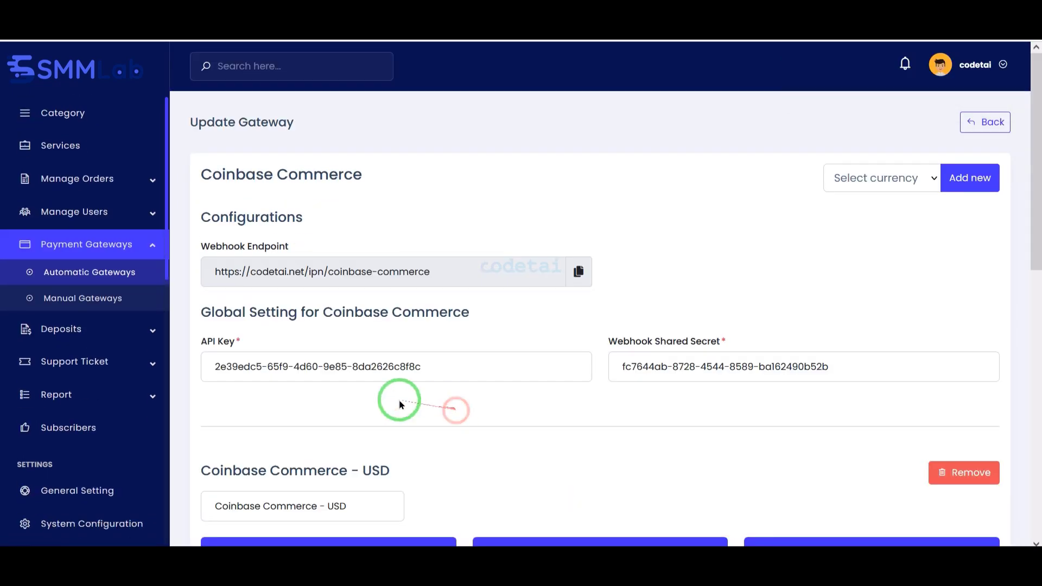
left_click(141, 283)
Start a new gateway from the Manual Gateways list.
scroll(449, 344, "down", 5)
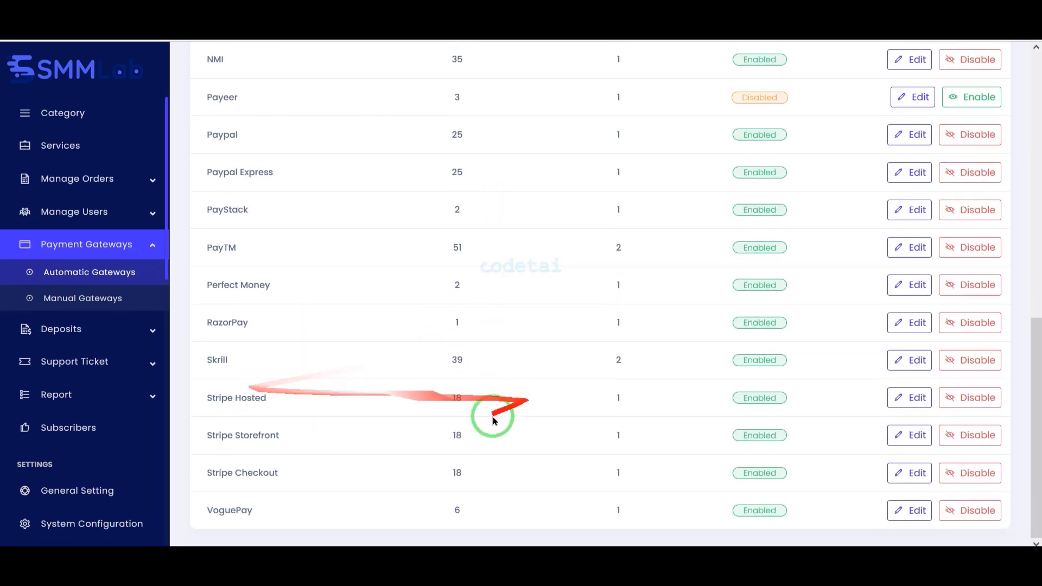
scroll(760, 456, "up", 10)
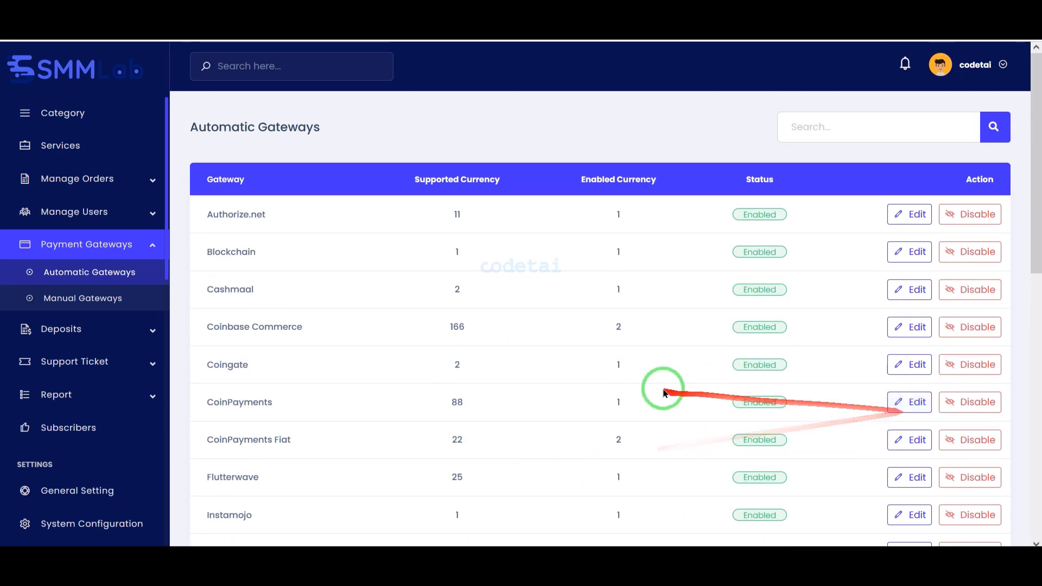
left_click(33, 299)
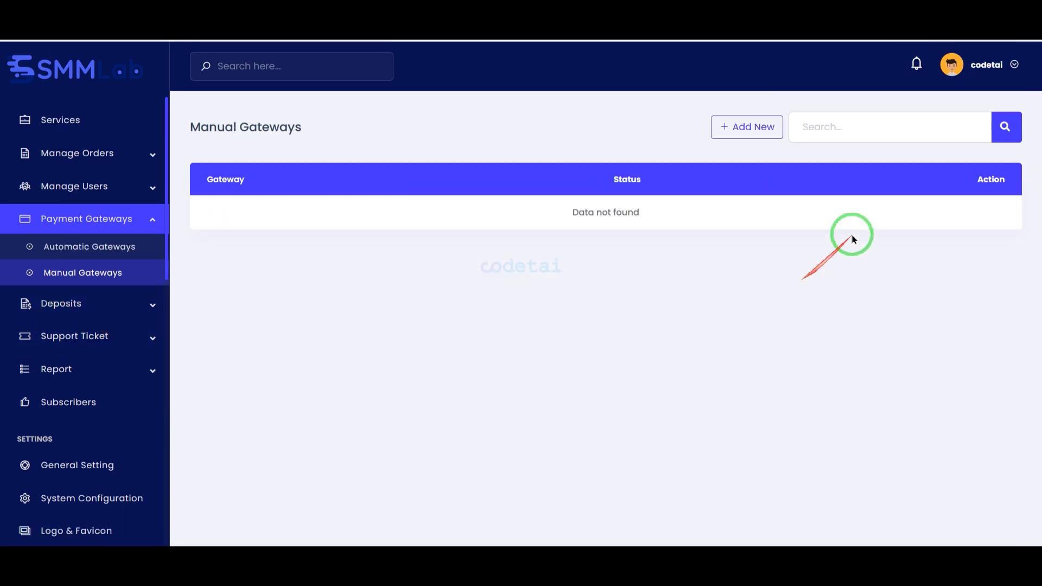
left_click(774, 126)
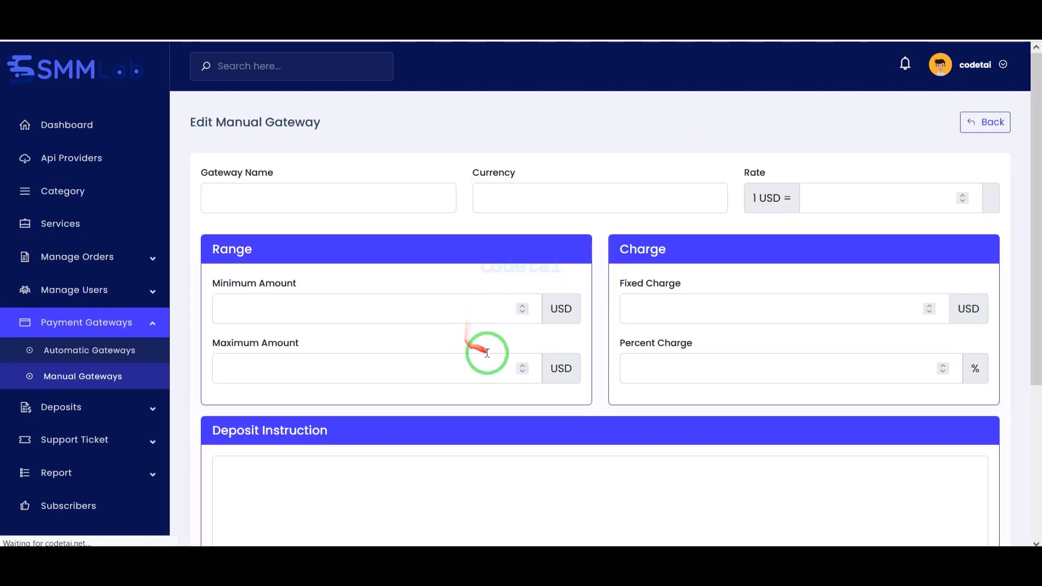
scroll(505, 363, "down", 4)
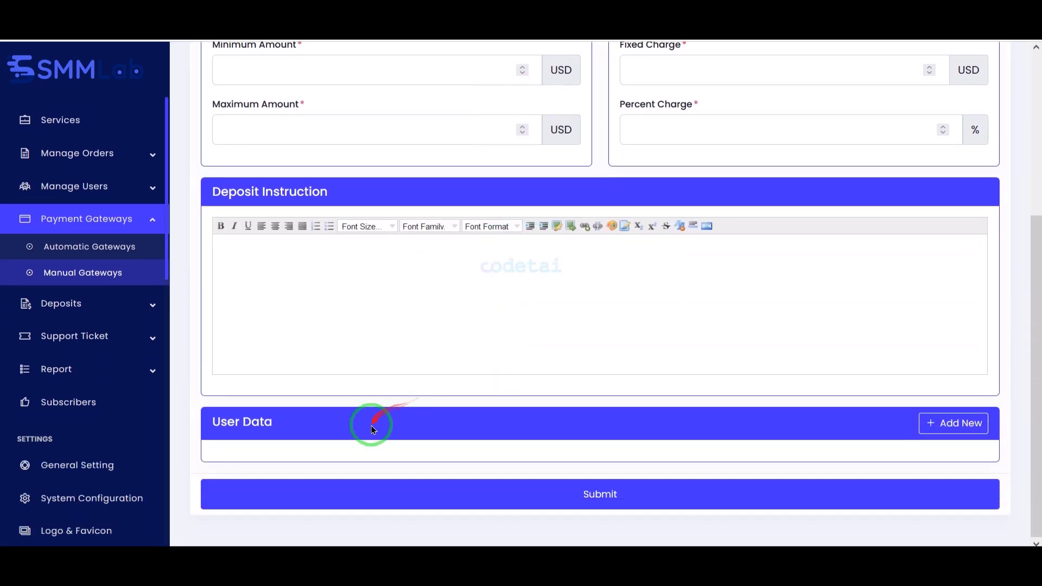
Add a required Text user-data field labelled 'k' to the gateway form.
left_click(955, 421)
left_click(503, 150)
left_click(465, 200)
left_click(461, 211)
left_click(448, 254)
left_click(455, 266)
left_click(475, 324)
Expand the Deposits section in the sidebar.
scroll(609, 479, "down", 3)
scroll(825, 461, "up", 8)
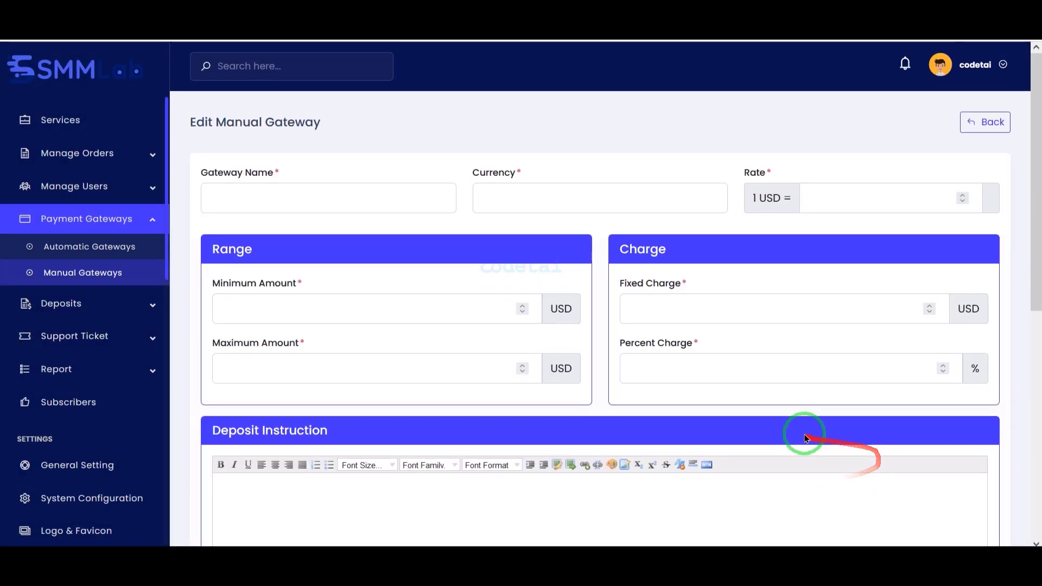
left_click(112, 304)
Review pending, approved, rejected and initiated deposits, plus the full deposit history.
left_click(104, 330)
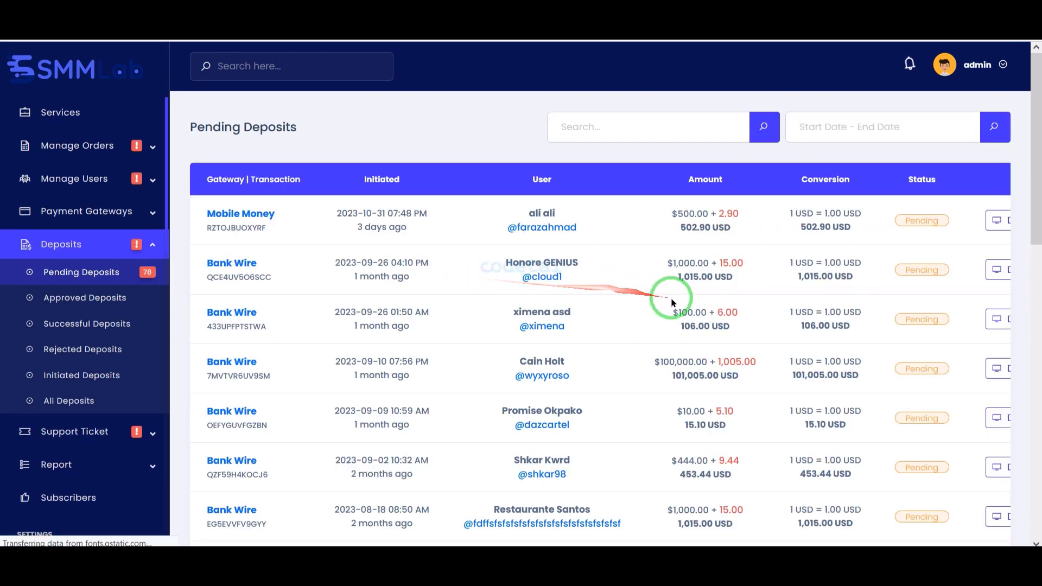
scroll(675, 353, "down", 6)
scroll(868, 368, "up", 7)
left_click(996, 221)
left_click(84, 405)
scroll(883, 296, "down", 5)
left_click(963, 262)
left_click(83, 309)
left_click(82, 440)
scroll(909, 358, "down", 10)
left_click(985, 341)
scroll(116, 233, "down", 5)
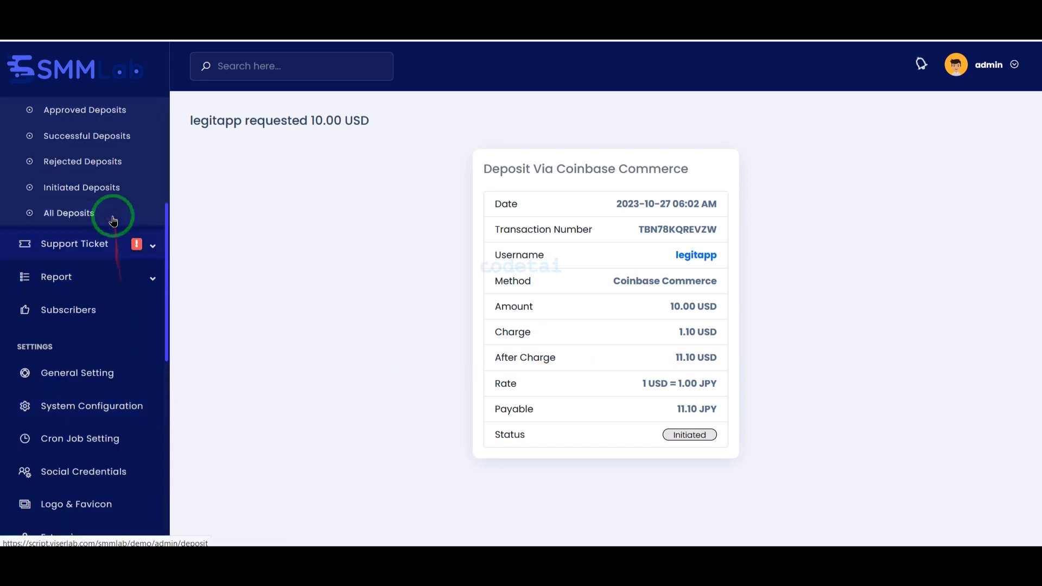
left_click(115, 228)
scroll(535, 372, "down", 4)
scroll(444, 372, "up", 4)
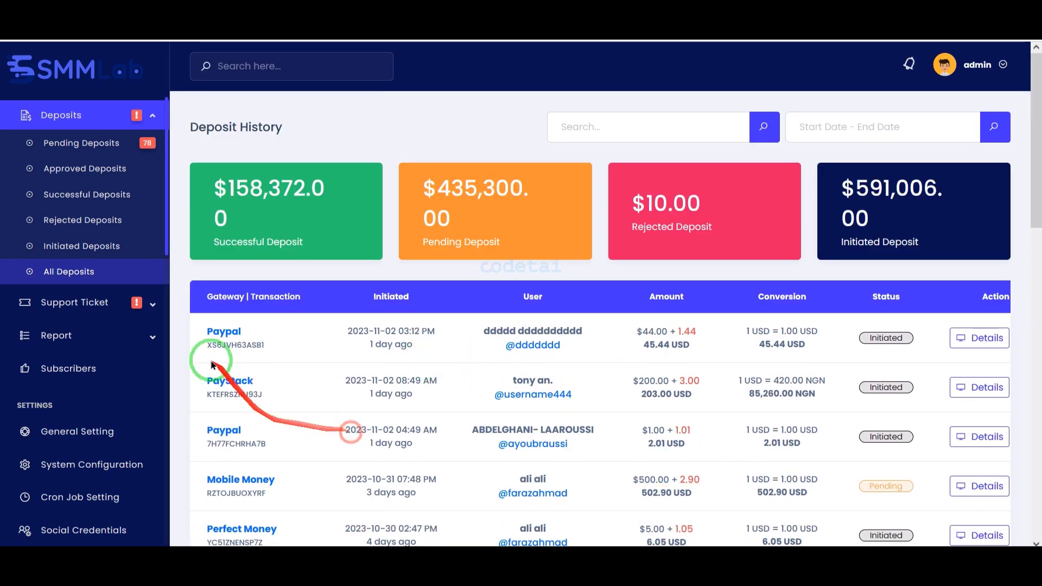
Browse the pending, closed, answered and all support ticket lists.
left_click(81, 302)
left_click(75, 327)
scroll(980, 333, "down", 3)
scroll(979, 217, "up", 3)
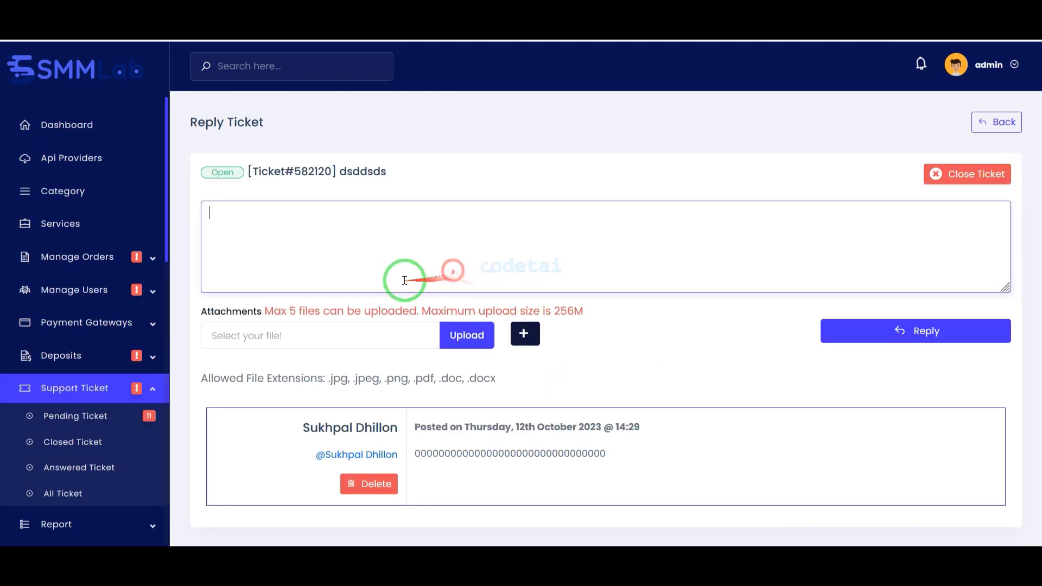
left_click(112, 419)
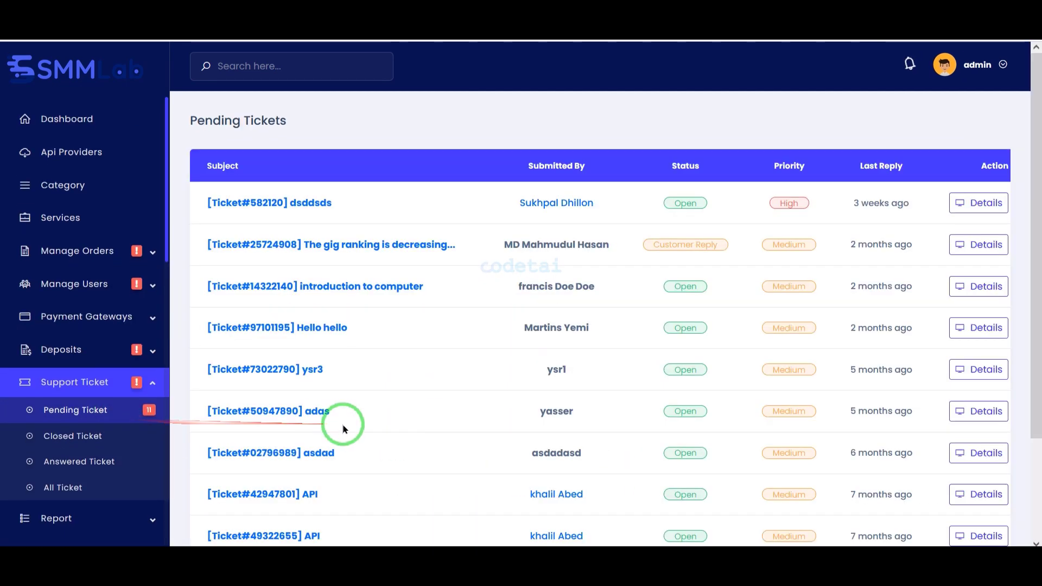
scroll(466, 406, "down", 2)
left_click(116, 307)
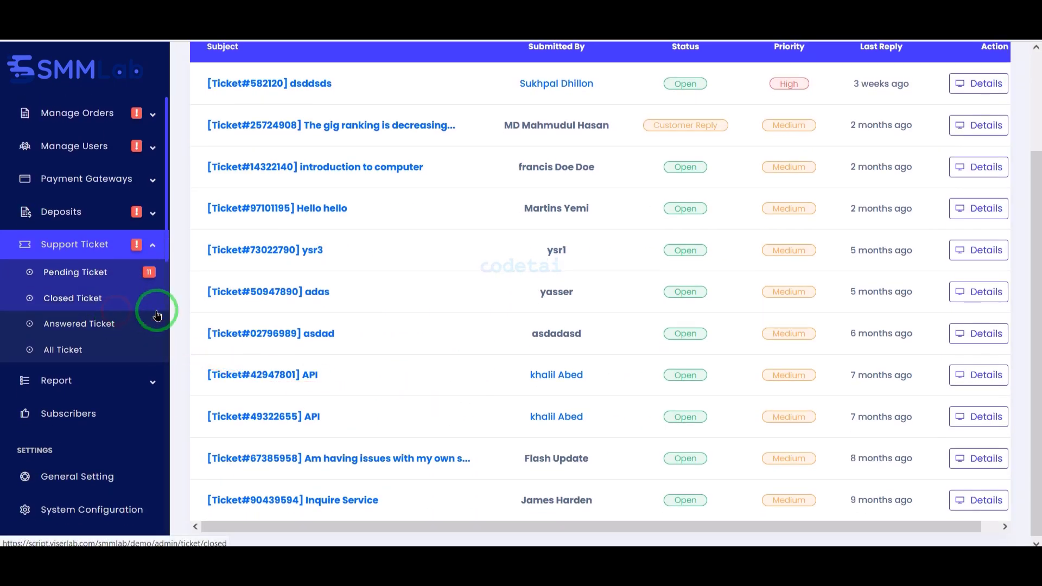
left_click(127, 312)
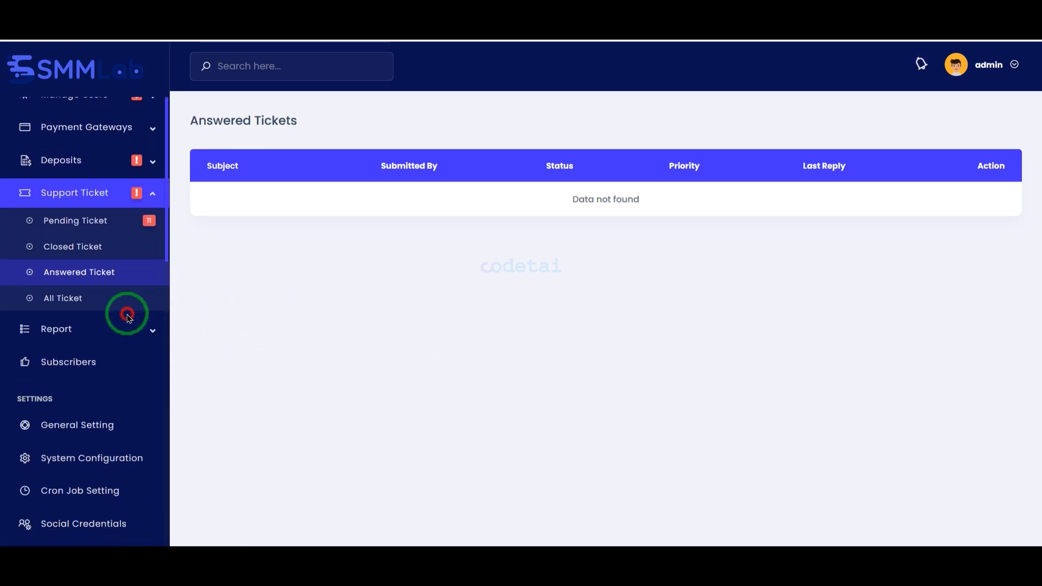
left_click(127, 301)
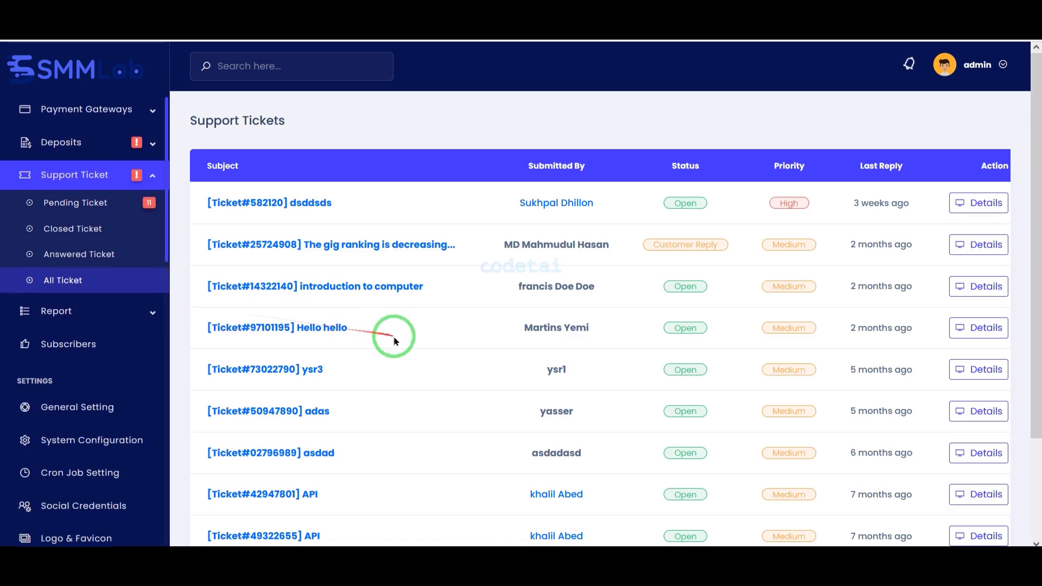
Check the transaction log and notification history reports, then open Subscribers.
left_click(127, 302)
left_click(108, 336)
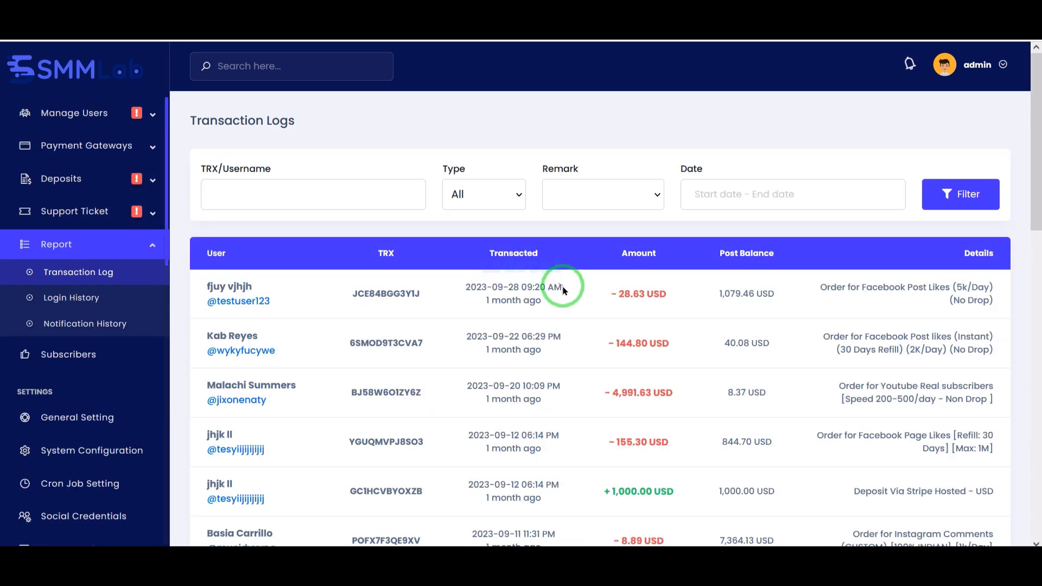
scroll(558, 279, "down", 10)
scroll(541, 304, "down", 10)
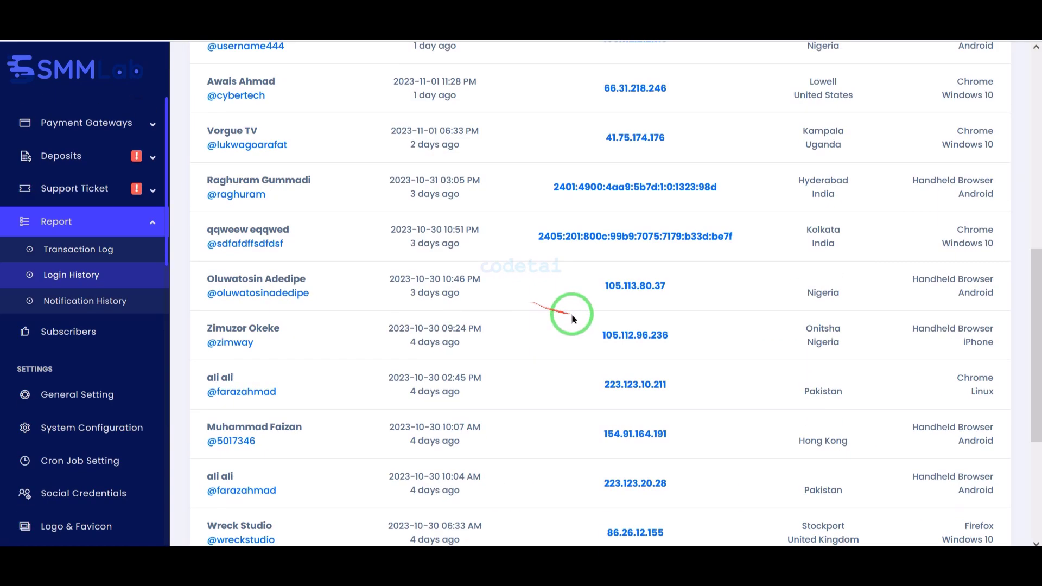
left_click(76, 298)
scroll(452, 326, "down", 10)
scroll(452, 326, "down", 5)
scroll(491, 372, "up", 15)
left_click(105, 315)
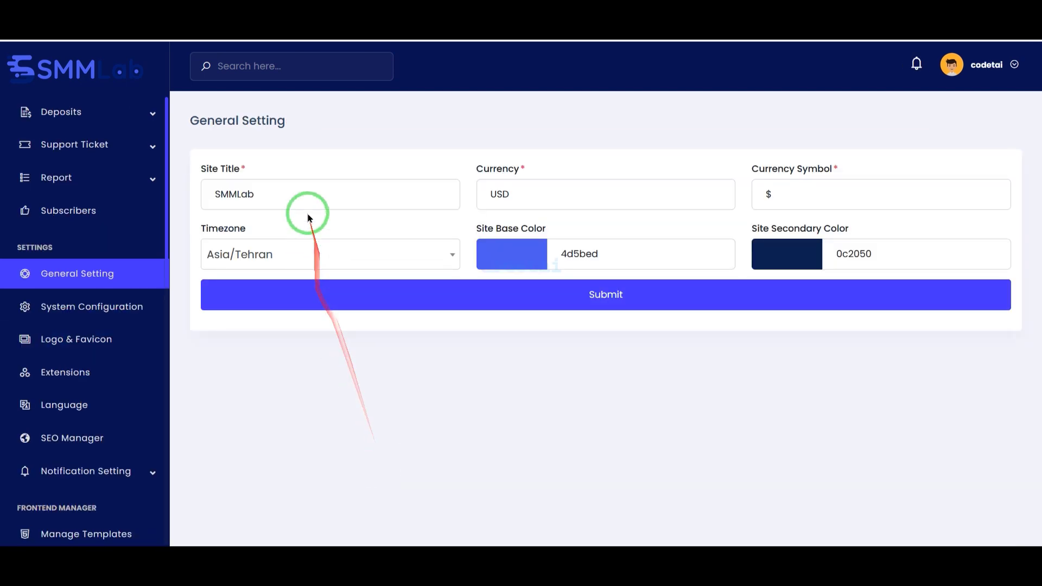
Change the site title to Codetai and set the timezone to UTC.
double_click(298, 196)
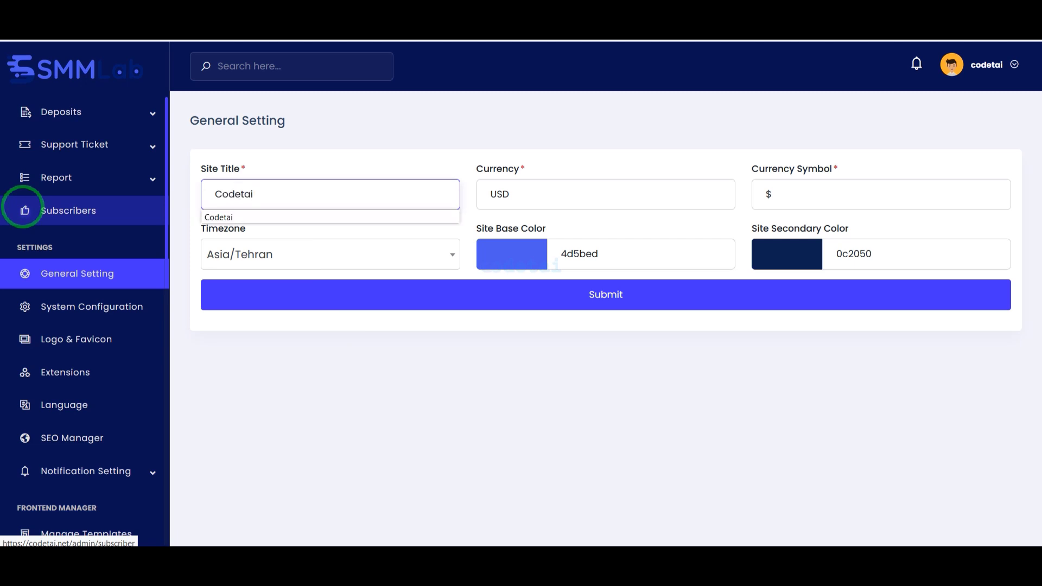
double_click(488, 194)
double_click(854, 197)
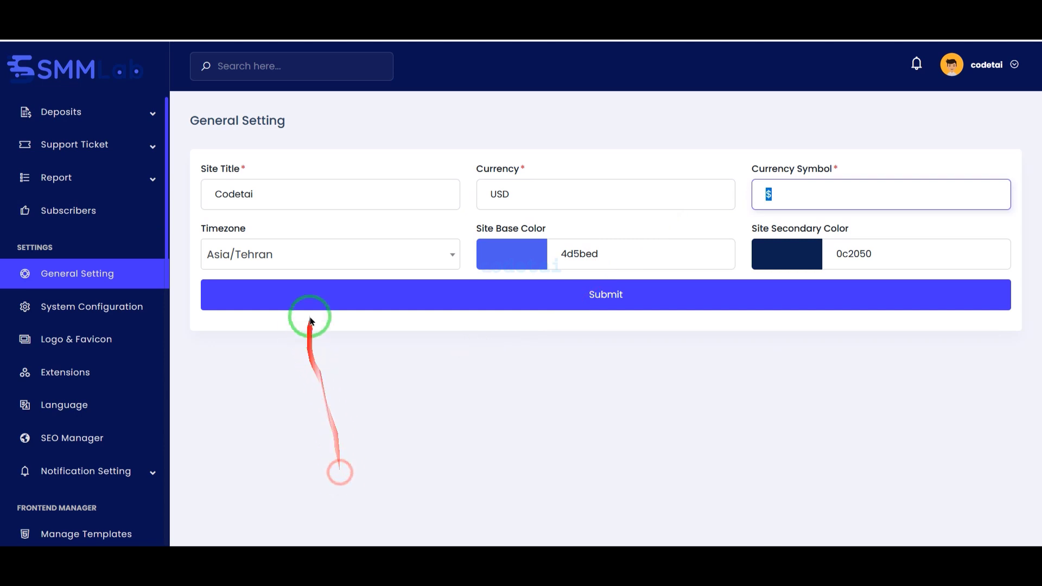
left_click(349, 247)
type("u")
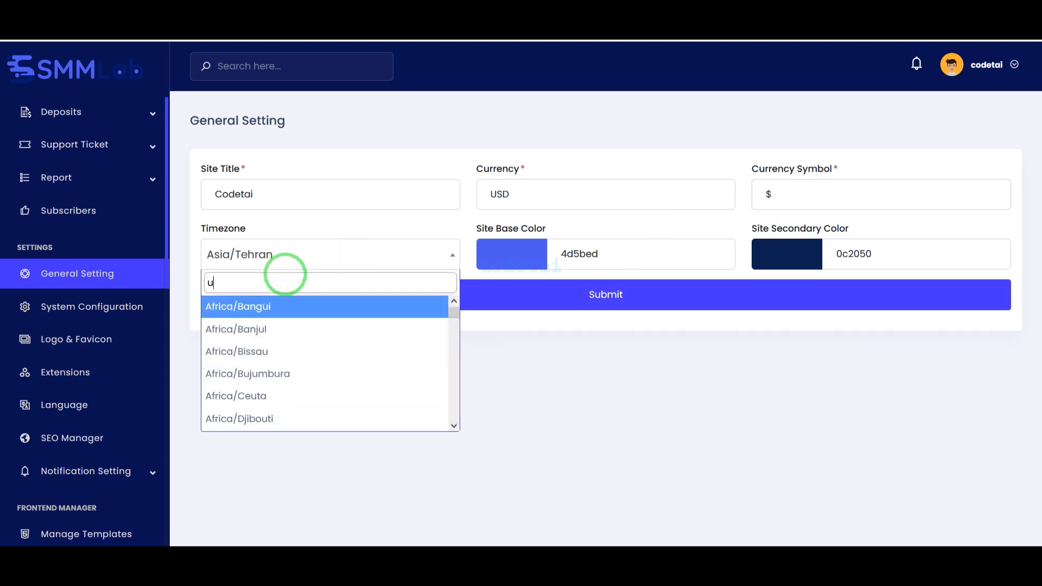
type("t")
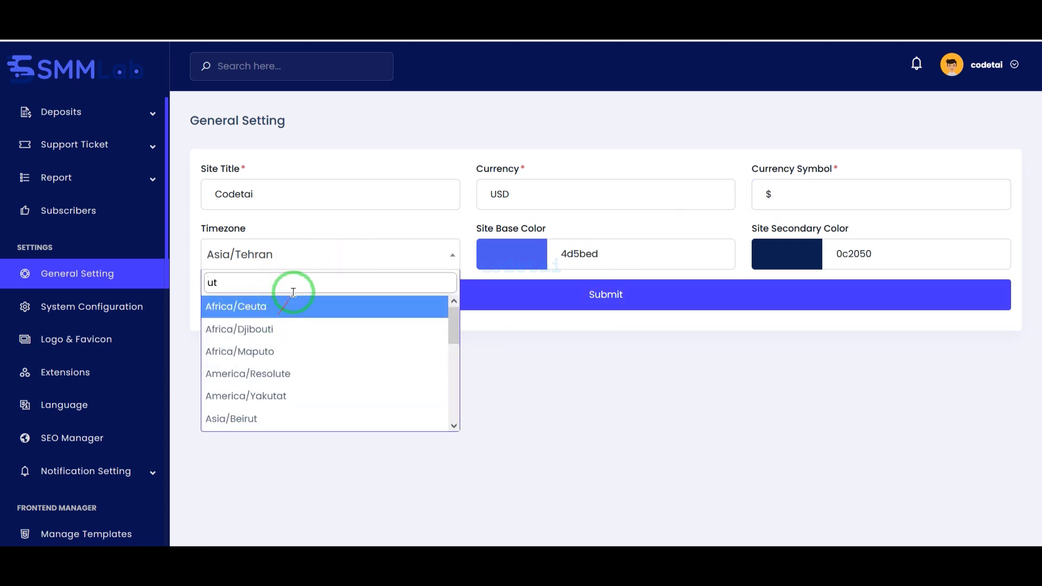
type("c")
left_click(243, 325)
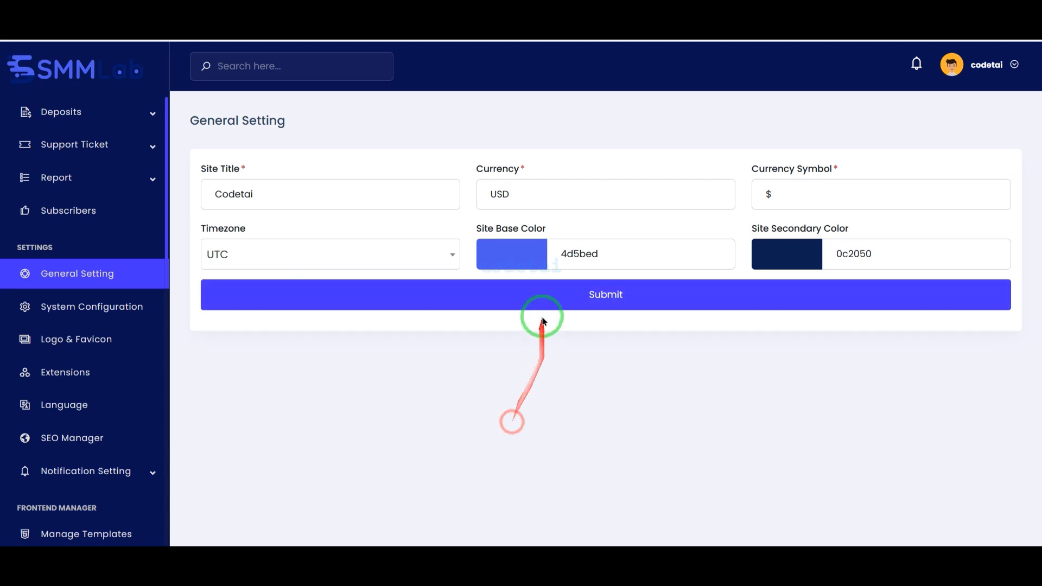
Make the base colour green and the secondary colour dark blue, and save.
left_click(513, 259)
left_click_drag(591, 332, 578, 302)
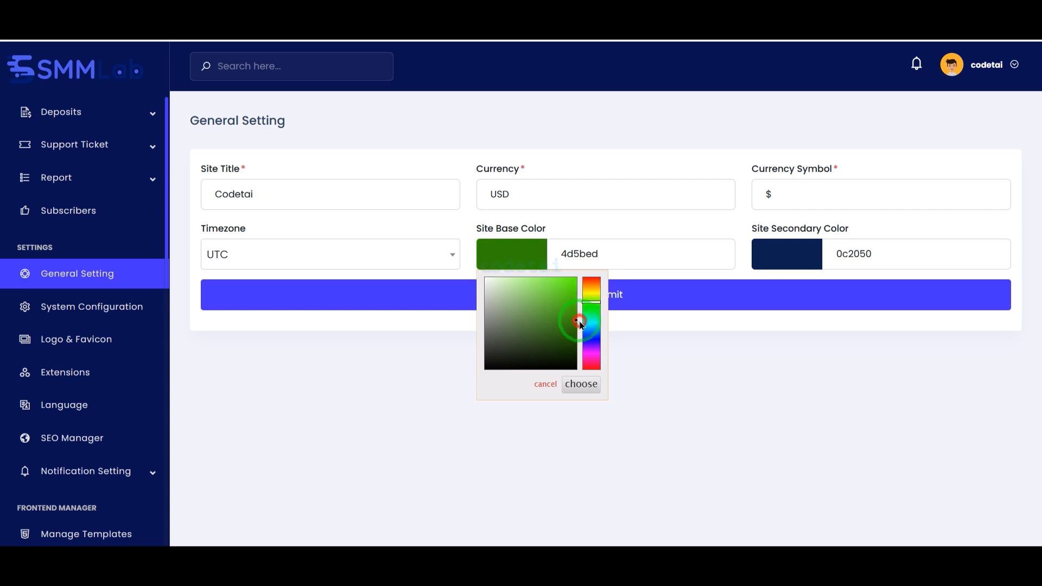
left_click(799, 255)
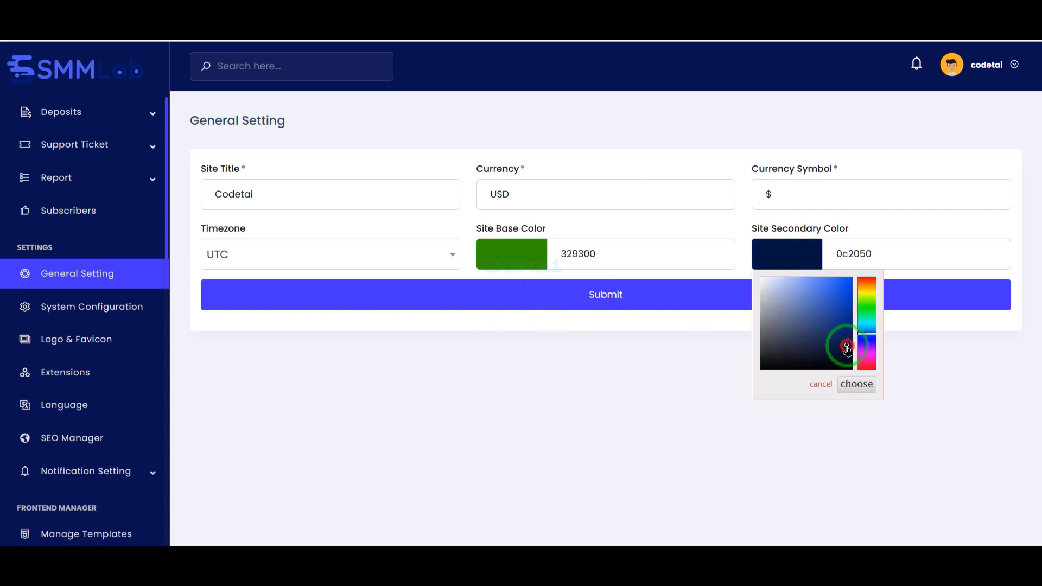
left_click(856, 384)
left_click(514, 303)
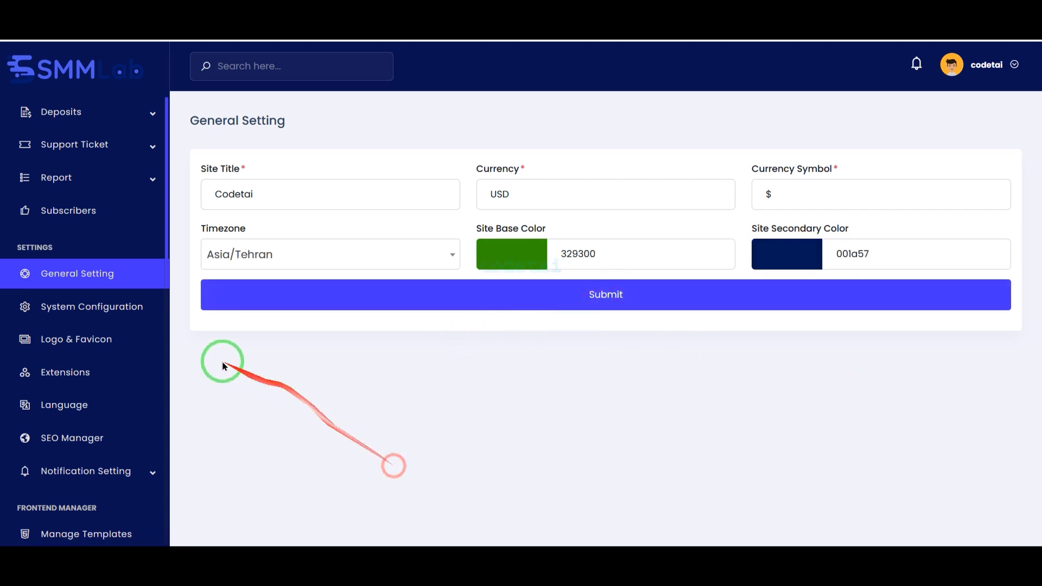
left_click(116, 317)
Turn on Force SSL, keep SMS Notification enabled, and save the system configuration.
left_click(945, 234)
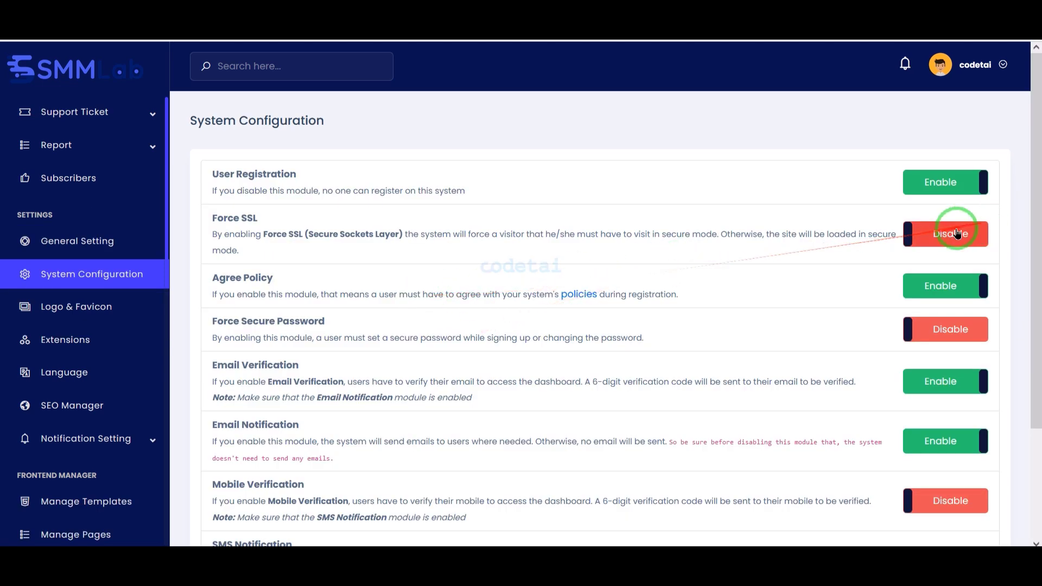
scroll(511, 352, "down", 2)
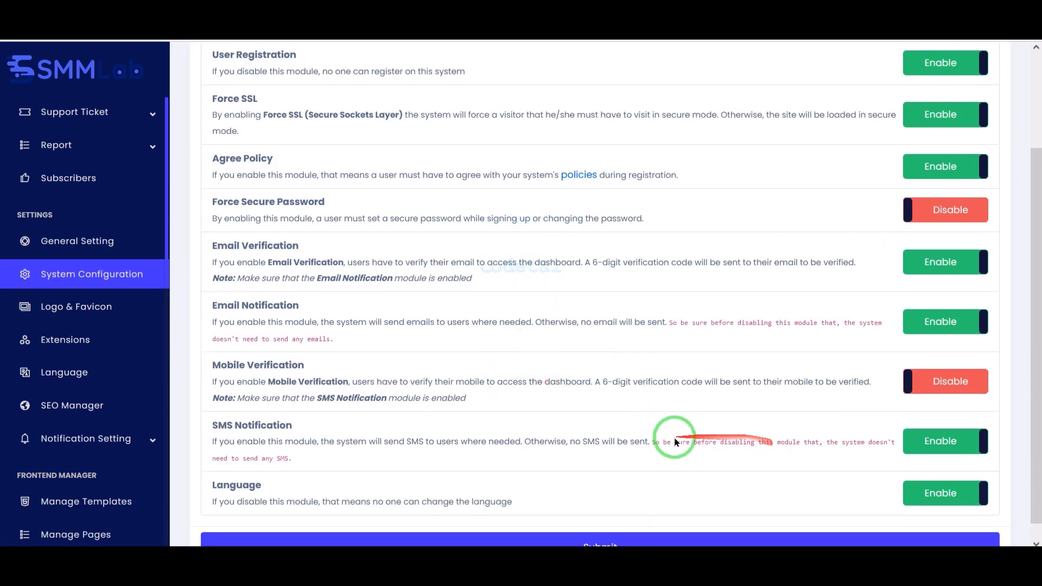
scroll(466, 476, "down", 1)
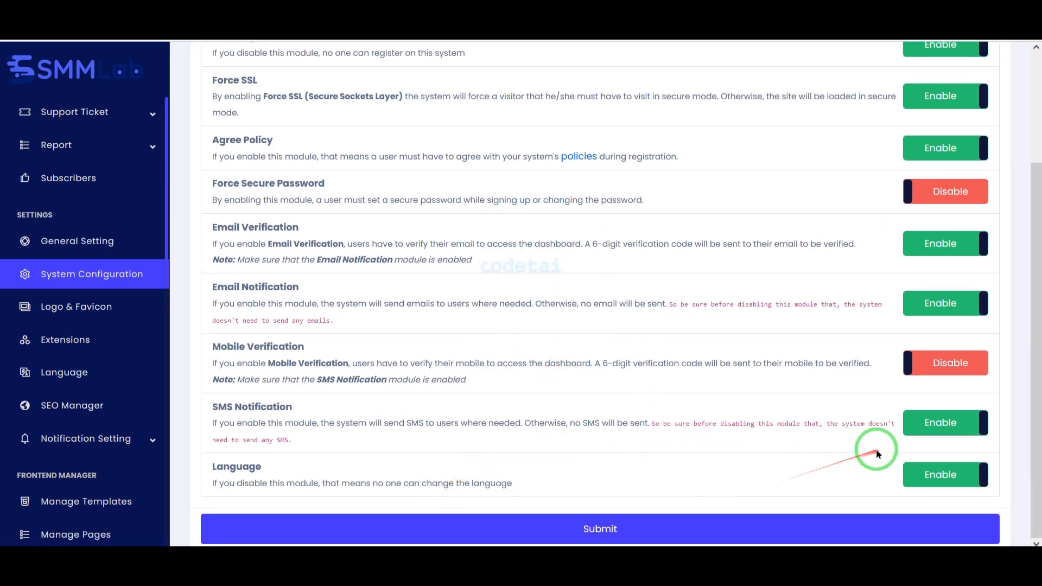
scroll(983, 424, "up", 2)
scroll(983, 425, "down", 2)
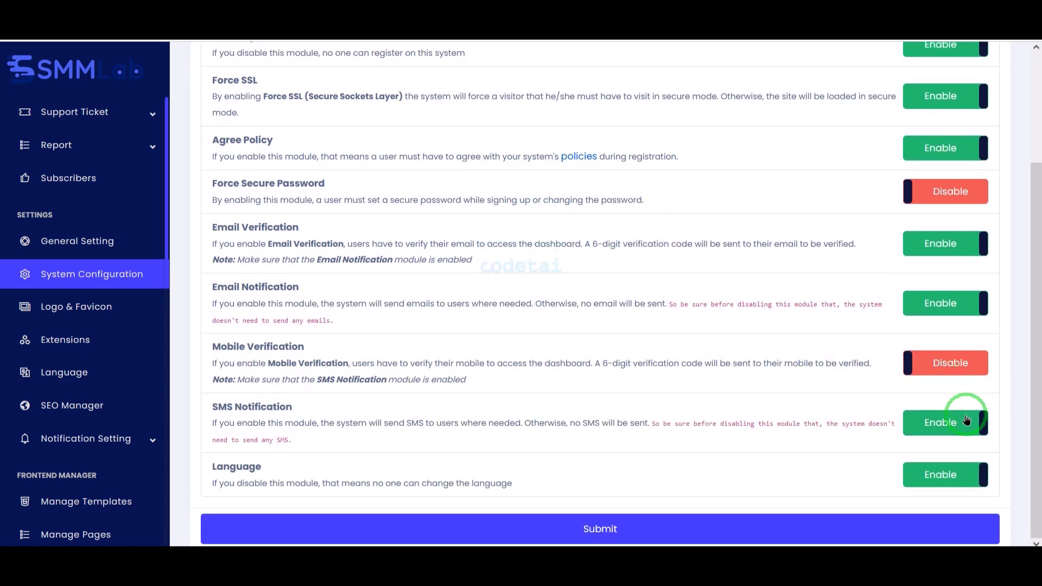
left_click(636, 531)
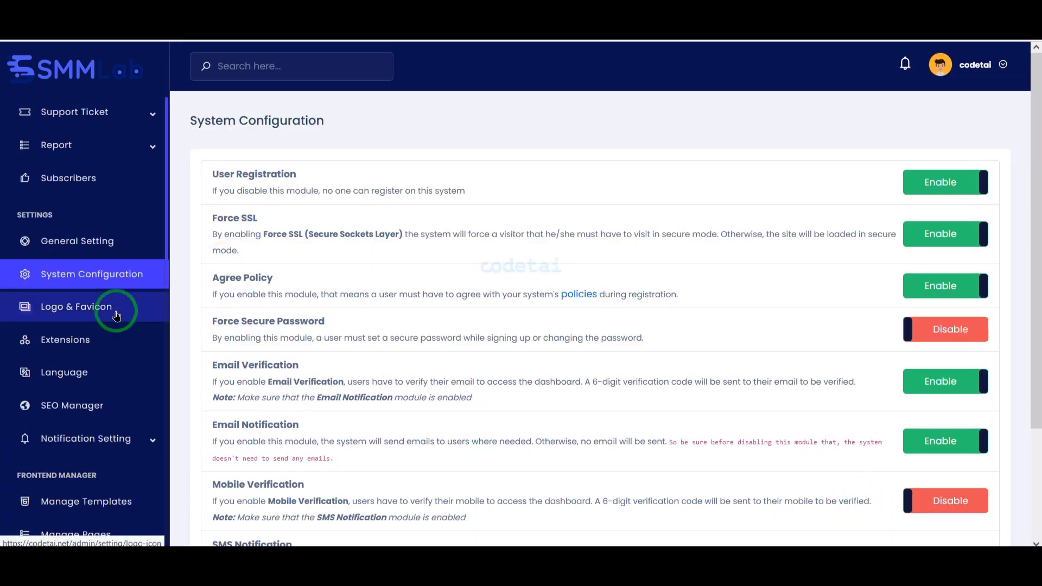
Upload the codetai logo and the co favicon files and save them.
left_click(116, 309)
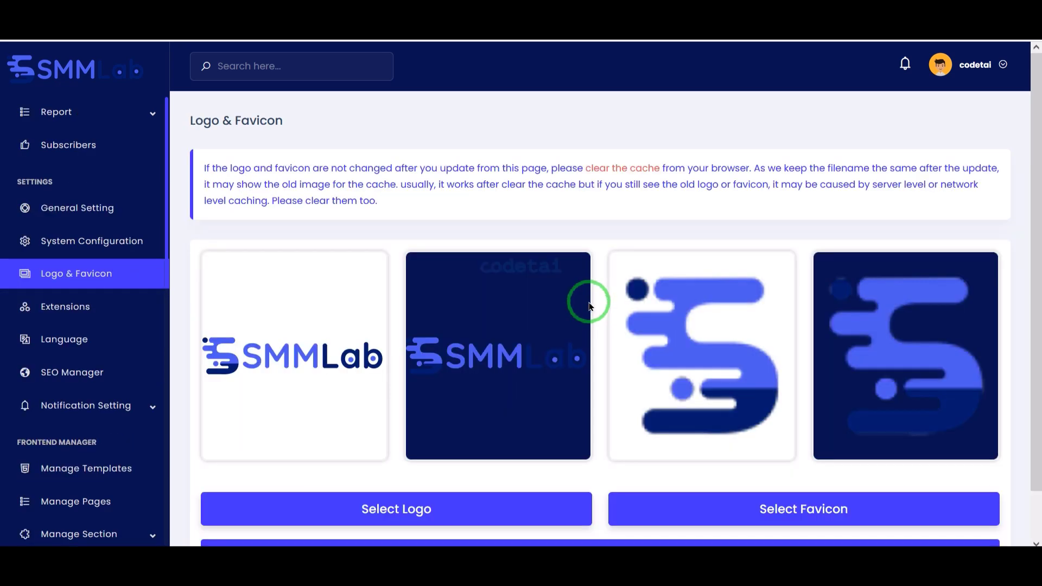
scroll(586, 298, "down", 2)
left_click(418, 458)
double_click(241, 145)
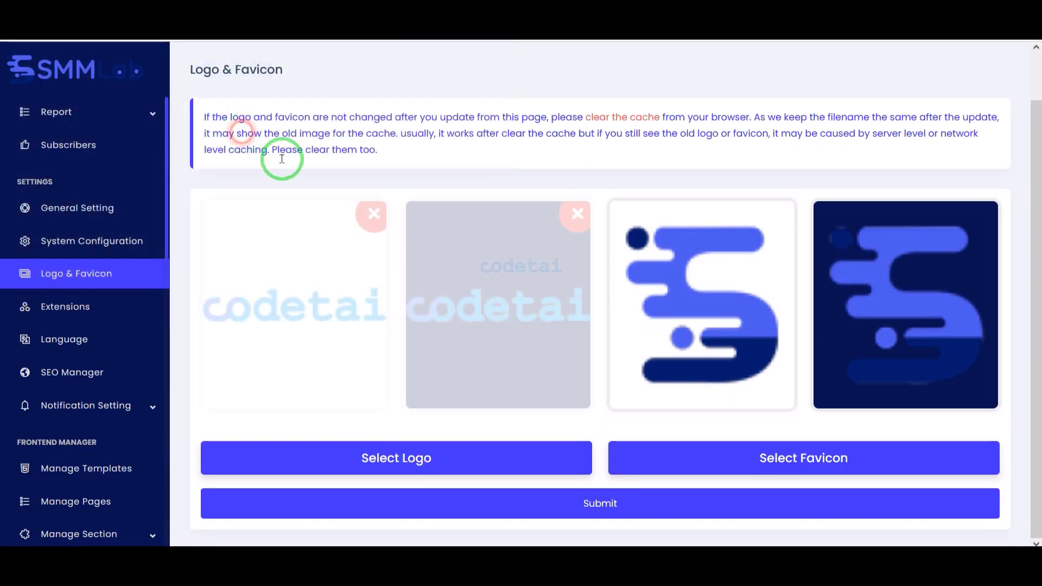
left_click(821, 450)
left_click(184, 100)
double_click(183, 100)
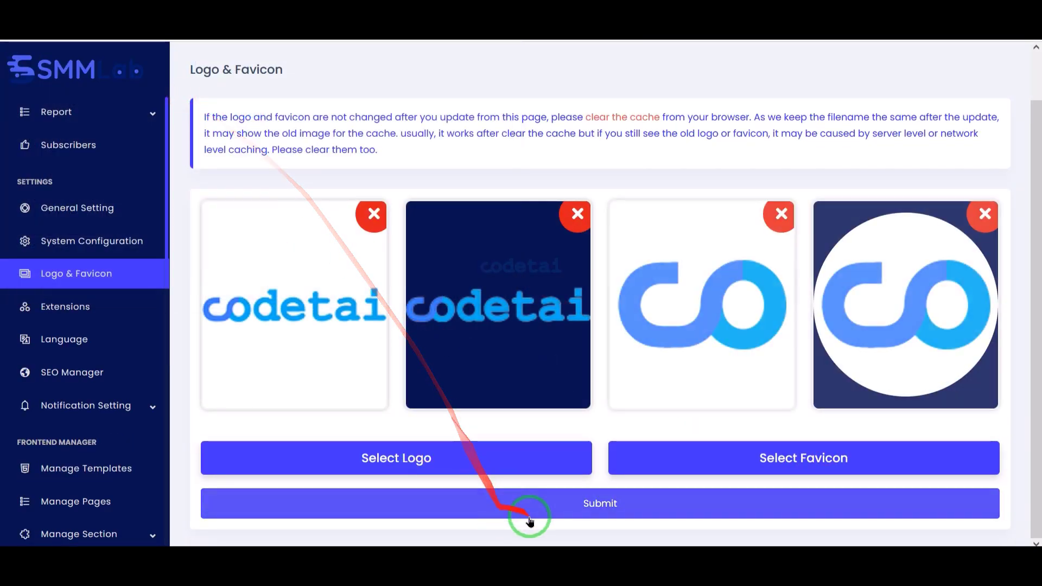
left_click(530, 516)
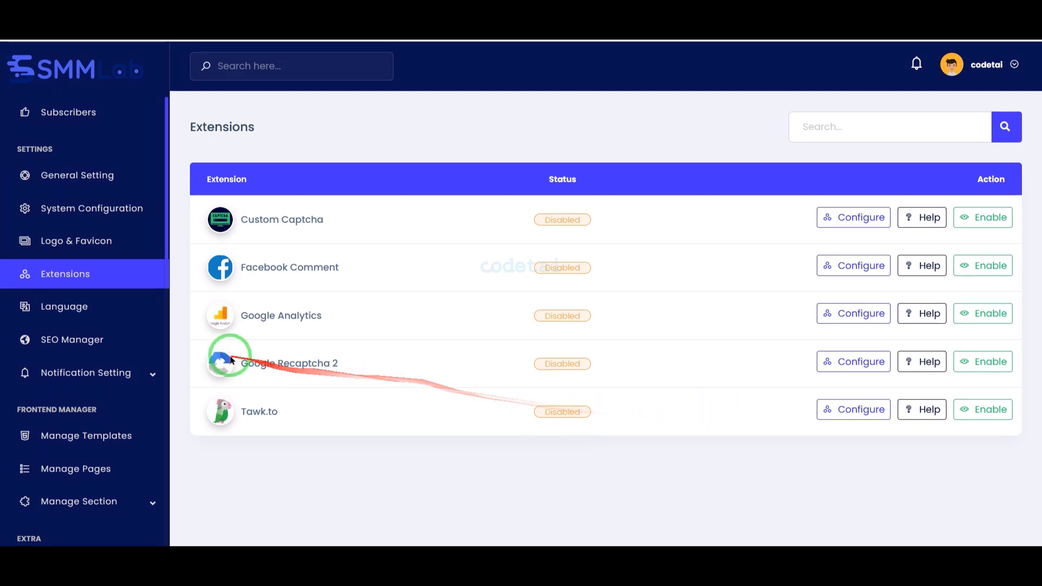
Open the Google Recaptcha 2 settings and find the reCAPTCHA admin console in a new tab.
left_click_drag(311, 364, 1018, 377)
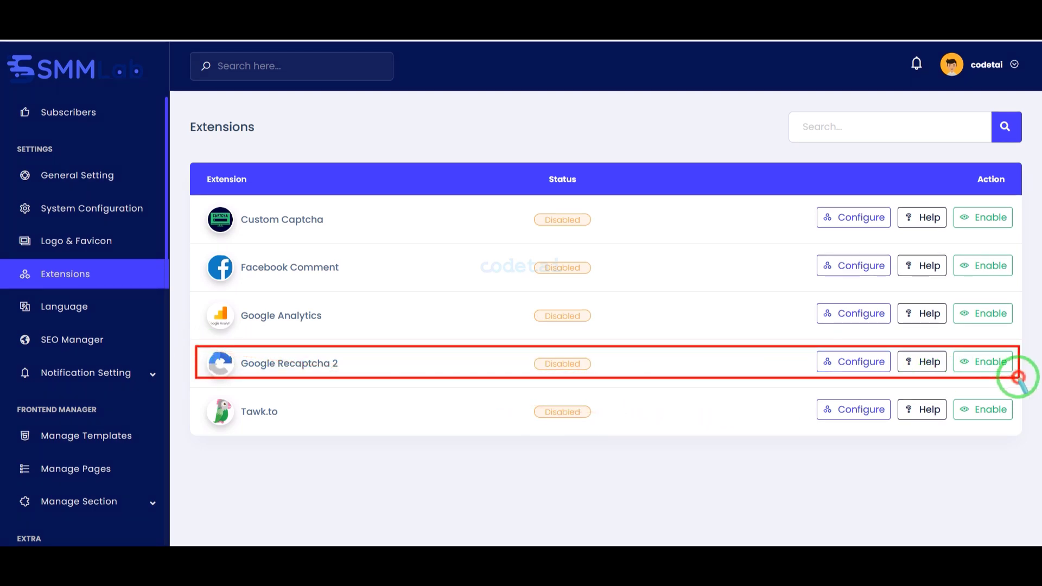
left_click(861, 362)
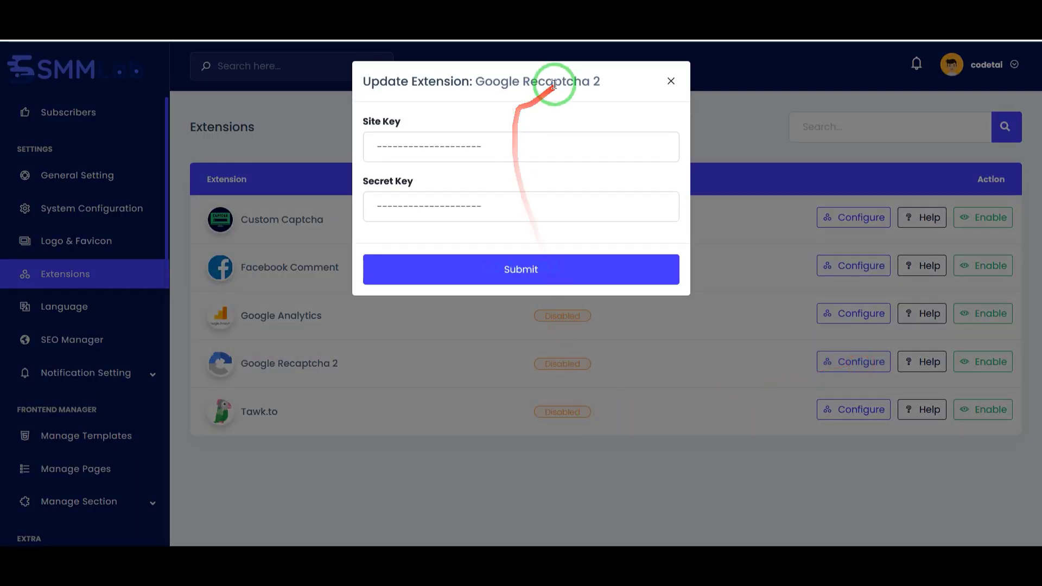
left_click(237, 38)
type("Google Recaptcha")
key("Return")
left_click_drag(121, 63, 271, 87)
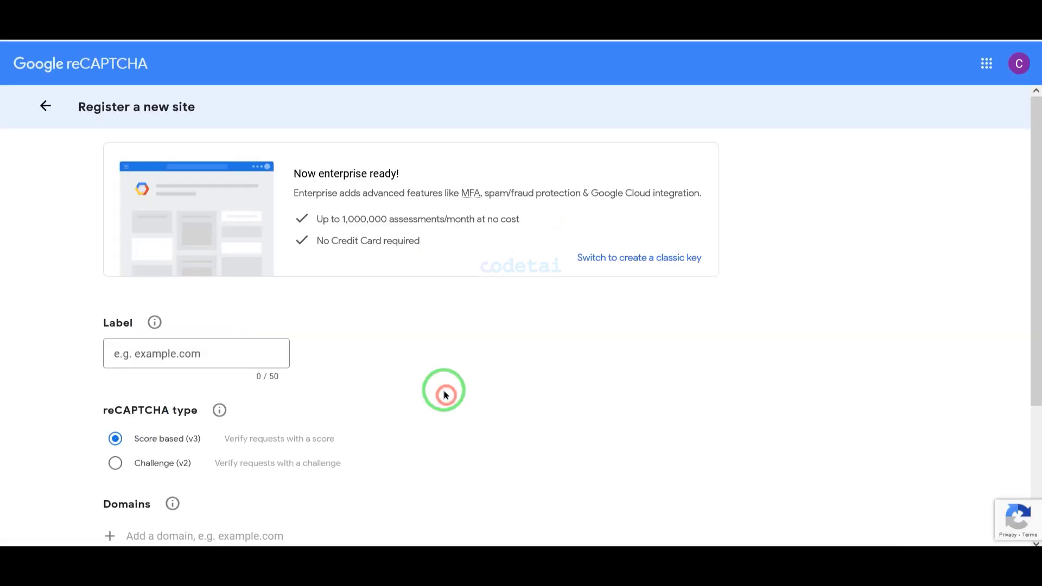
scroll(441, 390, "down", 3)
Register a Challenge (v2) reCAPTCHA site with codetai.net as its allowed domain.
left_click(154, 230)
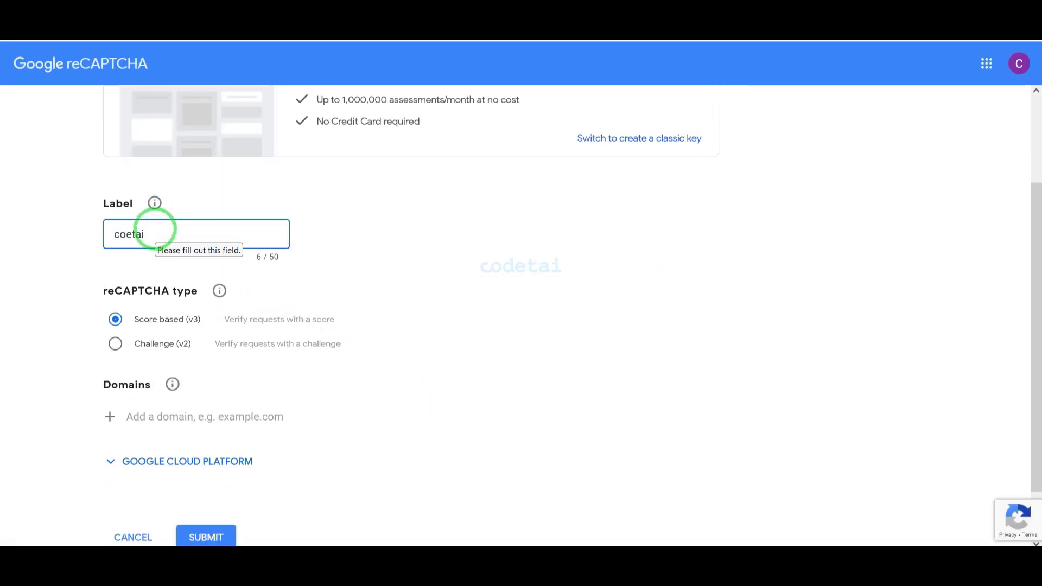
type("d")
double_click(134, 240)
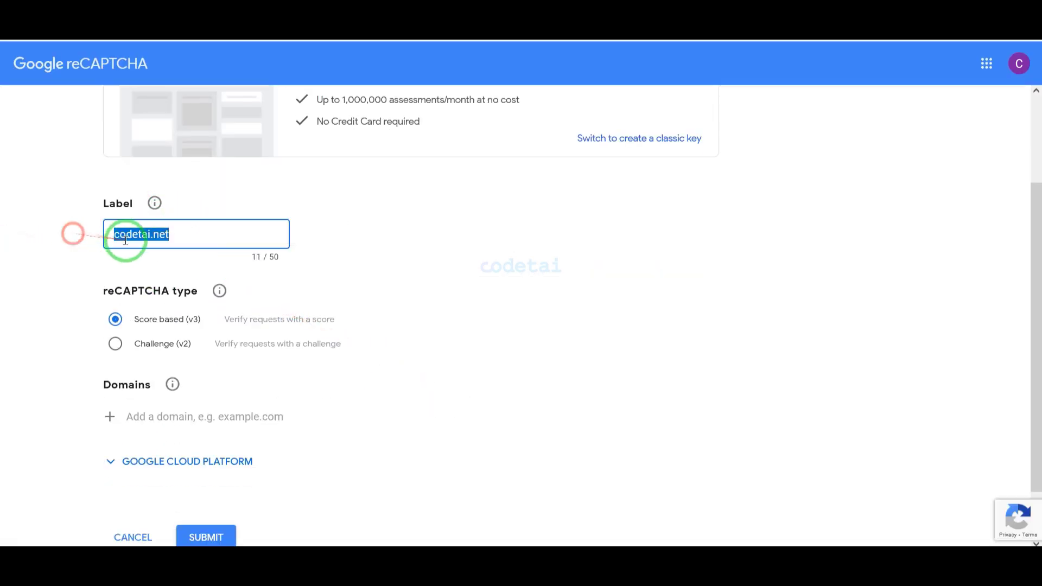
right_click(135, 239)
left_click(170, 389)
scroll(122, 305, "down", 1)
left_click(115, 279)
scroll(130, 325, "down", 1)
right_click(147, 353)
left_click(203, 216)
key("Return")
scroll(298, 434, "down", 1)
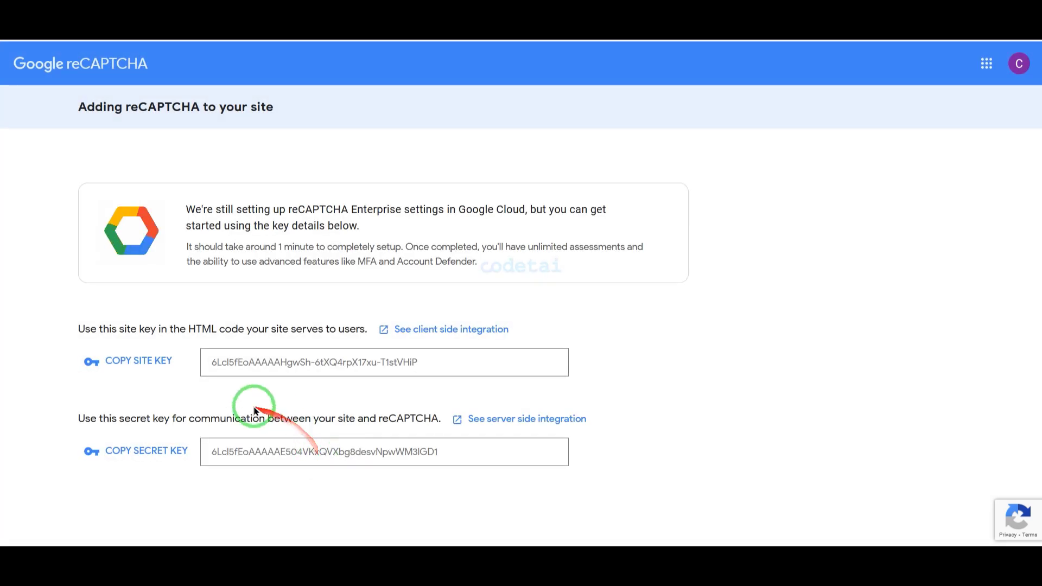
Paste the new site key and secret key into Google Recaptcha 2 and save.
left_click(142, 360)
left_click(516, 140)
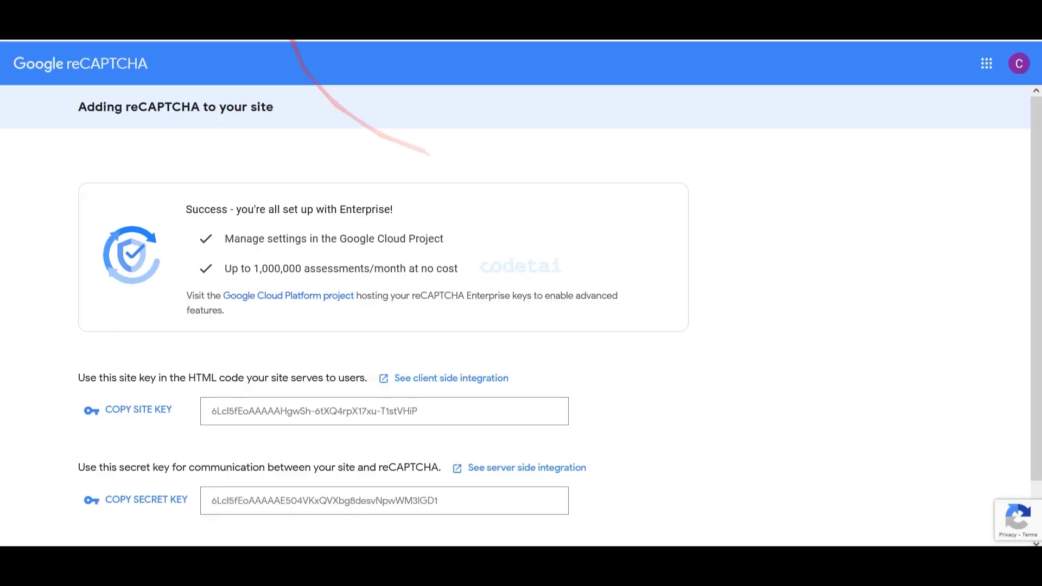
left_click(142, 407)
right_click(468, 145)
left_click(114, 490)
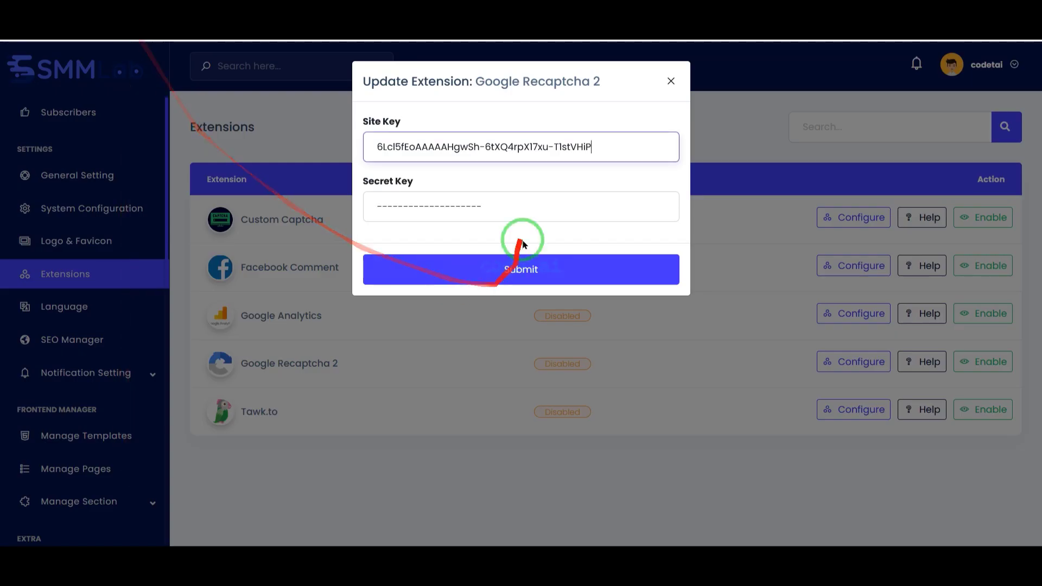
right_click(416, 211)
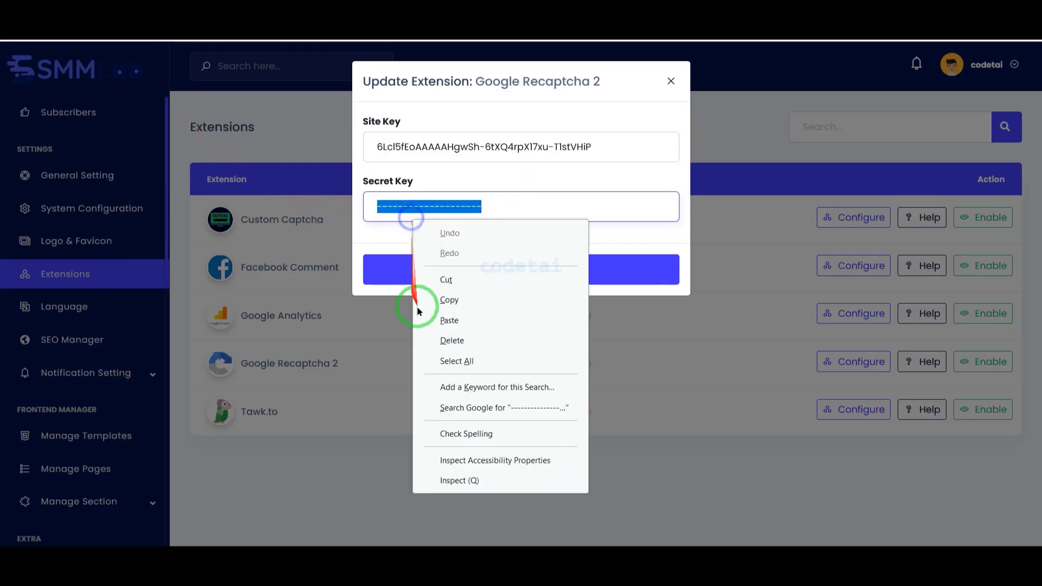
left_click(445, 319)
left_click(423, 281)
Enable the Google Recaptcha 2 extension and confirm it.
left_click(958, 367)
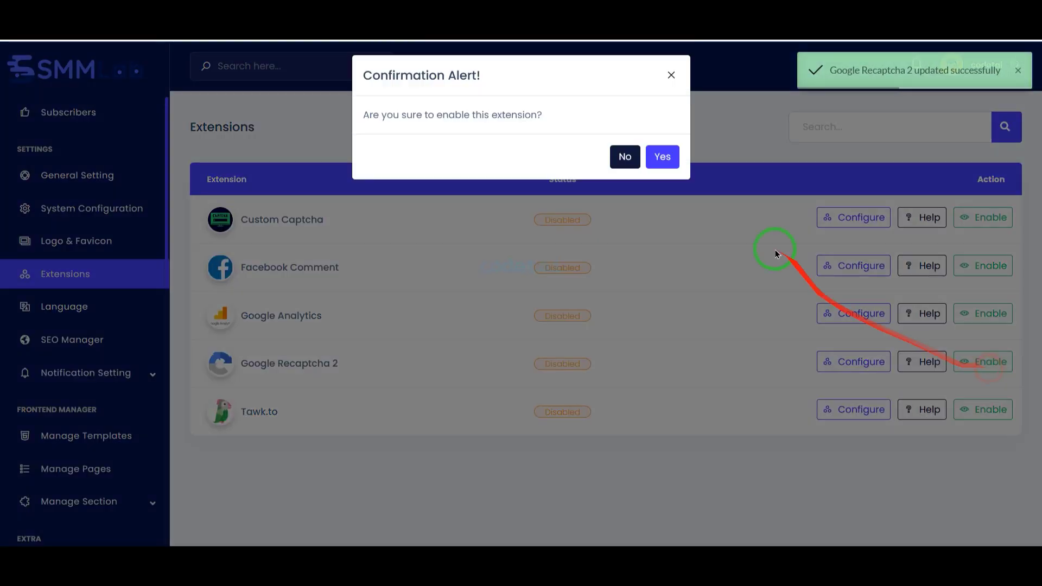
key("Return")
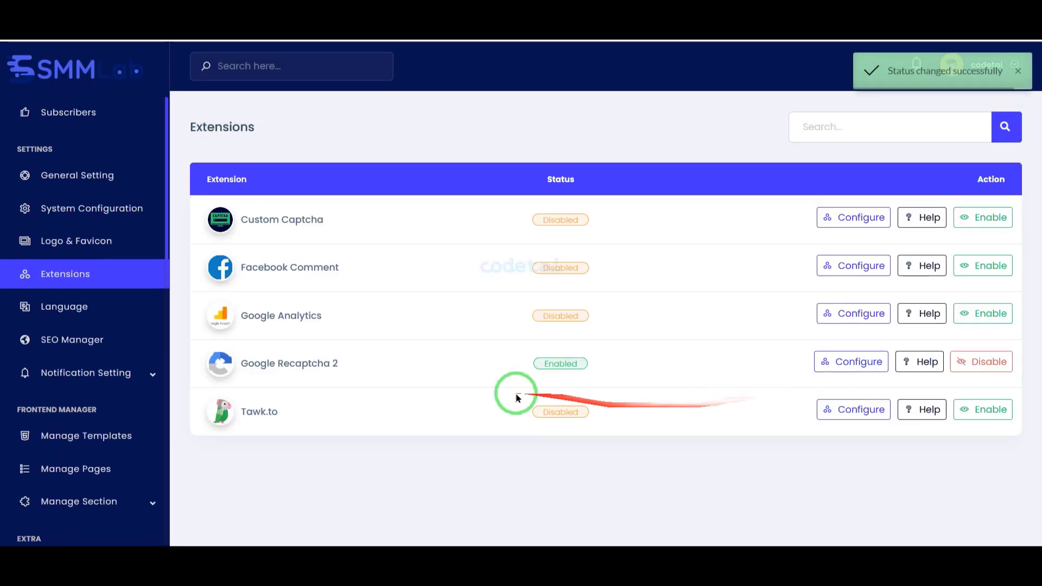
mouse_move(196, 393)
left_mouse_down()
mouse_move(372, 493)
mouse_move(507, 438)
mouse_move(1013, 439)
left_mouse_up()
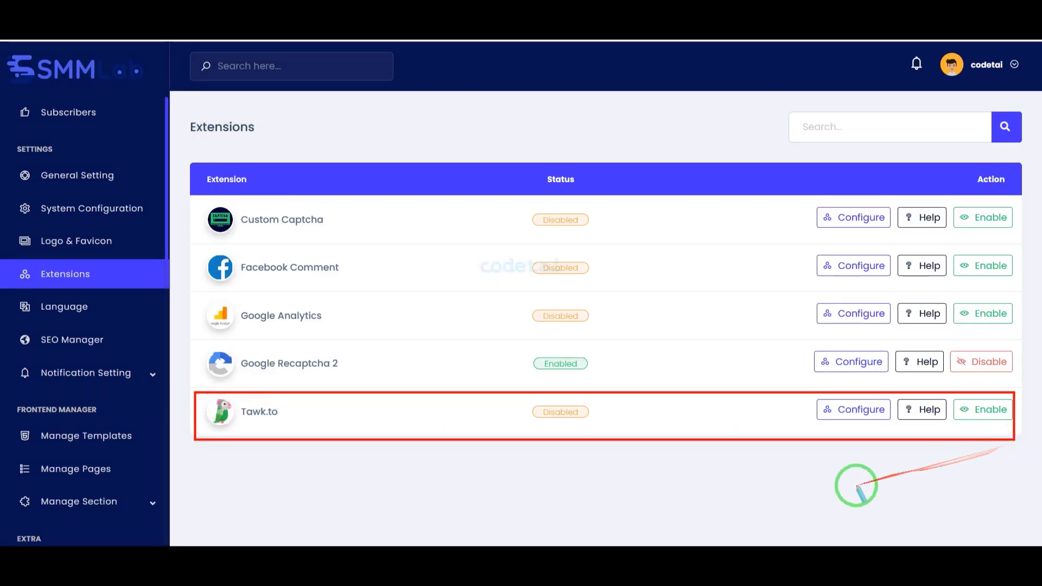
key("Escape")
left_click(868, 415)
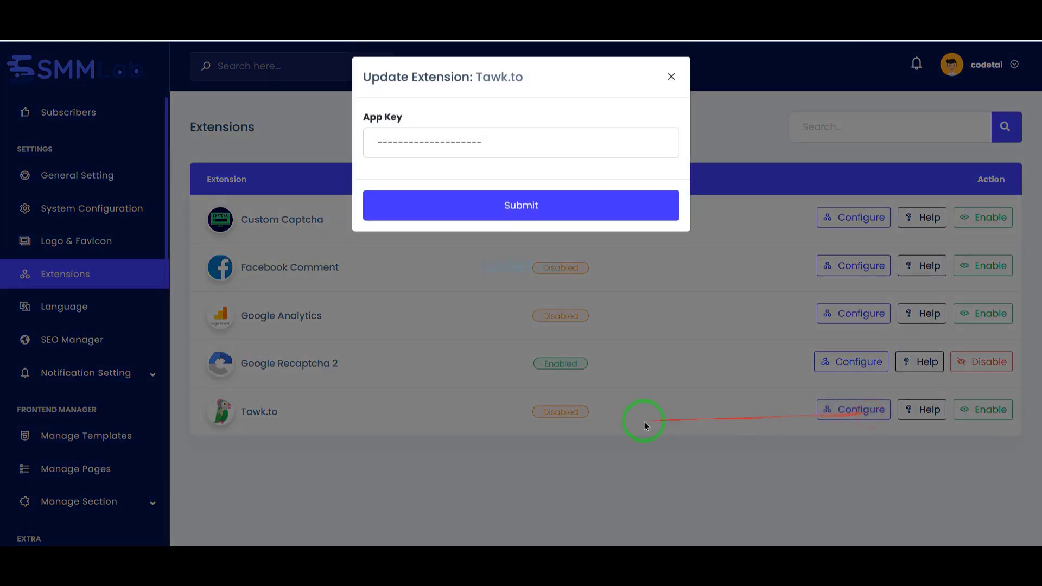
Sign up for a free Tawk.to account with a name, e-mail and password.
right_click(491, 86)
left_click(521, 163)
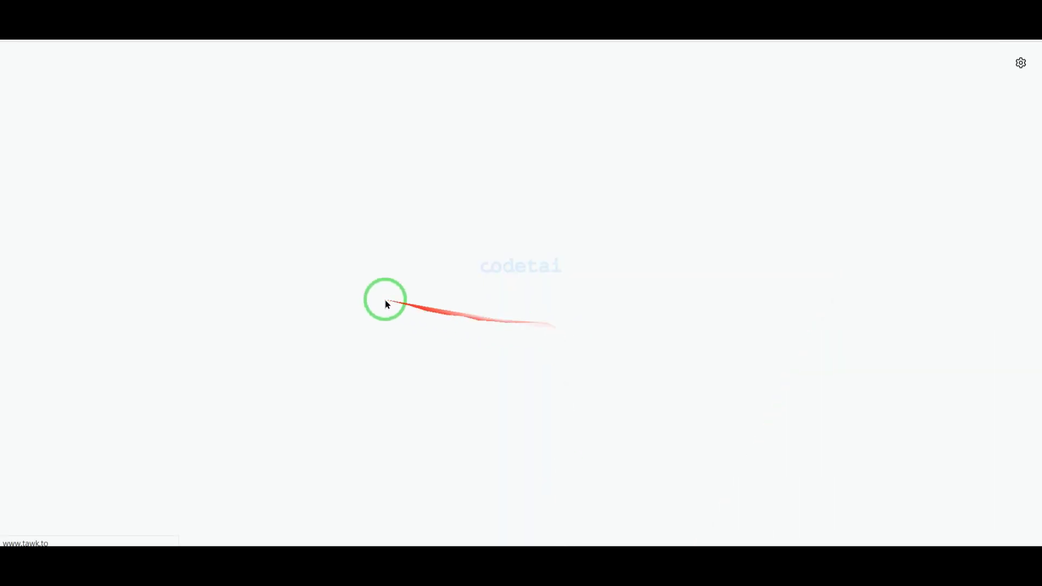
left_click(890, 99)
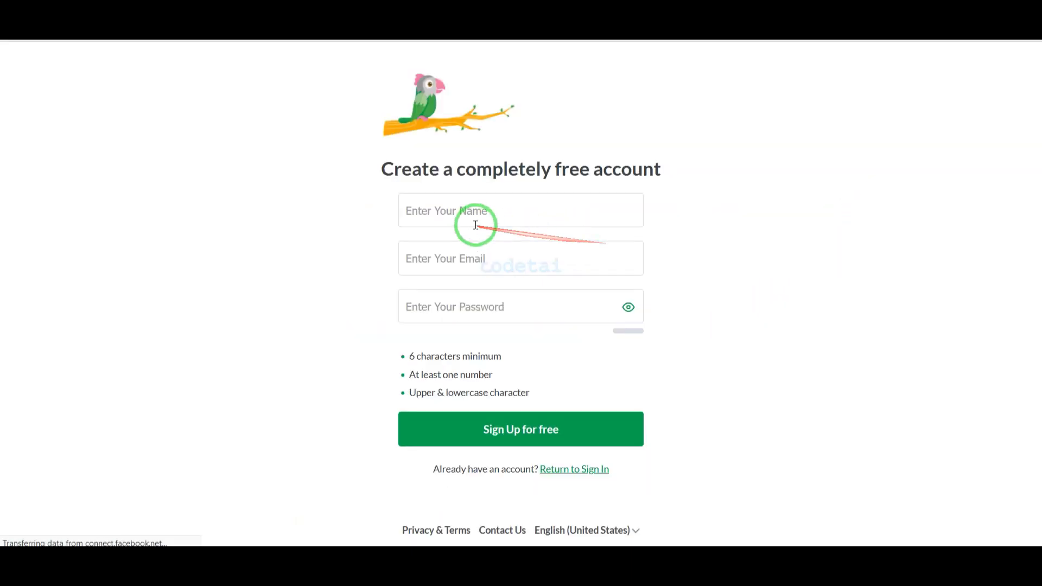
left_click(458, 256)
key("ctrl+v")
left_click(502, 294)
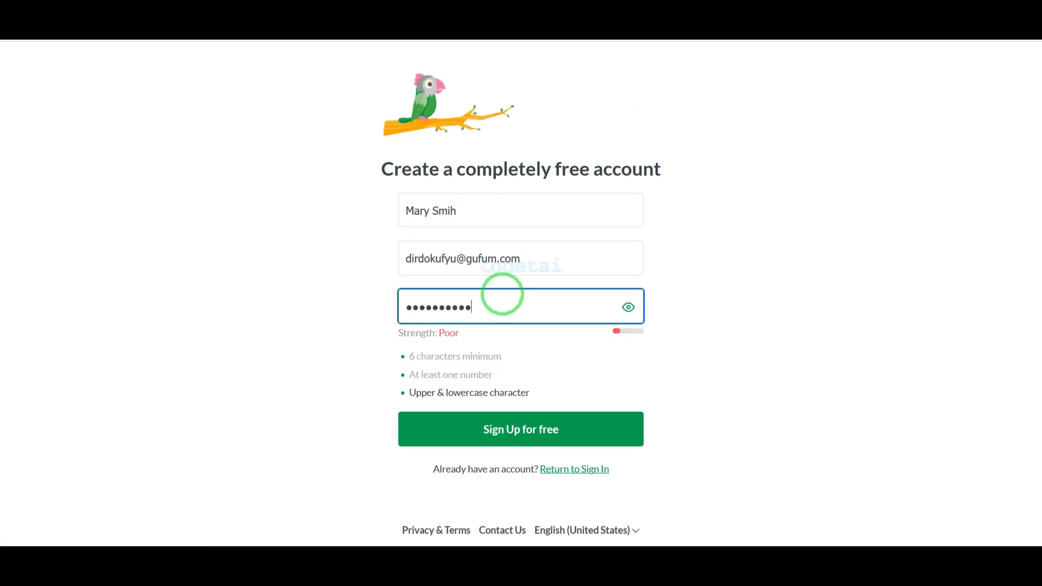
left_click(527, 438)
Add the Codetai property with the site's URL and finish Tawk.to onboarding.
left_click(533, 302)
left_click(481, 273)
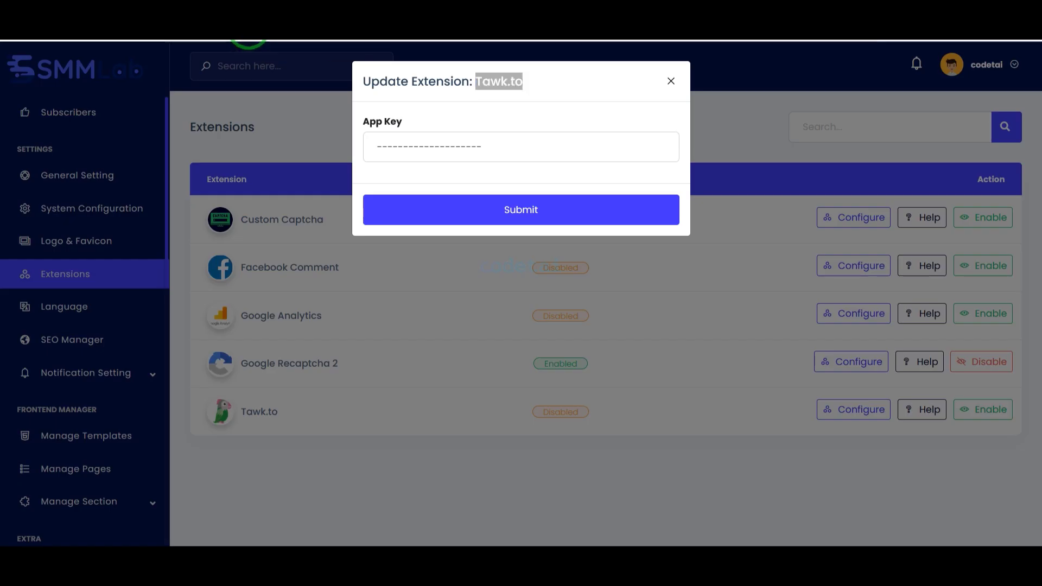
left_click(270, 107)
right_click(427, 296)
left_click(483, 391)
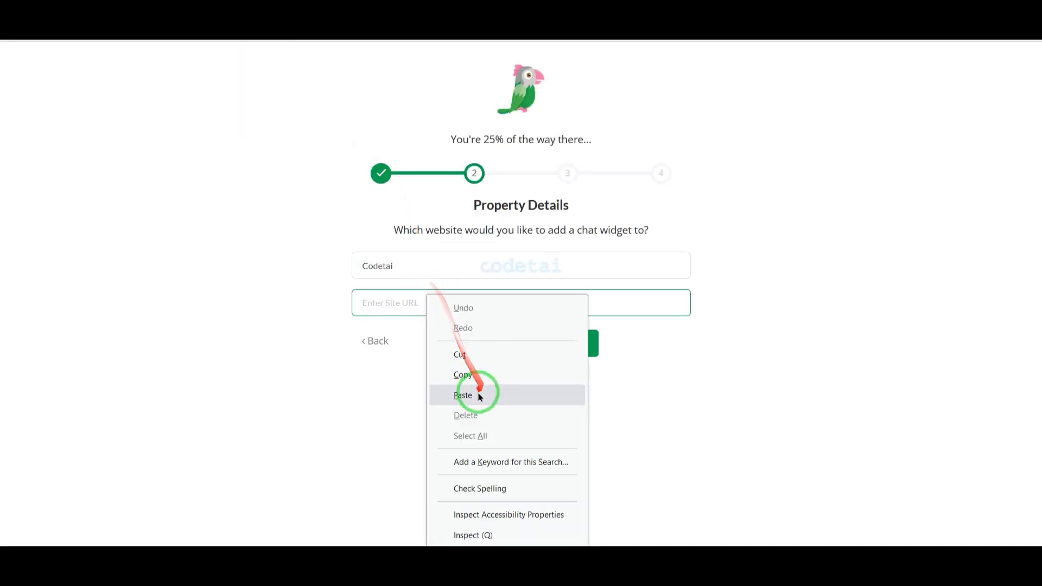
left_click(536, 343)
left_click(526, 432)
left_click(530, 493)
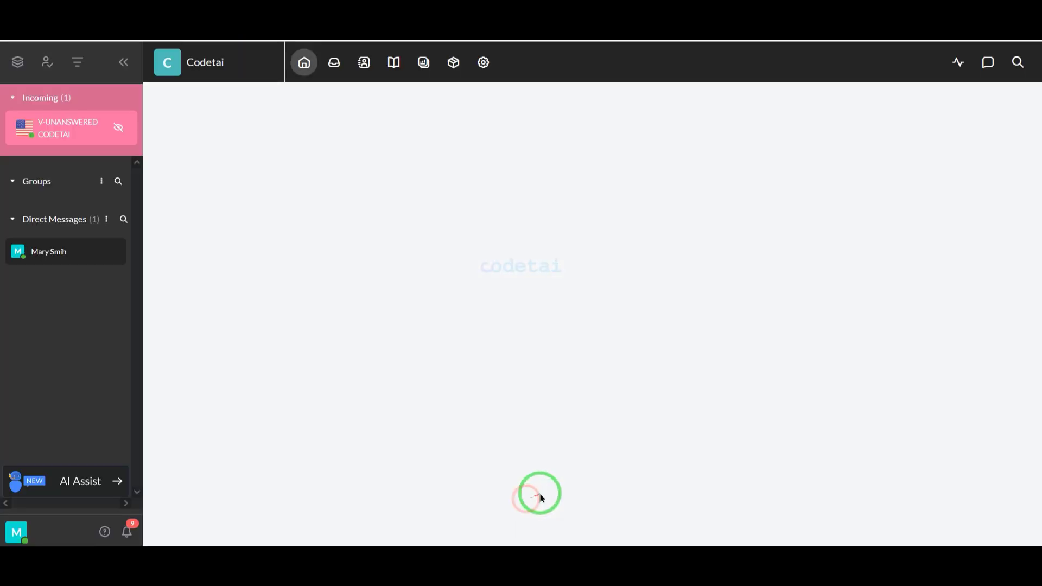
left_click(649, 113)
Copy the widget key from Administration > Chat Widget into SMMLab's Tawk.to App Key.
left_click(482, 62)
left_click(233, 197)
left_click(248, 179)
left_click(252, 198)
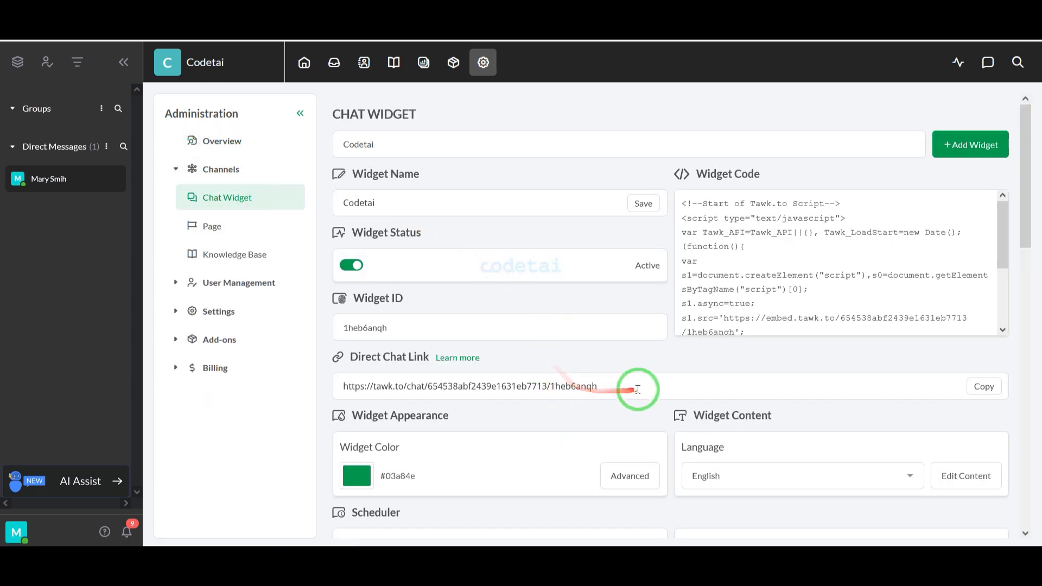
left_click_drag(638, 390, 427, 424)
right_click(465, 385)
left_click(526, 214)
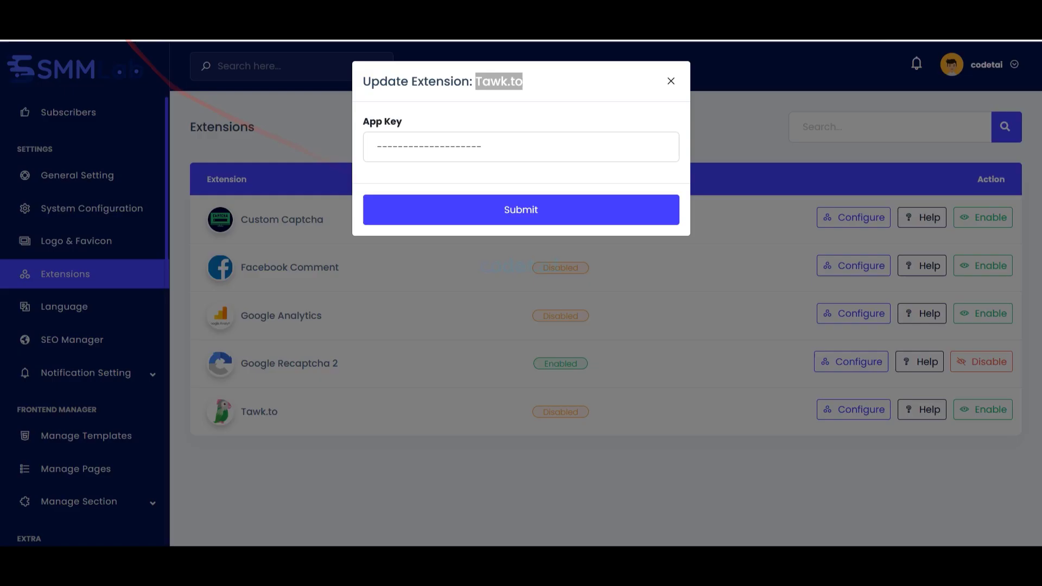
left_click_drag(489, 146, 310, 136)
right_click(395, 147)
left_click(425, 248)
Save and enable the Tawk.to extension, then open the chat bubble on the live site.
left_click(465, 220)
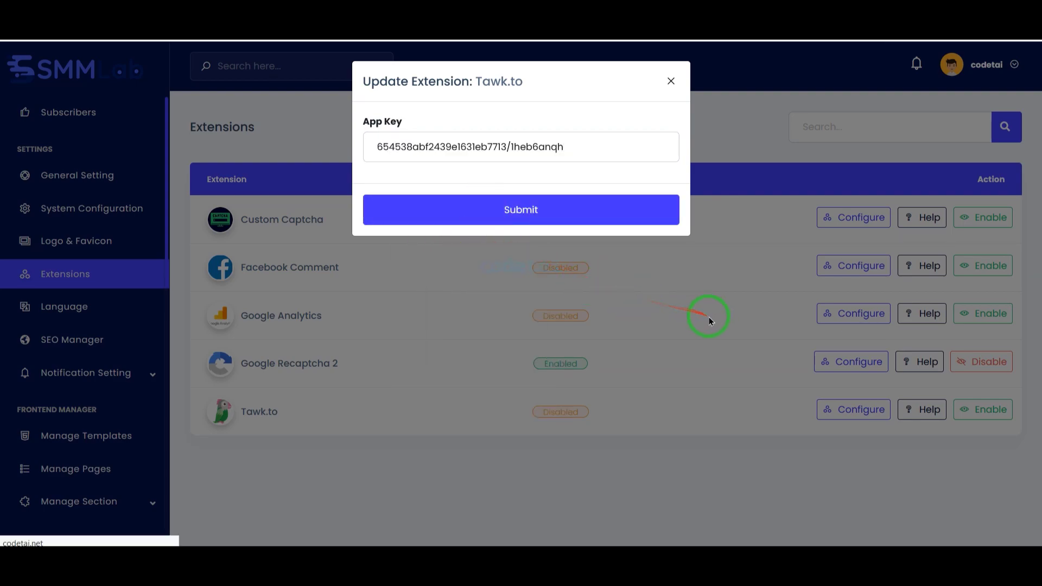
left_click(971, 411)
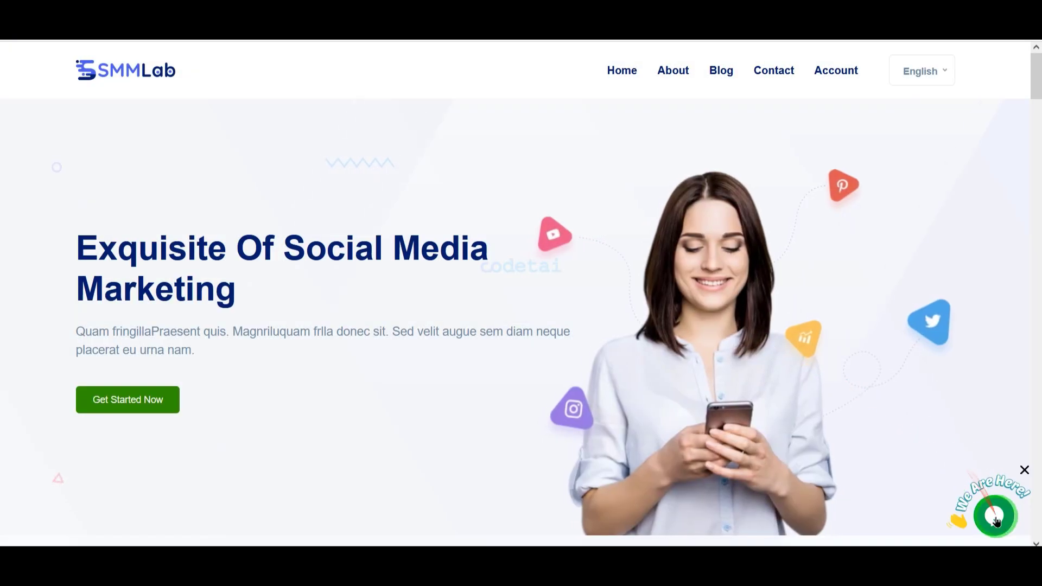
left_click(997, 521)
Send a 'hi' test chat message and confirm it arrives as an incoming visitor chat.
left_click(870, 316)
left_click(872, 472)
type("hi")
key("Return")
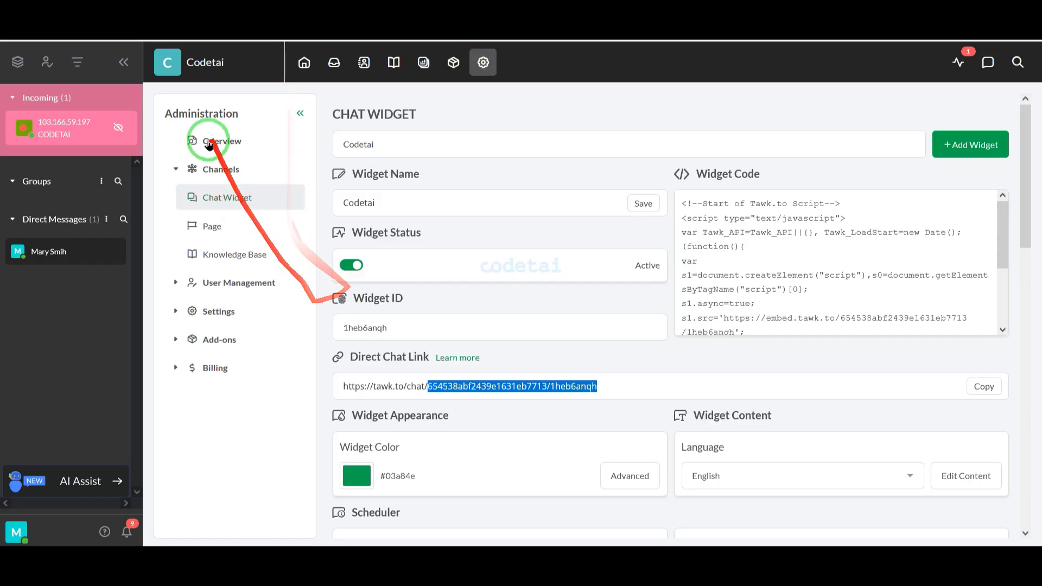
left_click(103, 132)
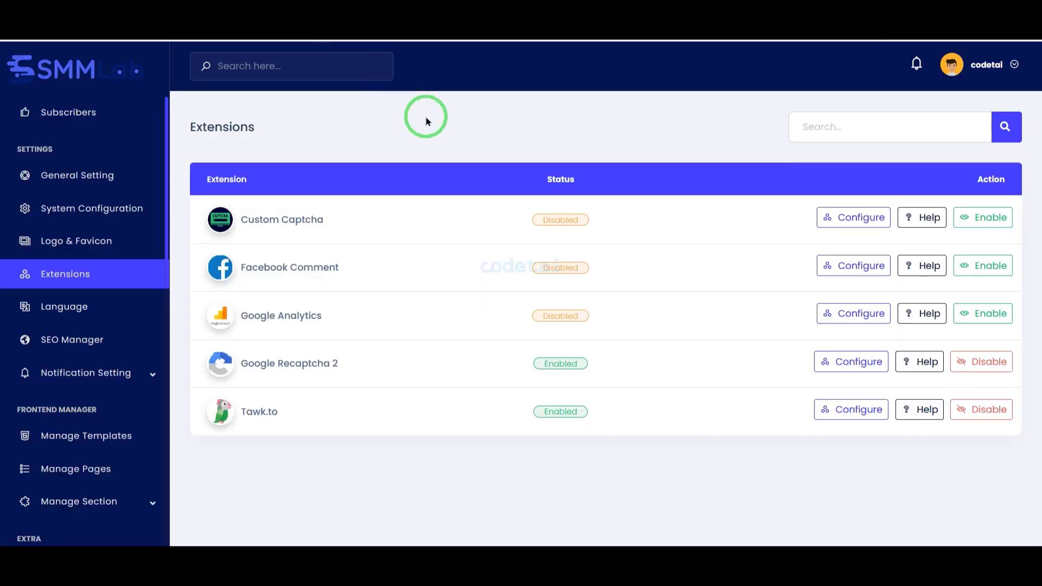
left_click(60, 306)
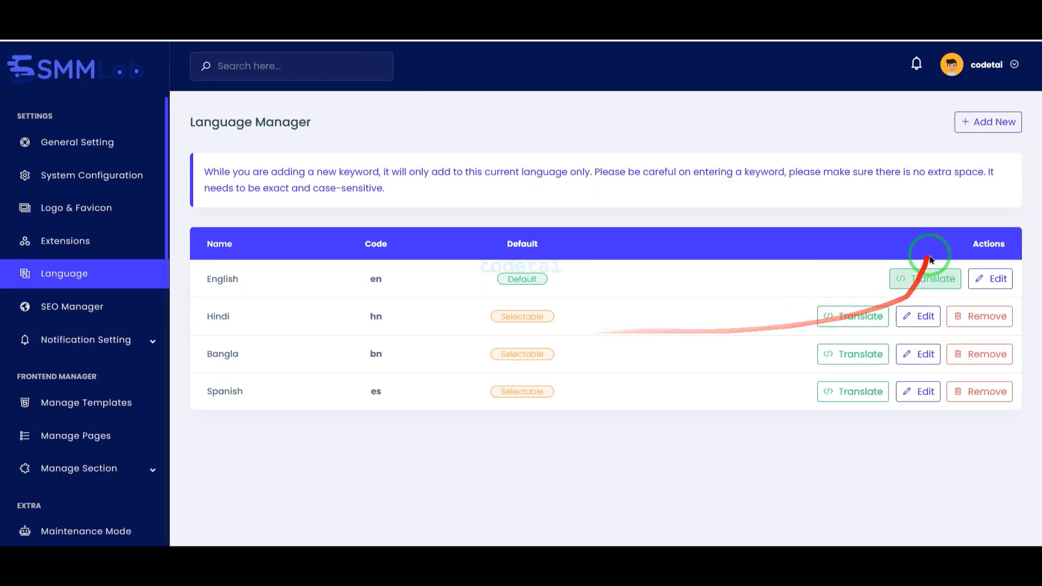
Try the Add New language form, toggling Default, and close it without saving.
left_click(990, 122)
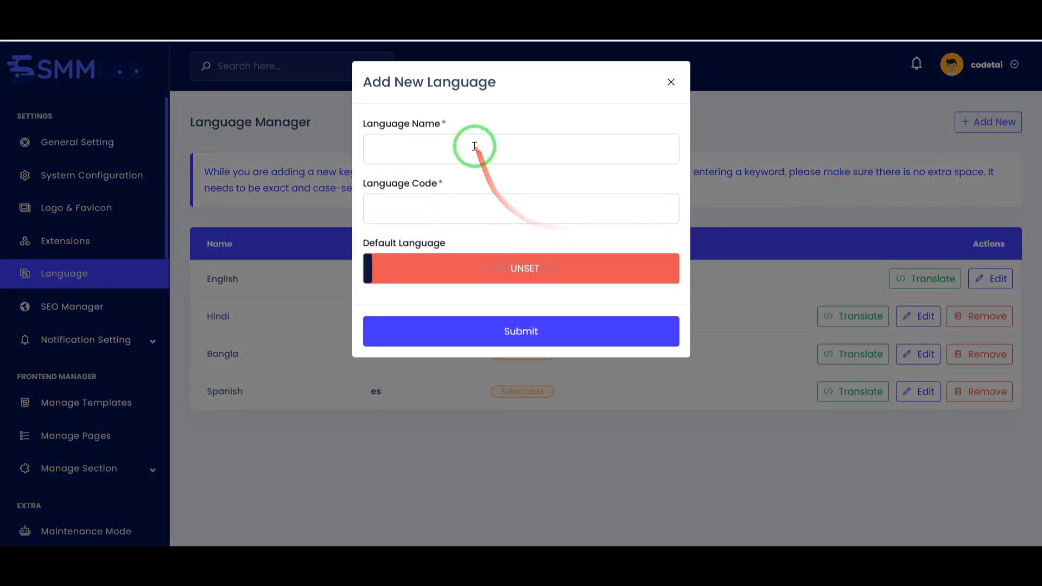
left_click(431, 199)
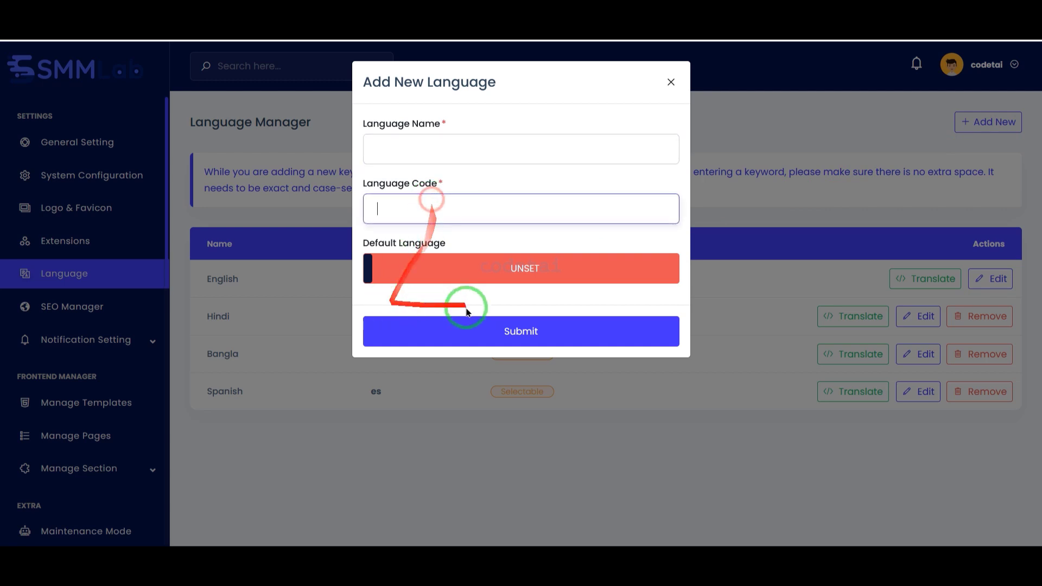
left_click(500, 286)
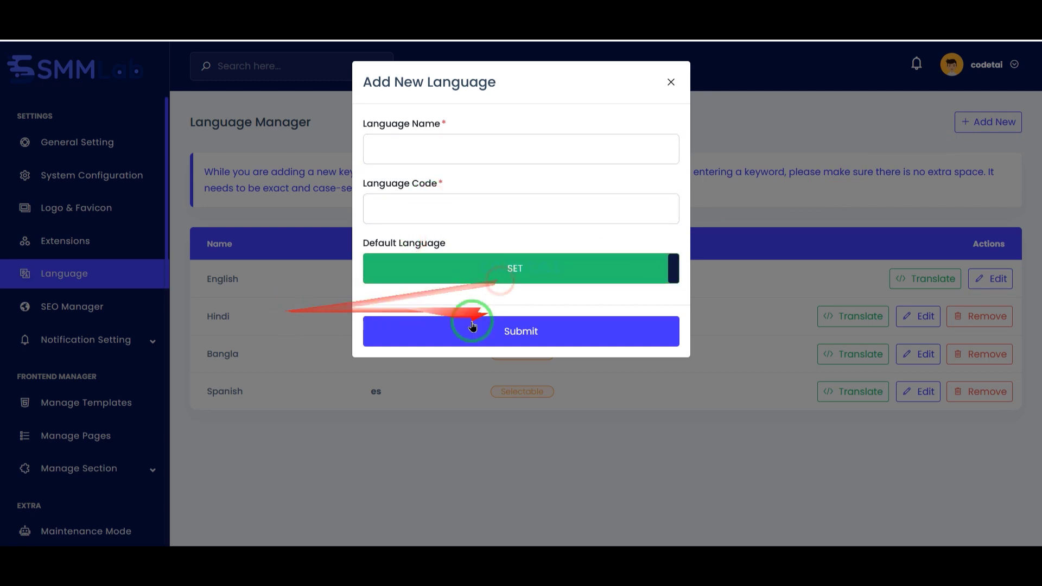
left_click(673, 84)
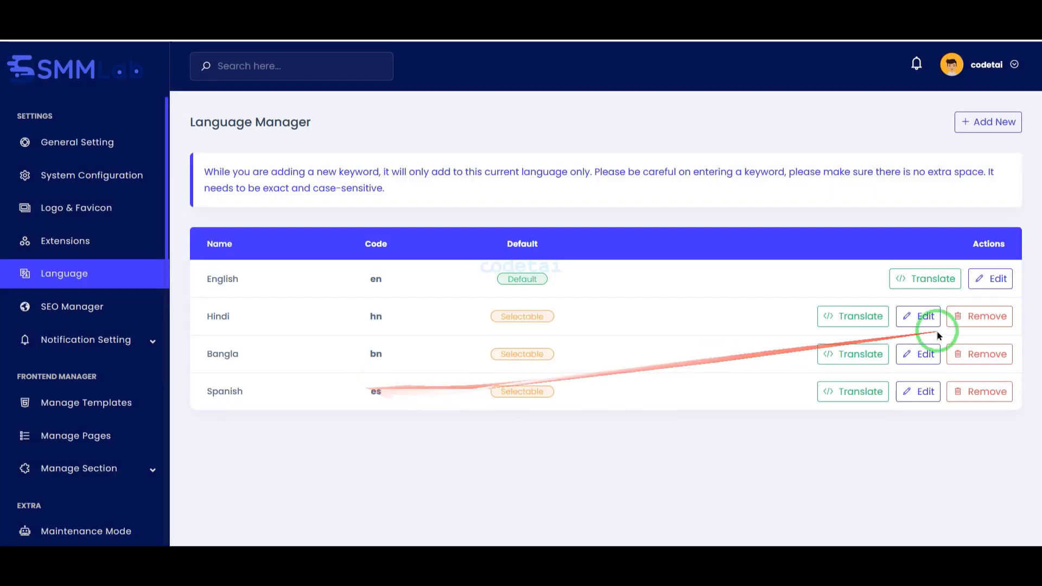
Open Bangla's translations and preview the Add New Key form without saving.
left_click(884, 360)
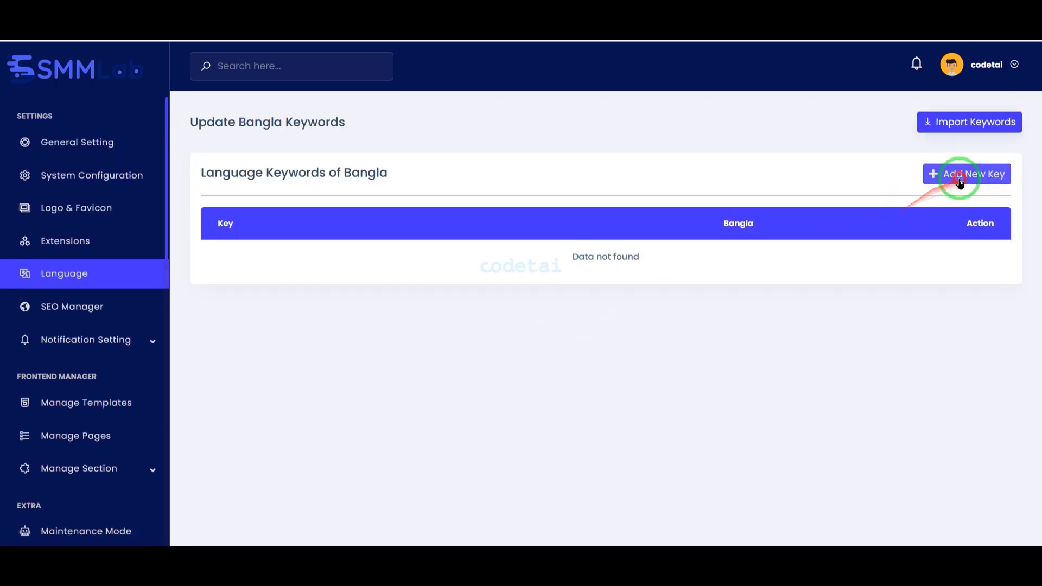
left_click(959, 182)
left_click(426, 138)
left_click(428, 225)
left_click(770, 83)
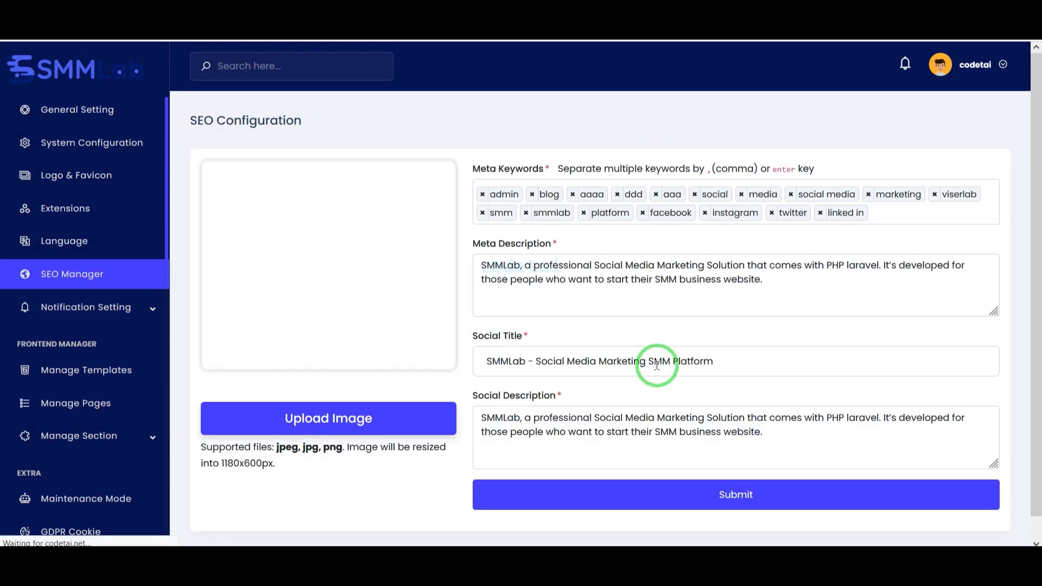
Scroll the SEO Configuration page, highlight its Social Description, then expand Notification Setting.
scroll(667, 380, "down", 1)
left_click_drag(774, 423, 425, 326)
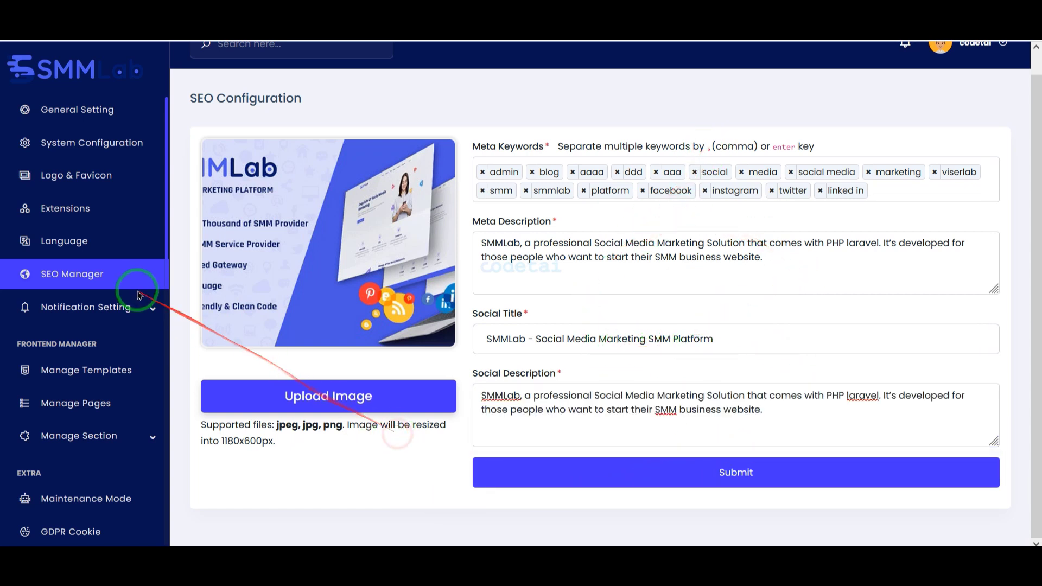
left_click(130, 310)
scroll(158, 404, "up", 4)
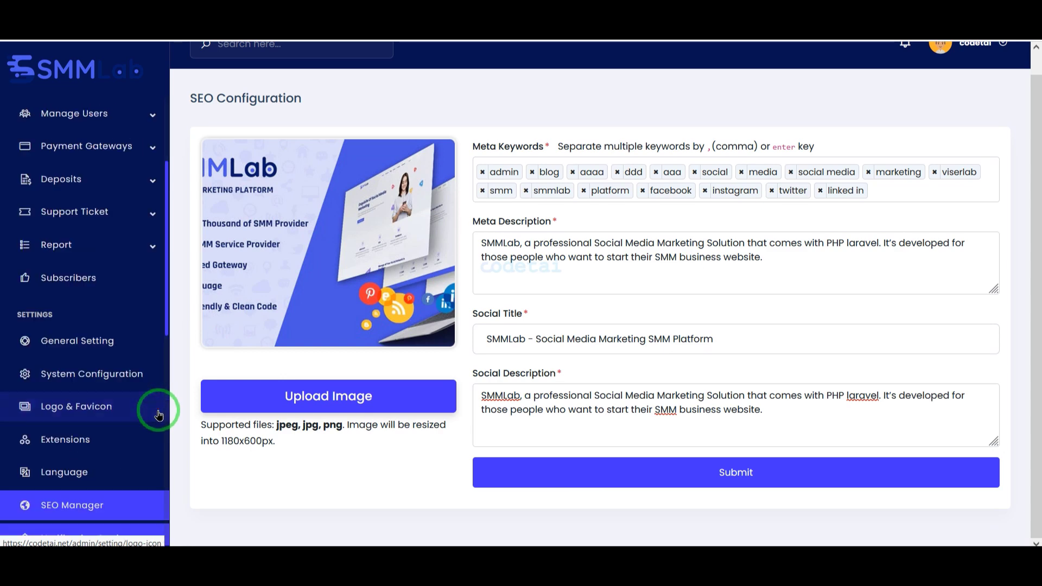
scroll(155, 396, "down", 5)
Open the Global Template and highlight parts of its SMS body text.
left_click(81, 279)
scroll(592, 309, "down", 12)
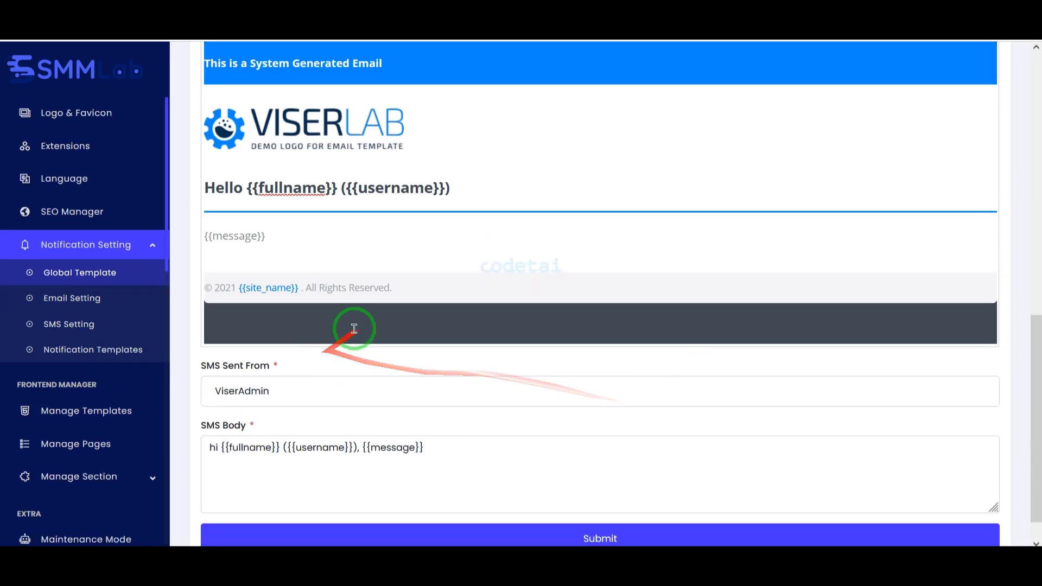
scroll(352, 358, "down", 1)
left_click_drag(354, 367, 186, 358)
left_click_drag(443, 428, 249, 411)
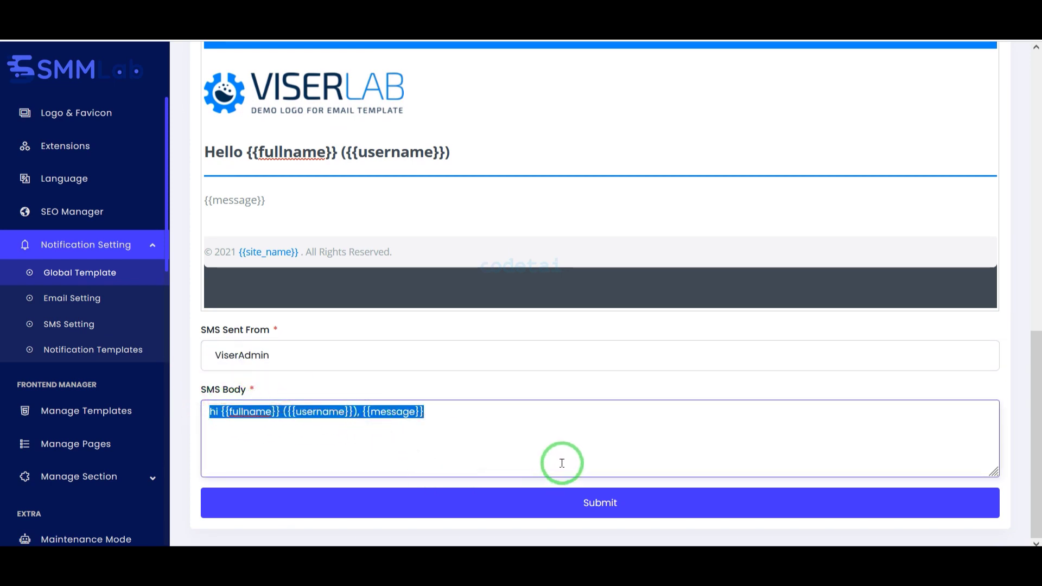
left_click(190, 272)
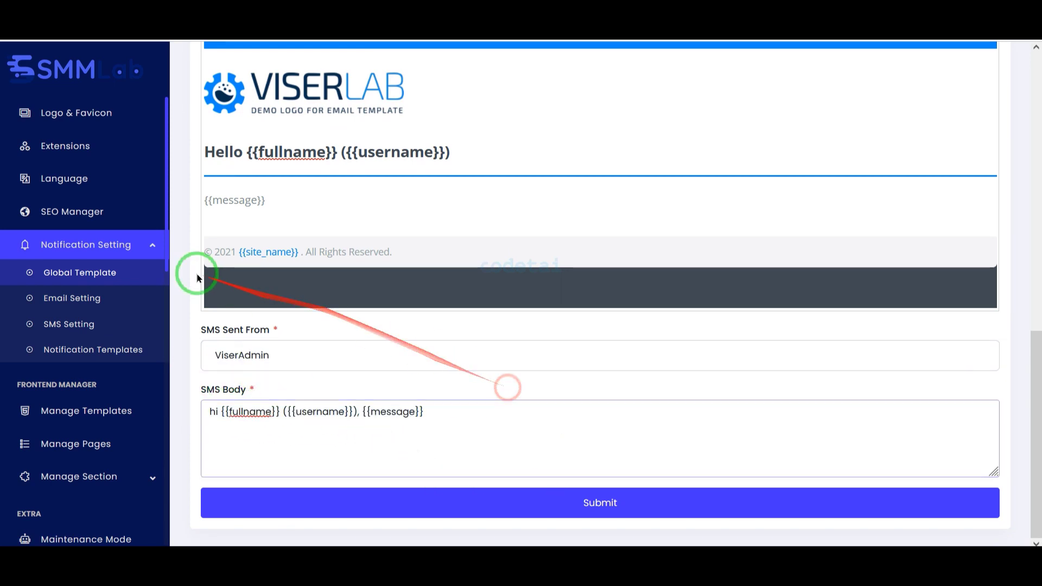
Set the Email Send Method to SMTP in Email Setting.
left_click(121, 307)
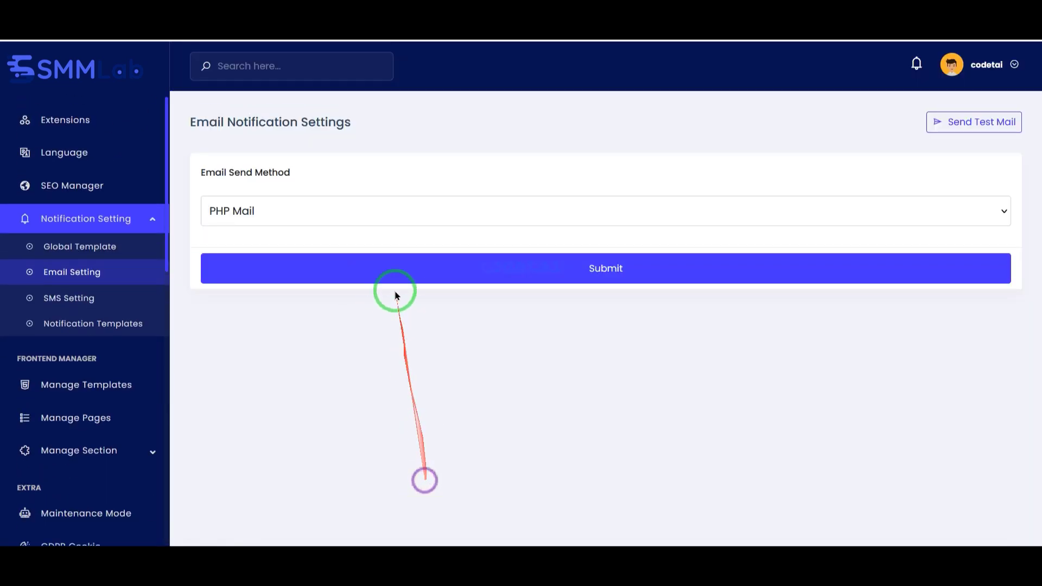
left_click(359, 218)
left_click(356, 259)
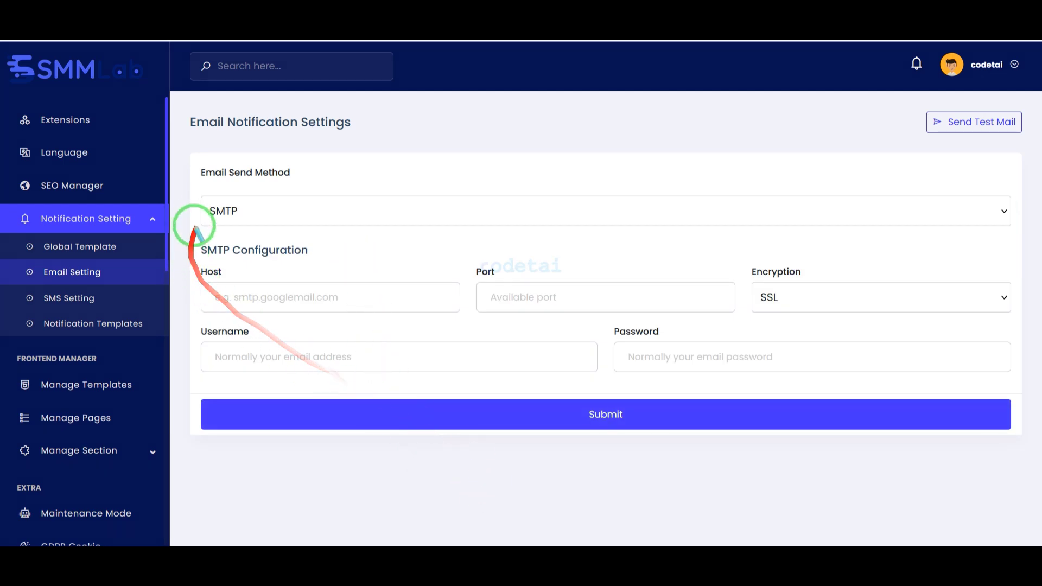
mouse_move(191, 159)
left_mouse_down()
mouse_move(423, 263)
mouse_move(927, 379)
mouse_move(1022, 385)
left_mouse_up()
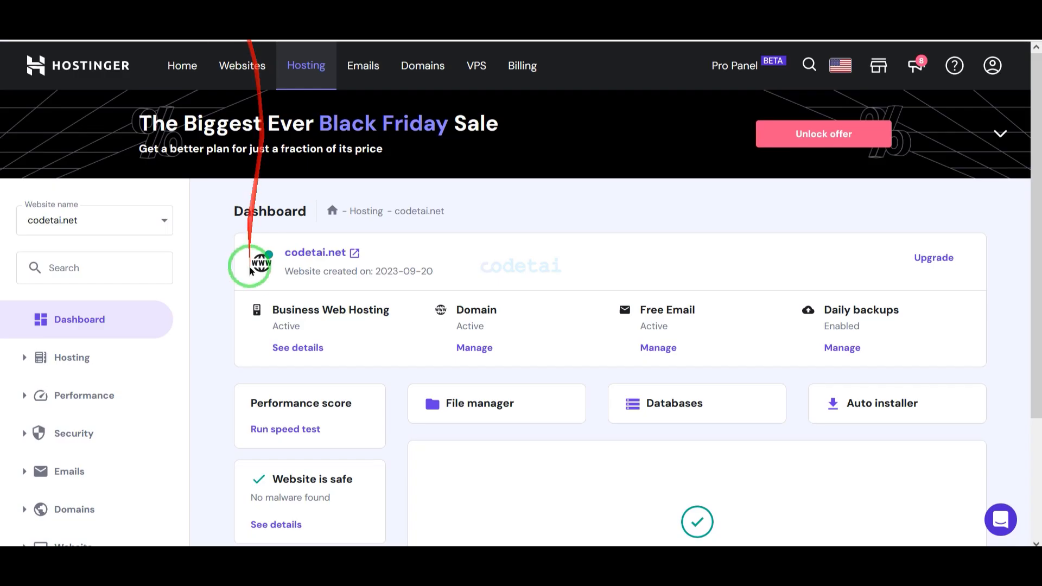
Create a new codetai.net email account in Hostinger with an auto-generated password.
scroll(248, 304, "down", 3)
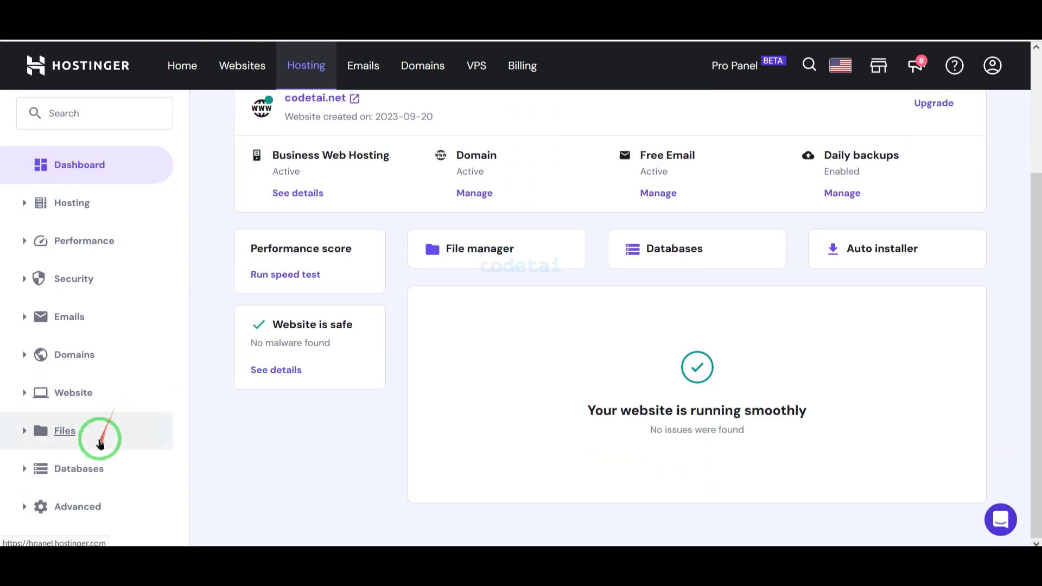
left_click(87, 325)
left_click(87, 349)
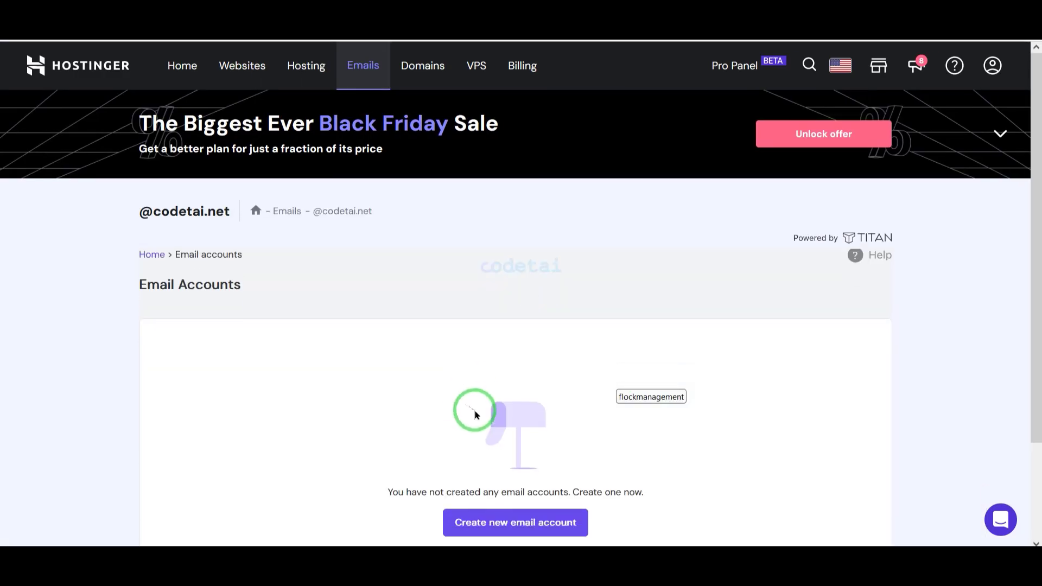
left_click(513, 537)
scroll(500, 486, "down", 2)
scroll(380, 434, "up", 2)
left_click(259, 383)
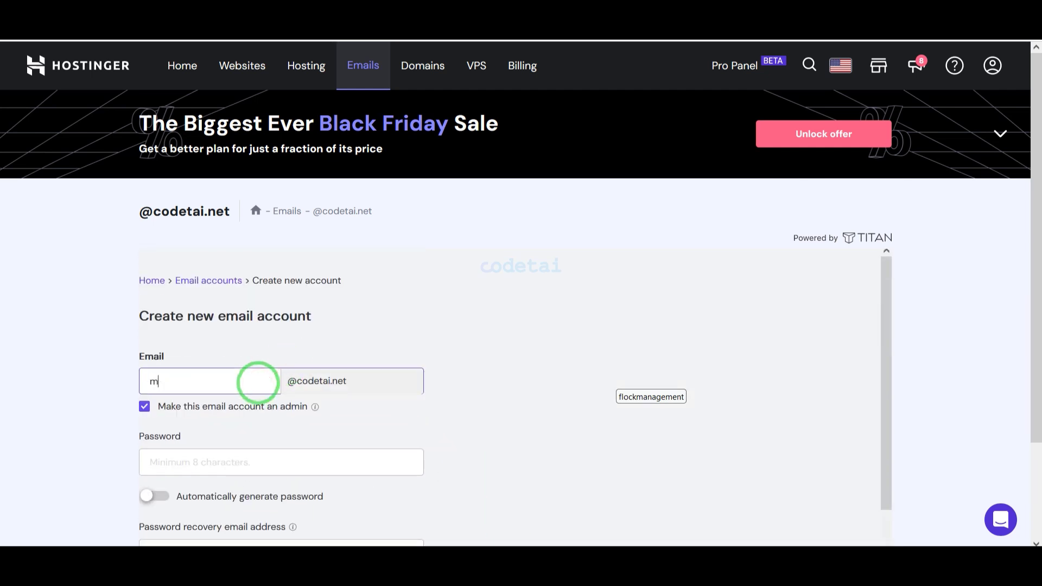
scroll(258, 383, "down", 2)
left_click(162, 379)
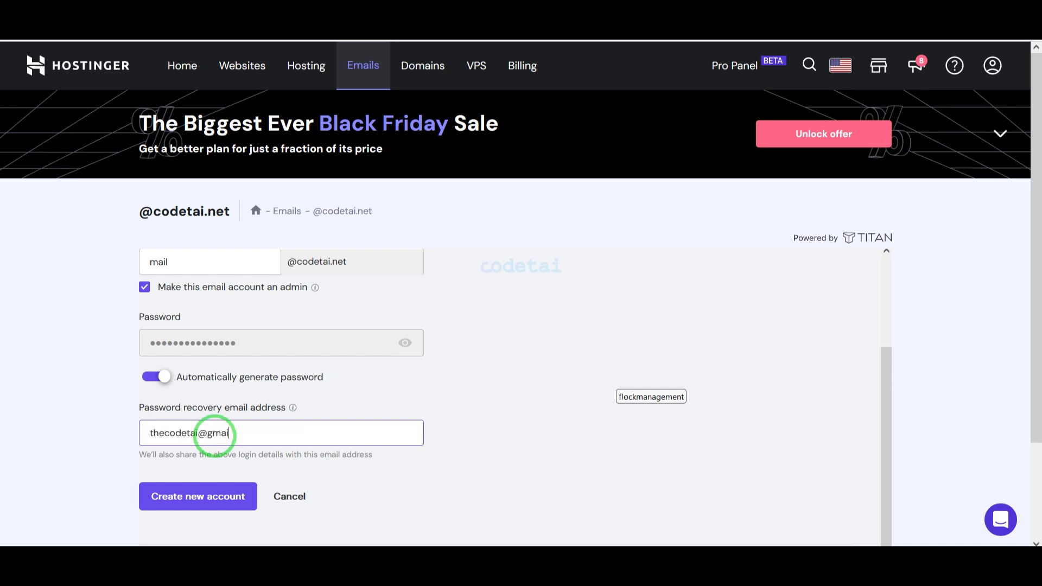
left_click(187, 490)
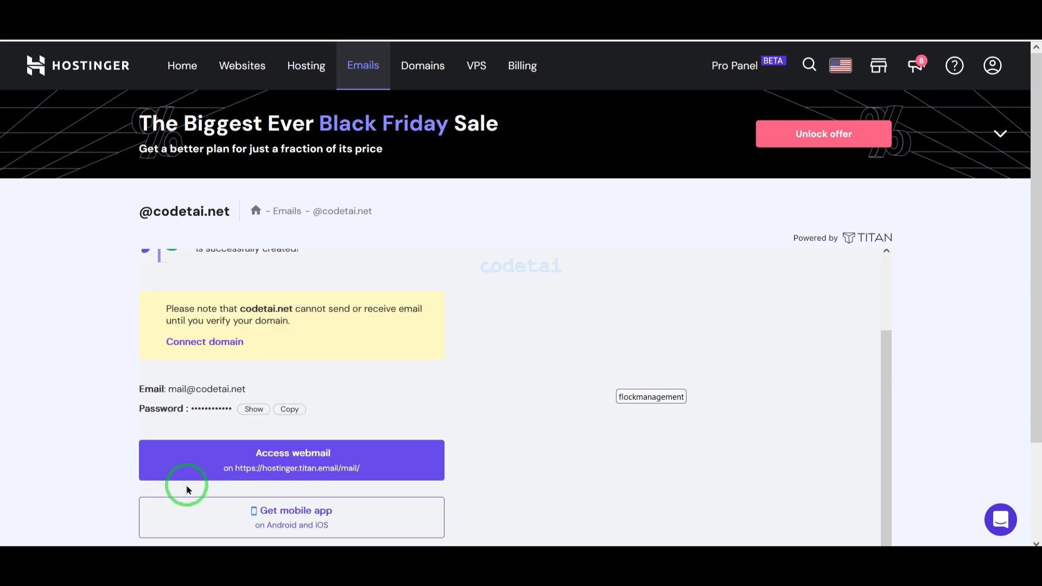
scroll(307, 466, "down", 2)
Paste the new mailbox's password and email address into SMMLab's SMTP password and username.
left_click(133, 41)
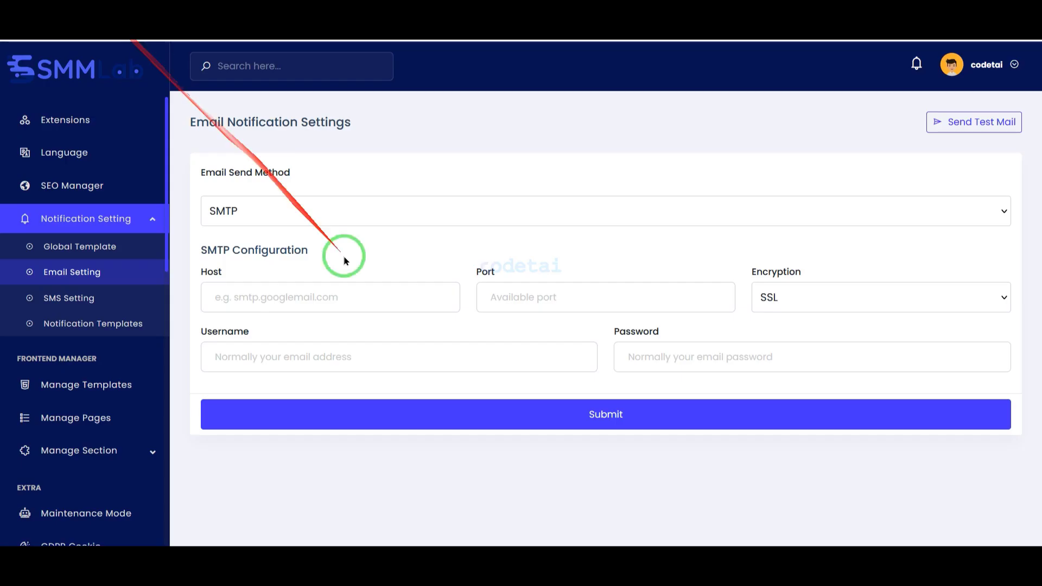
right_click(708, 359)
left_click(286, 40)
left_click_drag(248, 273, 186, 272)
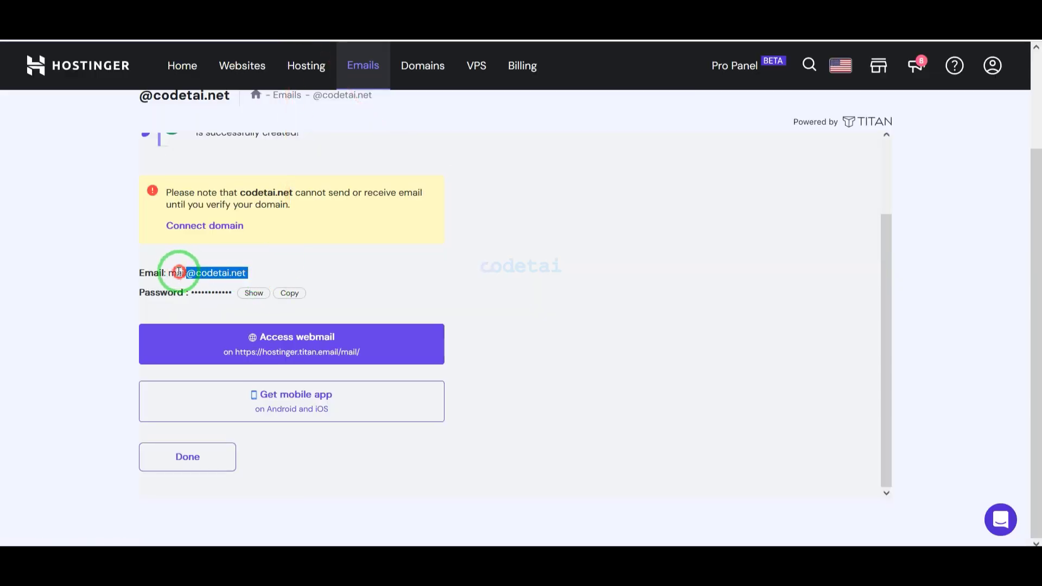
left_click(133, 40)
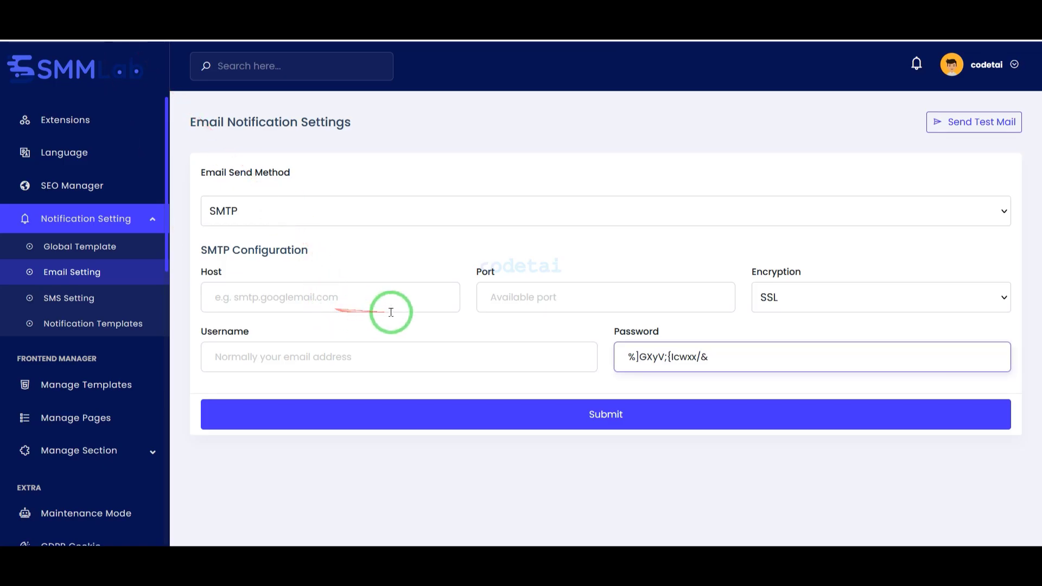
right_click(351, 346)
left_click(271, 40)
left_click(216, 445)
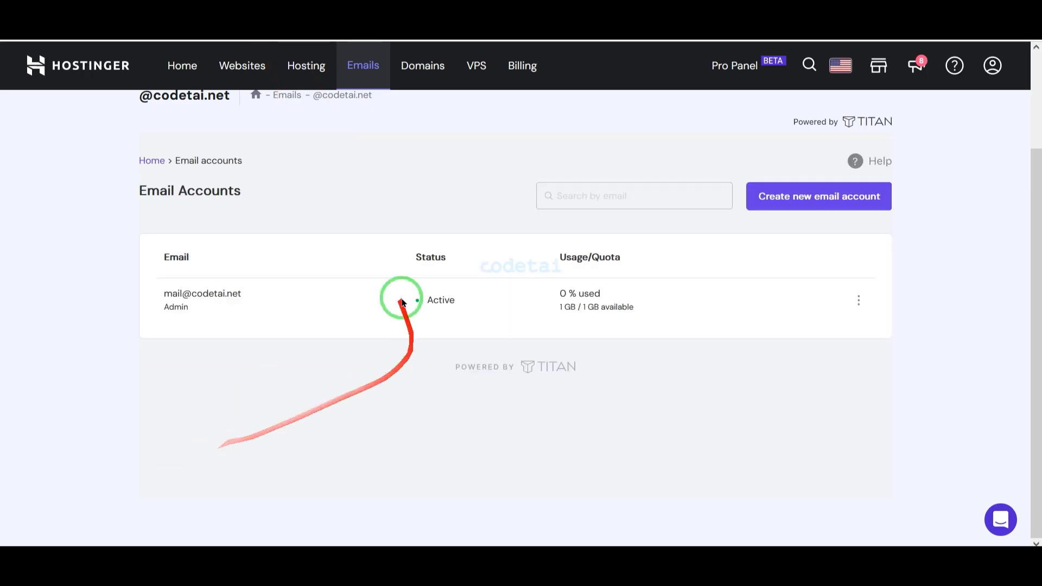
Copy the smtp.titan.email server from the desktop app details into the SMTP host field.
left_click(51, 46)
left_click(744, 400)
scroll(597, 404, "down", 2)
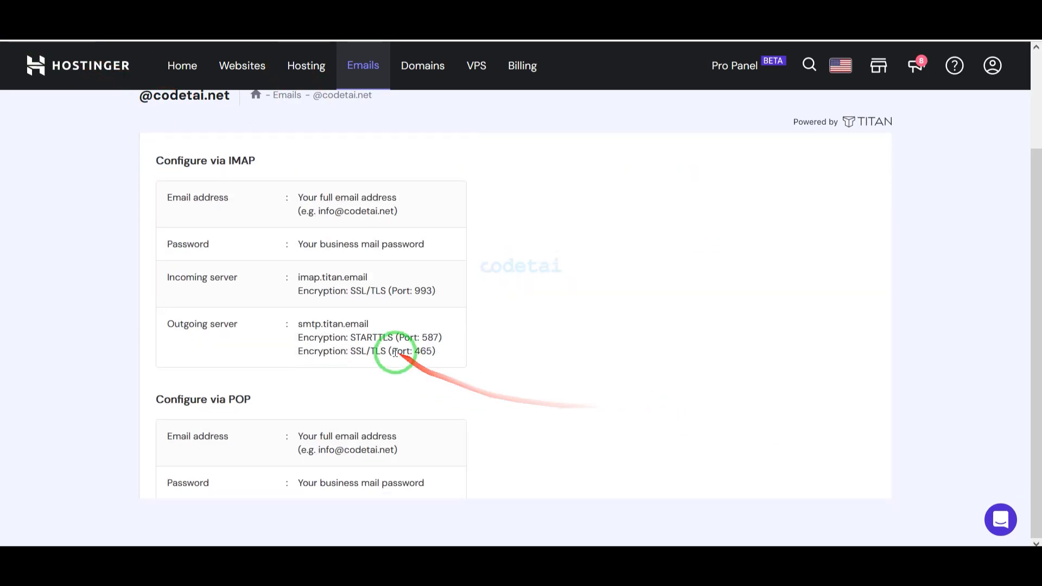
right_click(300, 324)
left_click(337, 147)
left_click(133, 40)
right_click(392, 302)
left_click(428, 401)
Enter port 587, choose the encryption type, and save the SMTP settings.
left_click(259, 38)
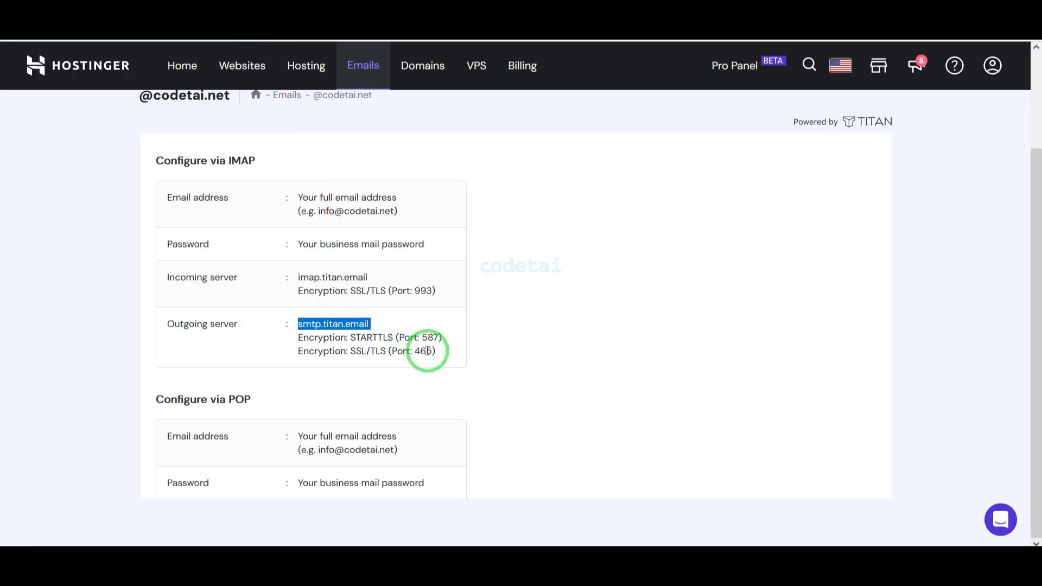
right_click(424, 339)
left_click(454, 350)
left_click(133, 40)
right_click(616, 297)
left_click(646, 396)
left_click(796, 298)
left_click(802, 341)
left_click(502, 418)
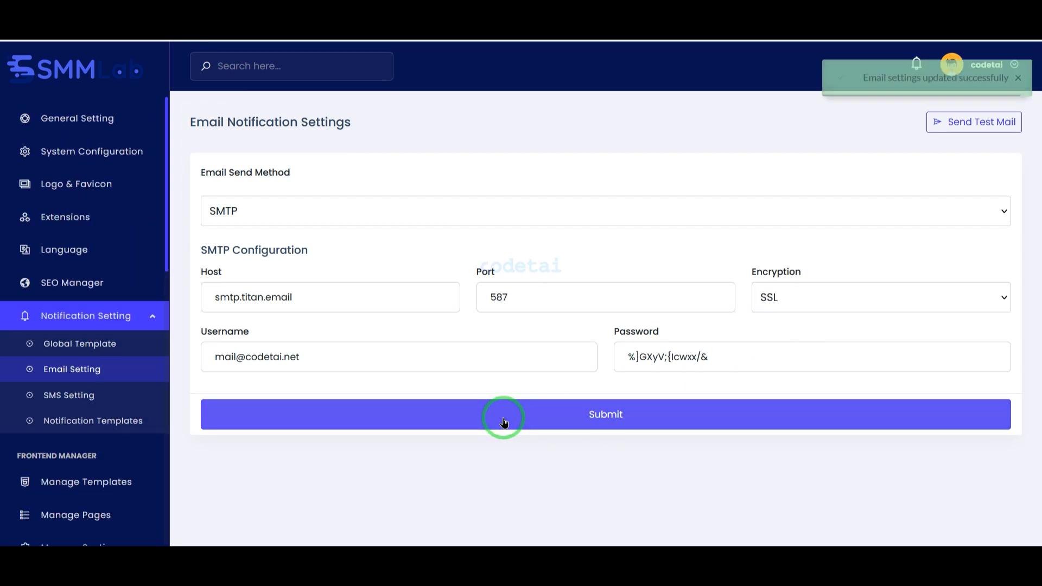
Preview the SMS send methods: Twilio, Message Bird, Text Magic and Custom API.
left_click(99, 300)
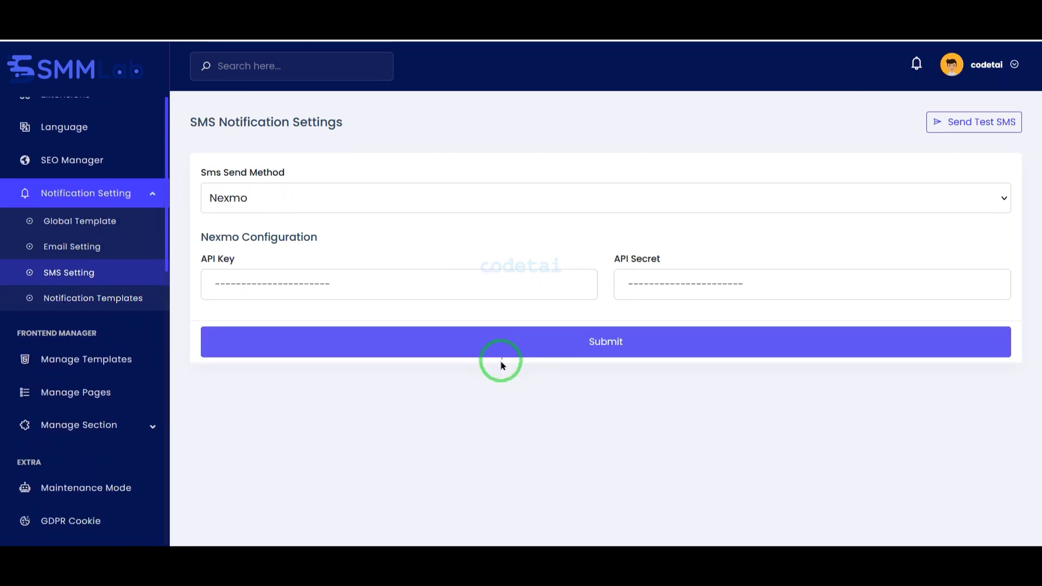
left_click(356, 200)
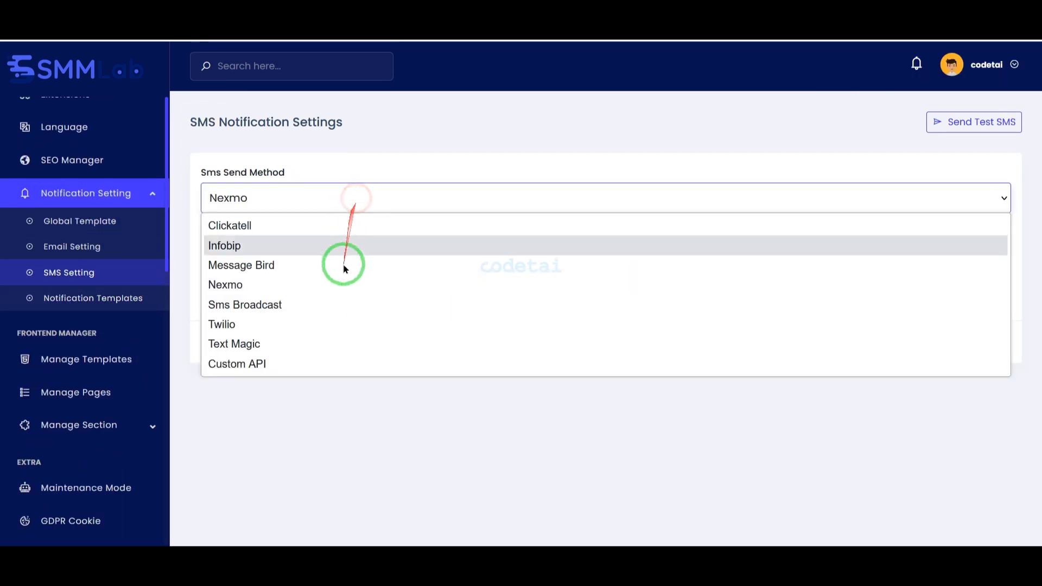
left_click(328, 322)
left_click(370, 185)
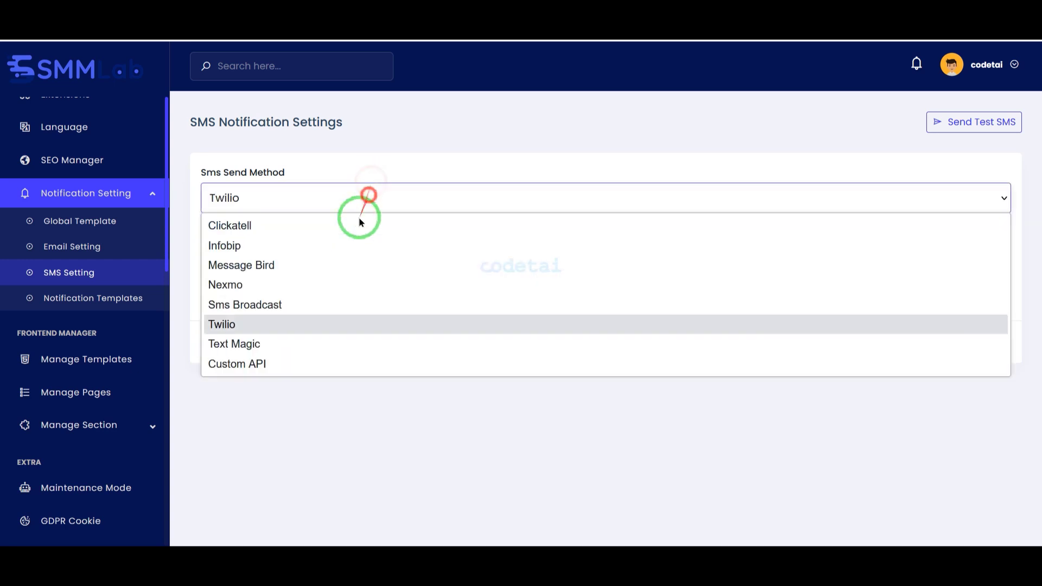
left_click(337, 264)
left_click(368, 191)
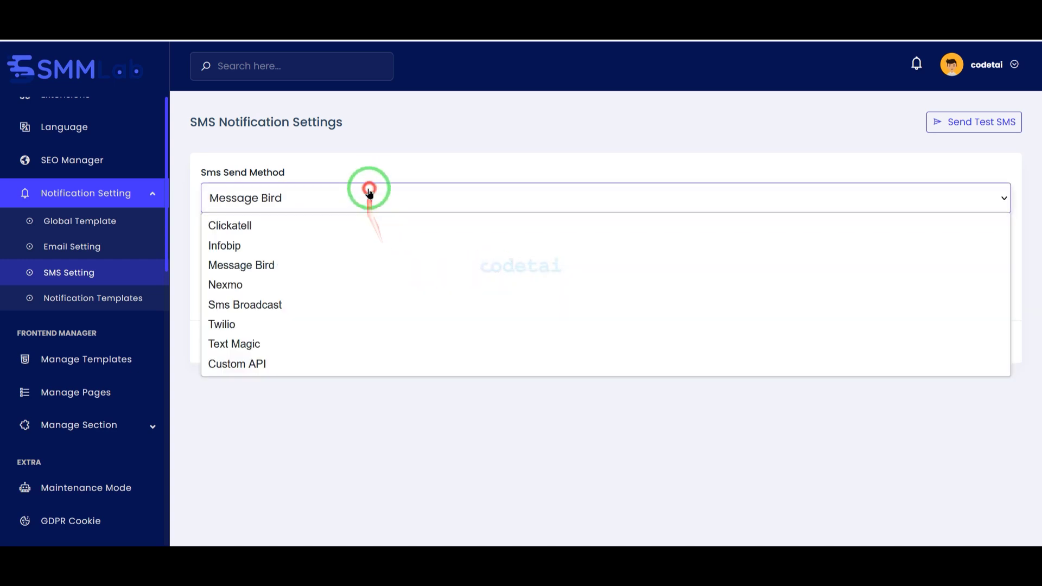
left_click(283, 345)
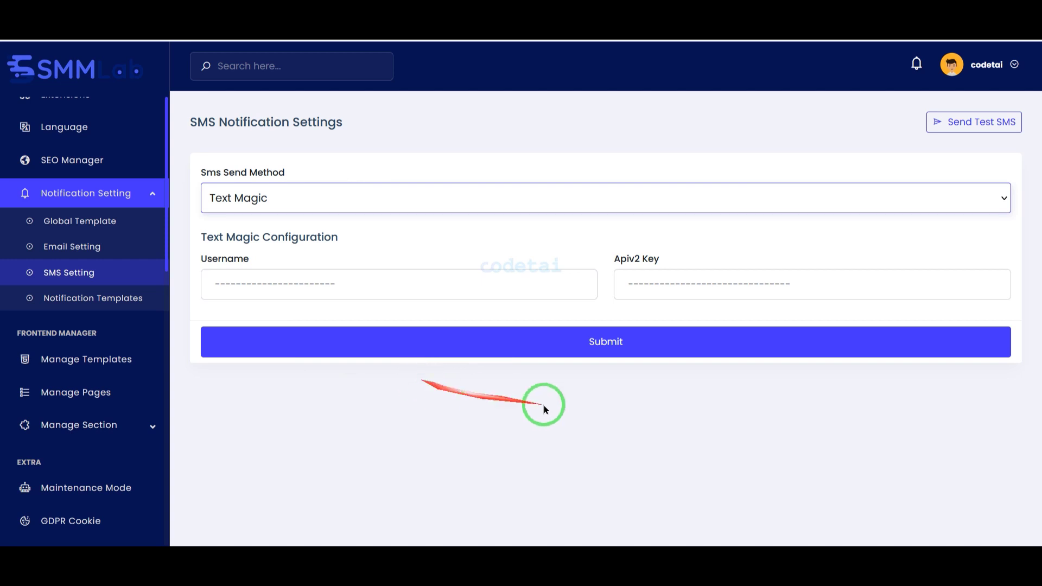
left_click(480, 210)
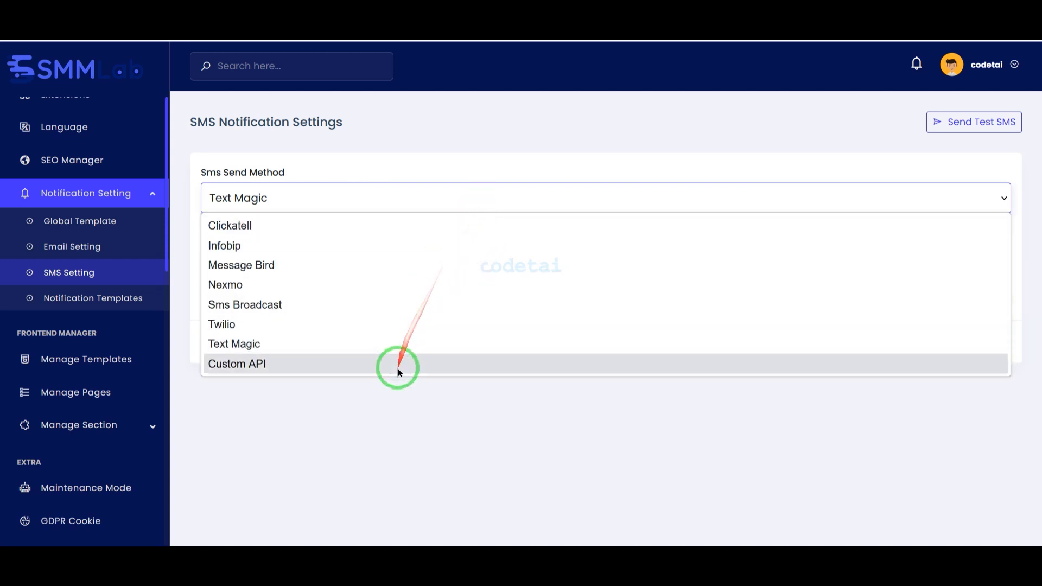
left_click(400, 364)
scroll(574, 431, "down", 1)
scroll(574, 431, "up", 1)
Open the Deposit - Manual - Rejected template and scroll through its short codes and messages.
left_click(136, 298)
scroll(651, 304, "down", 4)
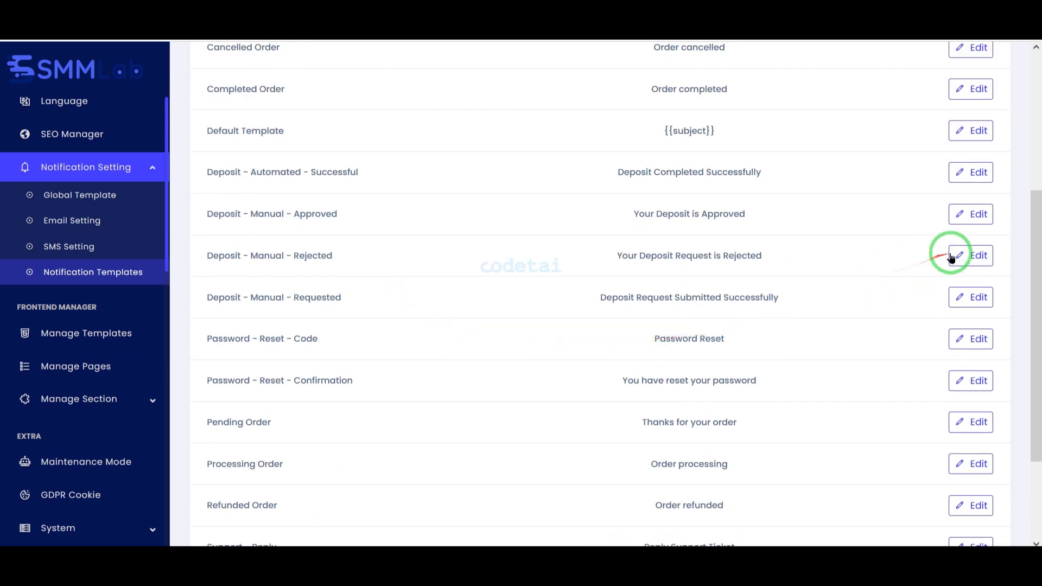
left_click(970, 255)
scroll(738, 347, "down", 10)
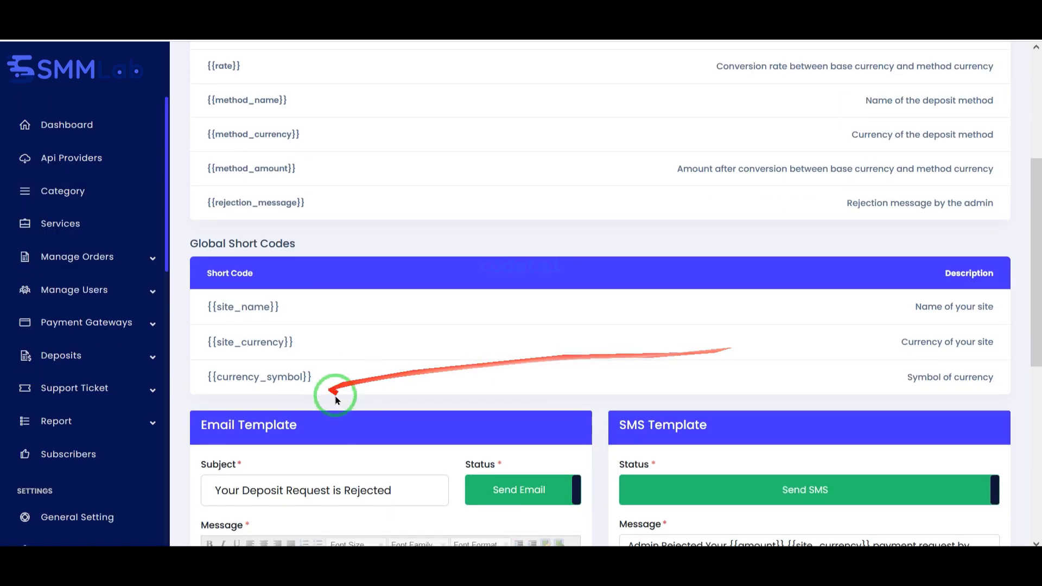
scroll(668, 383, "up", 4)
scroll(689, 385, "down", 4)
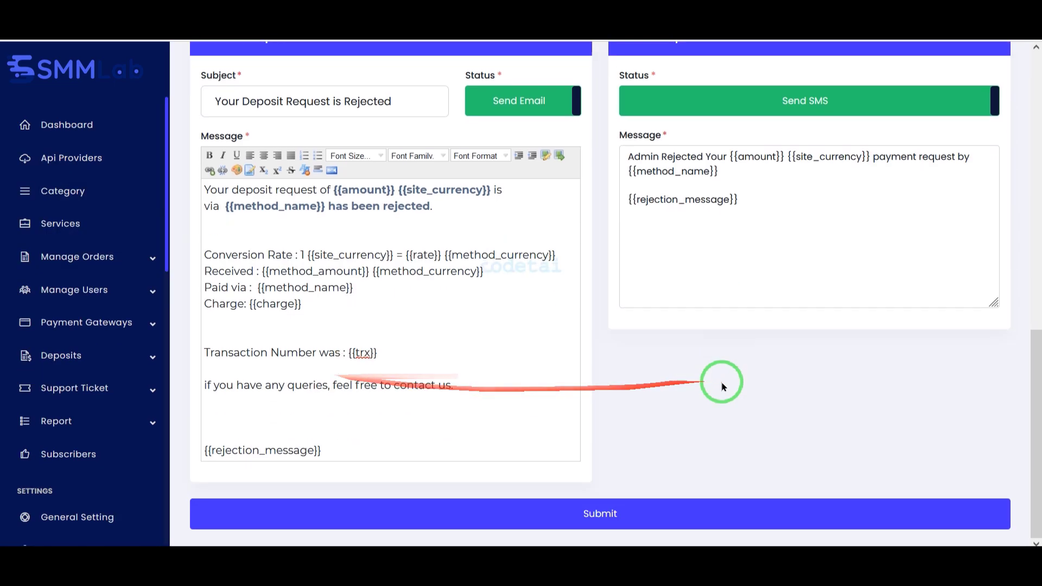
scroll(155, 333, "down", 8)
View the frontend templates, then open and close the Add New Page form in Manage Pages.
left_click(89, 292)
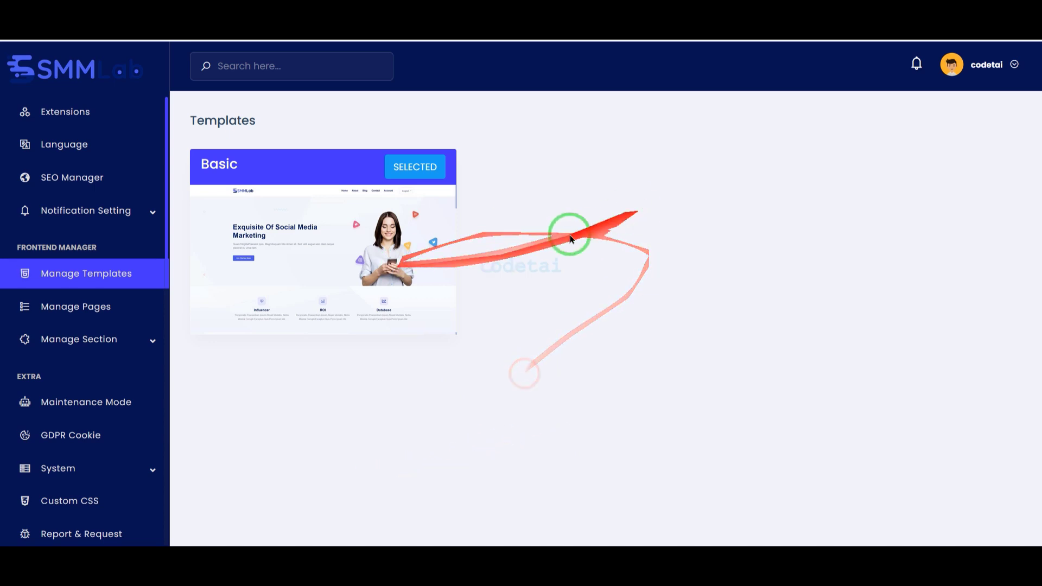
left_click(116, 305)
left_click(977, 121)
left_click(477, 145)
left_click(455, 205)
left_click(468, 148)
left_click(440, 223)
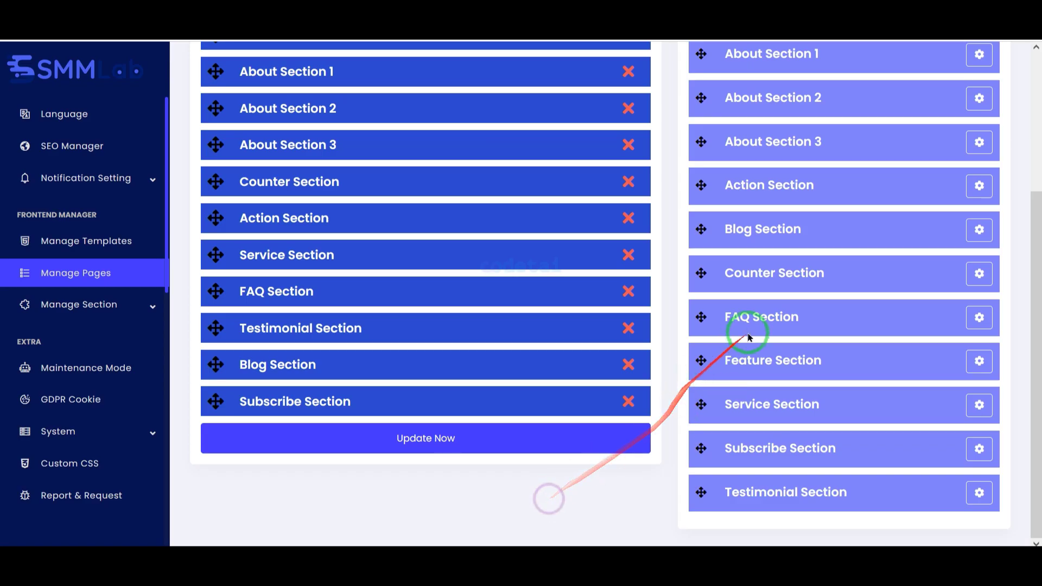
Drag the FAQ, Subscribe and Testimonial sections into the page's section layout.
left_click_drag(754, 317, 476, 443)
left_click_drag(768, 442, 421, 480)
left_click_drag(724, 478, 437, 501)
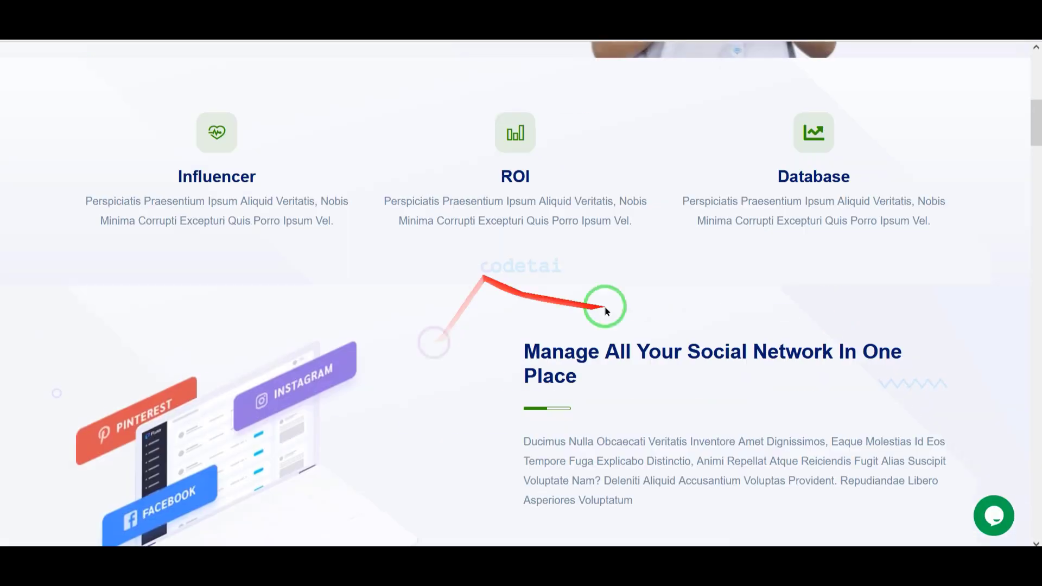
scroll(607, 310, "down", 20)
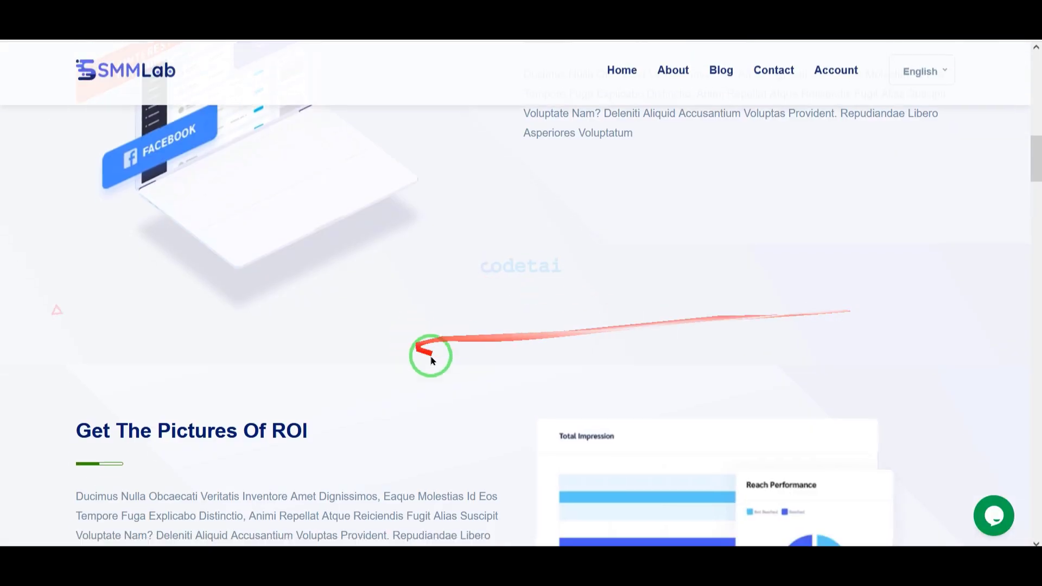
scroll(735, 497, "down", 20)
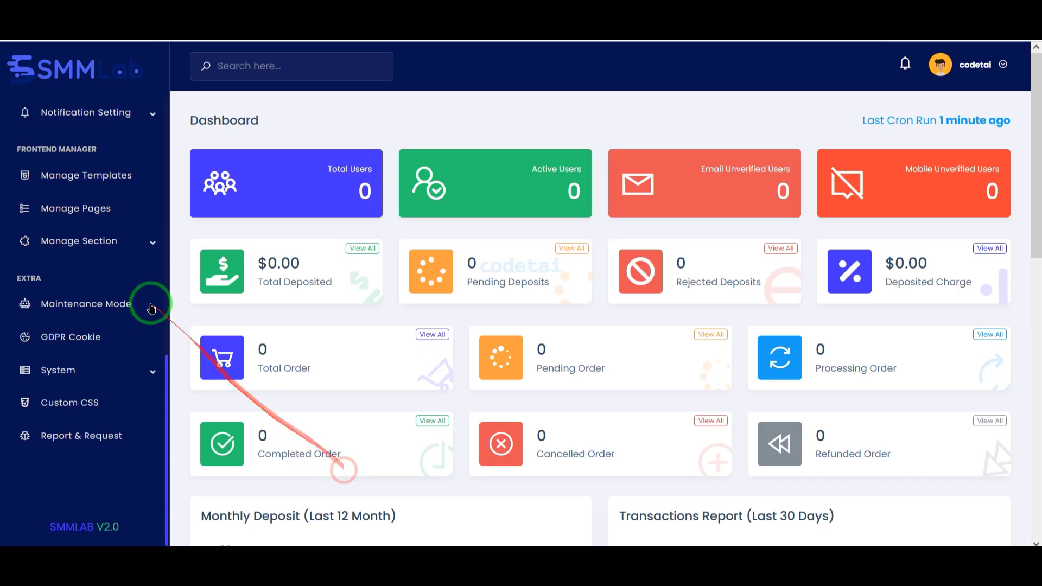
left_click(117, 240)
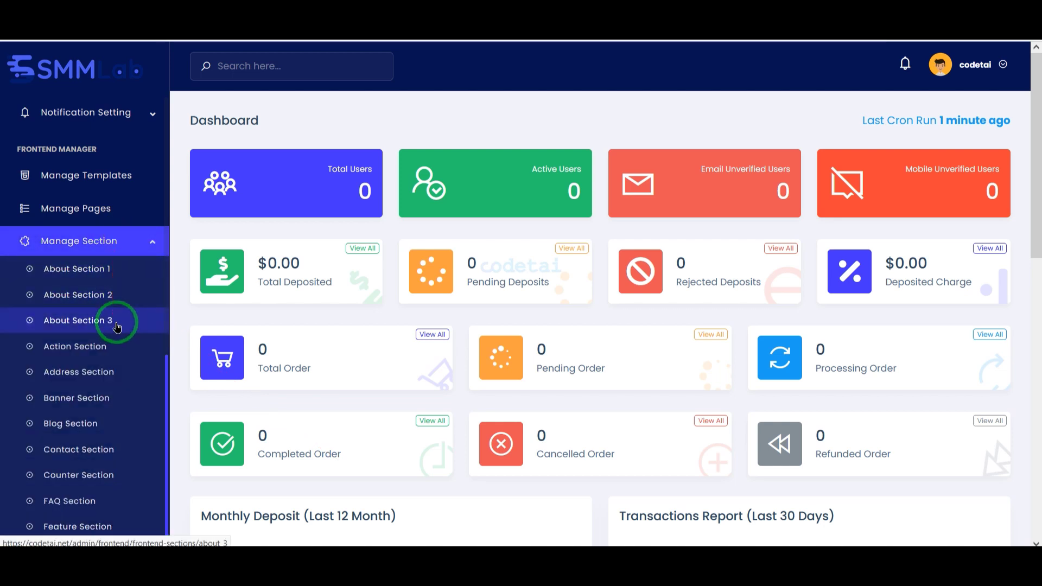
mouse_move(25, 261)
left_mouse_down()
mouse_move(145, 426)
mouse_move(154, 514)
left_mouse_up()
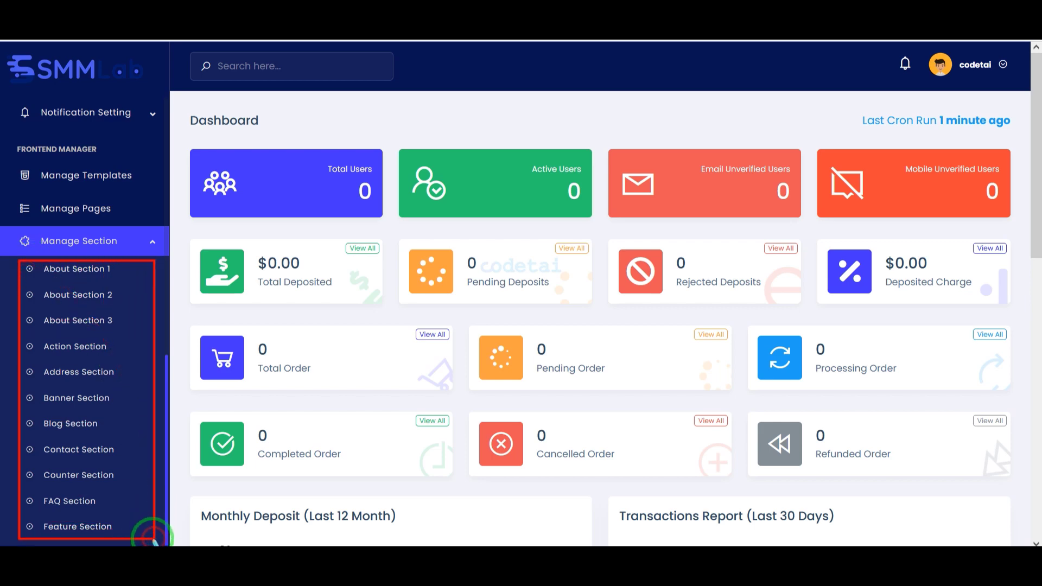
left_click(65, 270)
scroll(352, 326, "down", 5)
left_click(103, 297)
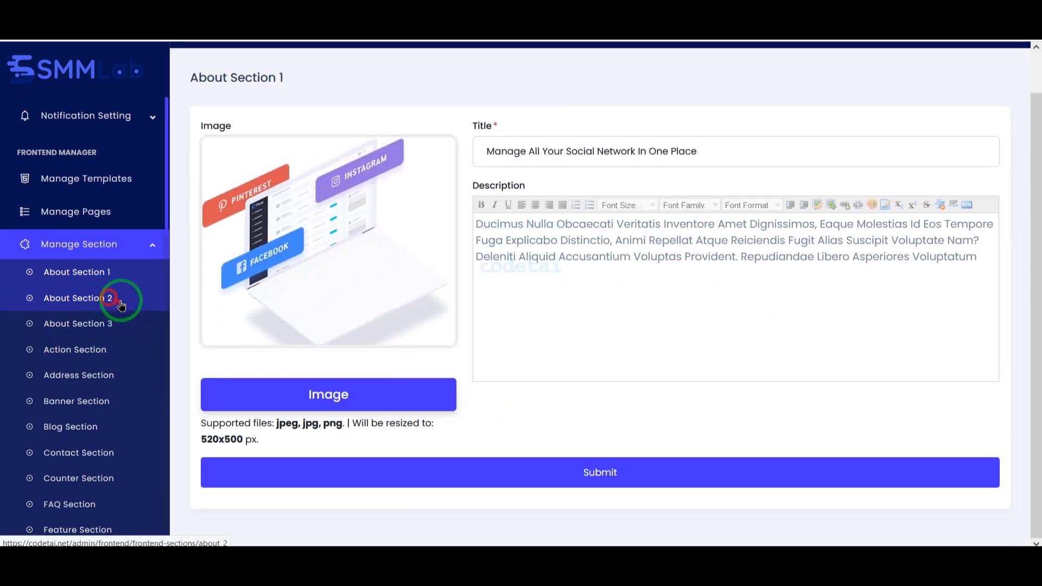
scroll(88, 365, "up", 10)
scroll(73, 327, "down", 10)
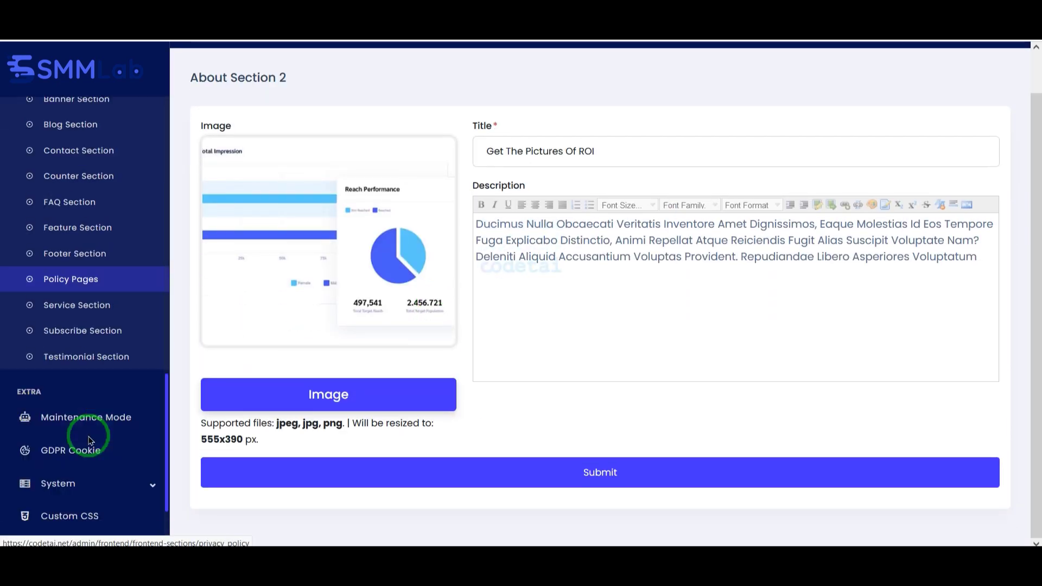
left_click(84, 247)
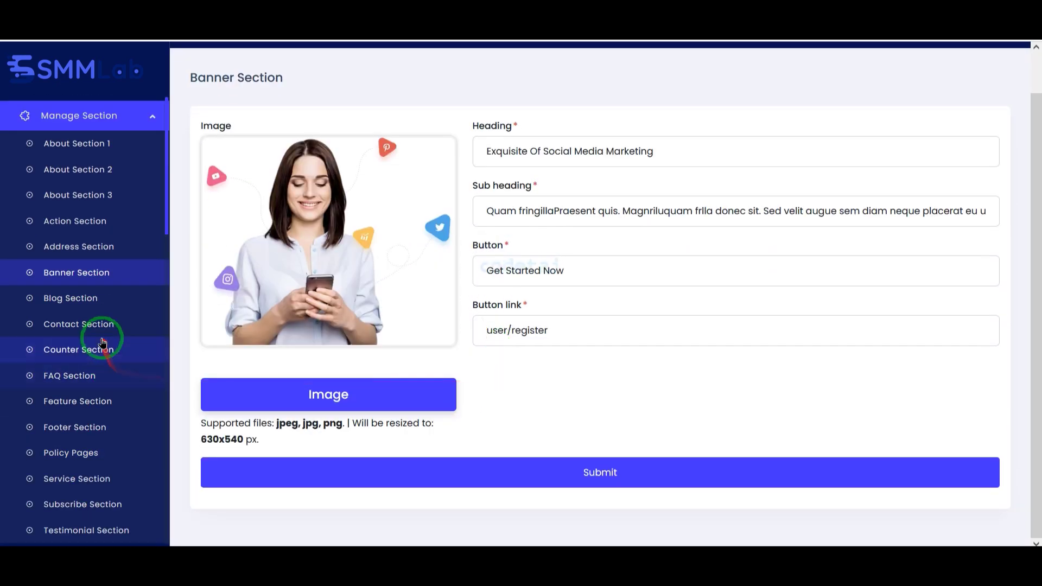
left_click(78, 324)
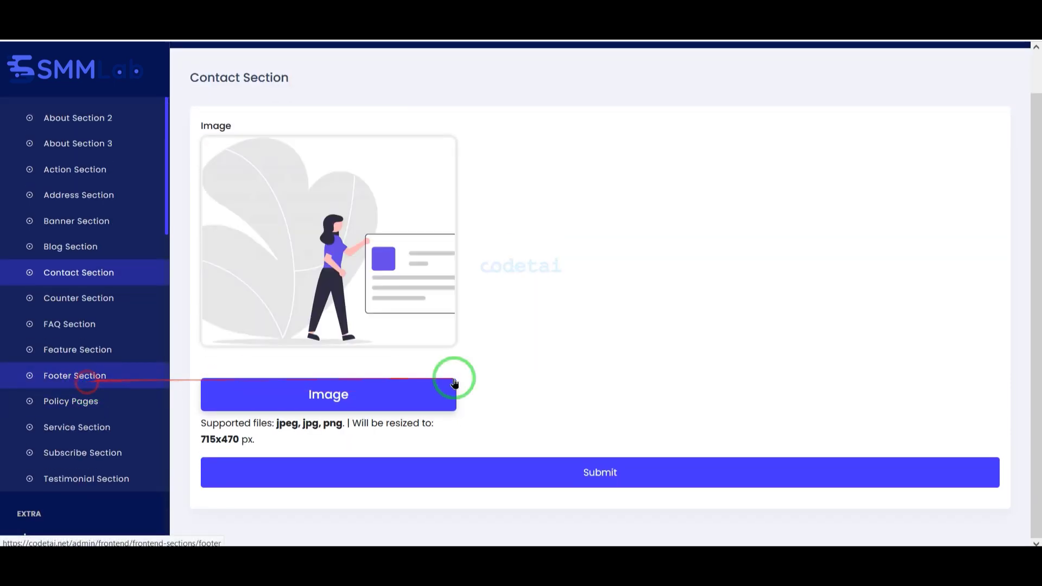
left_click(75, 375)
scroll(461, 379, "down", 3)
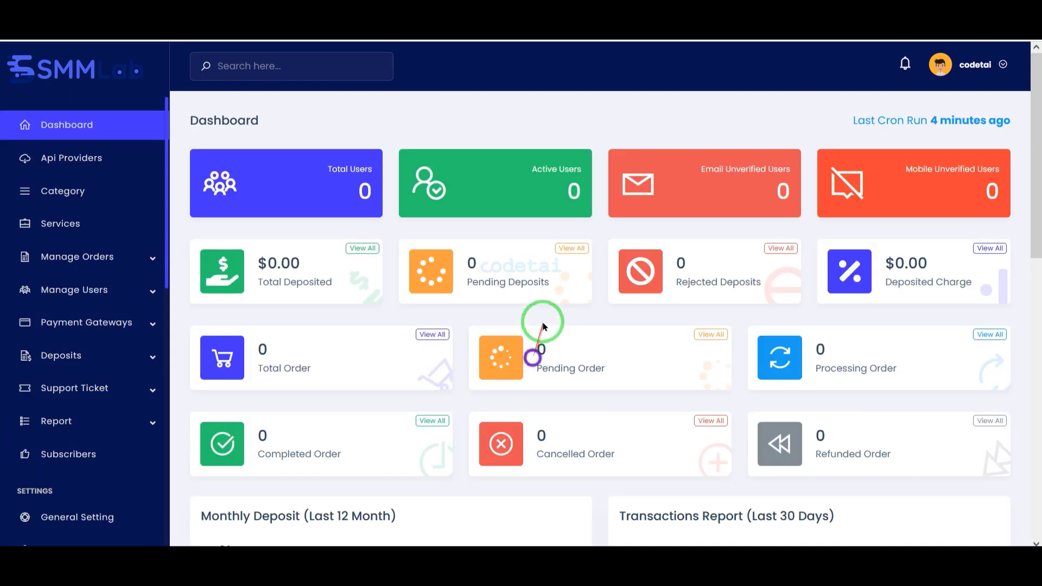
scroll(539, 328, "down", 10)
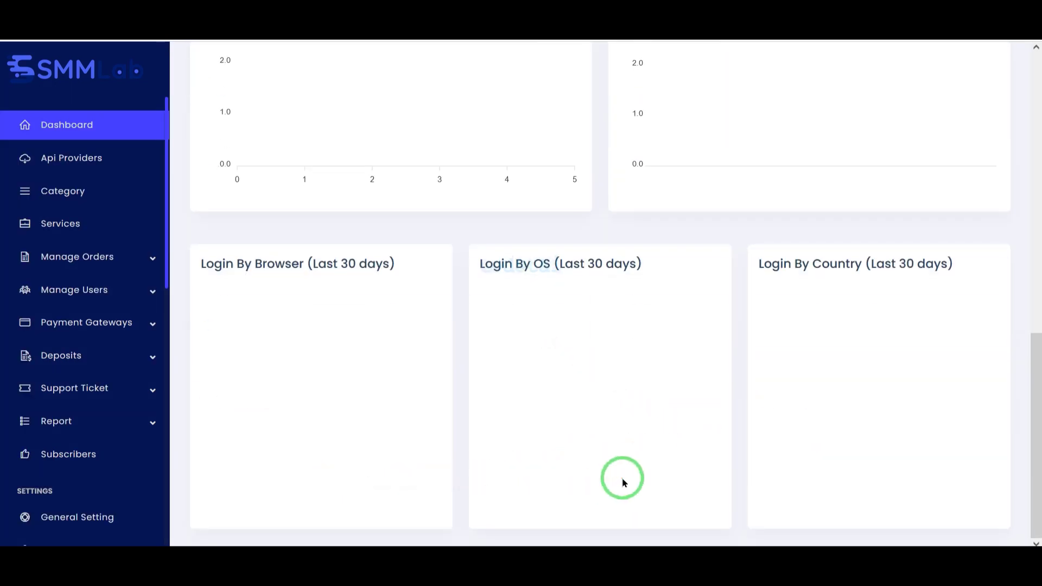
Scroll through the live site's home, login and register pages.
scroll(621, 482, "up", 10)
scroll(31, 379, "down", 3)
scroll(27, 418, "up", 5)
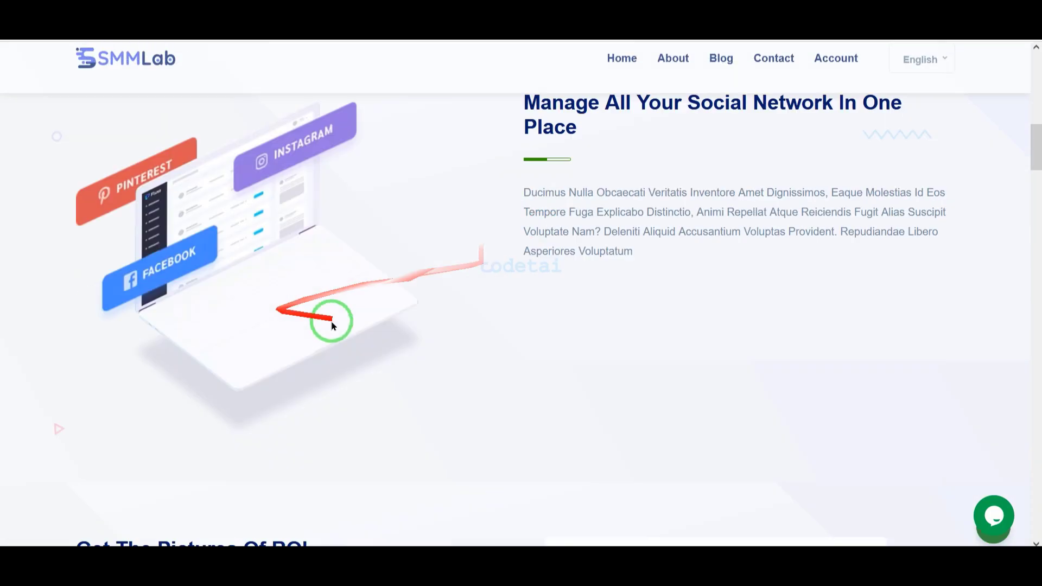
scroll(333, 318, "down", 15)
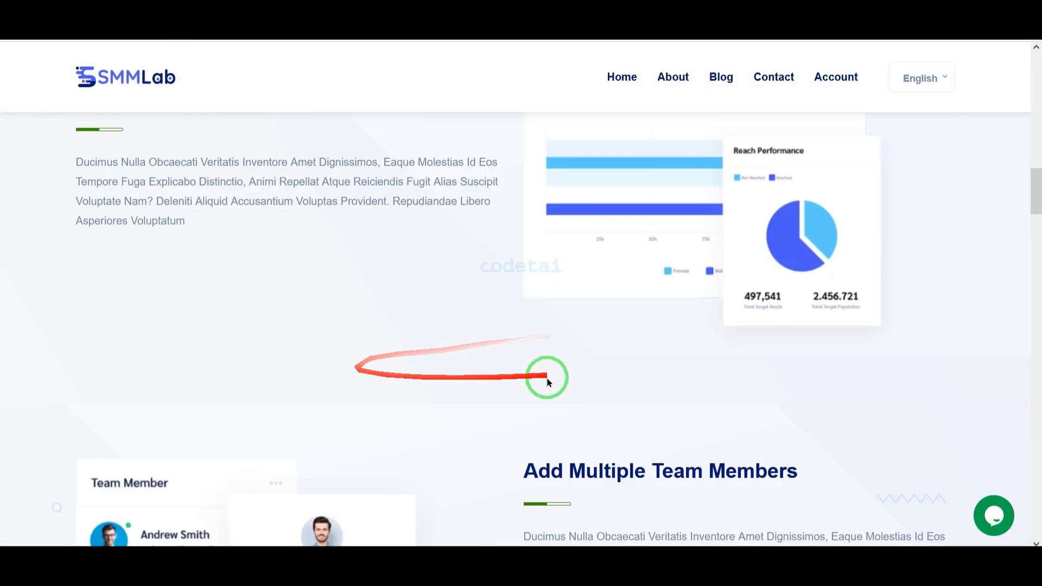
scroll(561, 454, "down", 20)
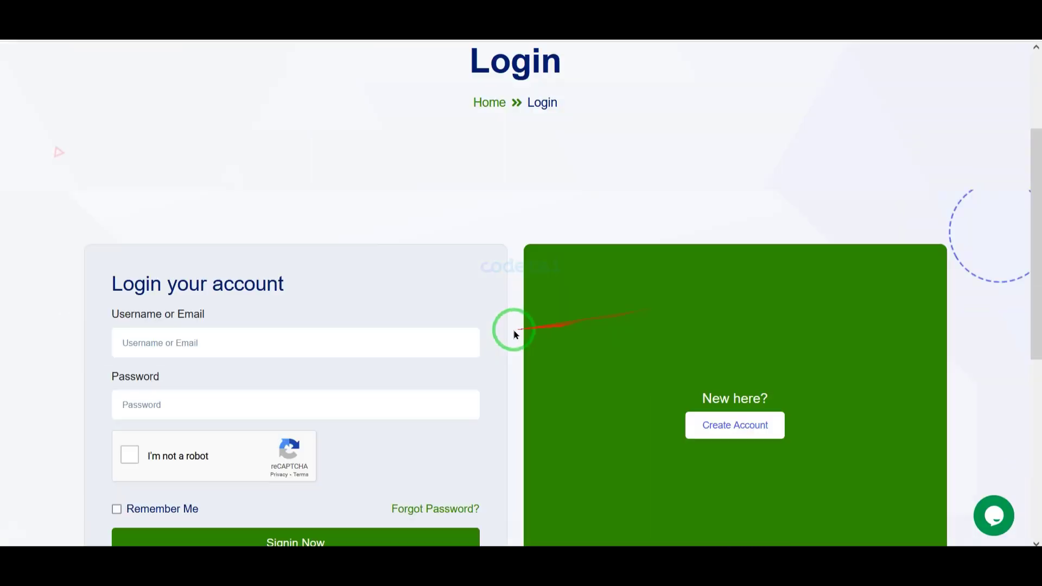
scroll(513, 329, "down", 5)
scroll(569, 355, "up", 8)
scroll(781, 267, "down", 1)
scroll(814, 102, "up", 2)
mouse_move(842, 153)
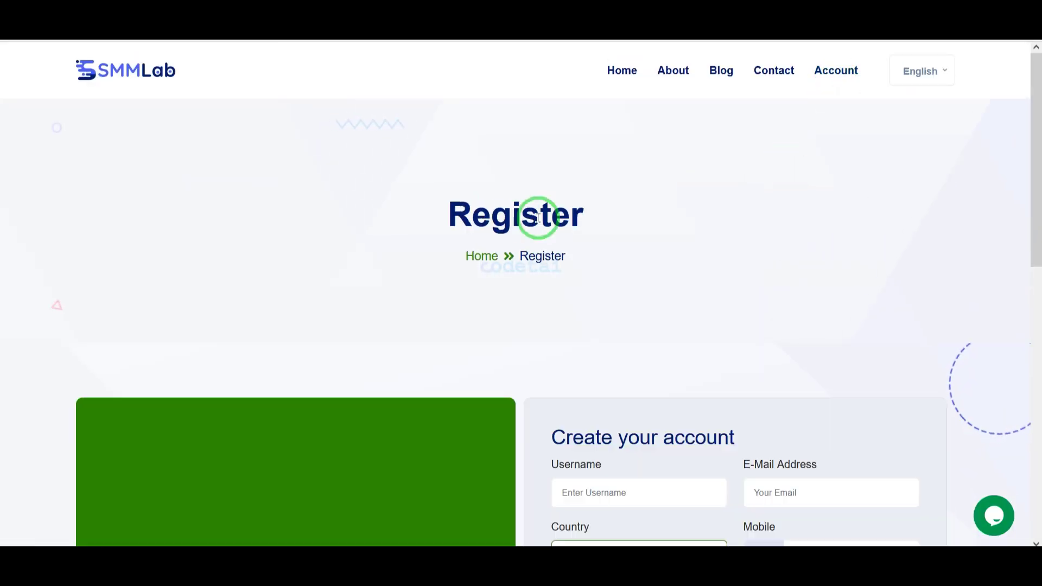
scroll(651, 272, "down", 10)
scroll(803, 400, "up", 10)
scroll(844, 402, "up", 2)
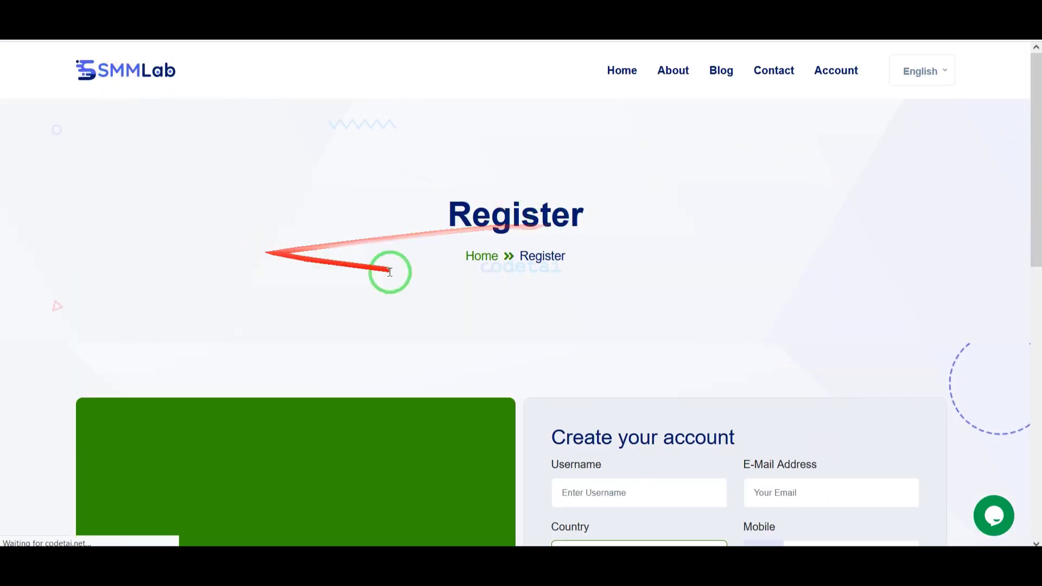
scroll(542, 389, "down", 6)
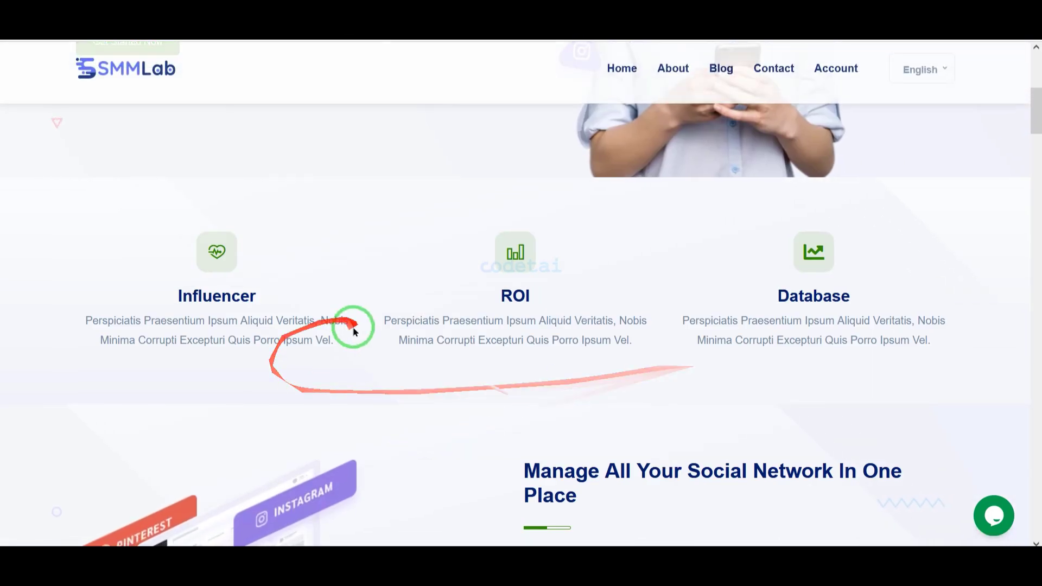
scroll(348, 321, "down", 15)
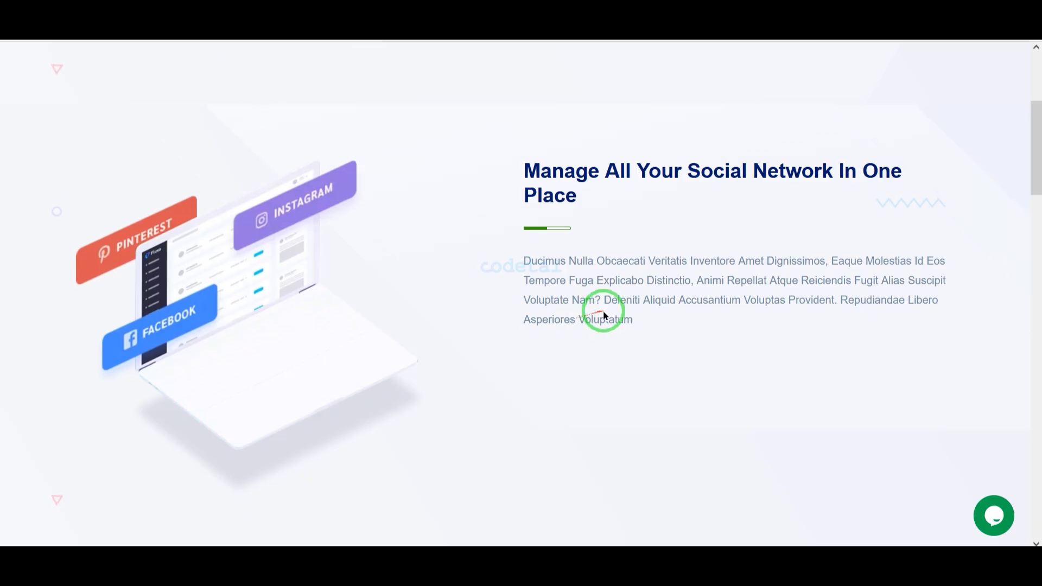
scroll(601, 347, "down", 3)
scroll(489, 406, "down", 15)
scroll(543, 244, "up", 20)
Visit the site's Blog and Contact pages, scrolling through each.
left_click(715, 74)
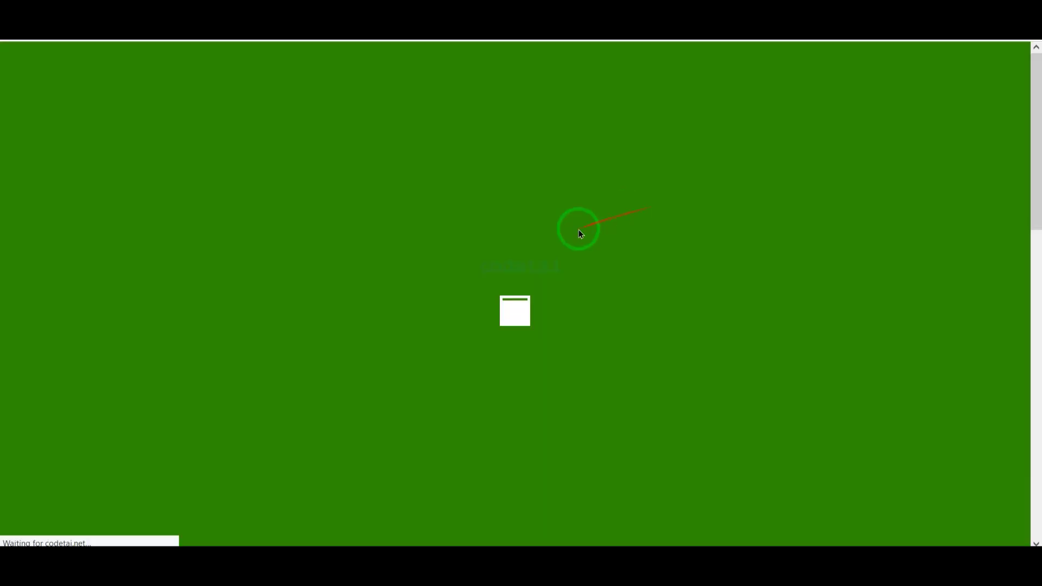
scroll(530, 331, "down", 3)
scroll(530, 331, "up", 10)
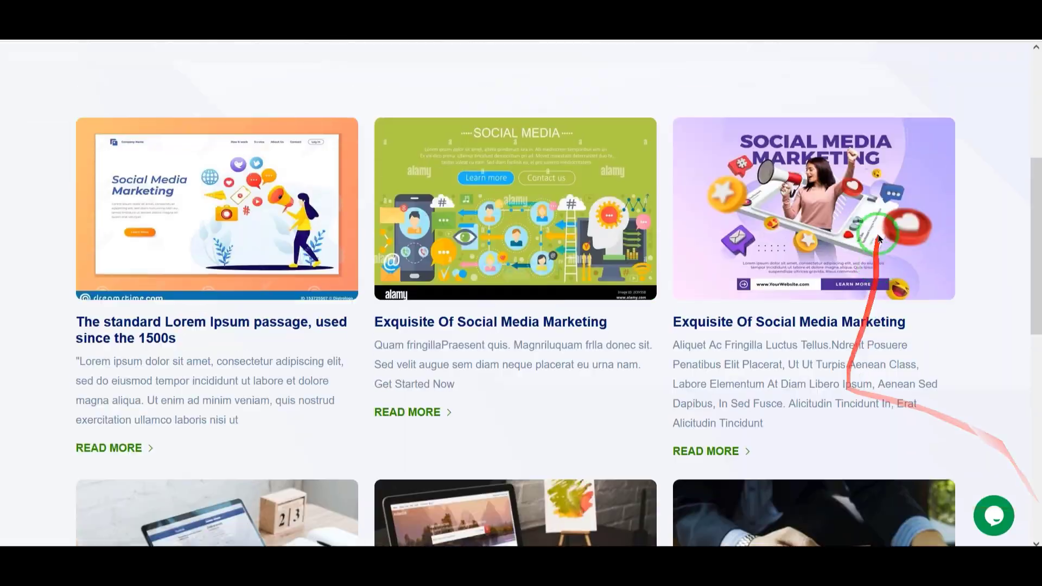
left_click(765, 70)
scroll(755, 179, "down", 10)
scroll(635, 425, "up", 5)
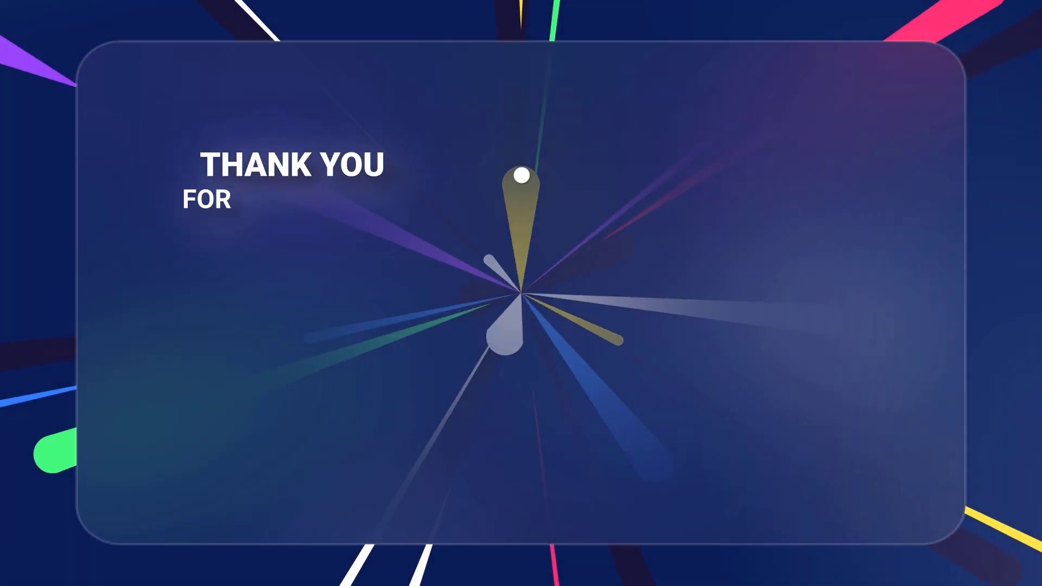